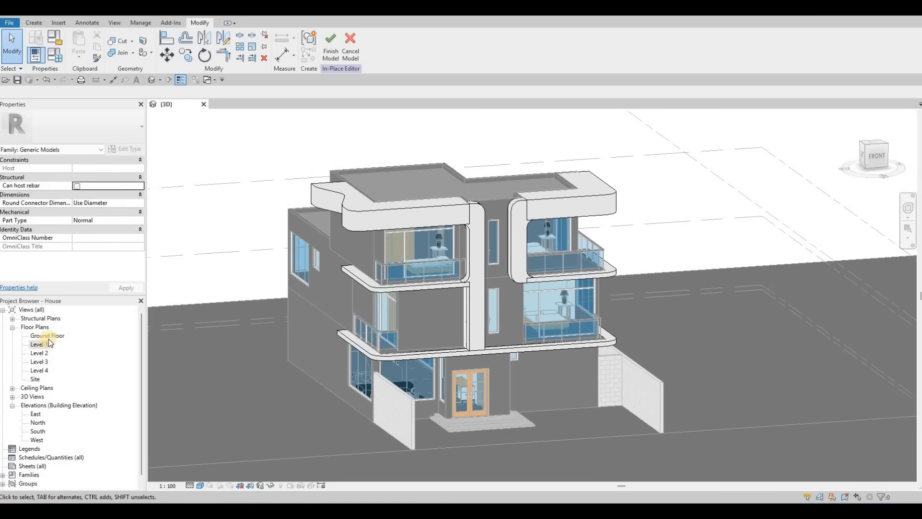
Step: Open the Level 4 plan, edit the upper ledge's in-place extrusion sketch, and delete its curved left-edge lines
{"action": "double_click", "coordinate": [40, 362]}
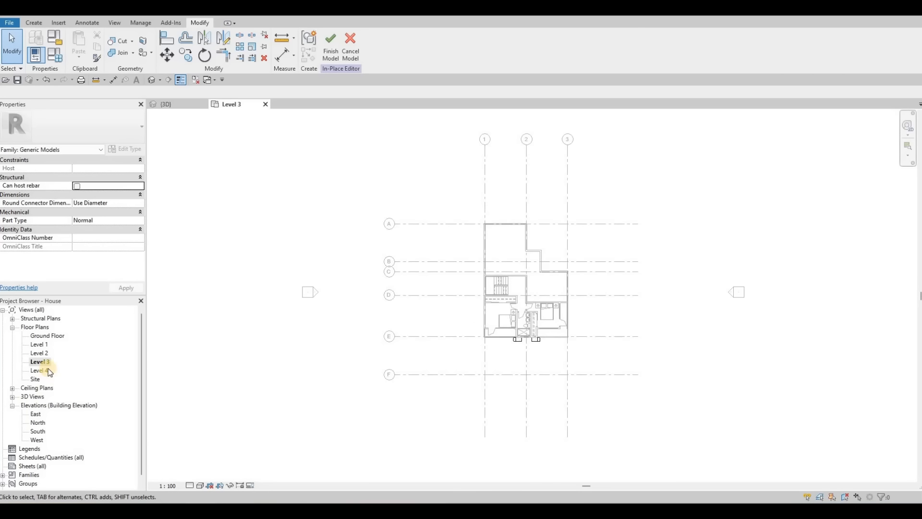
{"action": "double_click", "coordinate": [46, 369]}
{"action": "scroll", "coordinate": [467, 304], "scroll_direction": "up", "scroll_amount": 5}
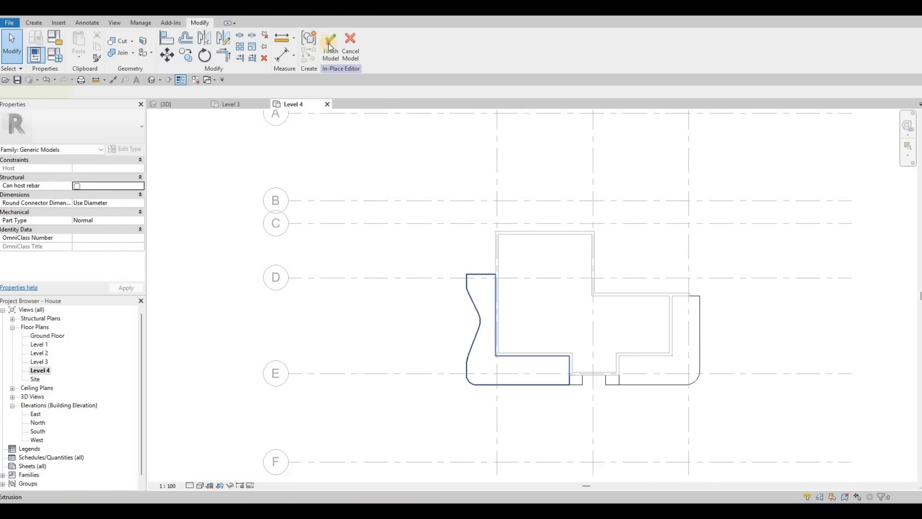
{"action": "double_click", "coordinate": [473, 331]}
{"action": "scroll", "coordinate": [468, 355], "scroll_direction": "up", "scroll_amount": 3}
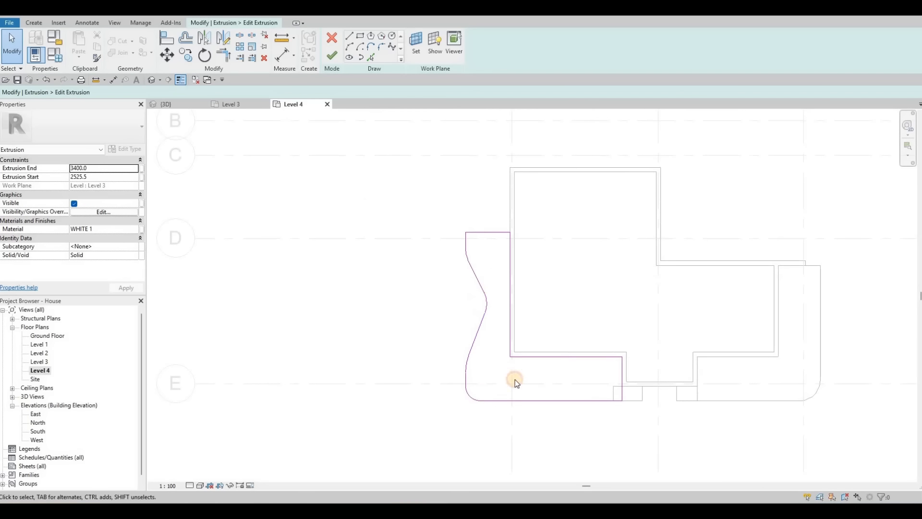
{"action": "left_click", "coordinate": [487, 358]}
{"action": "left_click_drag", "start_coordinate": [496, 375], "coordinate": [497, 377]}
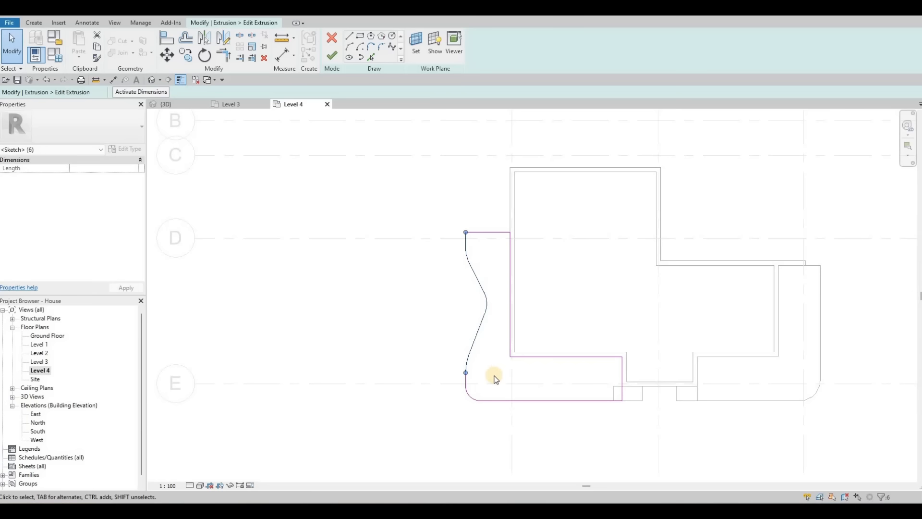
{"action": "key", "text": "Delete"}
Step: Use Trim/Extend to join the top sketch line with the remaining left edge into a corner
{"action": "key", "text": "t"}
{"action": "key", "text": "r"}
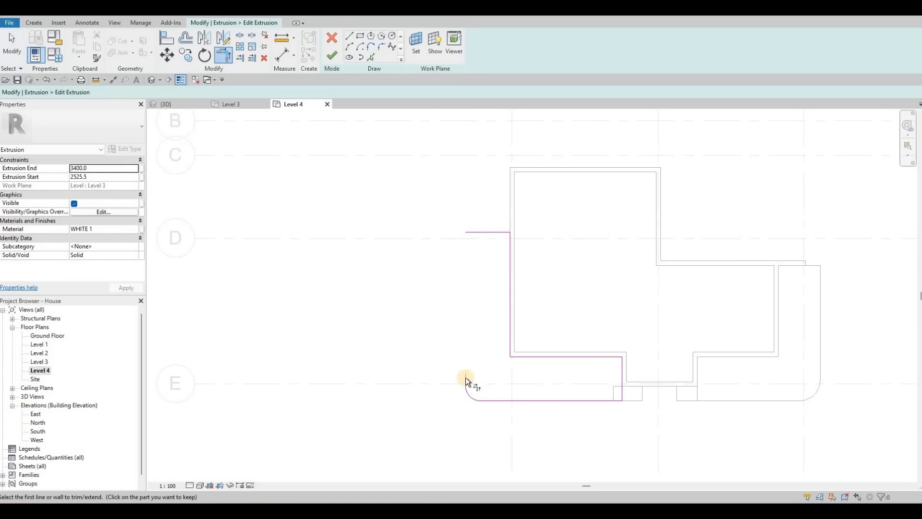
{"action": "left_click", "coordinate": [475, 232]}
{"action": "scroll", "coordinate": [469, 303], "scroll_direction": "down", "scroll_amount": 2}
{"action": "key", "text": "Escape"}
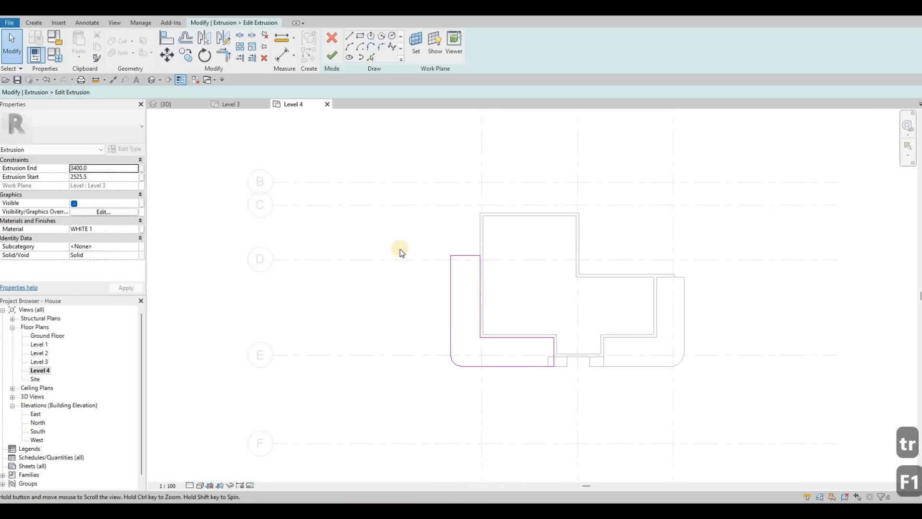
Step: Move the sketch's top line upward to lengthen the left edge, then finish editing the extrusion
{"action": "scroll", "coordinate": [404, 267], "scroll_direction": "up", "scroll_amount": 3}
{"action": "left_click", "coordinate": [403, 269]}
{"action": "left_click_drag", "start_coordinate": [404, 254], "coordinate": [405, 194]}
{"action": "left_click_drag", "start_coordinate": [460, 212], "coordinate": [454, 213]}
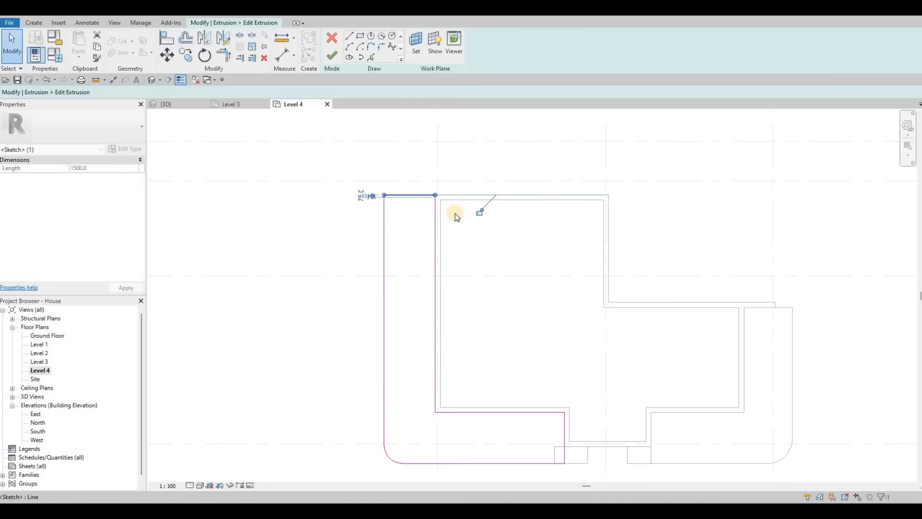
{"action": "left_click", "coordinate": [331, 58]}
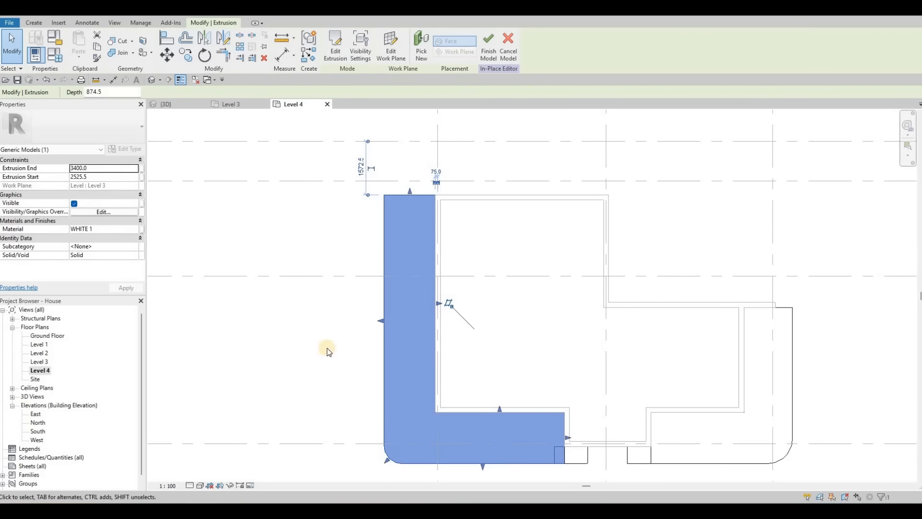
Step: Select the first-floor ledge extrusion in the 3D view and open its sketch for editing
{"action": "double_click", "coordinate": [43, 344]}
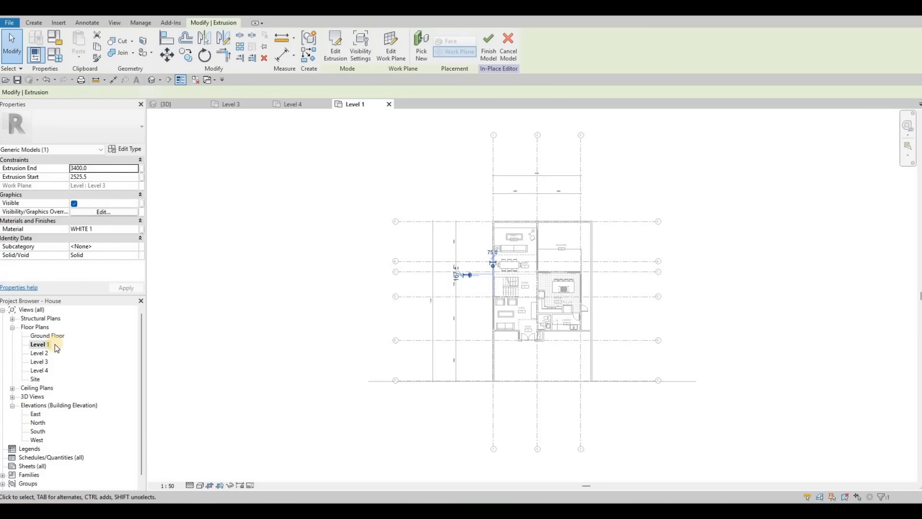
{"action": "double_click", "coordinate": [48, 353]}
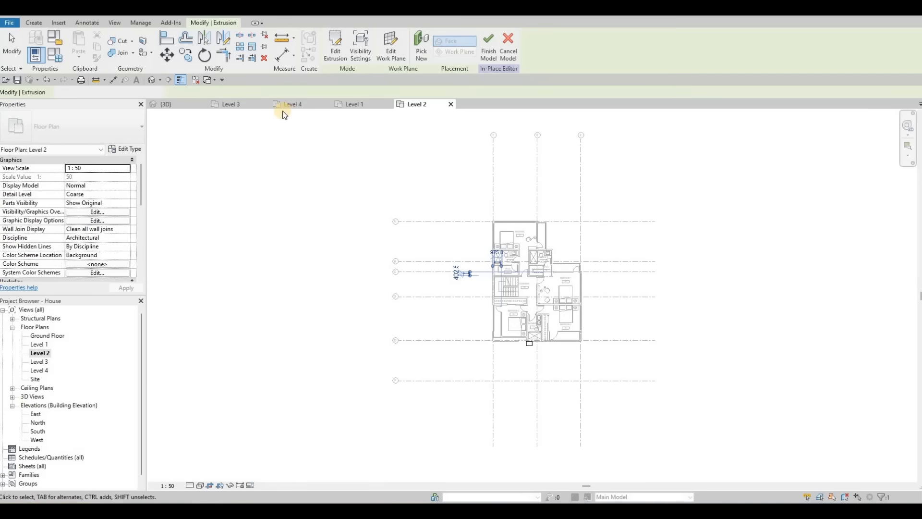
{"action": "key", "text": "Escape"}
{"action": "left_click", "coordinate": [182, 103]}
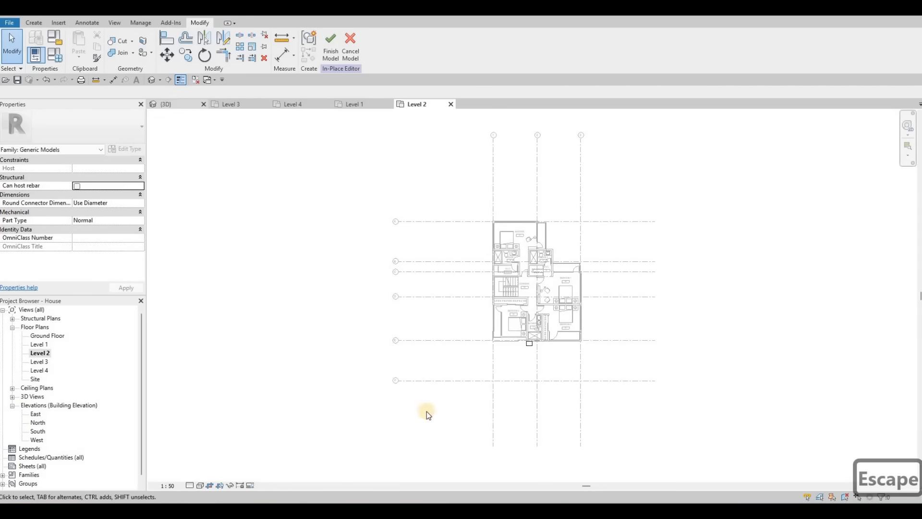
{"action": "key", "text": "Escape"}
{"action": "left_click", "coordinate": [381, 355]}
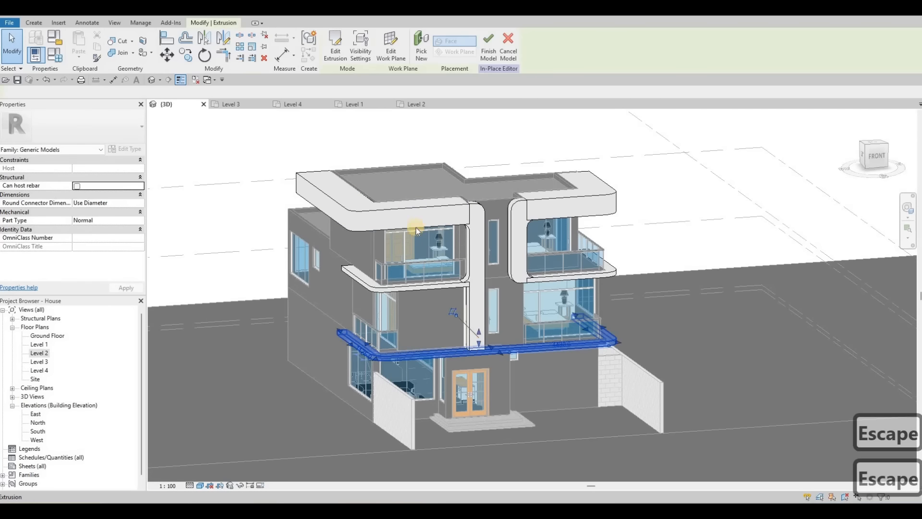
{"action": "scroll", "coordinate": [416, 227], "scroll_direction": "up", "scroll_amount": 3}
{"action": "left_click", "coordinate": [335, 53]}
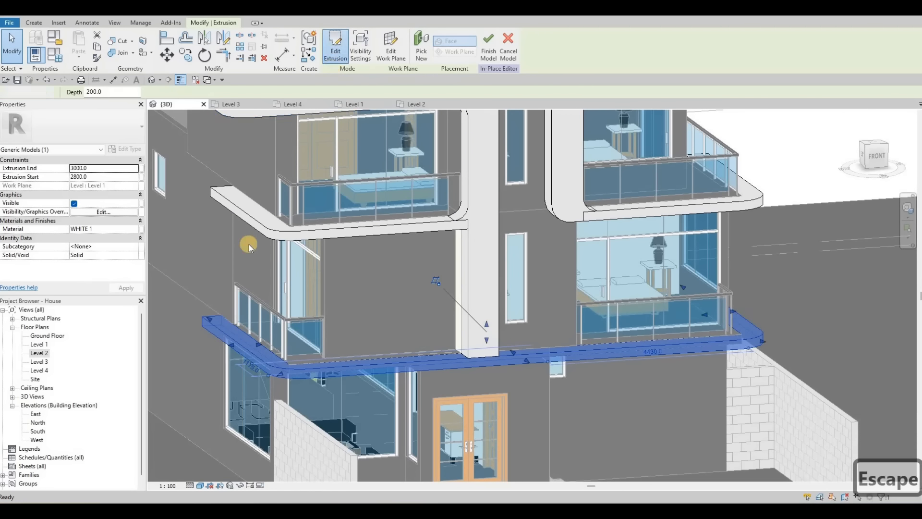
{"action": "scroll", "coordinate": [268, 400], "scroll_direction": "down", "scroll_amount": 3}
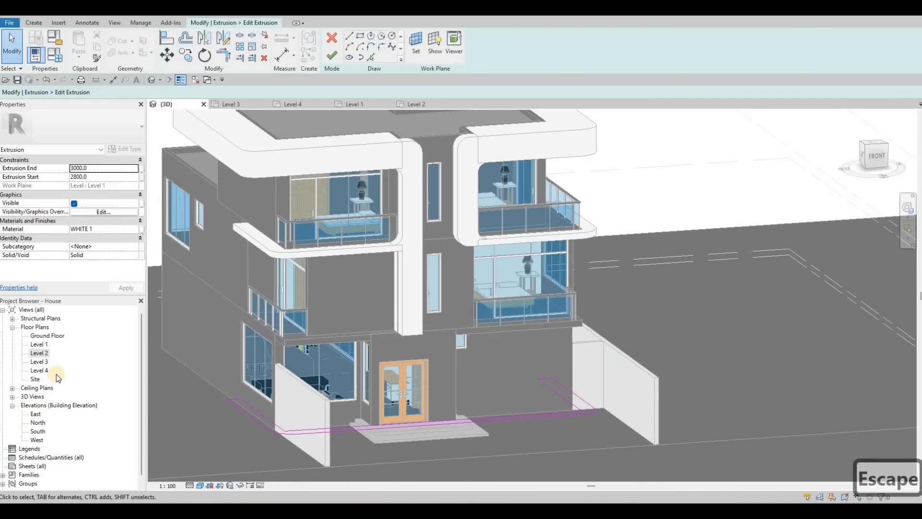
Step: In the Ground Floor plan, set the left sketch line's offset dimension to 1000 mm
{"action": "double_click", "coordinate": [45, 338]}
{"action": "middle_click_drag", "start_coordinate": [460, 298], "coordinate": [282, 331]}
{"action": "scroll", "coordinate": [281, 335], "scroll_direction": "up", "scroll_amount": 5}
{"action": "left_click", "coordinate": [275, 317]}
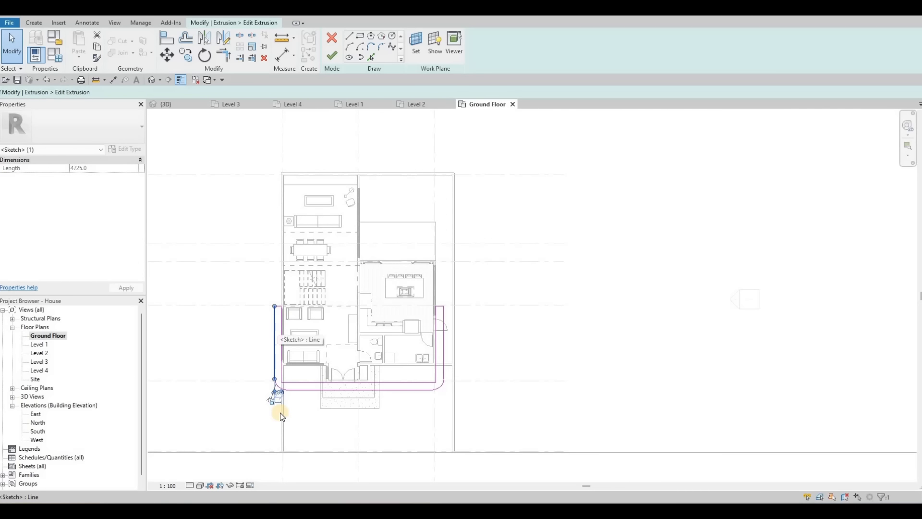
{"action": "scroll", "coordinate": [280, 414], "scroll_direction": "up", "scroll_amount": 3}
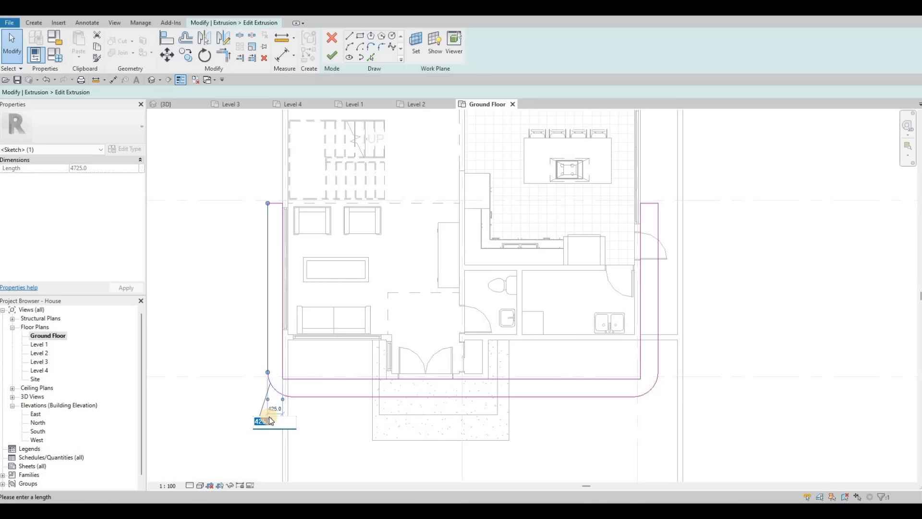
{"action": "type", "text": "0"}
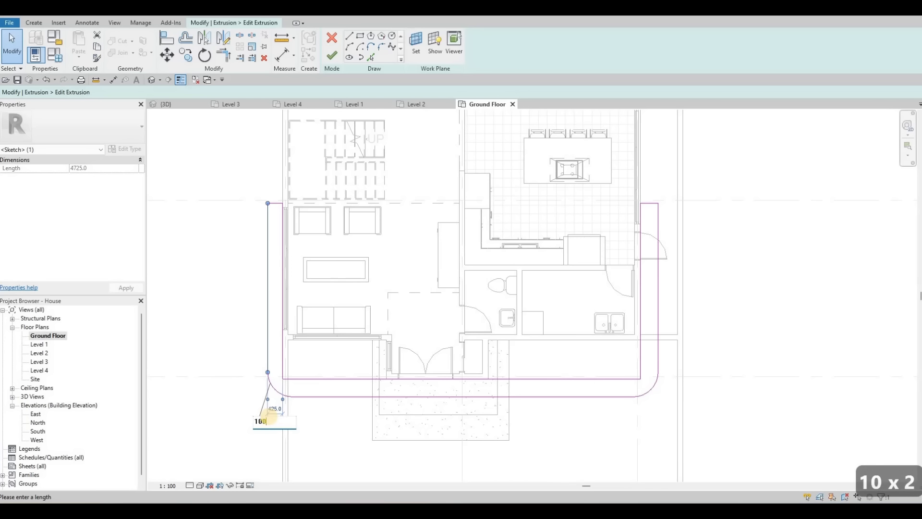
{"action": "type", "text": "0"}
{"action": "key", "text": "Return"}
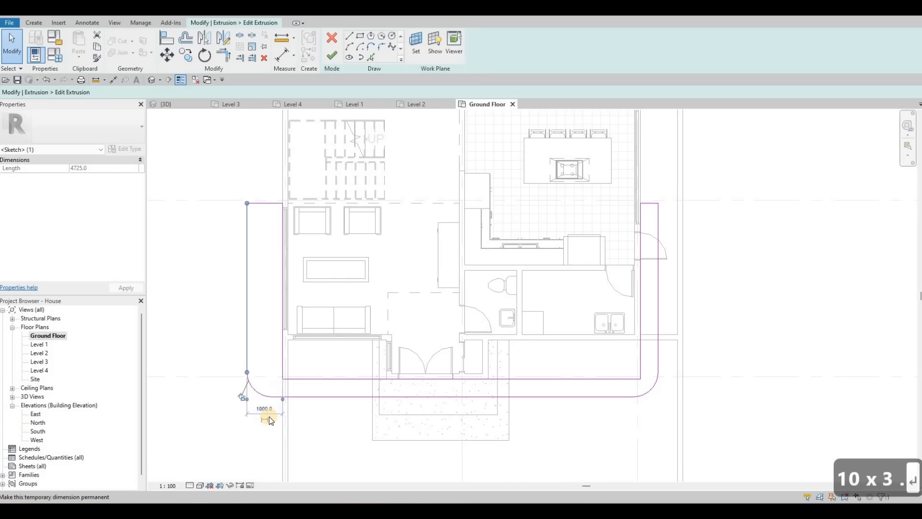
Step: Change the left sketch line's offset dimension to 700 mm
{"action": "left_click", "coordinate": [324, 399]}
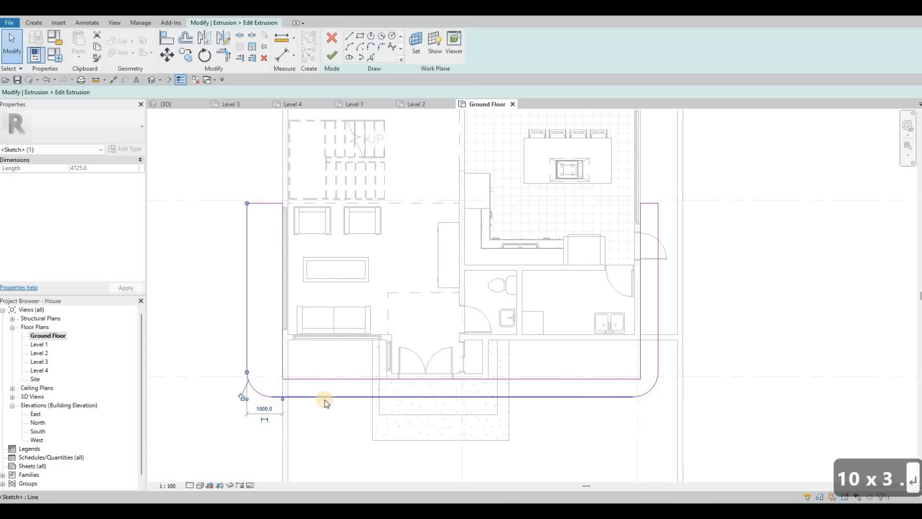
{"action": "left_click", "coordinate": [245, 292]}
{"action": "left_click", "coordinate": [268, 385]}
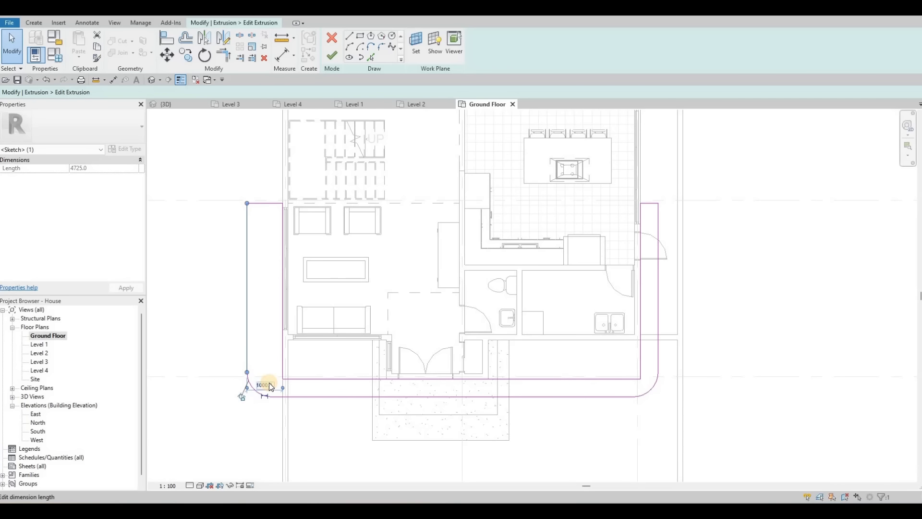
{"action": "type", "text": "6"}
{"action": "key", "text": "BackSpace"}
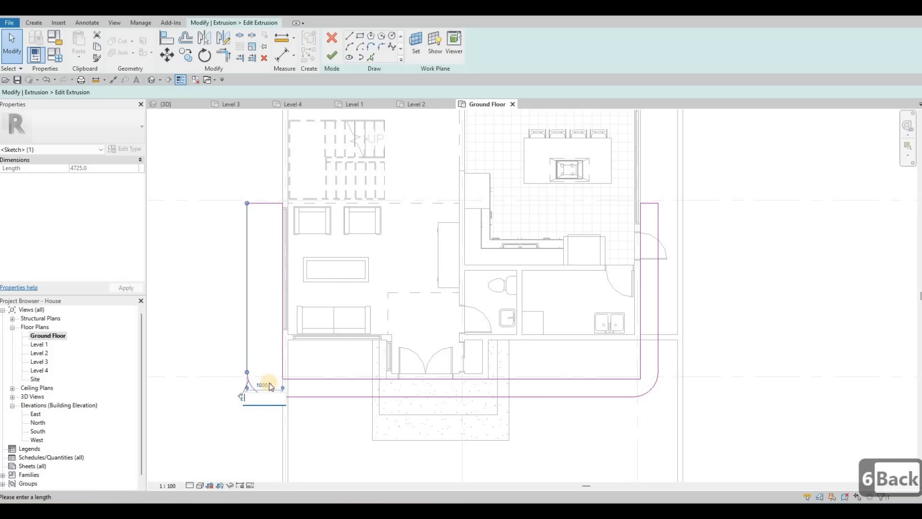
{"action": "type", "text": "700"}
{"action": "key", "text": "Return"}
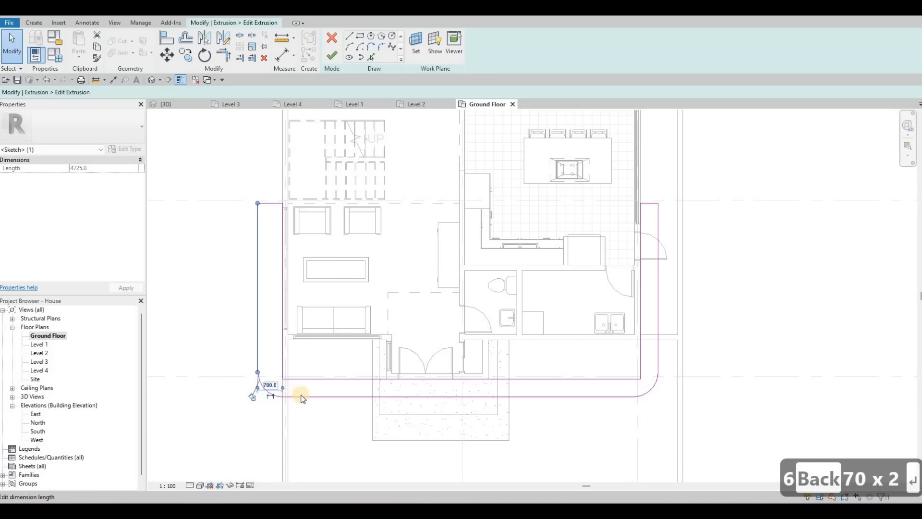
Step: Set the bottom sketch line's right-end dimension to 700 mm
{"action": "key", "text": "Escape"}
{"action": "left_click", "coordinate": [308, 396]}
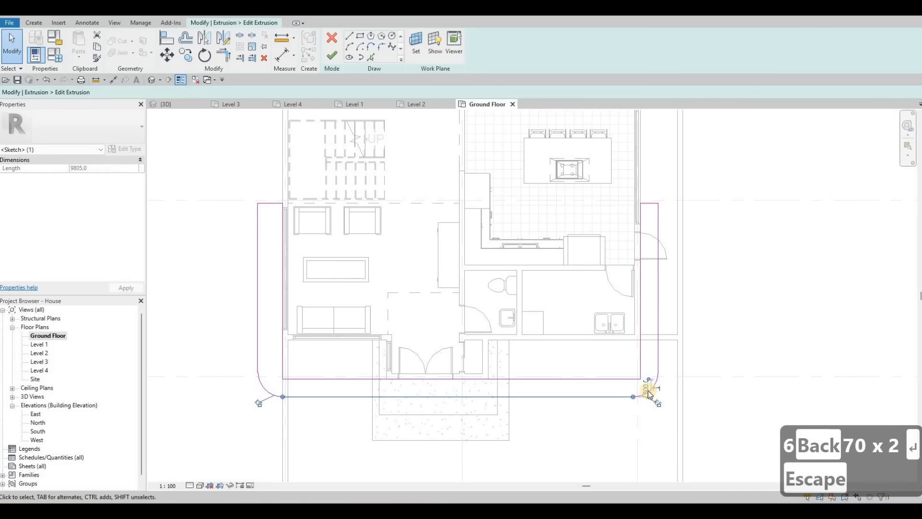
{"action": "type", "text": "700"}
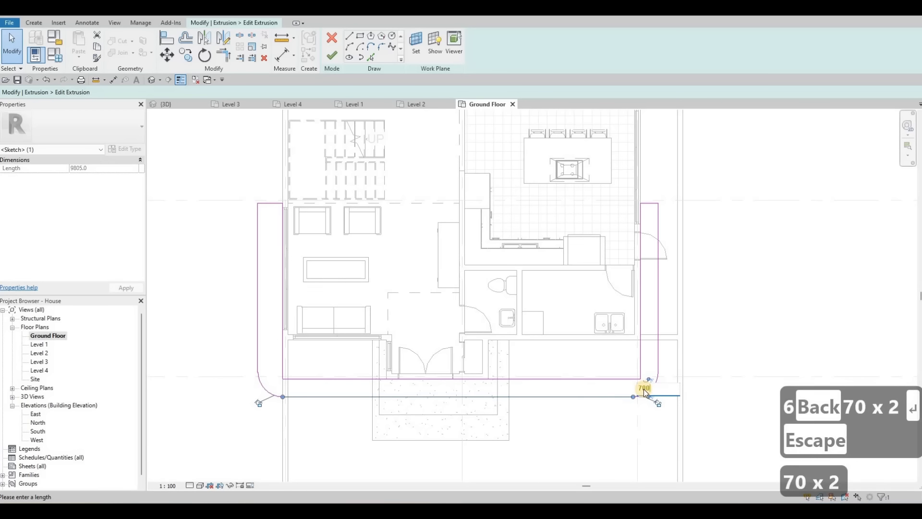
{"action": "key", "text": "Return"}
{"action": "key", "text": "Escape"}
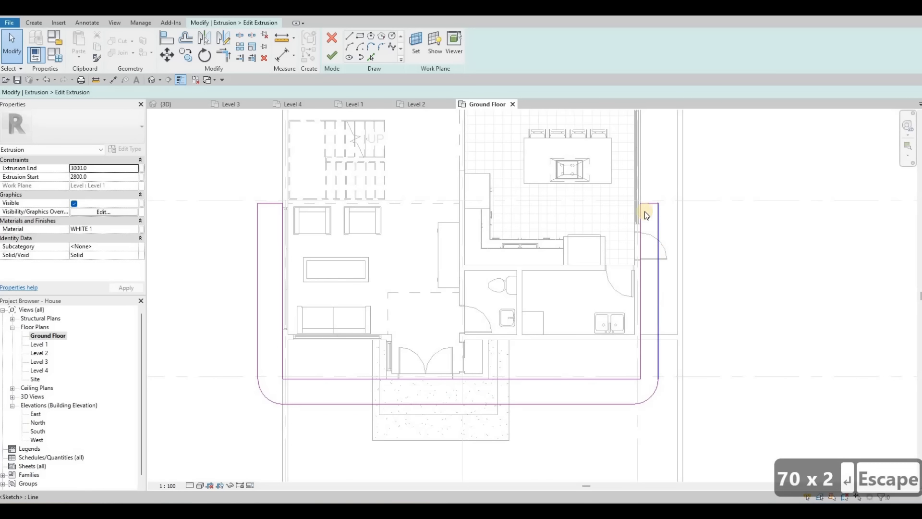
Step: Set the right sketch line's offset dimension to 700 mm
{"action": "left_click", "coordinate": [654, 211]}
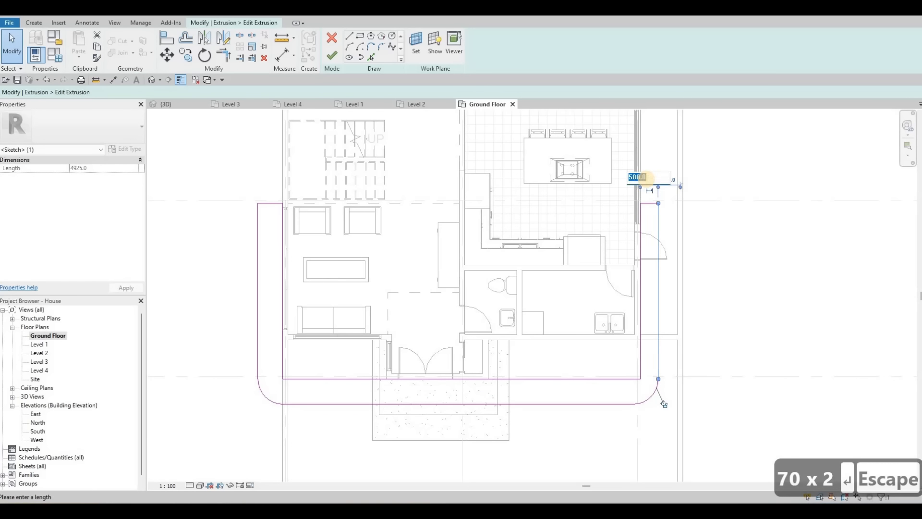
{"action": "type", "text": "700"}
{"action": "key", "text": "Return"}
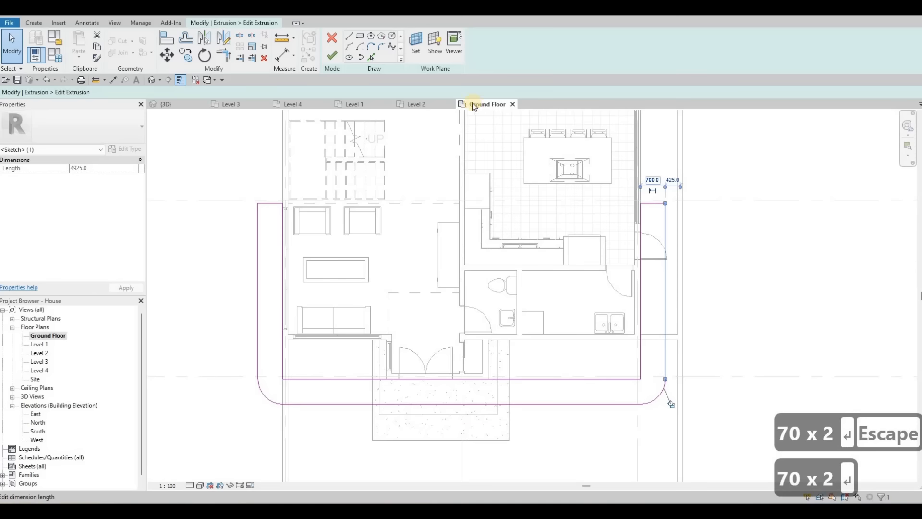
{"action": "key", "text": "Escape"}
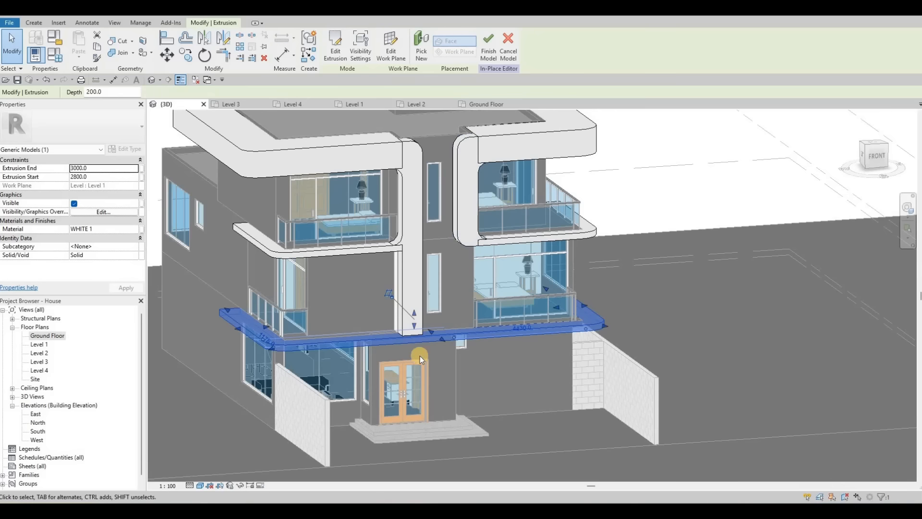
Step: Finish the extrusion edit and the in-place model
{"action": "key", "text": "Escape"}
{"action": "key", "text": "Escape"}
{"action": "middle_click_drag", "start_coordinate": [546, 370], "coordinate": [483, 366], "text": "shift"}
{"action": "key", "text": "Escape"}
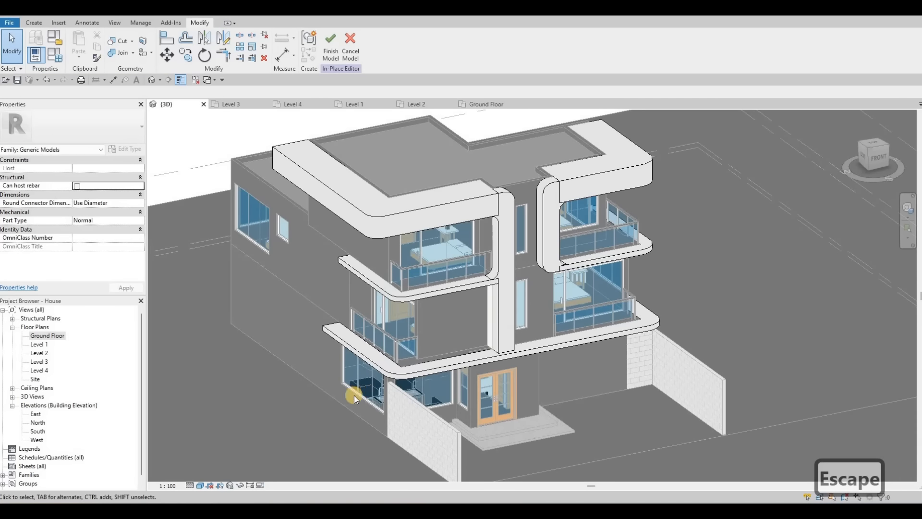
{"action": "scroll", "coordinate": [364, 383], "scroll_direction": "up", "scroll_amount": 2}
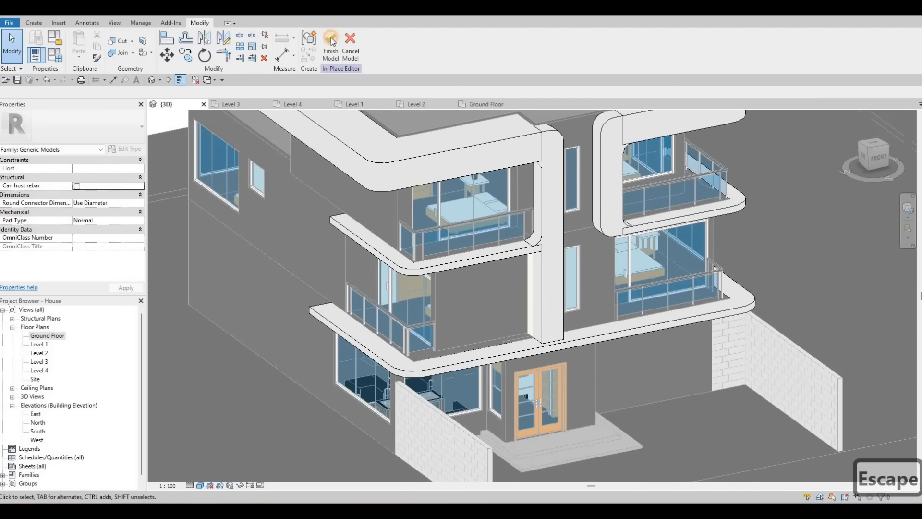
{"action": "middle_click_drag", "start_coordinate": [414, 298], "coordinate": [506, 277]}
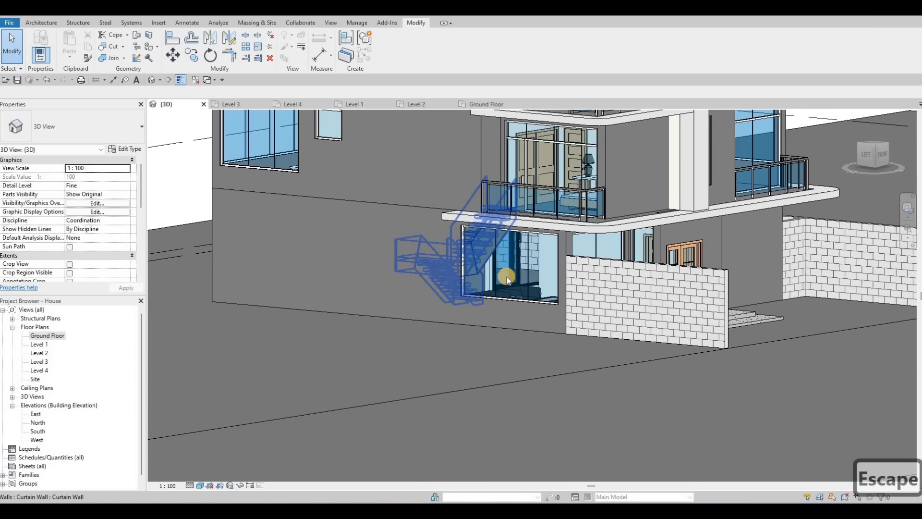
Step: Delete the ground-floor curtain wall window on the house's side and orbit around the model to check it
{"action": "left_click", "coordinate": [471, 272]}
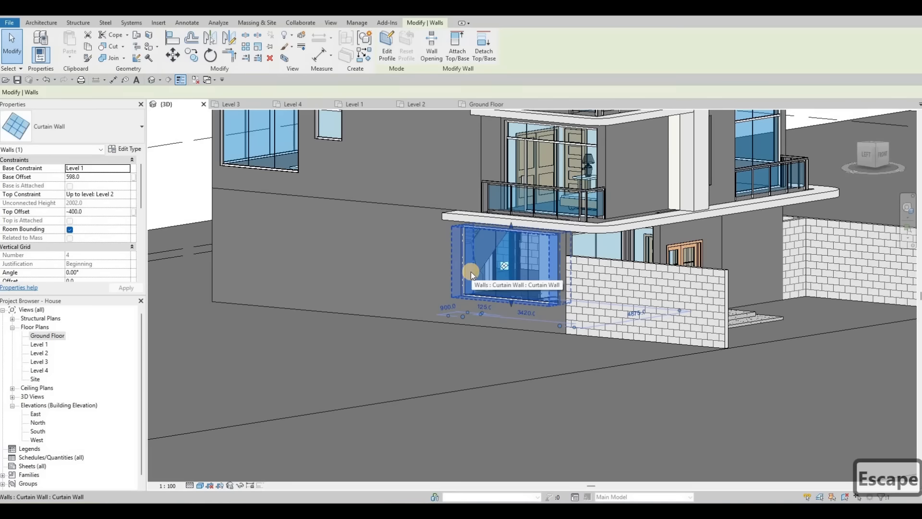
{"action": "key", "text": "Delete"}
{"action": "middle_click_drag", "start_coordinate": [382, 324], "coordinate": [329, 308], "text": "shift"}
{"action": "scroll", "coordinate": [408, 237], "scroll_direction": "down", "scroll_amount": 2}
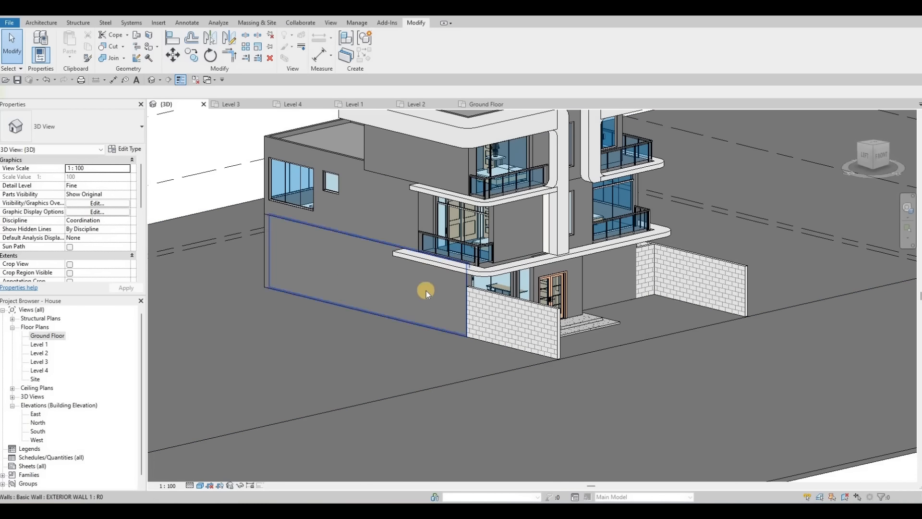
{"action": "middle_click_drag", "start_coordinate": [372, 363], "coordinate": [552, 212], "text": "shift"}
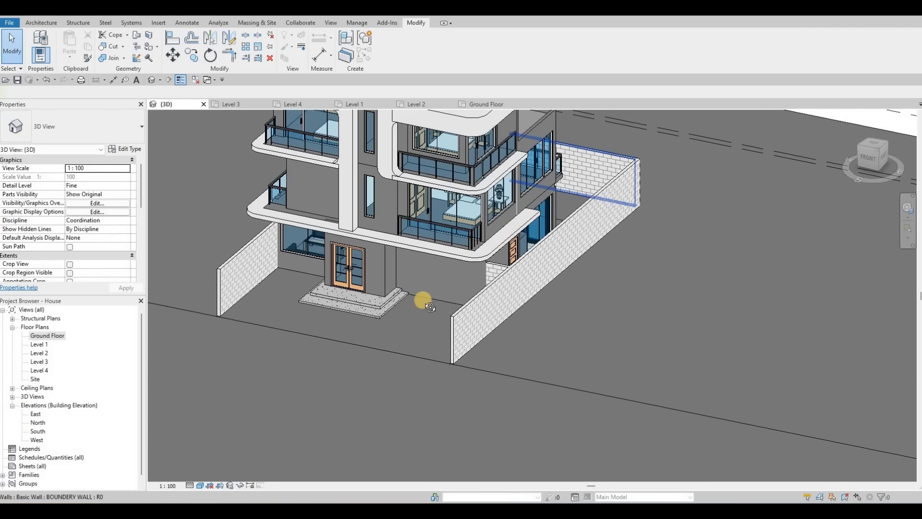
{"action": "middle_click_drag", "start_coordinate": [422, 299], "coordinate": [381, 268], "text": "shift"}
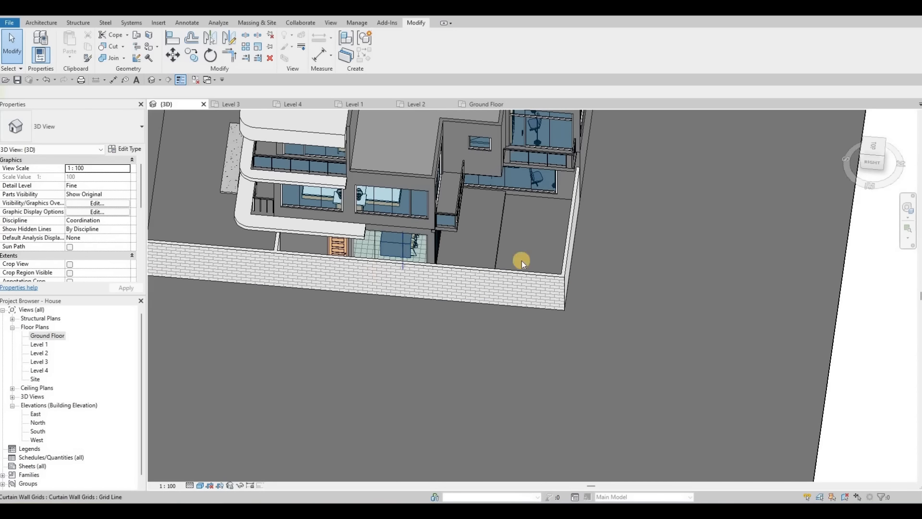
Step: Orbit and zoom around the house's ground-floor front to inspect the entrance and boundary walls
{"action": "middle_click_drag", "start_coordinate": [522, 263], "coordinate": [615, 298], "text": "shift"}
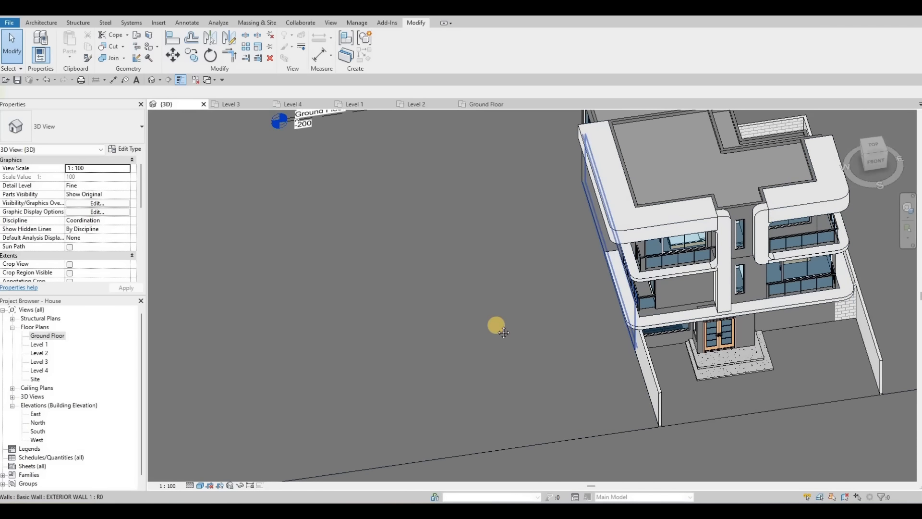
{"action": "middle_click_drag", "start_coordinate": [504, 332], "coordinate": [485, 238], "text": "shift"}
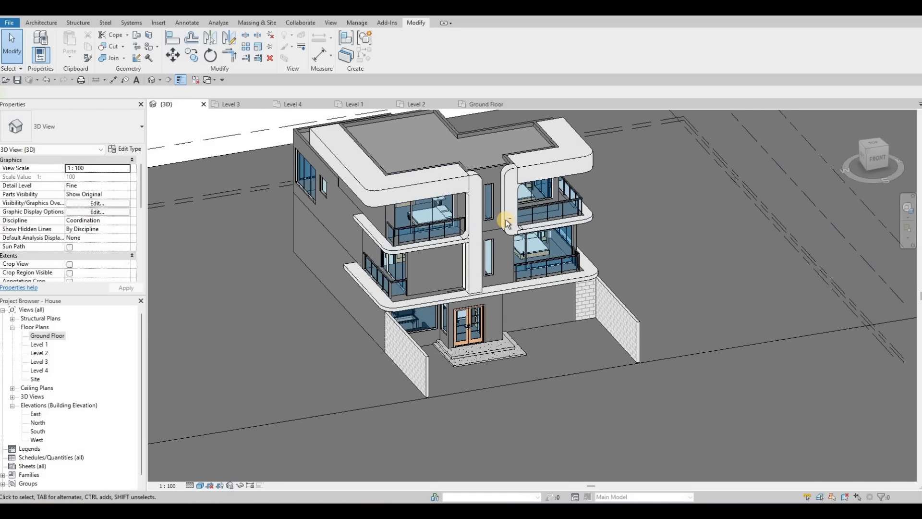
{"action": "middle_click_drag", "start_coordinate": [470, 205], "coordinate": [416, 194], "text": "shift"}
{"action": "scroll", "coordinate": [480, 291], "scroll_direction": "up", "scroll_amount": 2}
{"action": "middle_click_drag", "start_coordinate": [493, 293], "coordinate": [489, 274]}
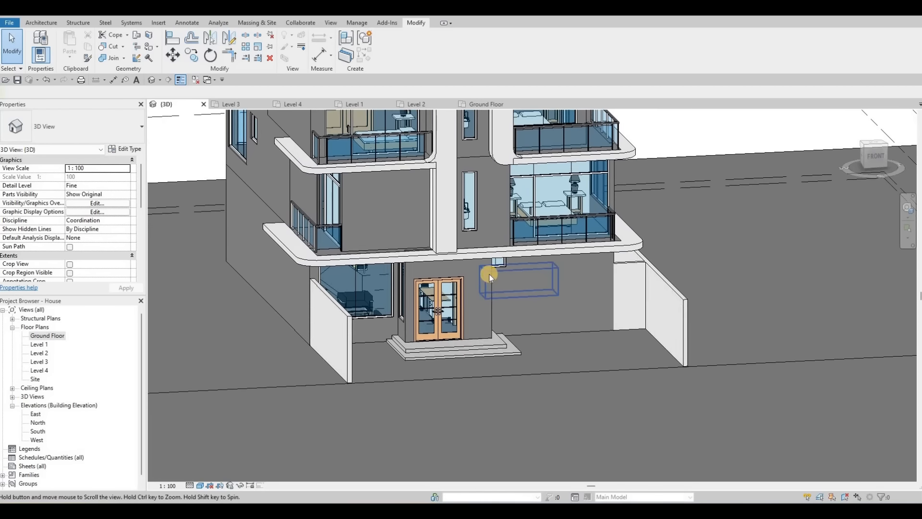
{"action": "key", "text": "Escape"}
{"action": "middle_click_drag", "start_coordinate": [490, 230], "coordinate": [484, 197], "text": "shift"}
{"action": "middle_click_drag", "start_coordinate": [515, 247], "coordinate": [481, 276], "text": "shift"}
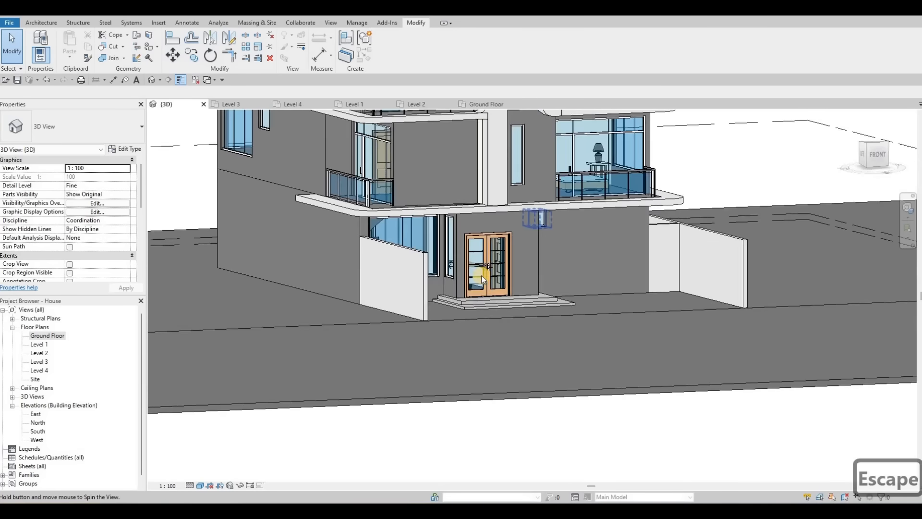
Step: Align the front boundary walls to the faces of the house's ground-floor front walls
{"action": "key", "text": "a"}
{"action": "key", "text": "l"}
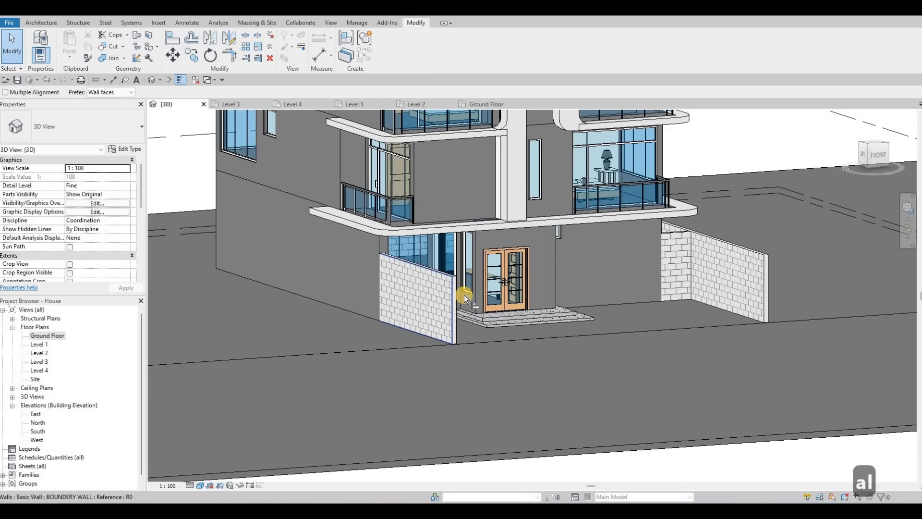
{"action": "scroll", "coordinate": [464, 295], "scroll_direction": "up", "scroll_amount": 3}
{"action": "left_click", "coordinate": [466, 292]}
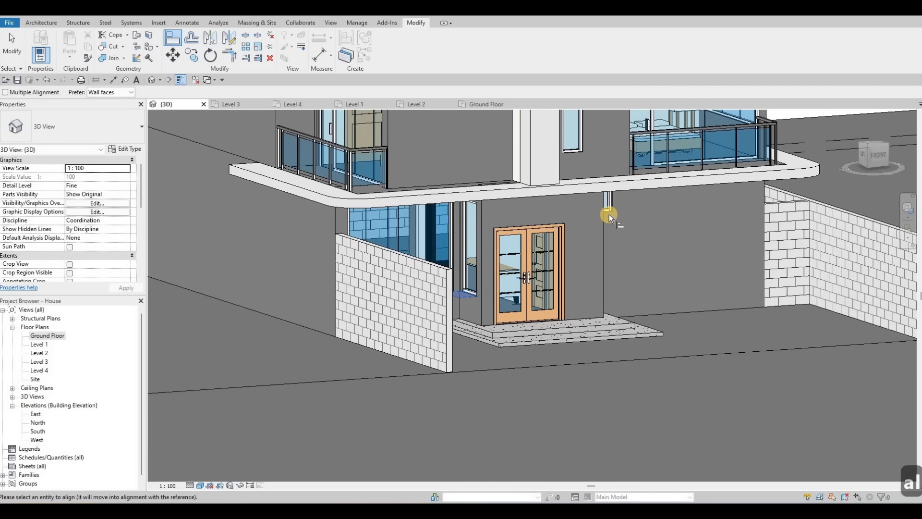
{"action": "left_click", "coordinate": [608, 214]}
{"action": "middle_click_drag", "start_coordinate": [537, 257], "coordinate": [496, 243], "text": "shift"}
{"action": "middle_click_drag", "start_coordinate": [576, 221], "coordinate": [462, 194], "text": "shift"}
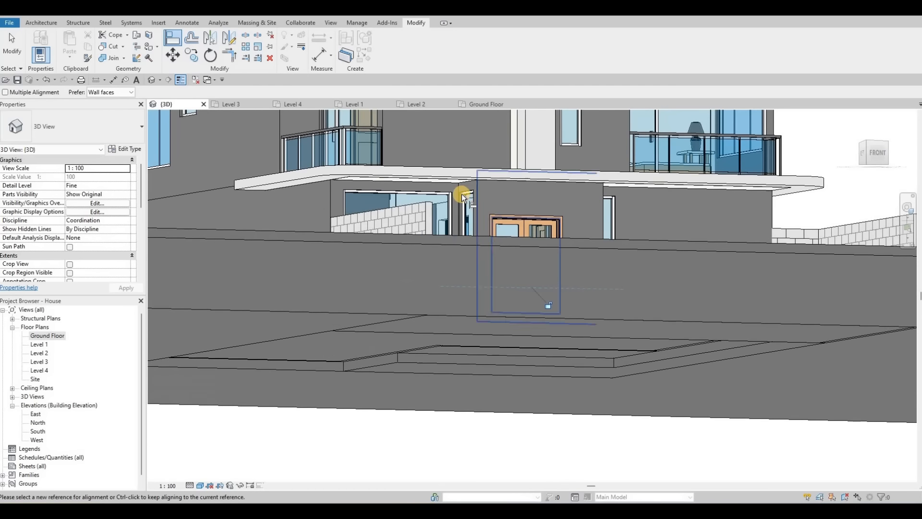
{"action": "left_click", "coordinate": [462, 194]}
{"action": "left_click", "coordinate": [614, 194]}
{"action": "middle_click_drag", "start_coordinate": [605, 285], "coordinate": [475, 237], "text": "shift"}
{"action": "key", "text": "Escape"}
{"action": "key", "text": "Escape"}
Step: Stretch the entrance steps' left side outward using its shape handle
{"action": "scroll", "coordinate": [389, 344], "scroll_direction": "up", "scroll_amount": 2}
{"action": "left_click", "coordinate": [369, 311]}
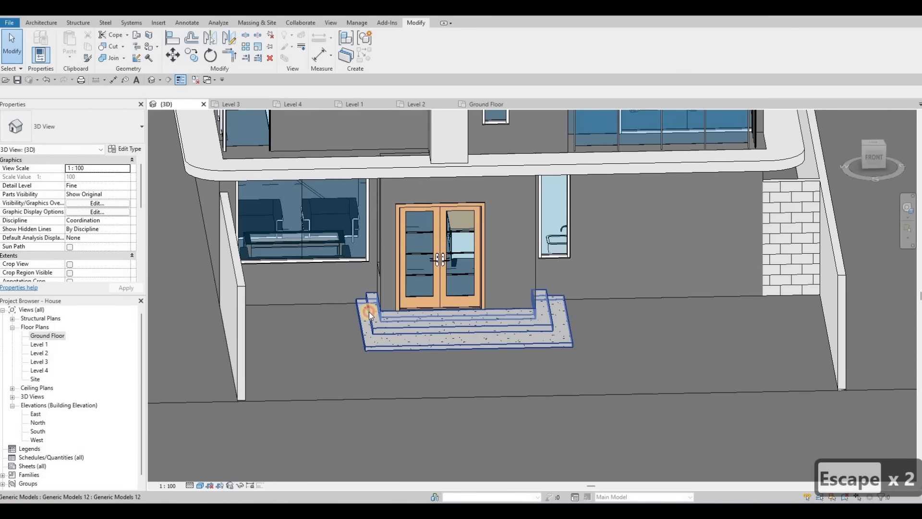
{"action": "scroll", "coordinate": [368, 312], "scroll_direction": "up", "scroll_amount": 1}
{"action": "left_click", "coordinate": [368, 312]}
{"action": "scroll", "coordinate": [365, 314], "scroll_direction": "up", "scroll_amount": 2}
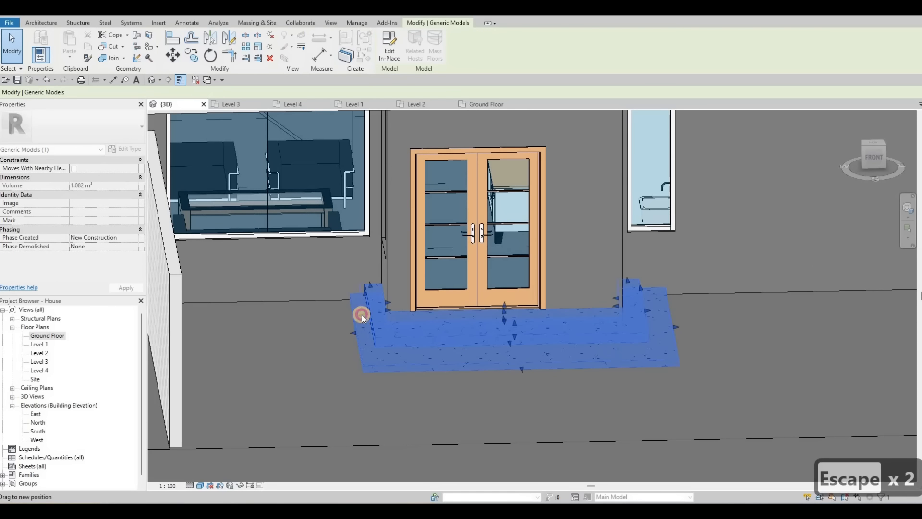
{"action": "left_click_drag", "start_coordinate": [362, 314], "coordinate": [345, 333]}
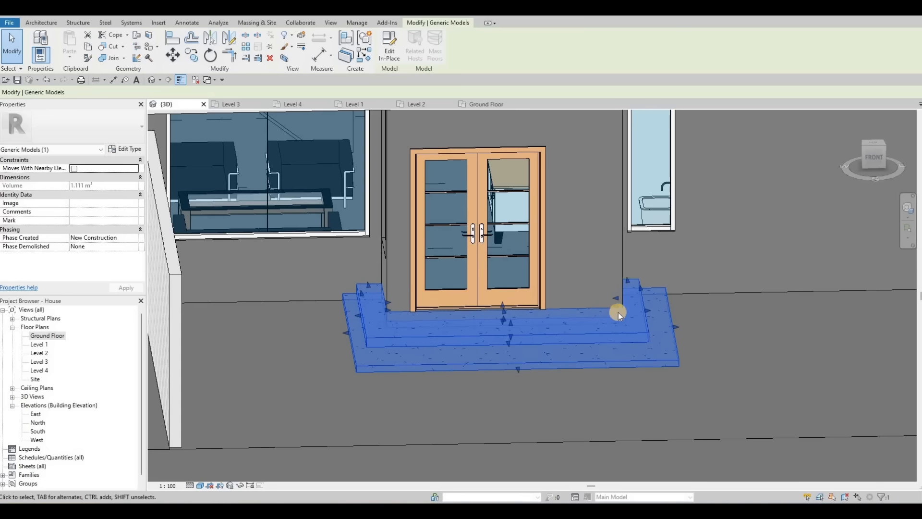
{"action": "key", "text": "Escape"}
{"action": "key", "text": "Escape"}
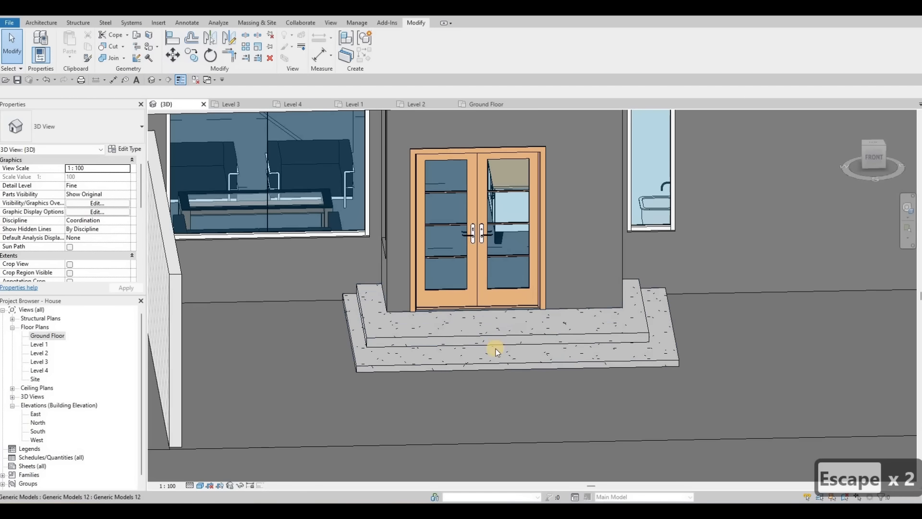
Step: In the Ground Floor plan, move the large site floor's top boundary edge down below grid F
{"action": "middle_click_drag", "start_coordinate": [532, 364], "coordinate": [202, 279], "text": "shift"}
{"action": "scroll", "coordinate": [202, 278], "scroll_direction": "down", "scroll_amount": 2}
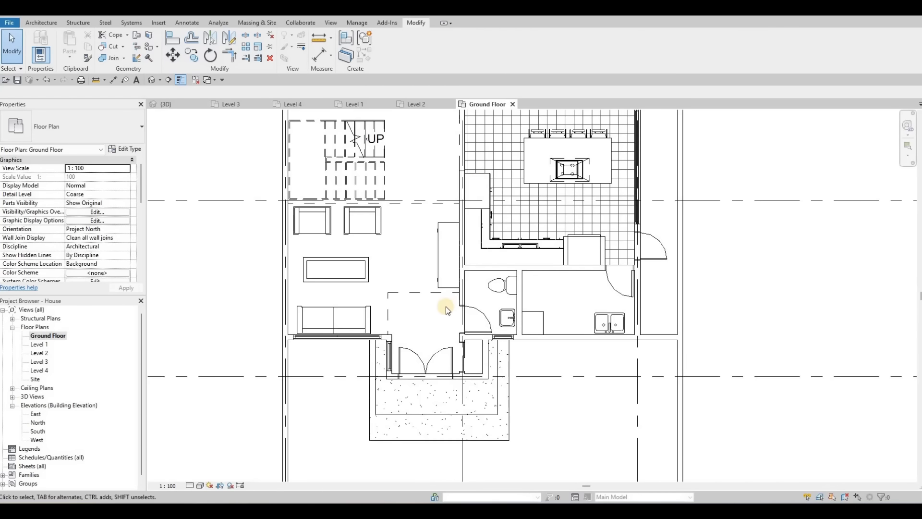
{"action": "scroll", "coordinate": [446, 298], "scroll_direction": "up", "scroll_amount": 5}
{"action": "scroll", "coordinate": [463, 269], "scroll_direction": "down", "scroll_amount": 4}
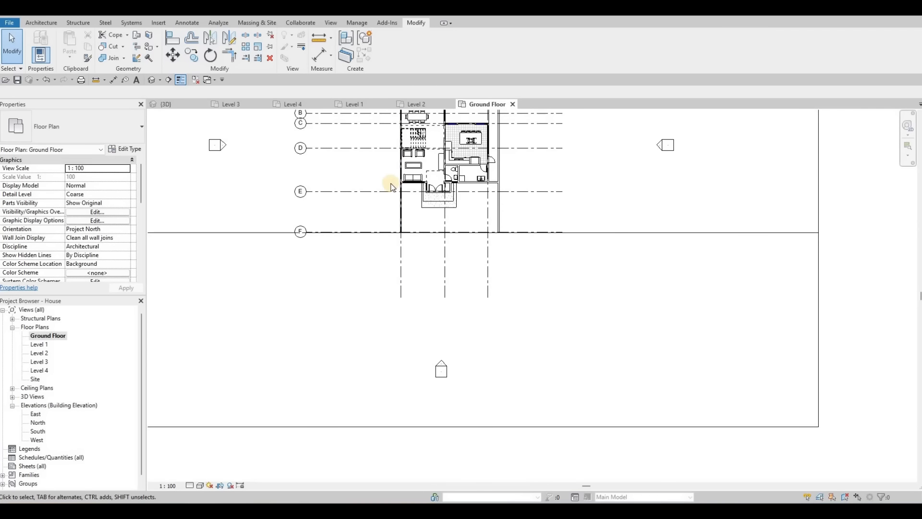
{"action": "left_click", "coordinate": [391, 185]}
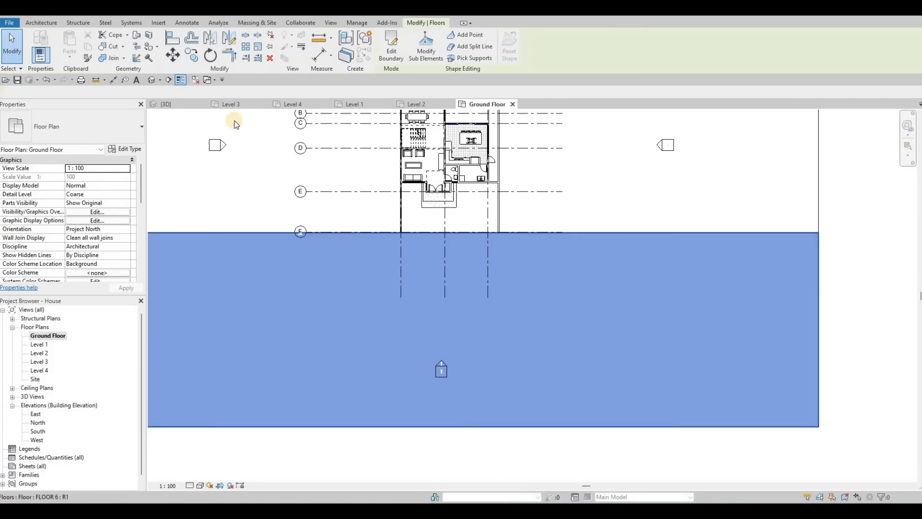
{"action": "left_click", "coordinate": [391, 48]}
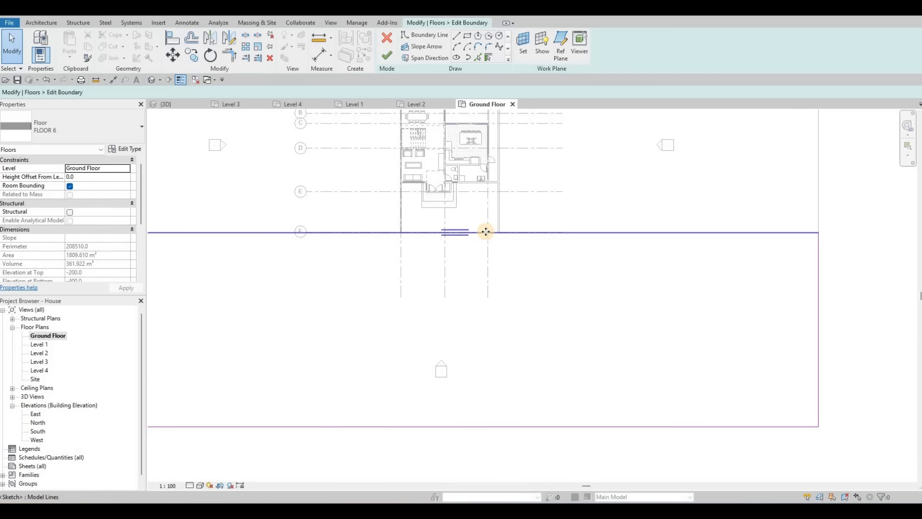
{"action": "left_click_drag", "start_coordinate": [485, 232], "coordinate": [486, 253]}
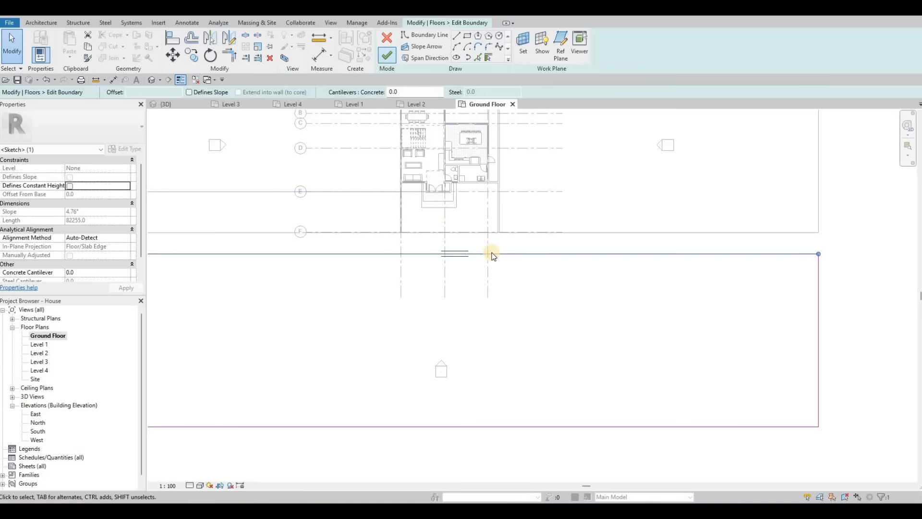
{"action": "scroll", "coordinate": [518, 223], "scroll_direction": "up", "scroll_amount": 3}
{"action": "key", "text": "Escape"}
{"action": "key", "text": "Escape"}
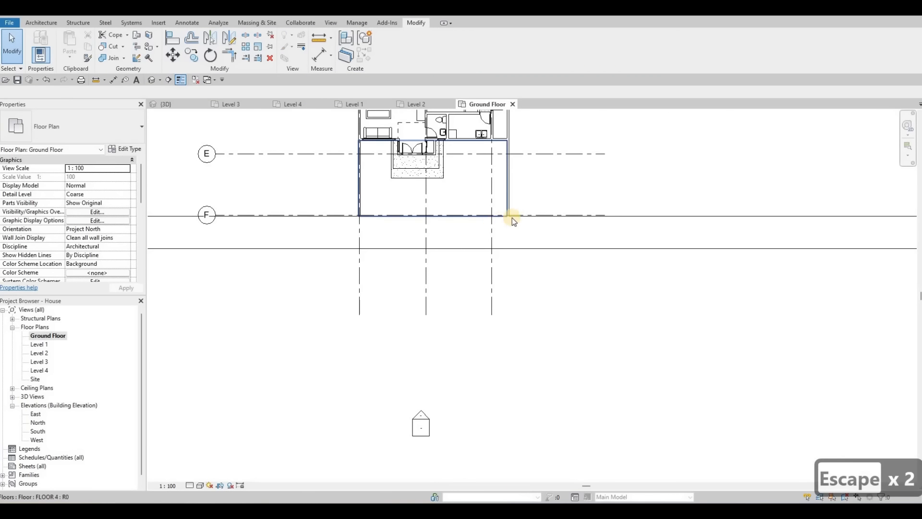
Step: Extend the front-yard floor's bottom boundary edge down to the site floor's edge and finish the edit
{"action": "left_click", "coordinate": [491, 216]}
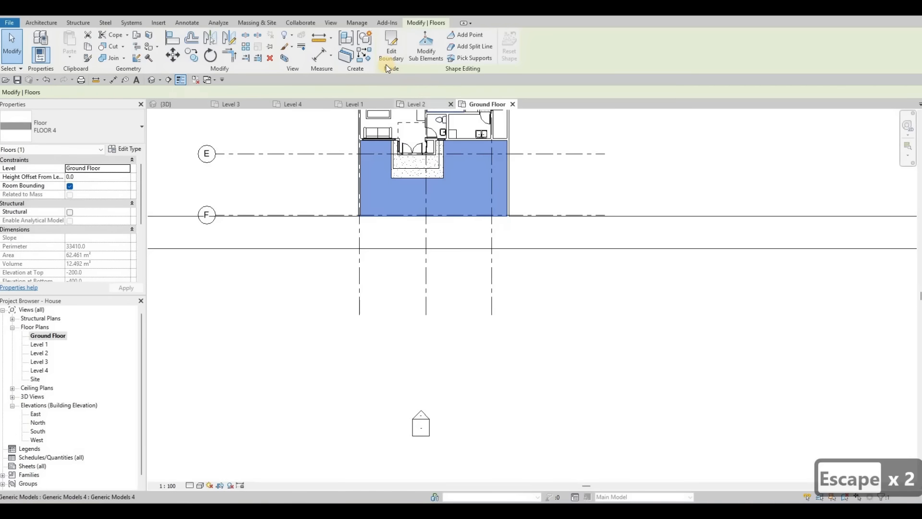
{"action": "double_click", "coordinate": [437, 217]}
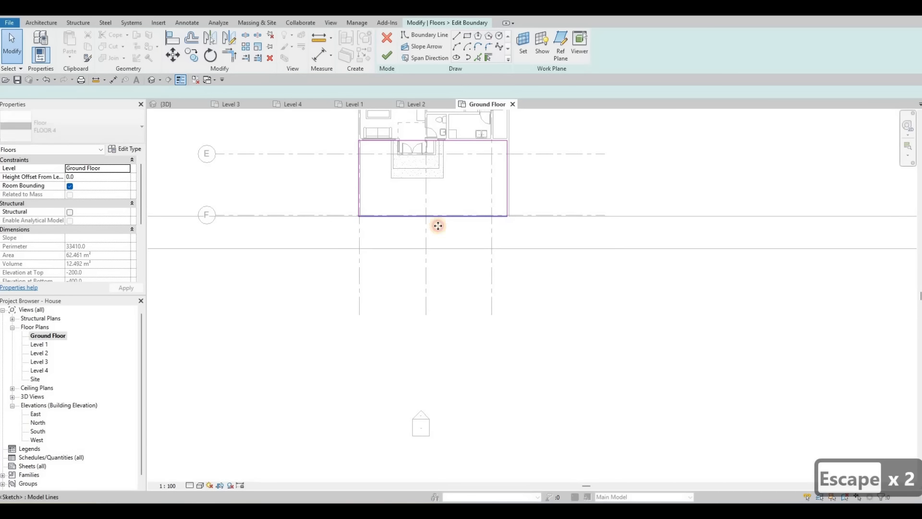
{"action": "left_click_drag", "start_coordinate": [438, 246], "coordinate": [438, 248]}
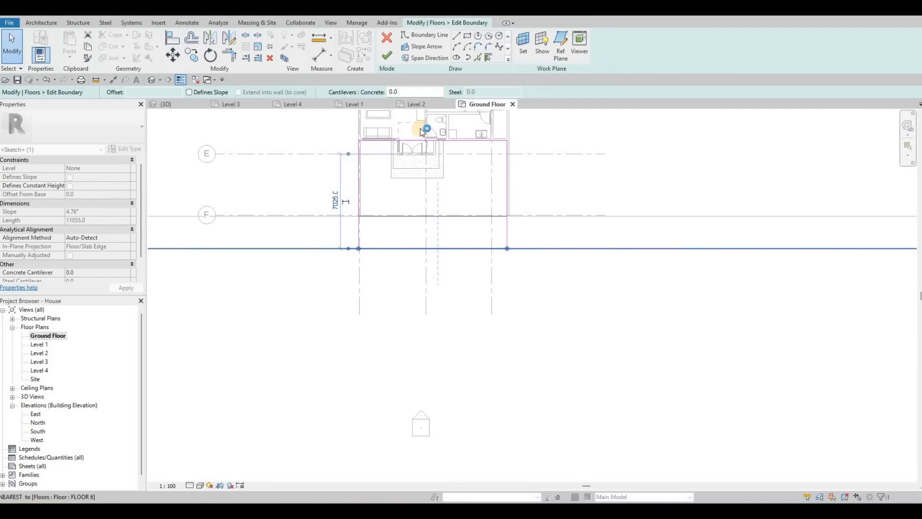
{"action": "left_click", "coordinate": [386, 57]}
{"action": "key", "text": "Escape"}
{"action": "key", "text": "Escape"}
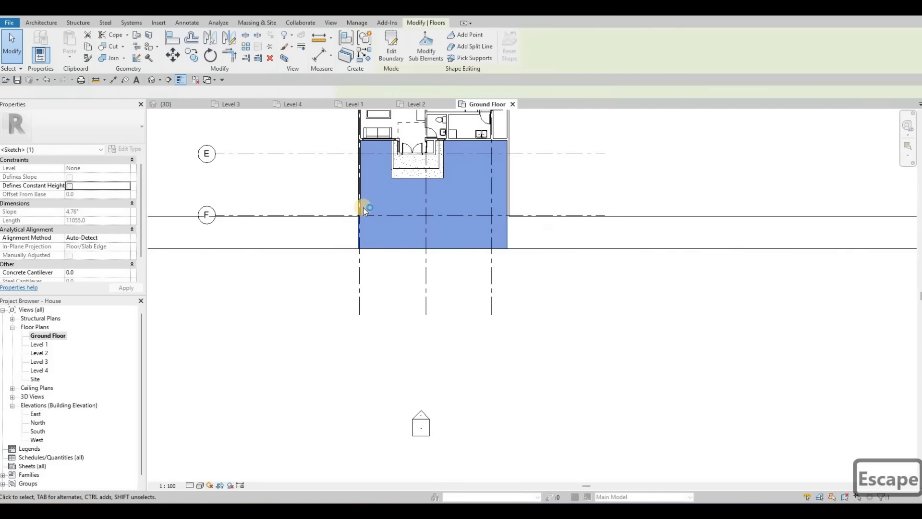
Step: Extend the left and right boundary walls' ends down to the front floor's edge
{"action": "scroll", "coordinate": [363, 208], "scroll_direction": "up", "scroll_amount": 4}
{"action": "left_click", "coordinate": [363, 207]}
{"action": "scroll", "coordinate": [364, 207], "scroll_direction": "up", "scroll_amount": 4}
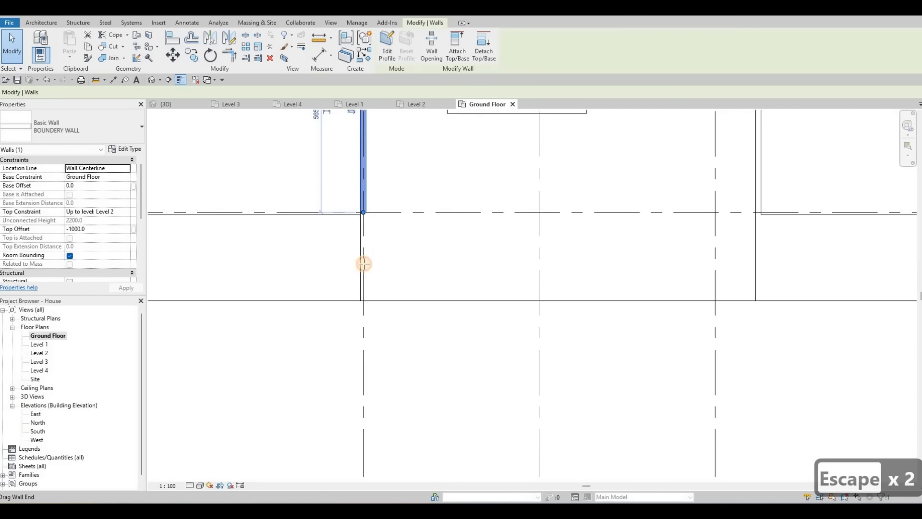
{"action": "key", "text": "Escape"}
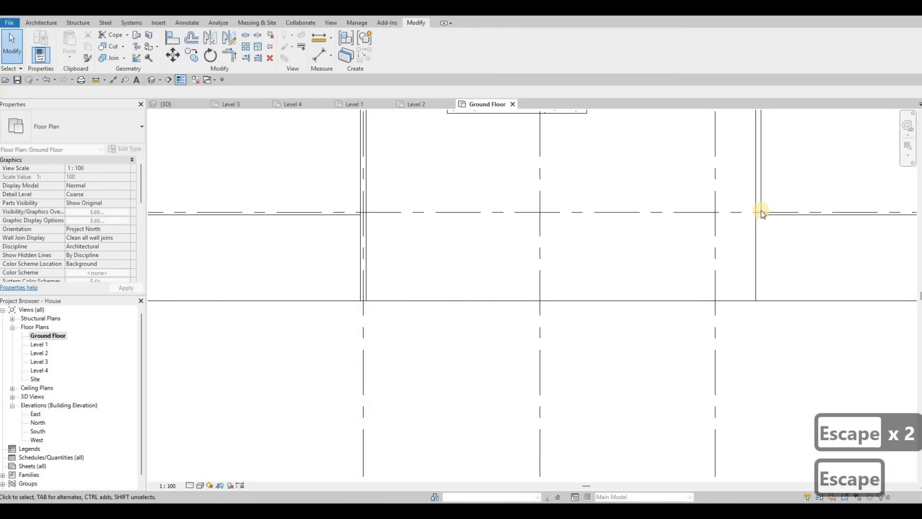
{"action": "left_click", "coordinate": [759, 212]}
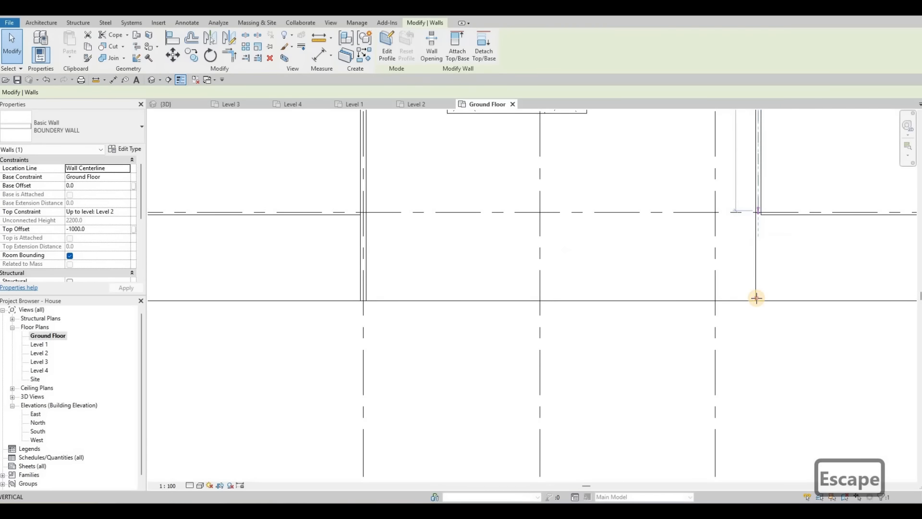
{"action": "key", "text": "r"}
{"action": "key", "text": "s"}
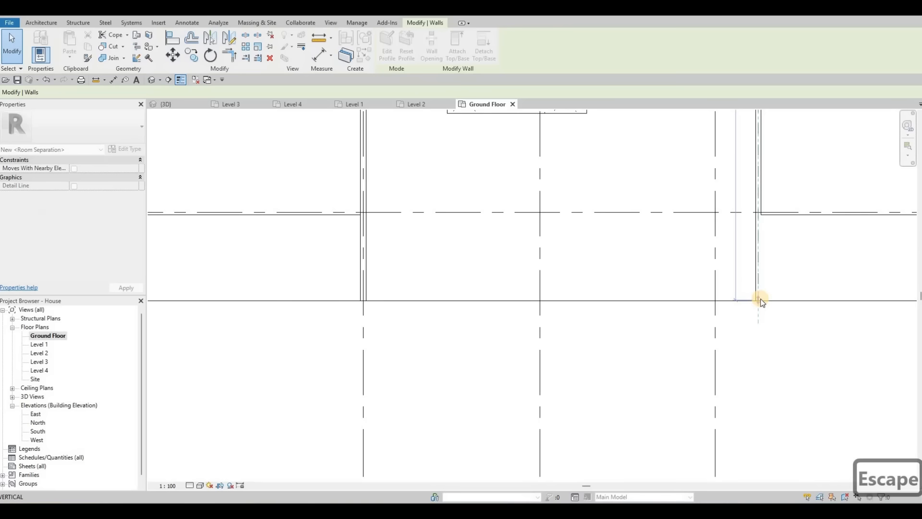
{"action": "left_click", "coordinate": [760, 301]}
{"action": "scroll", "coordinate": [757, 303], "scroll_direction": "up", "scroll_amount": 4}
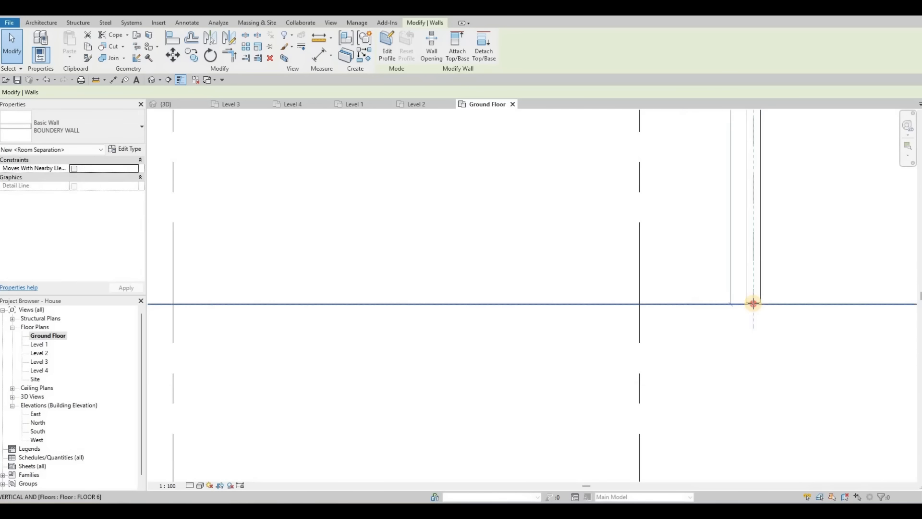
{"action": "left_click", "coordinate": [753, 303]}
{"action": "scroll", "coordinate": [619, 279], "scroll_direction": "down", "scroll_amount": 5}
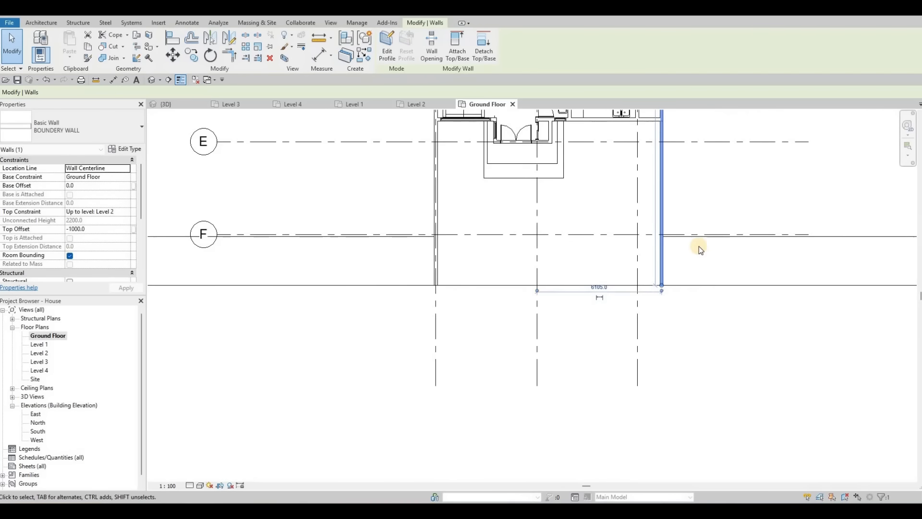
{"action": "key", "text": "Escape"}
Step: Add a full-width rectangle to FLOOR 3's boundary below the front strip and finish the edit
{"action": "left_click", "coordinate": [419, 112]}
{"action": "left_click", "coordinate": [395, 60]}
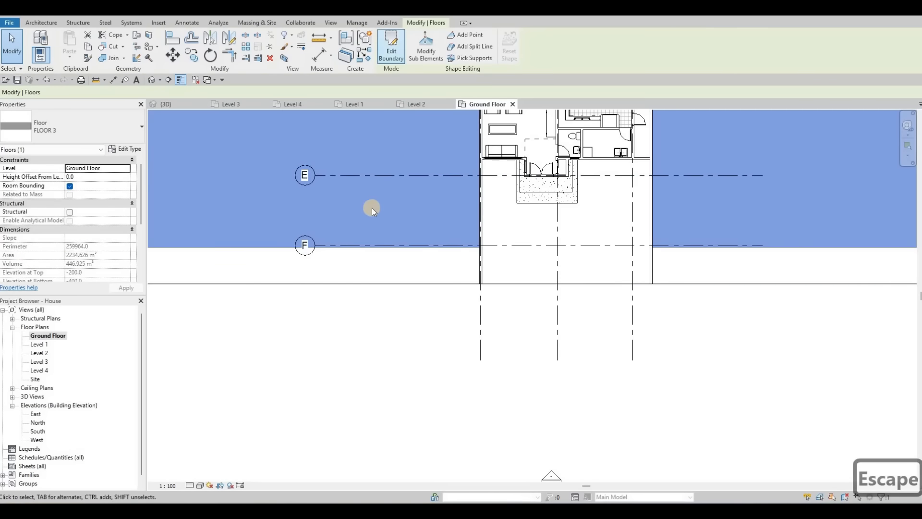
{"action": "left_click", "coordinate": [669, 248]}
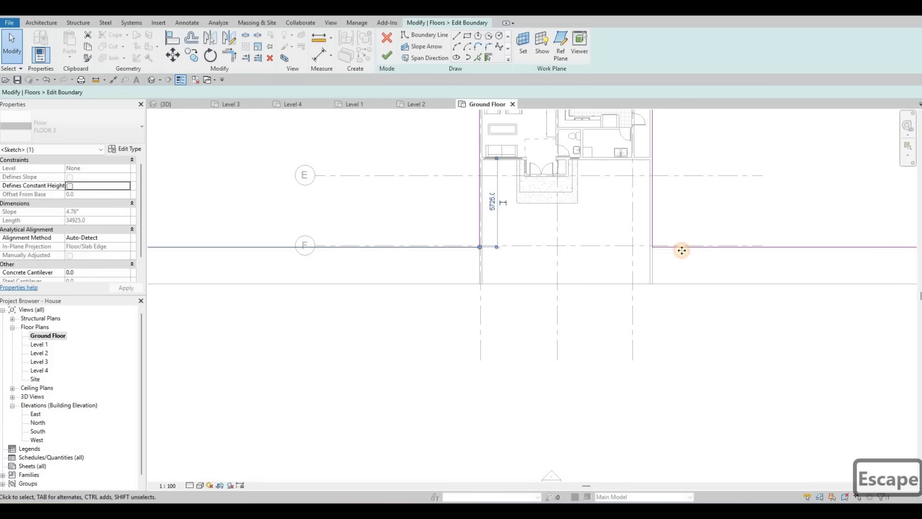
{"action": "left_click_drag", "start_coordinate": [682, 280], "coordinate": [682, 284]}
{"action": "scroll", "coordinate": [480, 230], "scroll_direction": "down", "scroll_amount": 4}
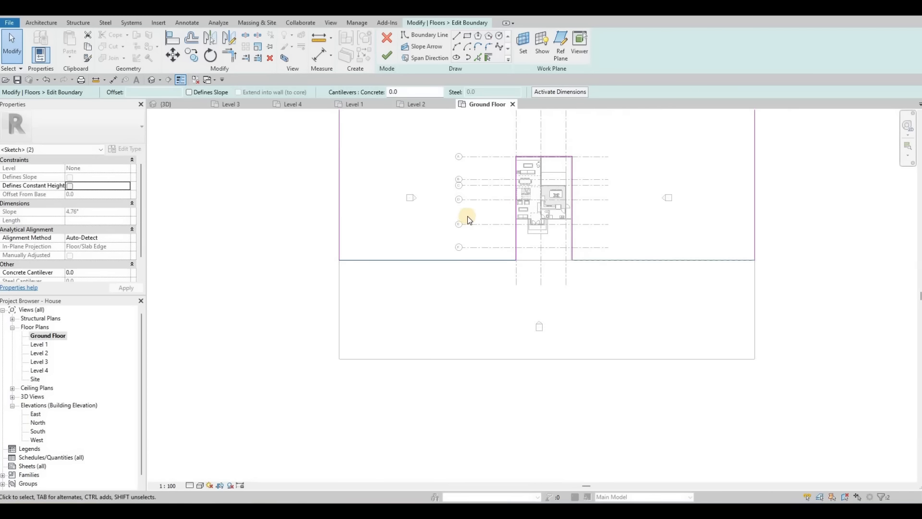
{"action": "left_click", "coordinate": [327, 330]}
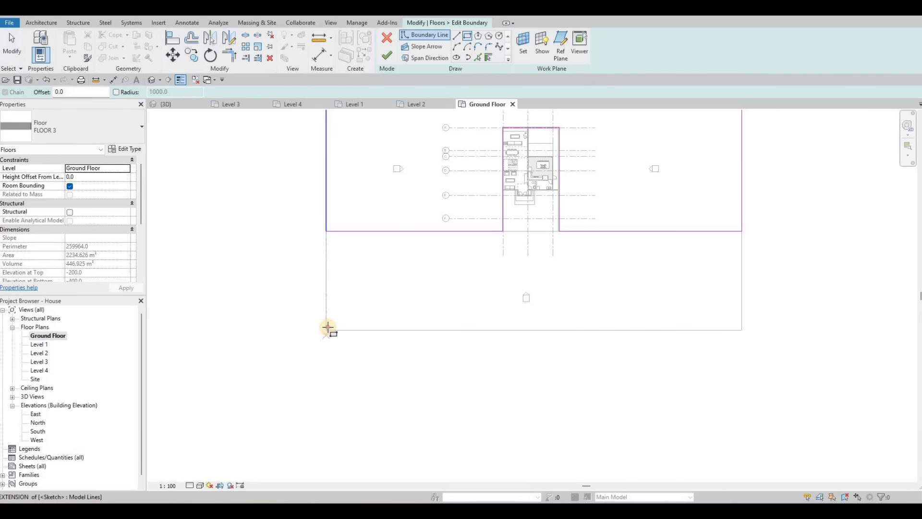
{"action": "left_click", "coordinate": [741, 412]}
{"action": "key", "text": "Escape"}
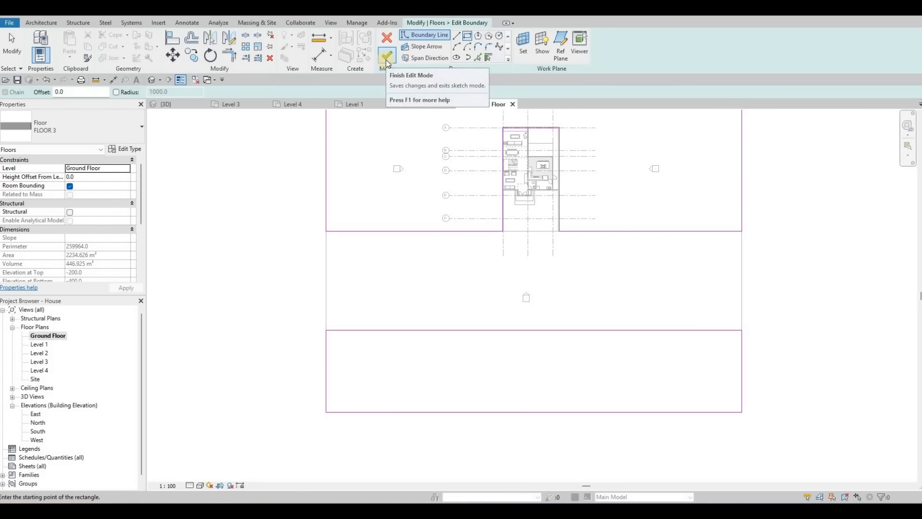
{"action": "left_click", "coordinate": [387, 57]}
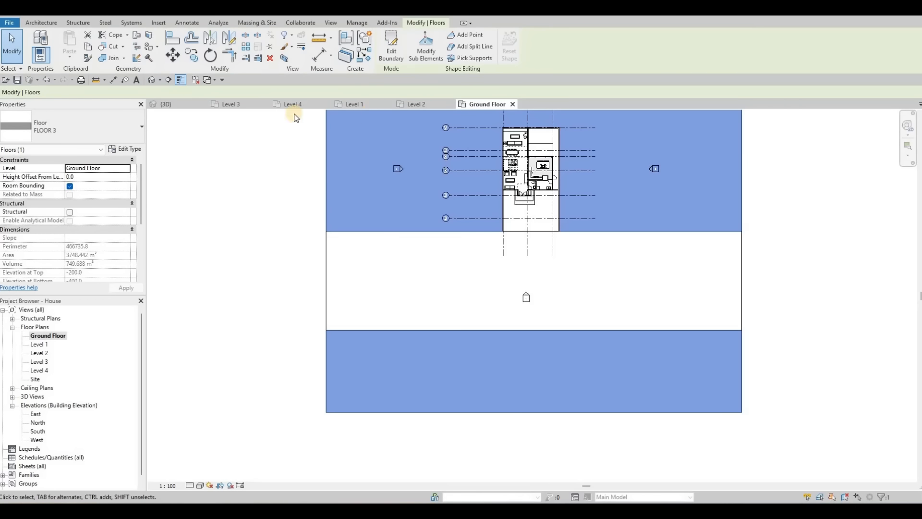
Step: Switch to the 3D view and inspect the new front floor around the entrance
{"action": "key", "text": "ctrl+Tab"}
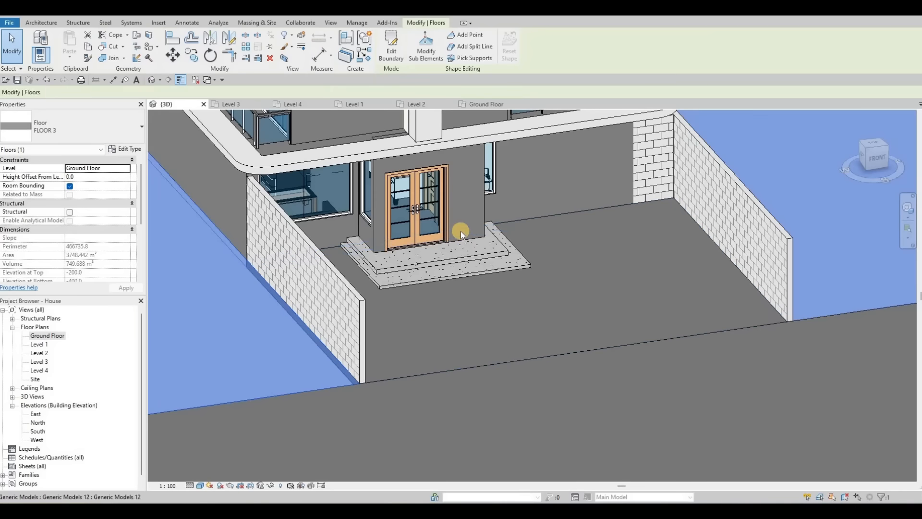
{"action": "key", "text": "Escape"}
{"action": "scroll", "coordinate": [486, 274], "scroll_direction": "down", "scroll_amount": 3}
{"action": "middle_click_drag", "start_coordinate": [519, 277], "coordinate": [475, 296], "text": "shift"}
{"action": "left_click", "coordinate": [362, 271]}
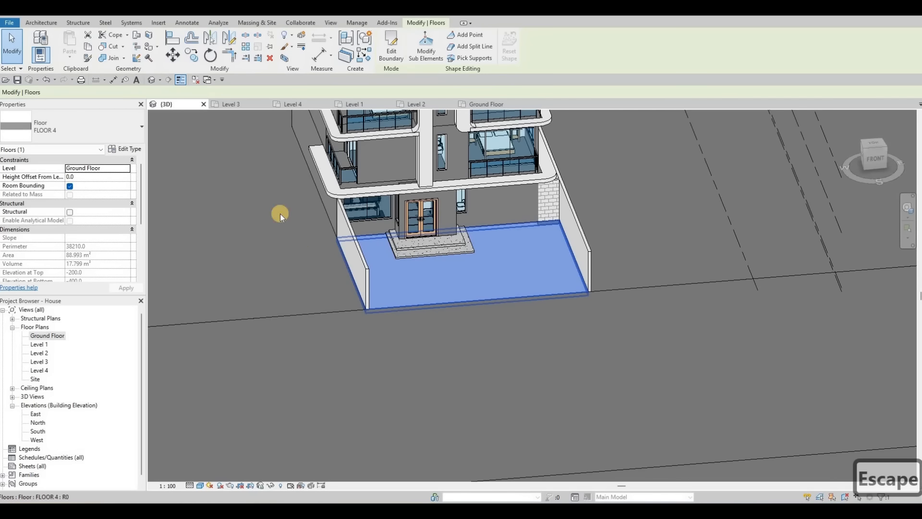
Step: Edit the front floor FLOOR 4's boundary and sketch a line across below the entrance steps, then down to the floor's bottom edge
{"action": "left_click", "coordinate": [390, 57]}
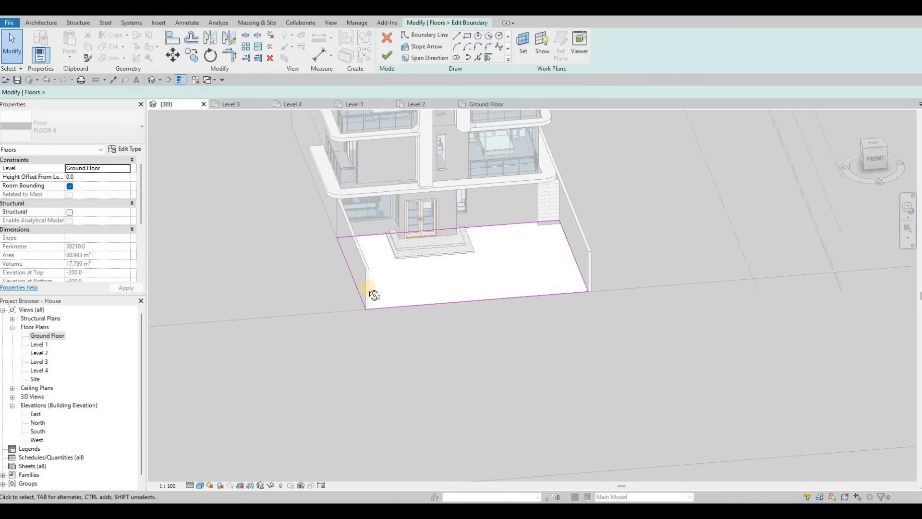
{"action": "scroll", "coordinate": [352, 326], "scroll_direction": "up", "scroll_amount": 2}
{"action": "middle_click_drag", "start_coordinate": [368, 288], "coordinate": [208, 135]}
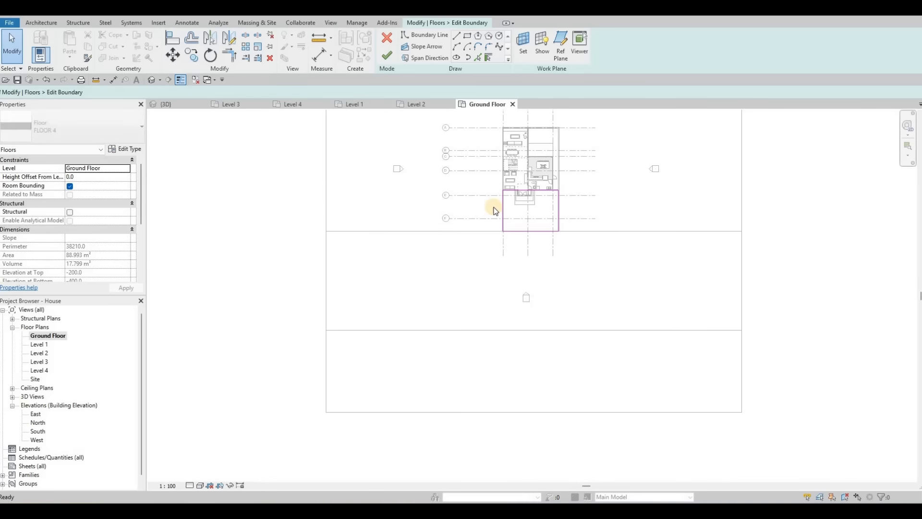
{"action": "middle_click_drag", "start_coordinate": [562, 197], "coordinate": [488, 202]}
{"action": "scroll", "coordinate": [491, 202], "scroll_direction": "up", "scroll_amount": 4}
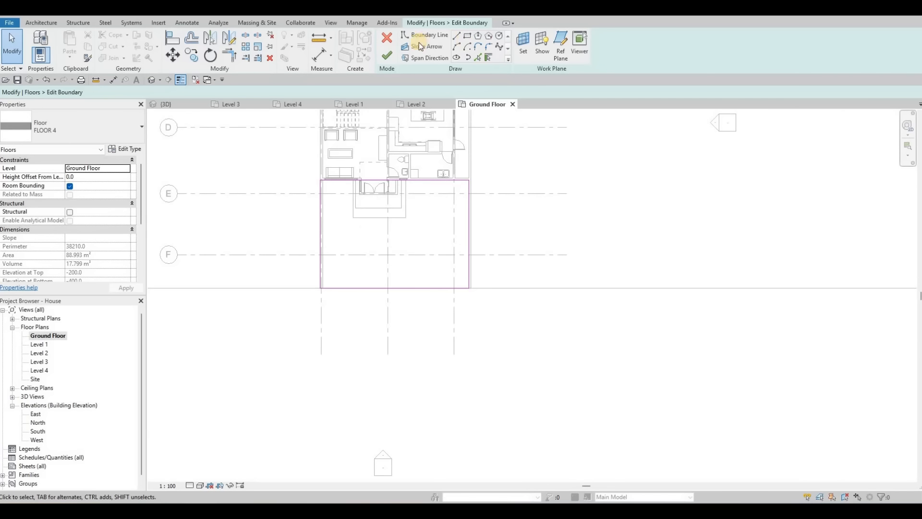
{"action": "left_click", "coordinate": [456, 38]}
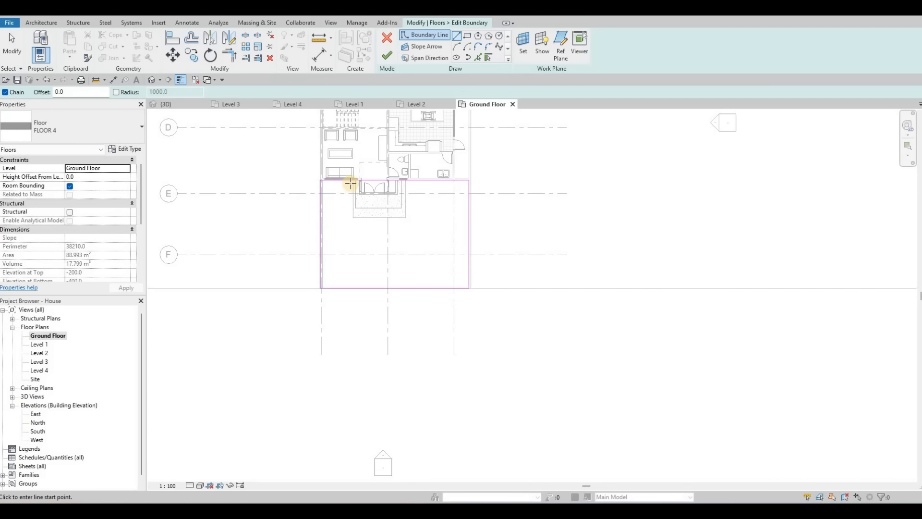
{"action": "left_click", "coordinate": [350, 215]}
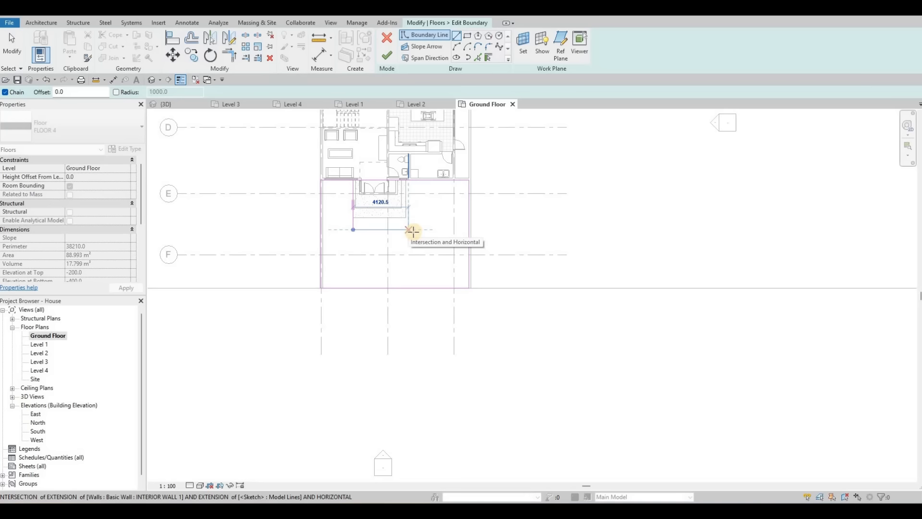
{"action": "left_click", "coordinate": [411, 230]}
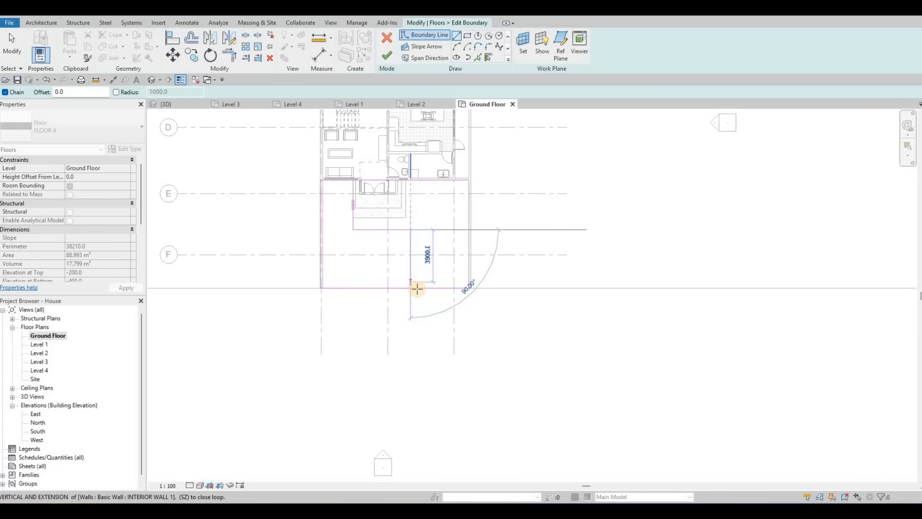
{"action": "left_click", "coordinate": [417, 288]}
{"action": "key", "text": "Escape"}
{"action": "key", "text": "Escape"}
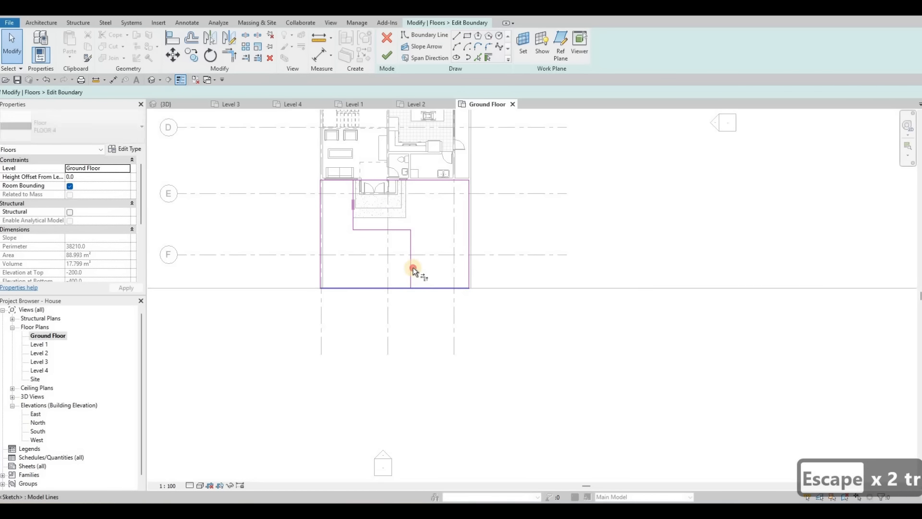
Step: Trim the boundary lines into a closed L-shape around the steps, delete the leftover left edge and finish the edit
{"action": "left_click", "coordinate": [413, 268]}
{"action": "left_click", "coordinate": [422, 287]}
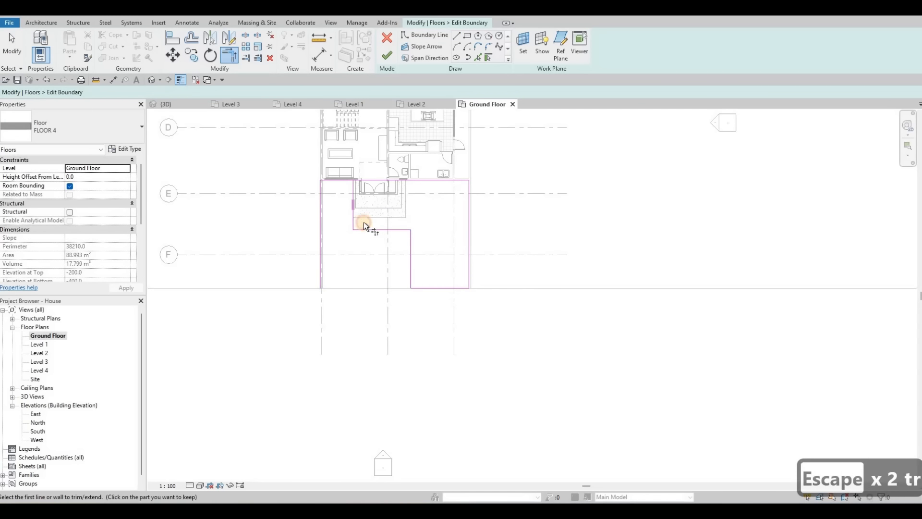
{"action": "left_click", "coordinate": [354, 187]}
{"action": "left_click", "coordinate": [365, 181]}
{"action": "key", "text": "Escape"}
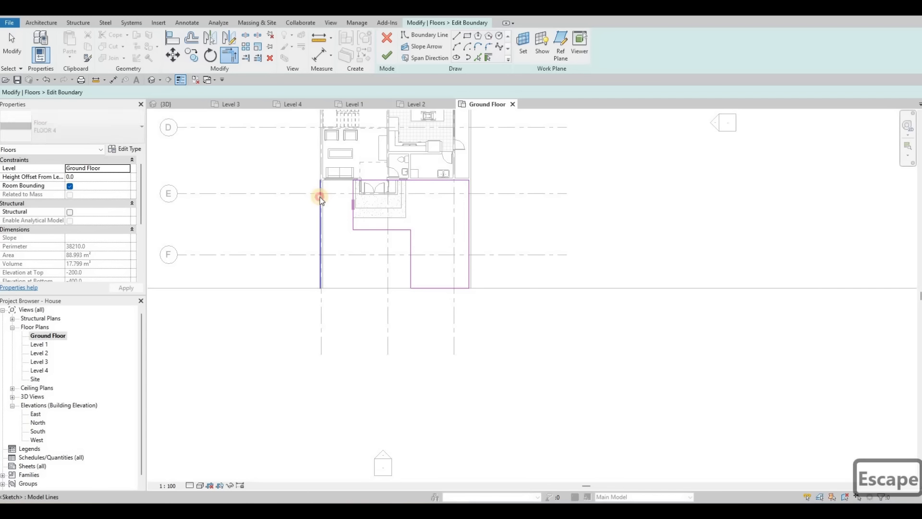
{"action": "left_click", "coordinate": [320, 197]}
{"action": "key", "text": "Delete"}
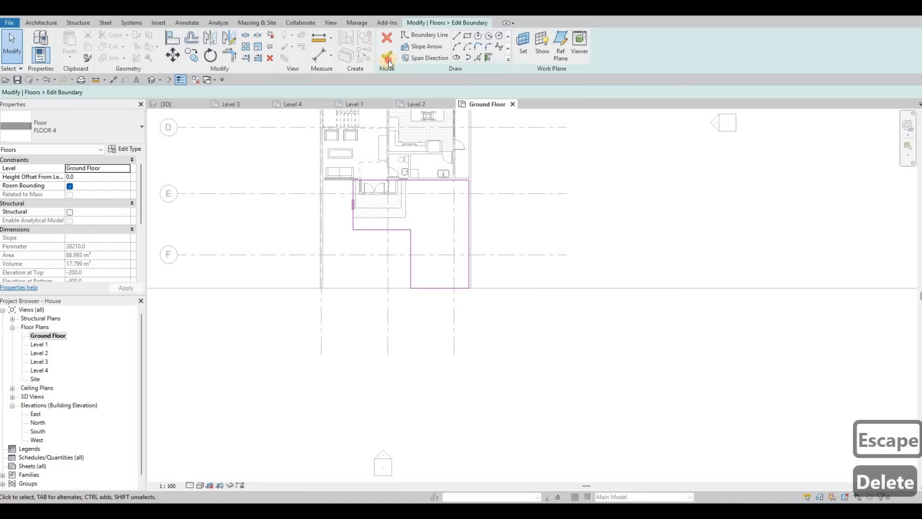
{"action": "key", "text": "Escape"}
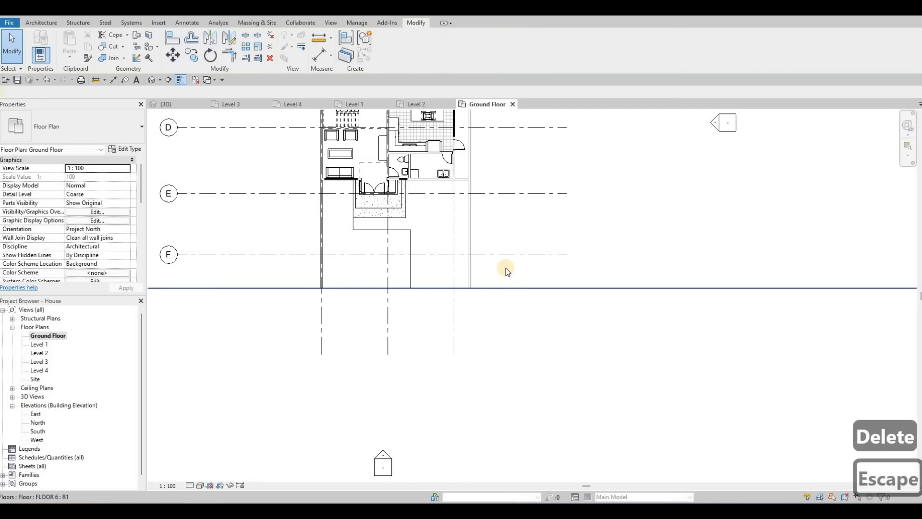
Step: Select the site floor FLOOR 3, edit its boundary and sketch a rectangle filling the area left of the front floor
{"action": "key", "text": "Tab"}
{"action": "left_click", "coordinate": [294, 288]}
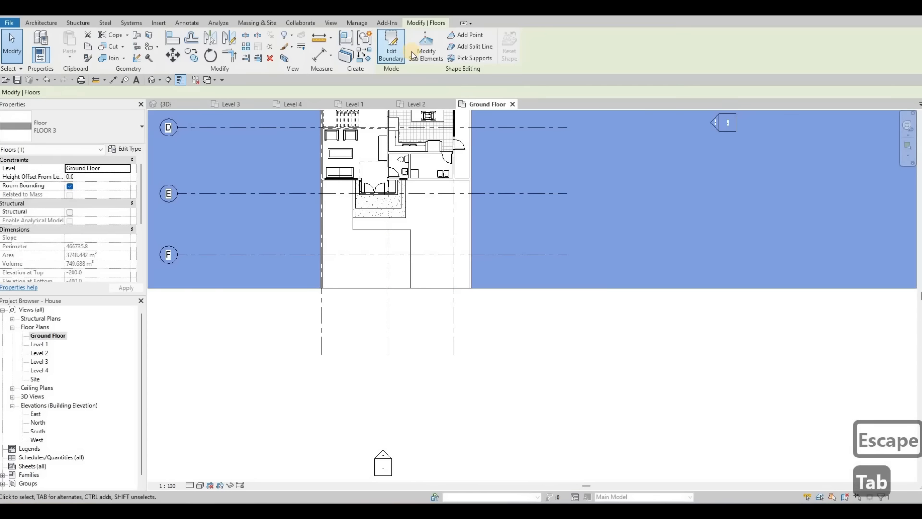
{"action": "left_click", "coordinate": [391, 48]}
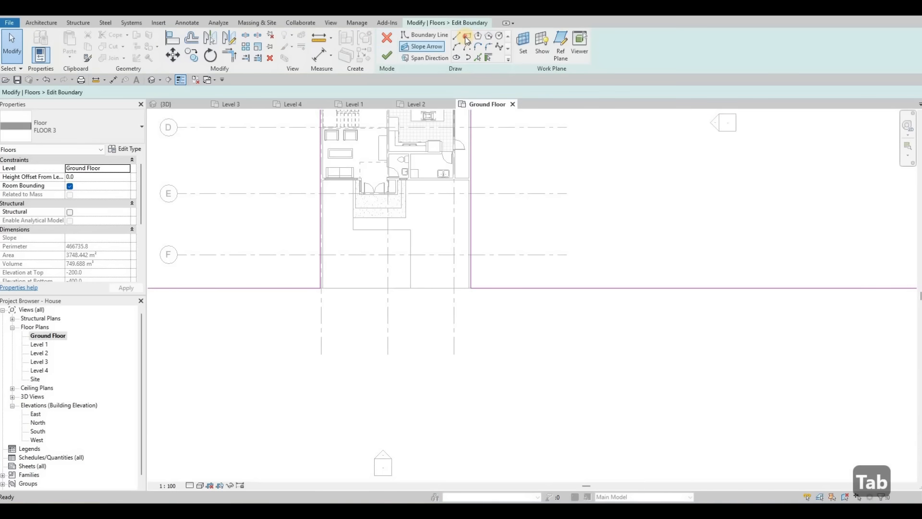
{"action": "left_click", "coordinate": [412, 233]}
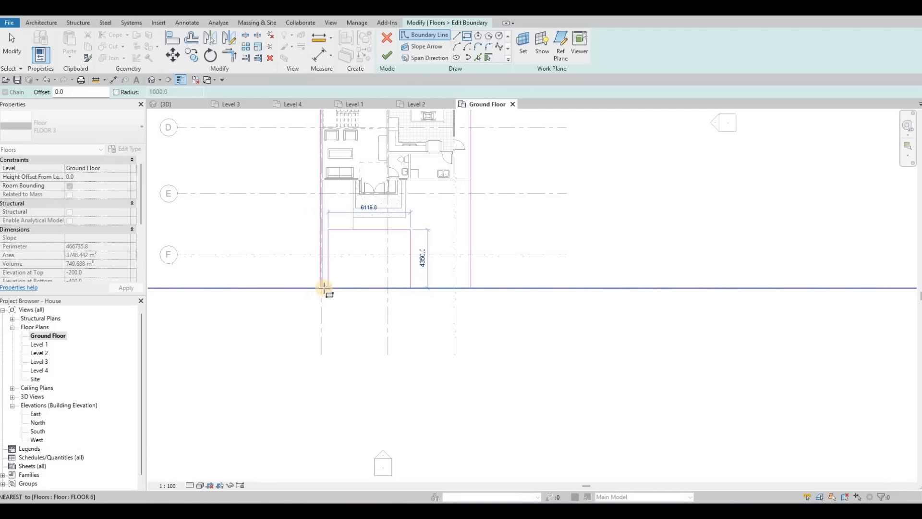
{"action": "left_click", "coordinate": [320, 288]}
{"action": "key", "text": "Escape"}
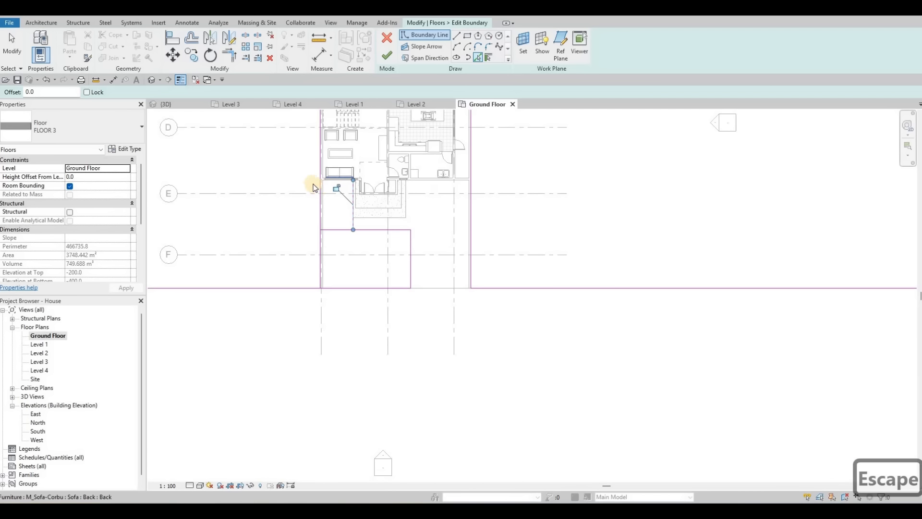
Step: Trim the site floor's boundary lines so the new rectangle joins the existing outline at its corners
{"action": "scroll", "coordinate": [313, 187], "scroll_direction": "up", "scroll_amount": 5}
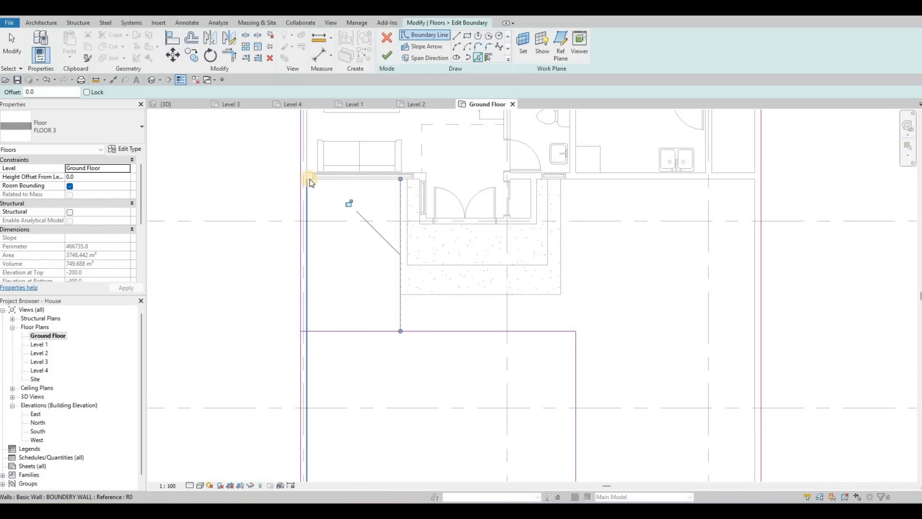
{"action": "key", "text": "Escape"}
{"action": "key", "text": "Escape"}
{"action": "key", "text": "Escape"}
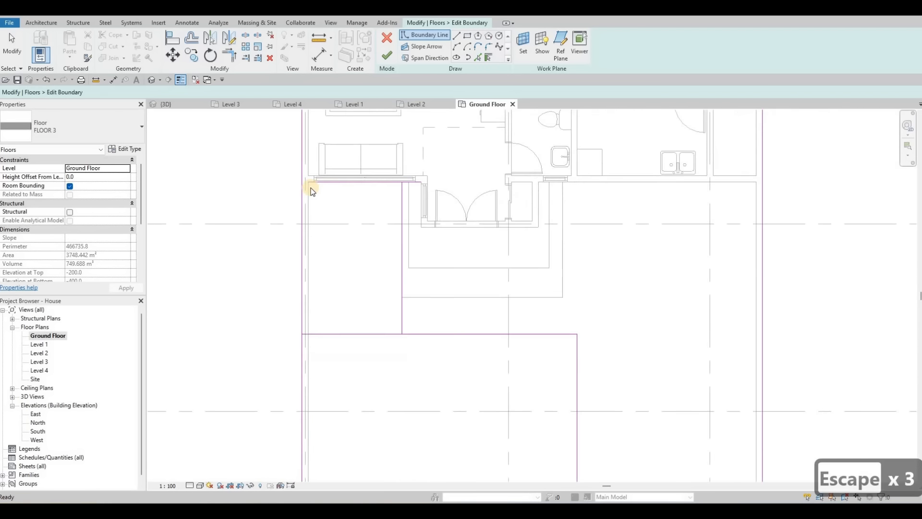
{"action": "key", "text": "t"}
{"action": "key", "text": "r"}
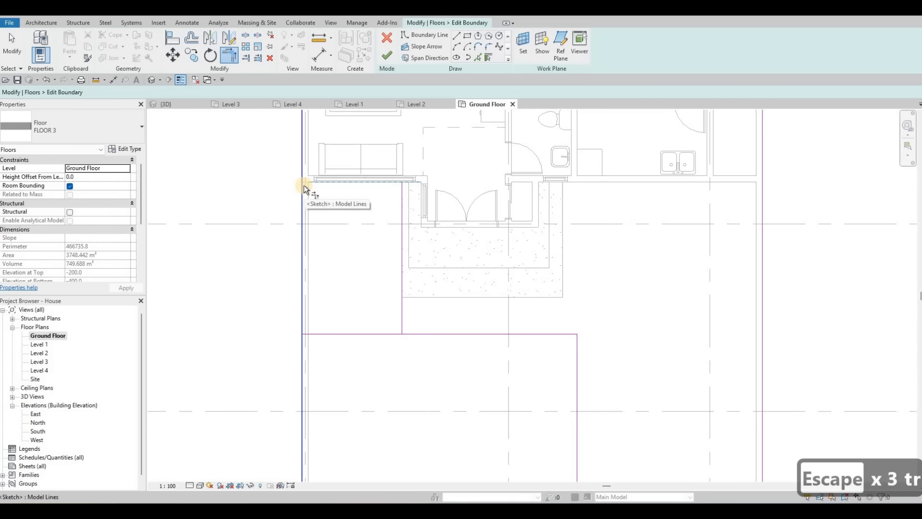
{"action": "left_click", "coordinate": [304, 186]}
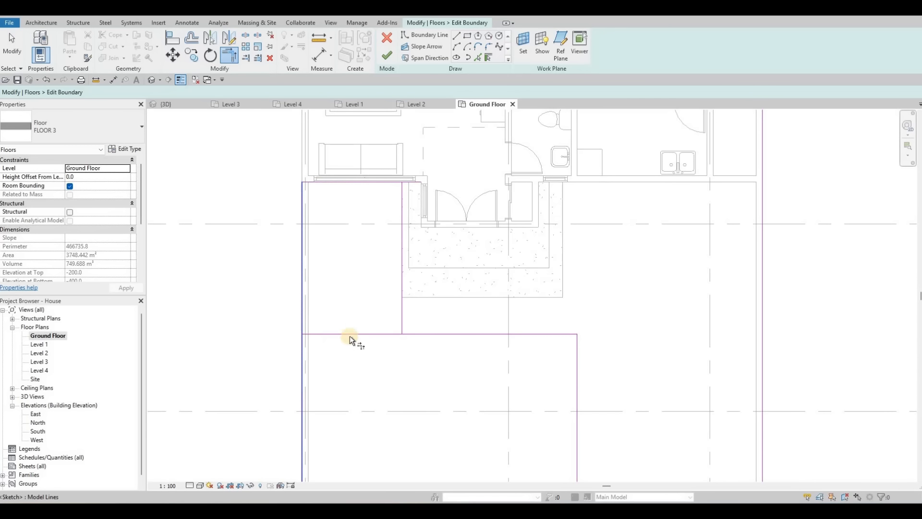
{"action": "left_click", "coordinate": [408, 330]}
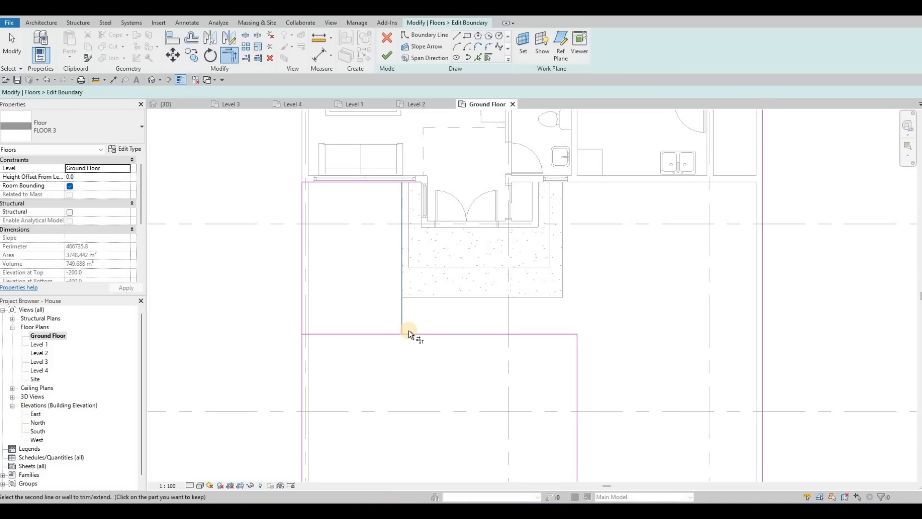
{"action": "left_click", "coordinate": [408, 330]}
{"action": "left_click", "coordinate": [404, 315]}
{"action": "left_click", "coordinate": [405, 333]}
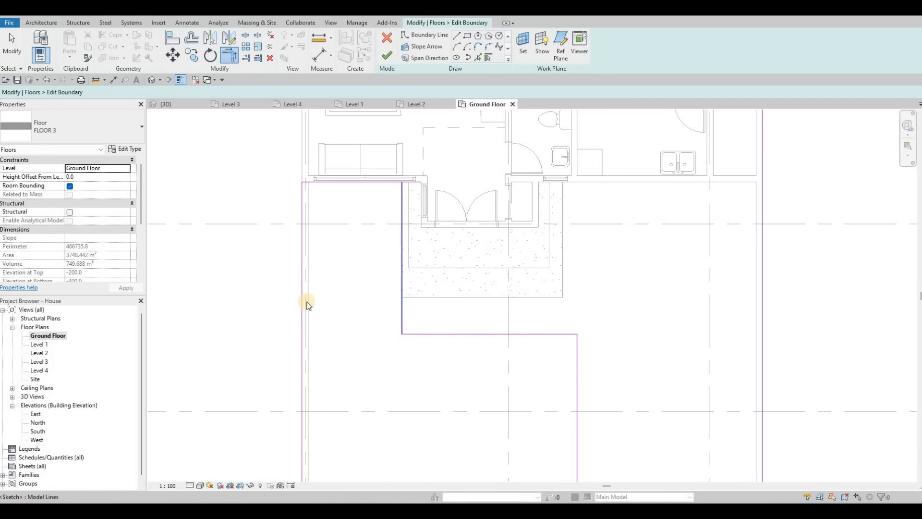
{"action": "key", "text": "Escape"}
{"action": "key", "text": "Escape"}
Step: Delete the stray boundary line at the lower left of the front area
{"action": "scroll", "coordinate": [279, 316], "scroll_direction": "down", "scroll_amount": 2}
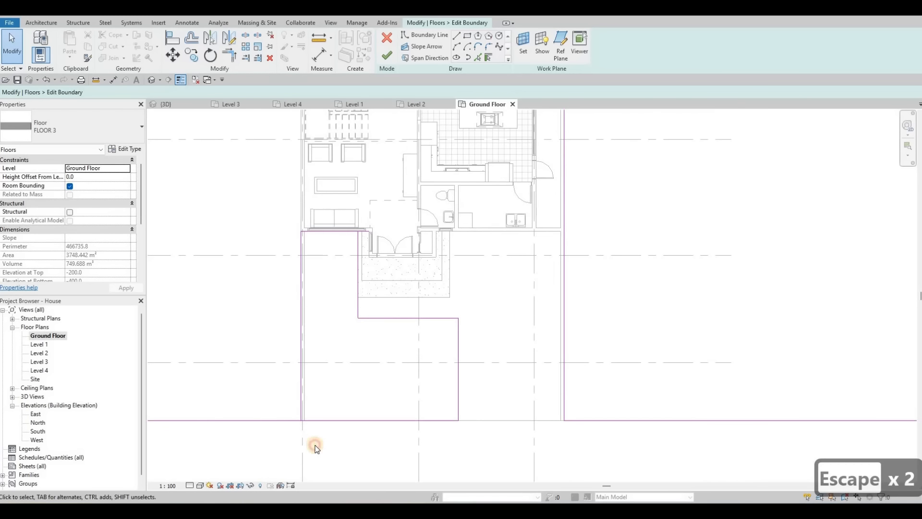
{"action": "left_click", "coordinate": [310, 414]}
{"action": "key", "text": "Delete"}
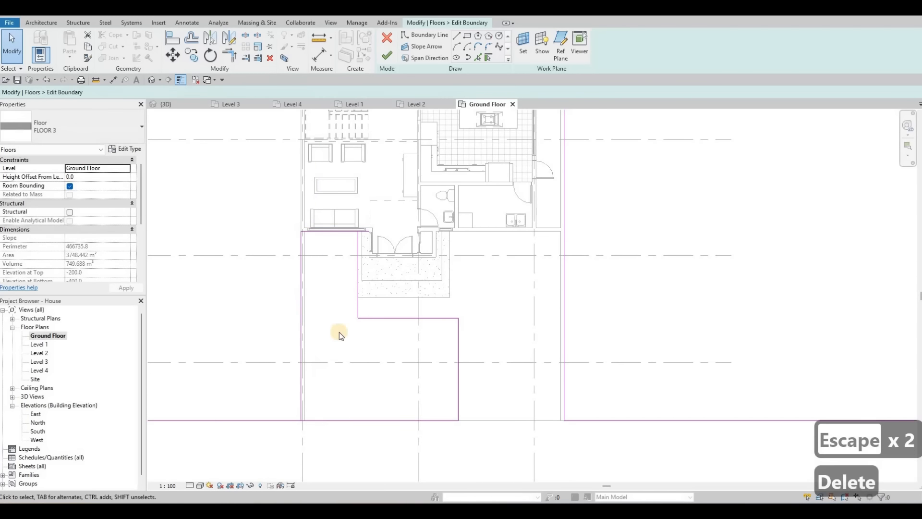
Step: Drag the left boundary line's end up along the house's side to the top grid line
{"action": "scroll", "coordinate": [361, 298], "scroll_direction": "down", "scroll_amount": 1}
{"action": "key", "text": "Escape"}
{"action": "middle_click_drag", "start_coordinate": [315, 376], "coordinate": [384, 315]}
{"action": "scroll", "coordinate": [345, 318], "scroll_direction": "down", "scroll_amount": 1}
{"action": "scroll", "coordinate": [345, 319], "scroll_direction": "up", "scroll_amount": 1}
{"action": "scroll", "coordinate": [344, 319], "scroll_direction": "down", "scroll_amount": 1}
{"action": "scroll", "coordinate": [382, 319], "scroll_direction": "down", "scroll_amount": 2}
{"action": "scroll", "coordinate": [383, 313], "scroll_direction": "down", "scroll_amount": 1}
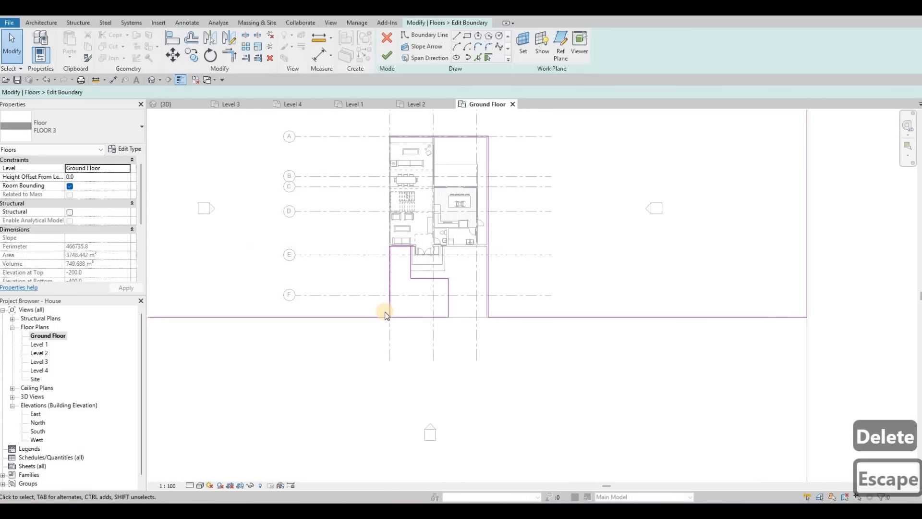
{"action": "scroll", "coordinate": [382, 313], "scroll_direction": "up", "scroll_amount": 3}
{"action": "middle_click_drag", "start_coordinate": [385, 257], "coordinate": [356, 383]}
{"action": "scroll", "coordinate": [379, 260], "scroll_direction": "down", "scroll_amount": 1}
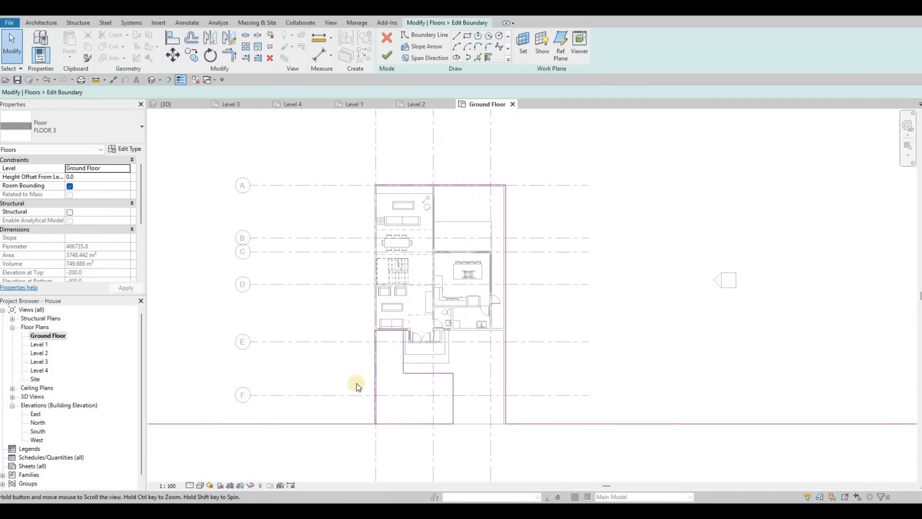
{"action": "scroll", "coordinate": [356, 382], "scroll_direction": "down", "scroll_amount": 2}
{"action": "scroll", "coordinate": [373, 350], "scroll_direction": "up", "scroll_amount": 4}
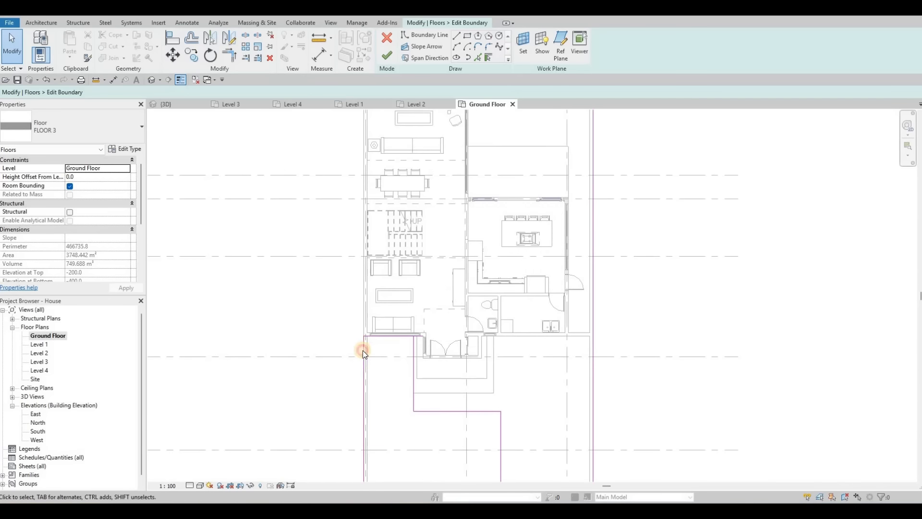
{"action": "left_click", "coordinate": [362, 350]}
{"action": "scroll", "coordinate": [357, 445], "scroll_direction": "down", "scroll_amount": 1}
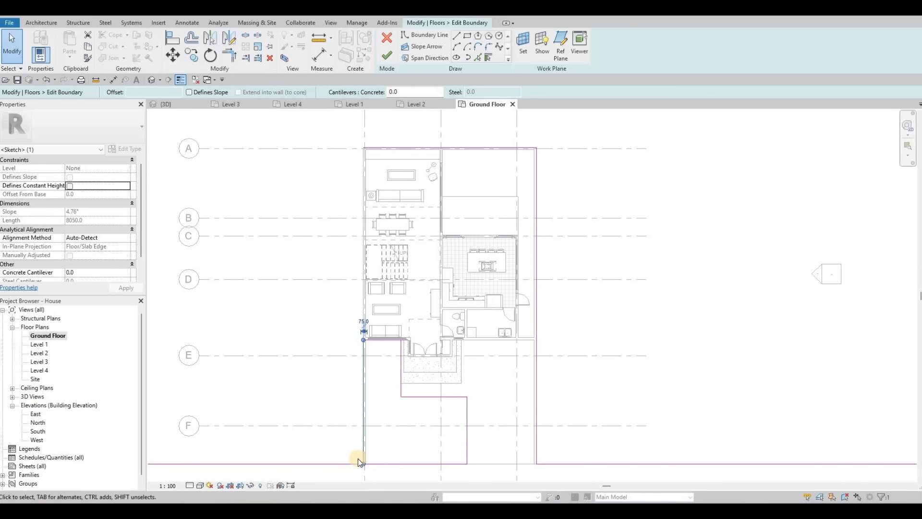
{"action": "left_click_drag", "start_coordinate": [363, 463], "coordinate": [366, 147]}
{"action": "key", "text": "Escape"}
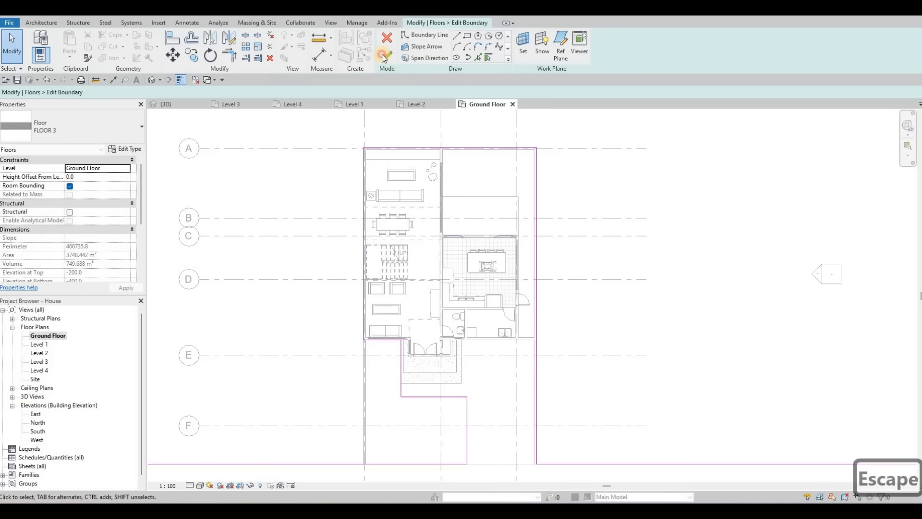
{"action": "key", "text": "Escape"}
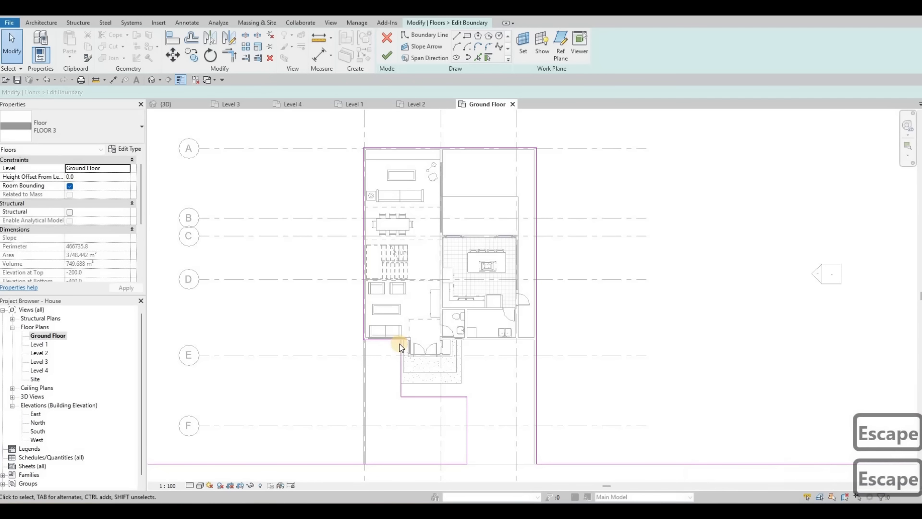
{"action": "scroll", "coordinate": [402, 346], "scroll_direction": "up", "scroll_amount": 2}
{"action": "key", "text": "t"}
{"action": "key", "text": "r"}
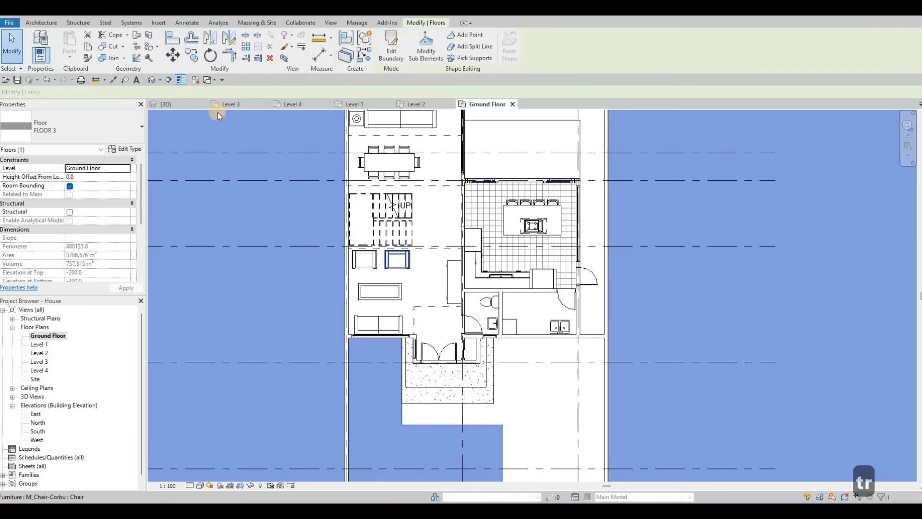
{"action": "key", "text": "Escape"}
{"action": "key", "text": "Escape"}
Step: Open the 3D view and switch its visual style to realistic
{"action": "left_click", "coordinate": [178, 103]}
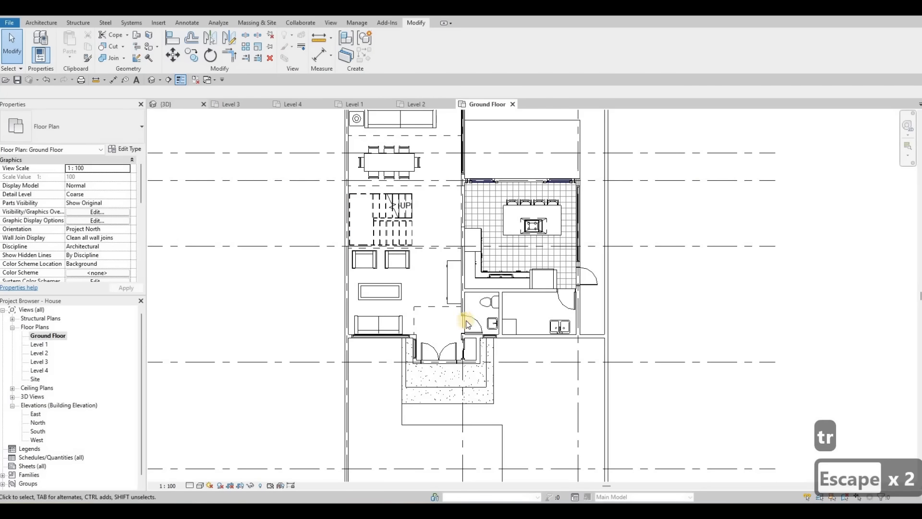
{"action": "key", "text": "Escape"}
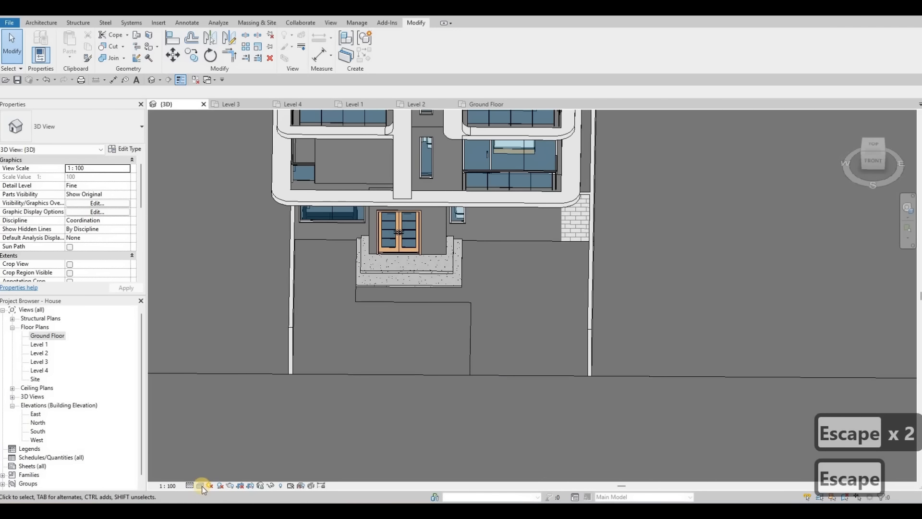
{"action": "left_click", "coordinate": [201, 485]}
{"action": "left_click", "coordinate": [211, 462]}
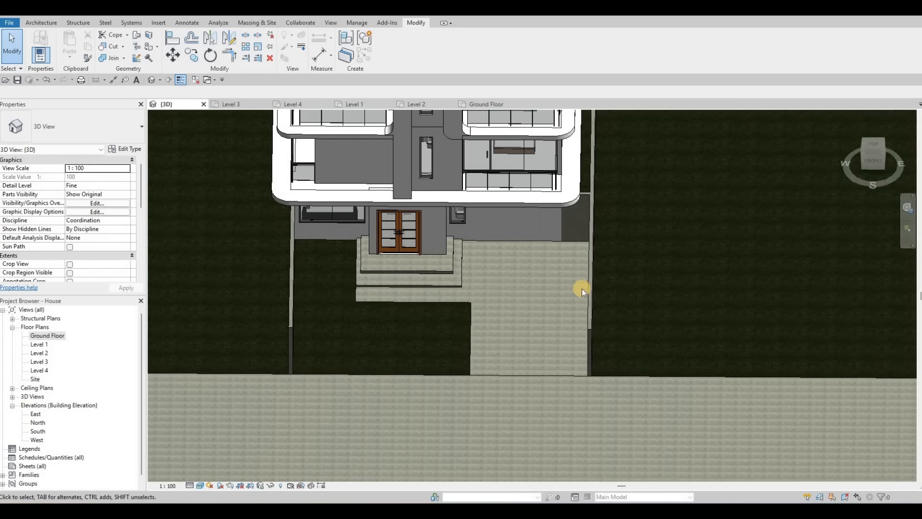
Step: Orbit and zoom around the 3D view to inspect the entrance steps and front floors
{"action": "middle_click_drag", "start_coordinate": [583, 293], "coordinate": [563, 272], "text": "shift"}
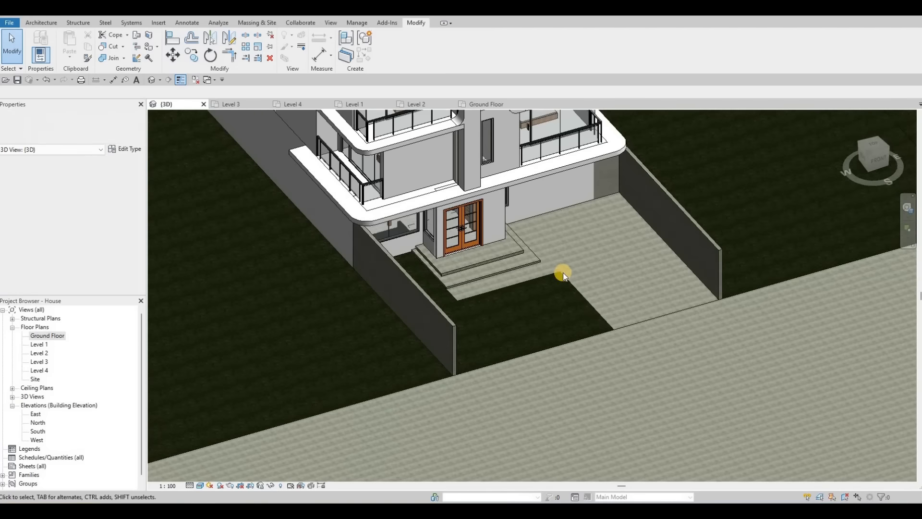
{"action": "scroll", "coordinate": [491, 261], "scroll_direction": "up", "scroll_amount": 4}
{"action": "left_click", "coordinate": [533, 288]}
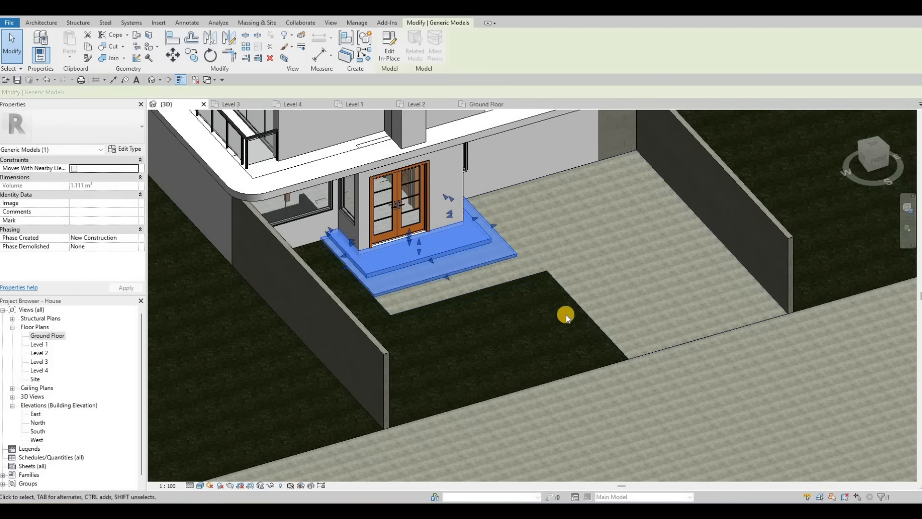
{"action": "key", "text": "Escape"}
{"action": "scroll", "coordinate": [477, 286], "scroll_direction": "down", "scroll_amount": 4}
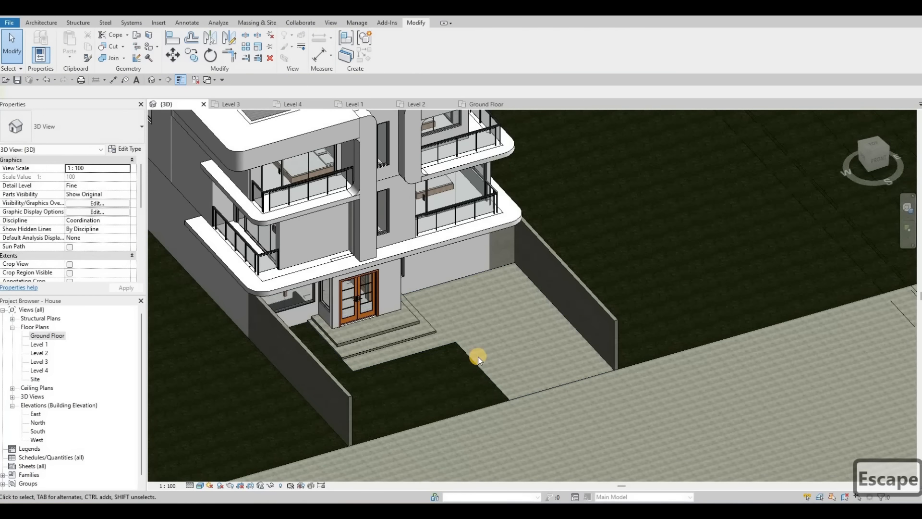
{"action": "scroll", "coordinate": [547, 341], "scroll_direction": "down", "scroll_amount": 5}
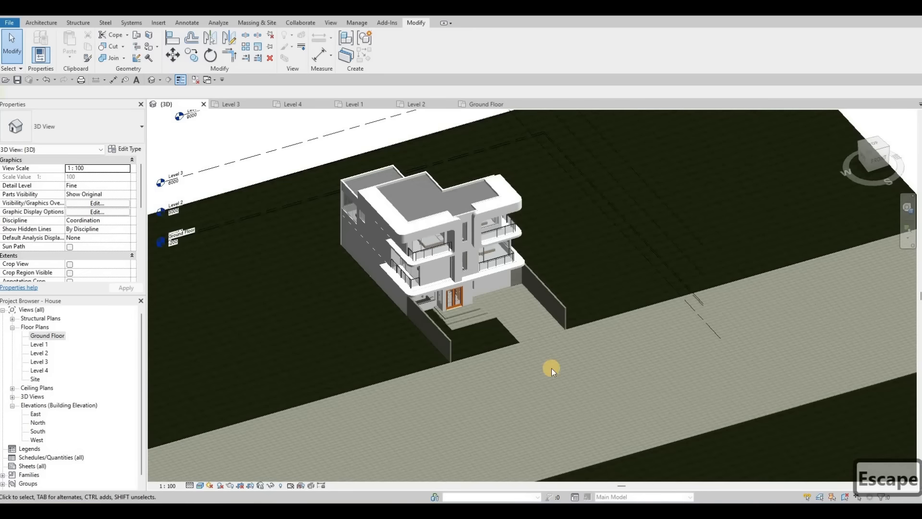
{"action": "scroll", "coordinate": [565, 372], "scroll_direction": "up", "scroll_amount": 5}
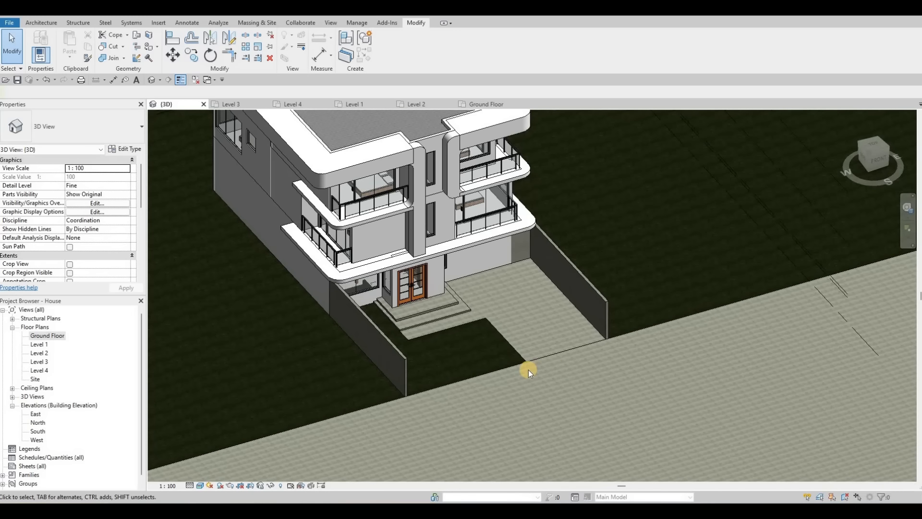
{"action": "scroll", "coordinate": [610, 333], "scroll_direction": "down", "scroll_amount": 5}
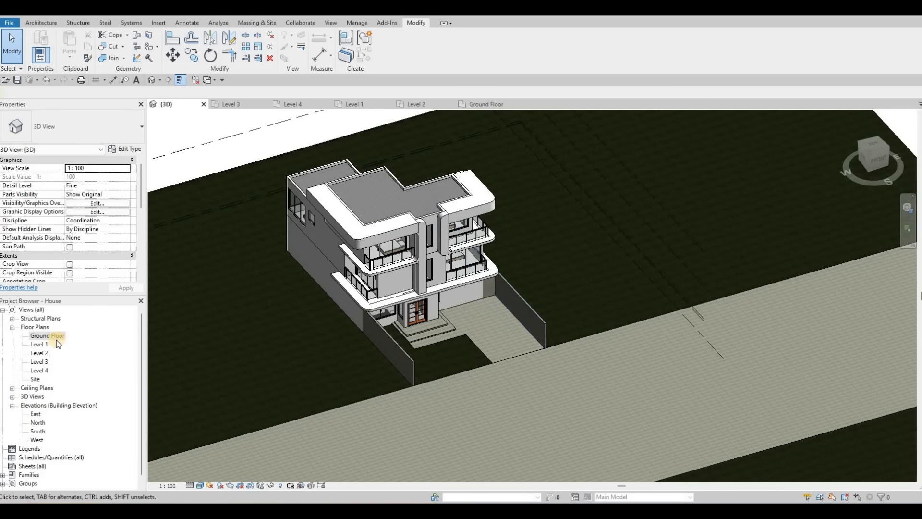
Step: Open the Ground Floor plan, start a floor and duplicate its type as FLOOR 7
{"action": "double_click", "coordinate": [54, 335]}
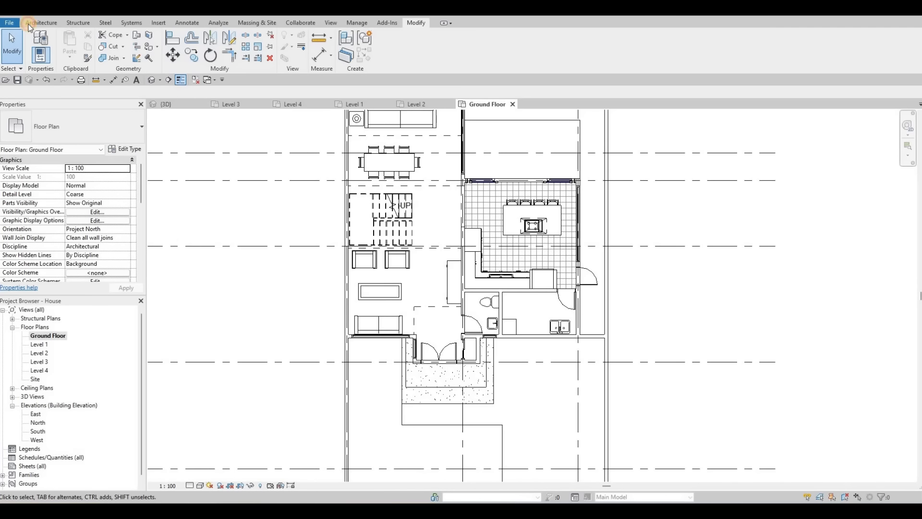
{"action": "left_click", "coordinate": [219, 58]}
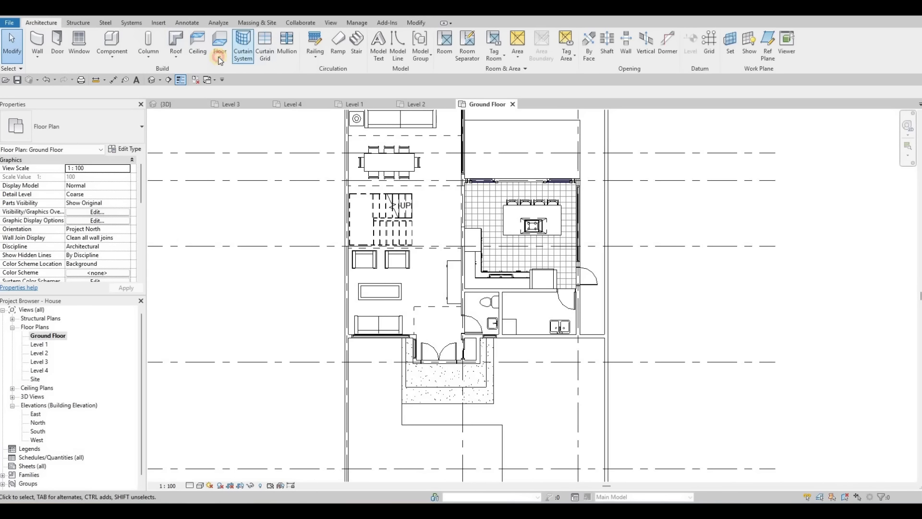
{"action": "left_click", "coordinate": [236, 74]}
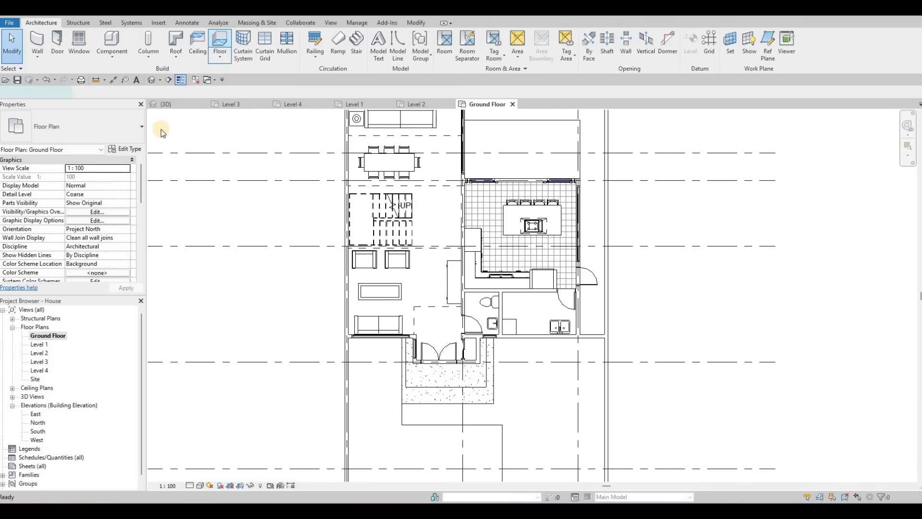
{"action": "left_click", "coordinate": [124, 148]}
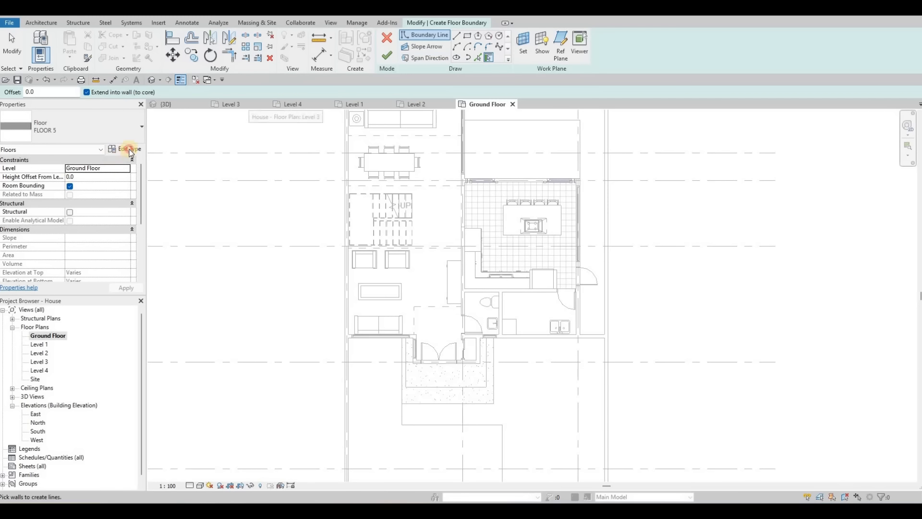
{"action": "left_click", "coordinate": [536, 145]}
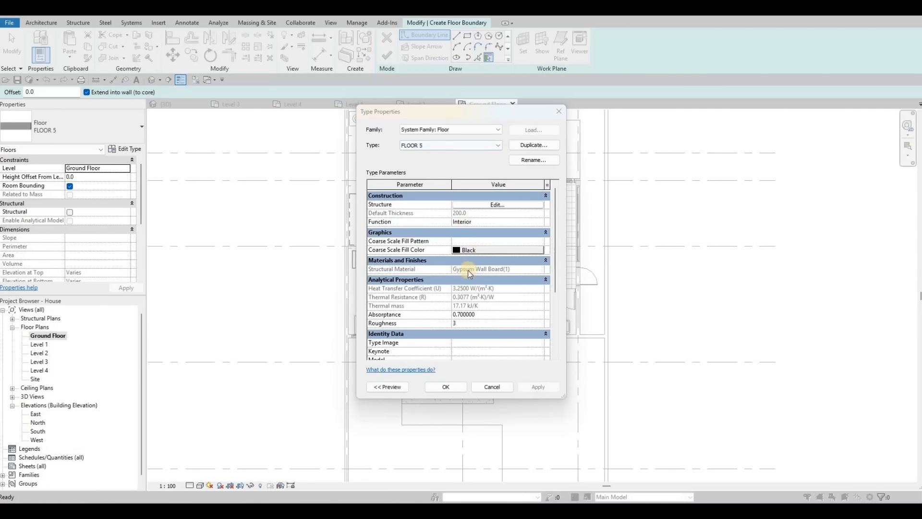
{"action": "left_click", "coordinate": [462, 273]}
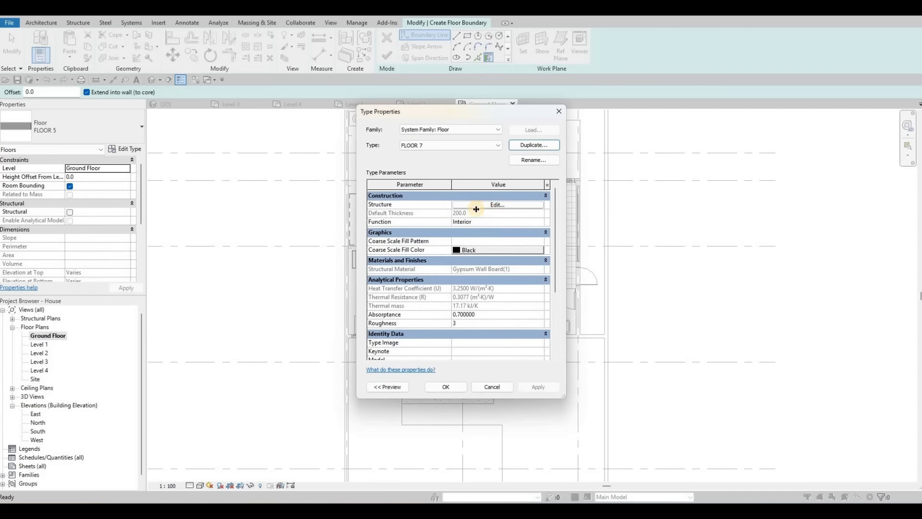
Step: Set the floor type's structure layer thickness to 100
{"action": "left_click", "coordinate": [476, 208]}
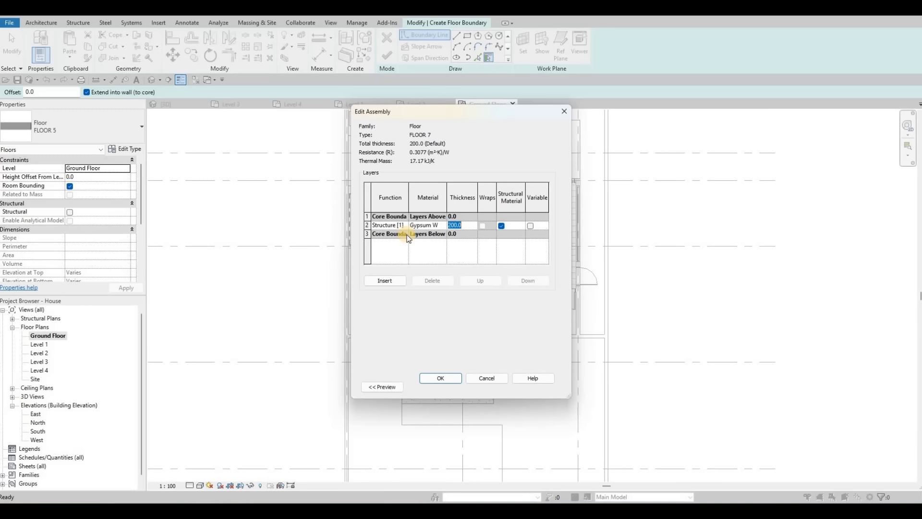
{"action": "type", "text": "100"}
{"action": "key", "text": "Return"}
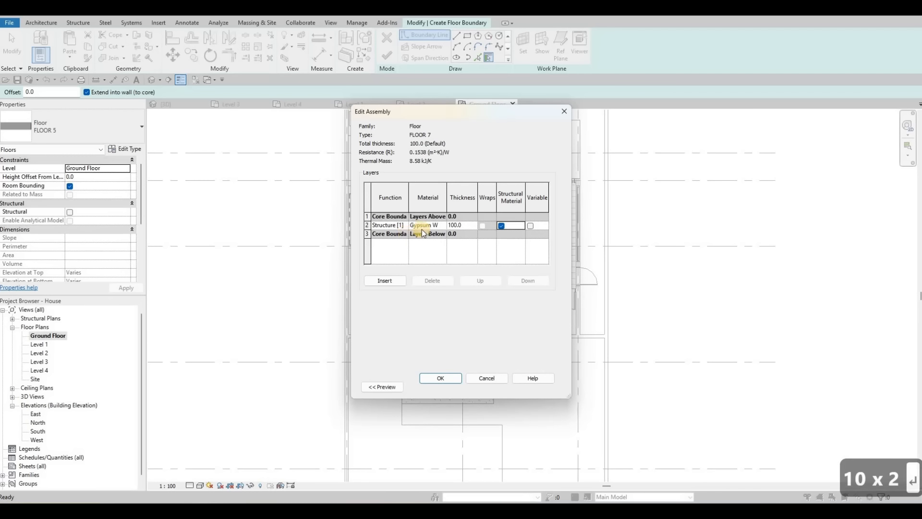
Step: Assign Concrete, C55/67 as the structure layer's material and confirm the floor type settings
{"action": "left_click", "coordinate": [442, 225]}
{"action": "left_click", "coordinate": [443, 225]}
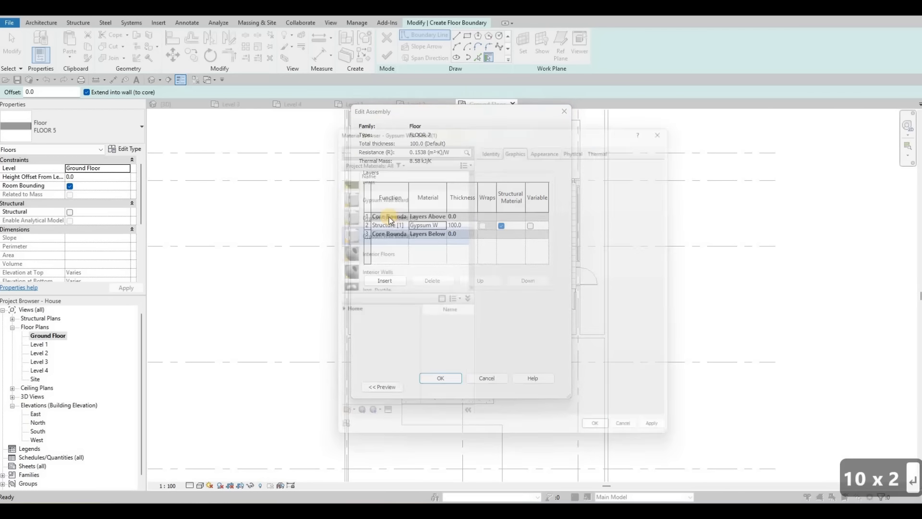
{"action": "left_click", "coordinate": [334, 315]}
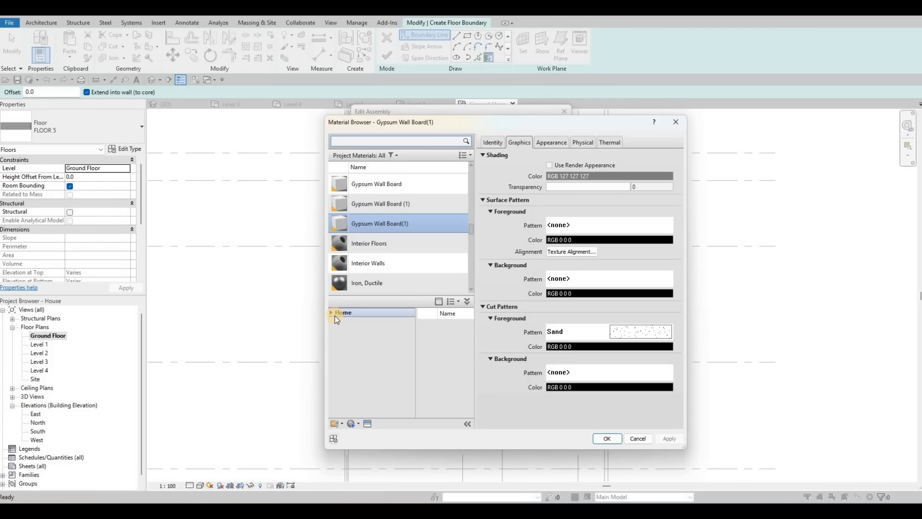
{"action": "double_click", "coordinate": [333, 315]}
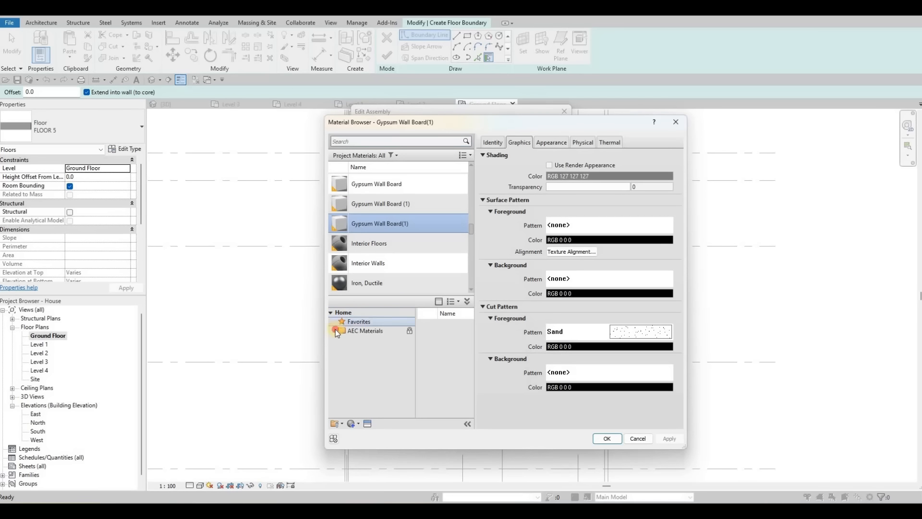
{"action": "left_click", "coordinate": [335, 330]}
{"action": "left_click", "coordinate": [351, 358]}
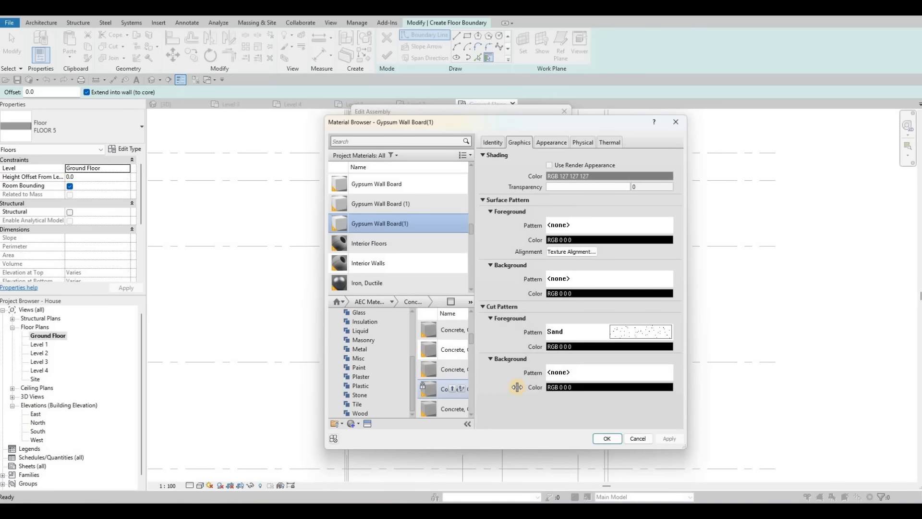
{"action": "left_click", "coordinate": [494, 388]}
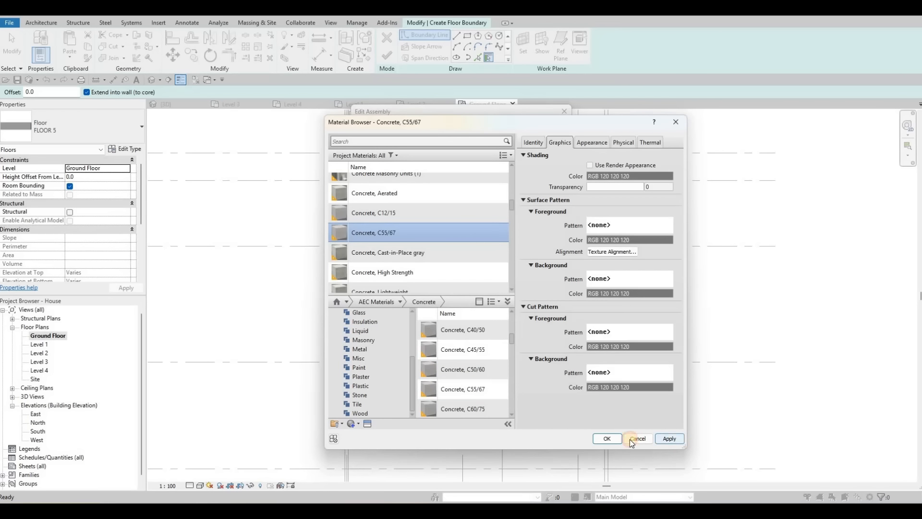
{"action": "left_click", "coordinate": [614, 438]}
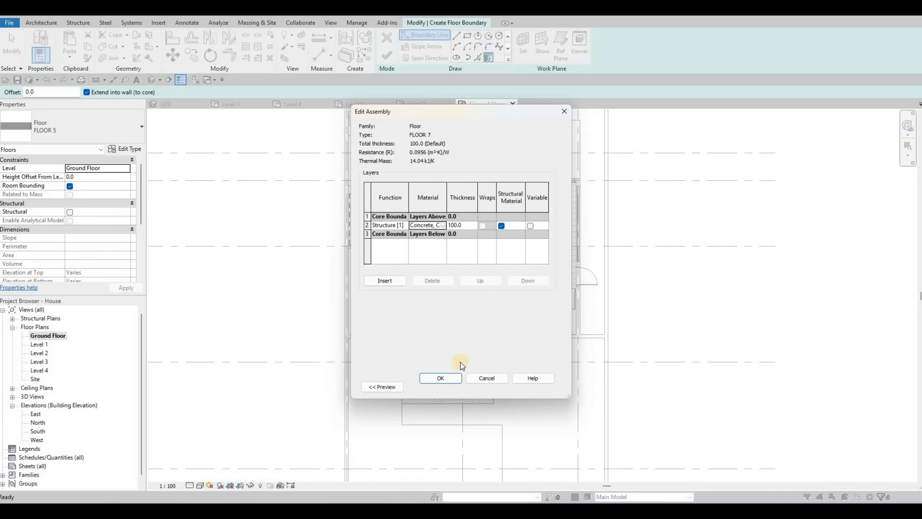
{"action": "left_click", "coordinate": [447, 376]}
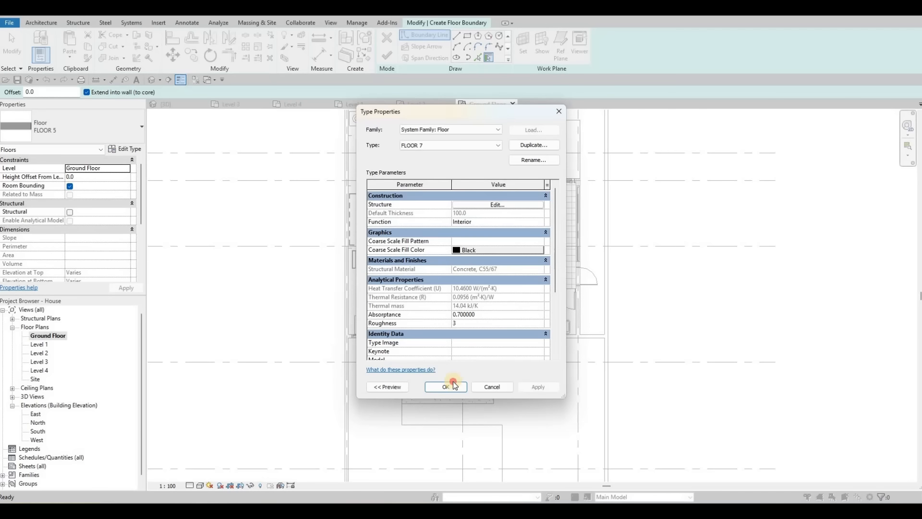
{"action": "key", "text": "Return"}
Step: Sketch two long rectangular floor boundaries across the site in front of the house
{"action": "scroll", "coordinate": [418, 226], "scroll_direction": "down", "scroll_amount": 5}
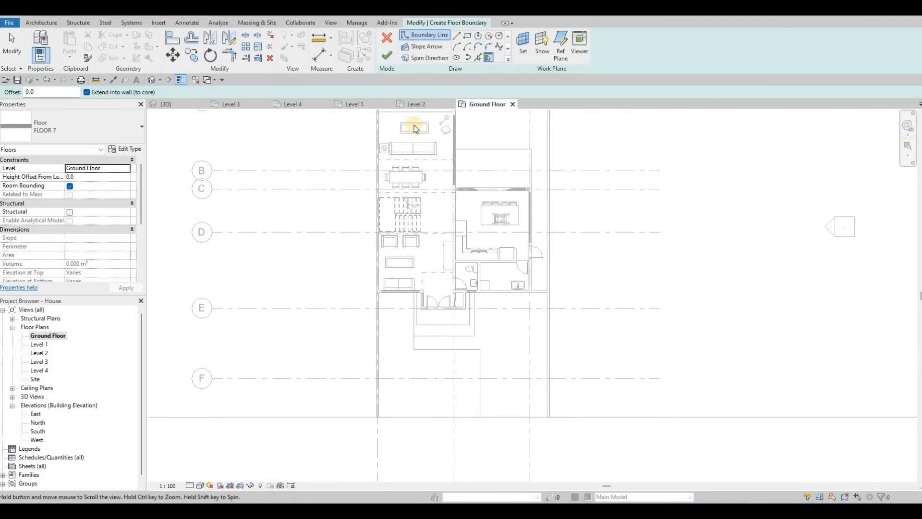
{"action": "key", "text": "r"}
{"action": "key", "text": "c"}
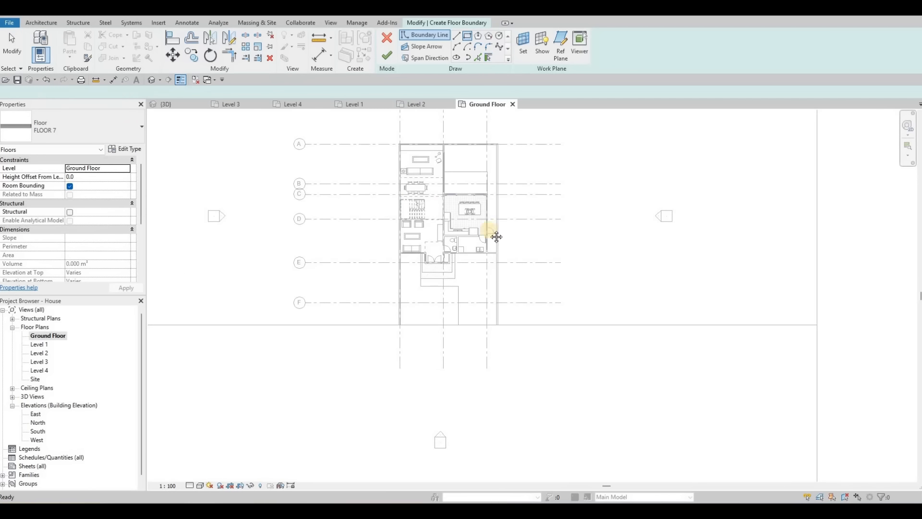
{"action": "middle_click_drag", "start_coordinate": [171, 288], "coordinate": [247, 272]}
{"action": "left_click", "coordinate": [244, 272]}
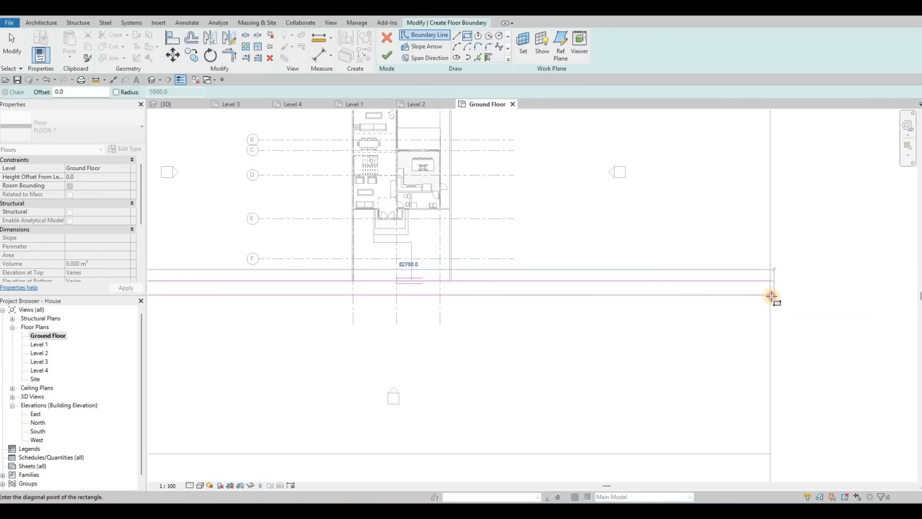
{"action": "key", "text": "Escape"}
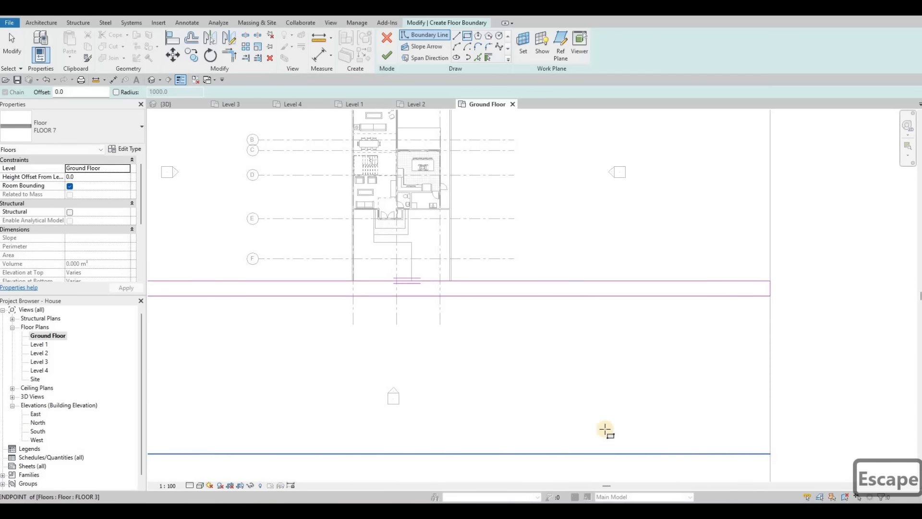
{"action": "left_click", "coordinate": [769, 451]}
{"action": "scroll", "coordinate": [439, 335], "scroll_direction": "down", "scroll_amount": 3}
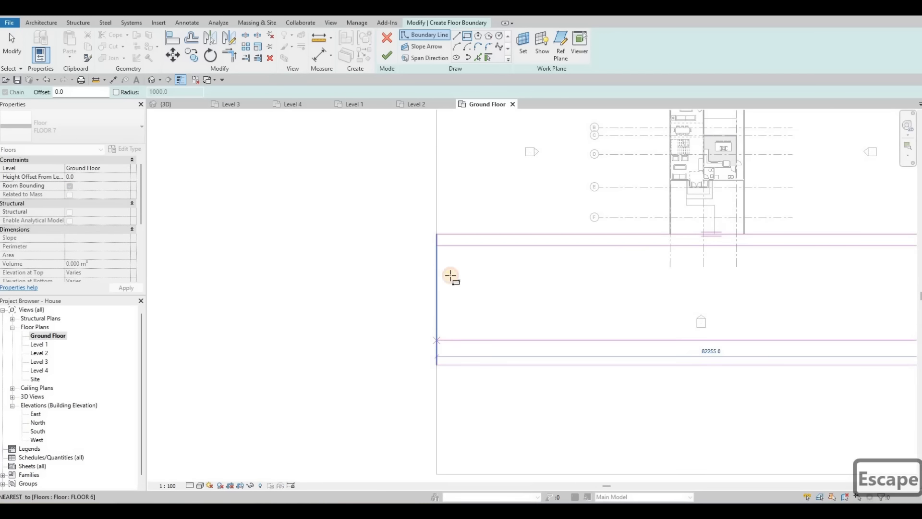
{"action": "key", "text": "Escape"}
{"action": "key", "text": "Escape"}
{"action": "scroll", "coordinate": [768, 268], "scroll_direction": "up", "scroll_amount": 2}
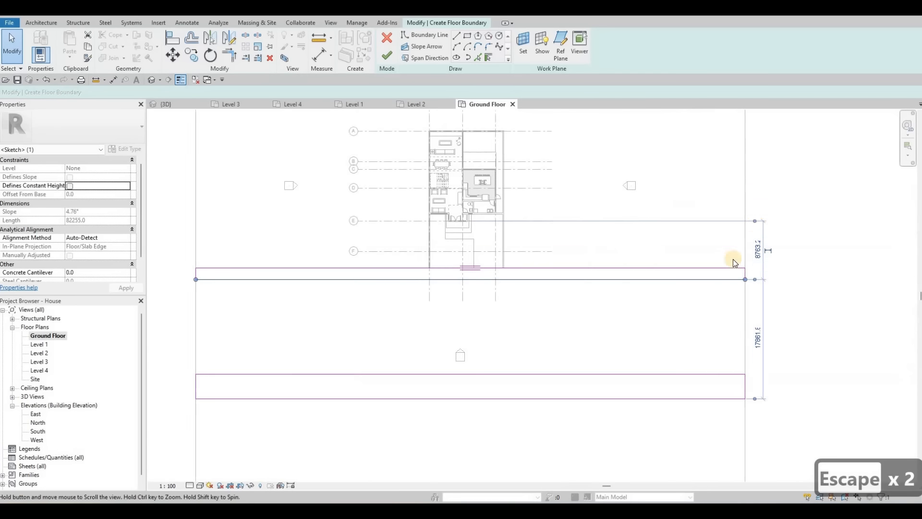
Step: Set the upper rectangle's depth to 2000 mm
{"action": "left_click", "coordinate": [742, 200]}
{"action": "middle_click_drag", "start_coordinate": [743, 199], "coordinate": [721, 263]}
{"action": "left_click_drag", "start_coordinate": [713, 269], "coordinate": [749, 276]}
{"action": "left_click", "coordinate": [750, 277]}
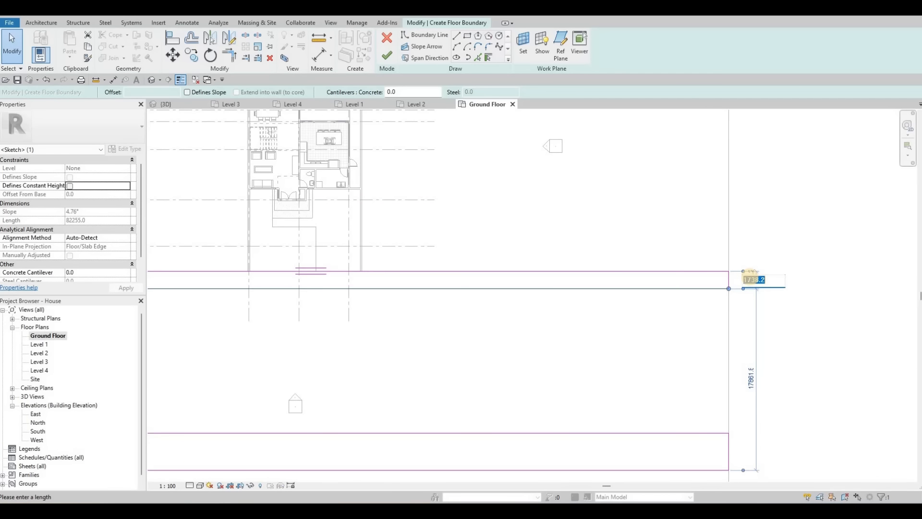
{"action": "type", "text": "2000"}
{"action": "key", "text": "Return"}
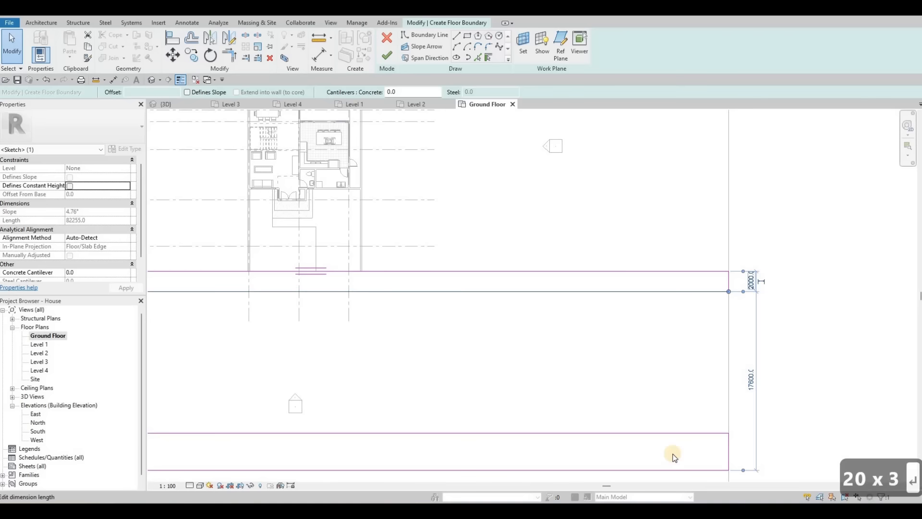
{"action": "key", "text": "Escape"}
{"action": "key", "text": "Escape"}
Step: Set the lower rectangle's depth to 2000 mm and finish the floor
{"action": "left_click", "coordinate": [412, 432]}
{"action": "scroll", "coordinate": [298, 394], "scroll_direction": "down", "scroll_amount": 3}
{"action": "middle_click_drag", "start_coordinate": [235, 385], "coordinate": [401, 401]}
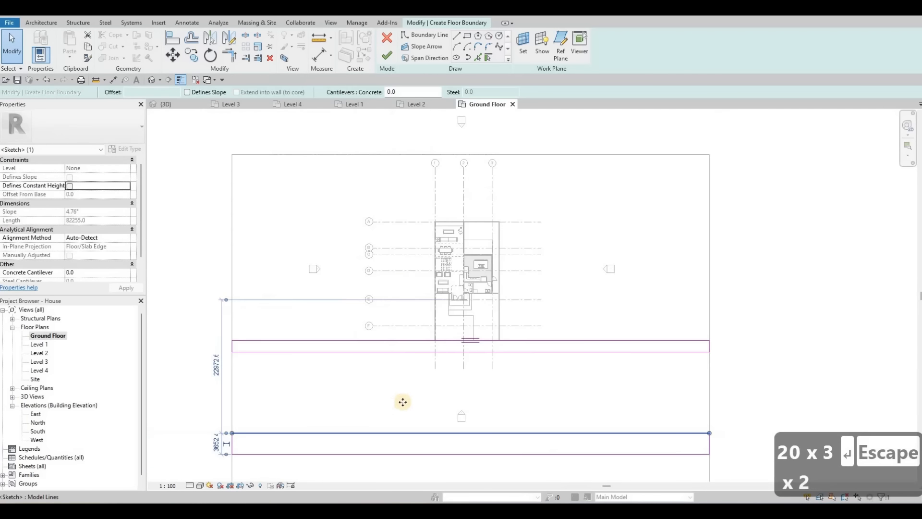
{"action": "middle_click_drag", "start_coordinate": [220, 440], "coordinate": [346, 409]}
{"action": "left_click", "coordinate": [340, 411]}
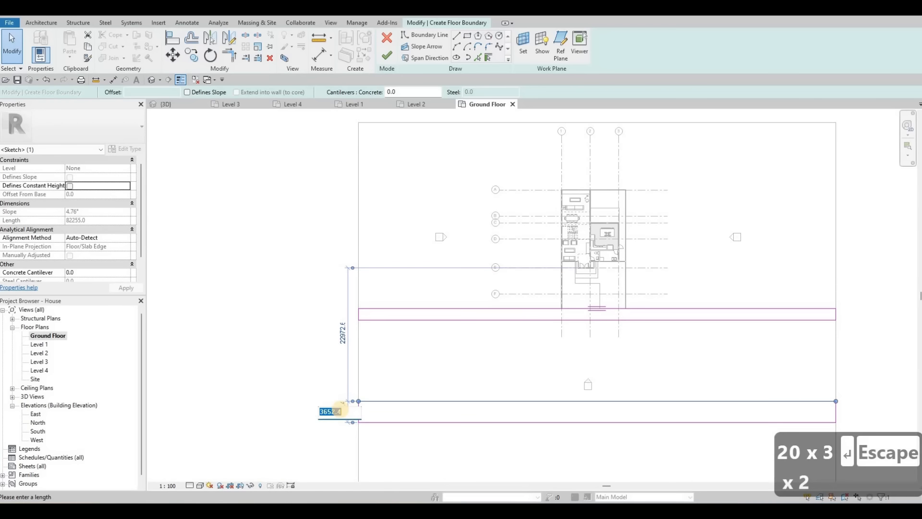
{"action": "type", "text": "2000"}
{"action": "key", "text": "Return"}
{"action": "key", "text": "Escape"}
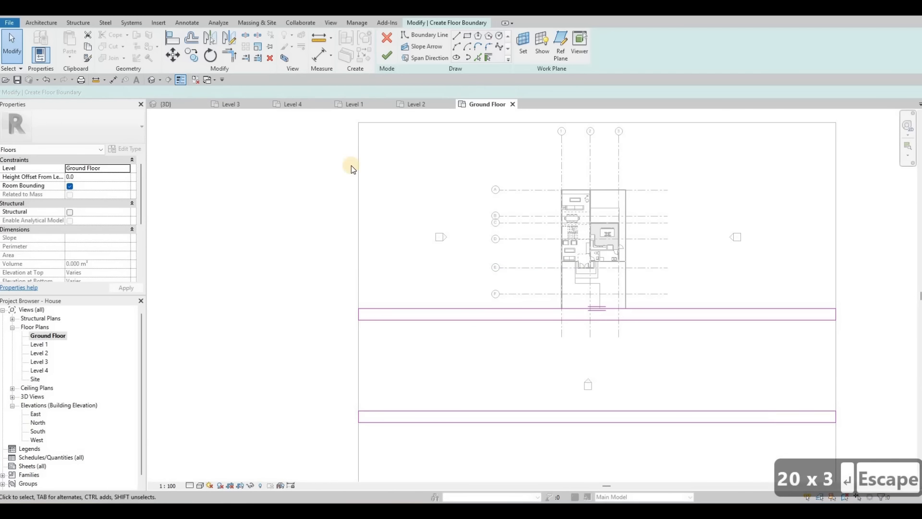
{"action": "key", "text": "Escape"}
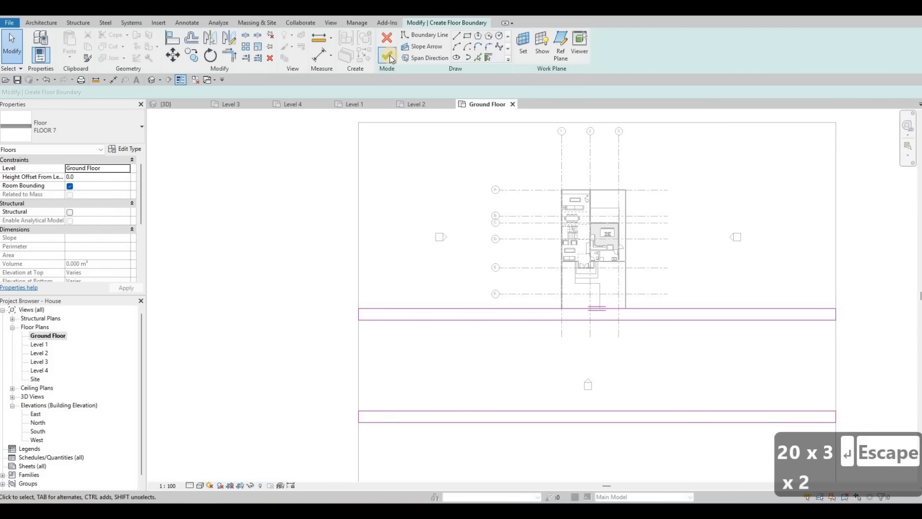
{"action": "left_click", "coordinate": [389, 56]}
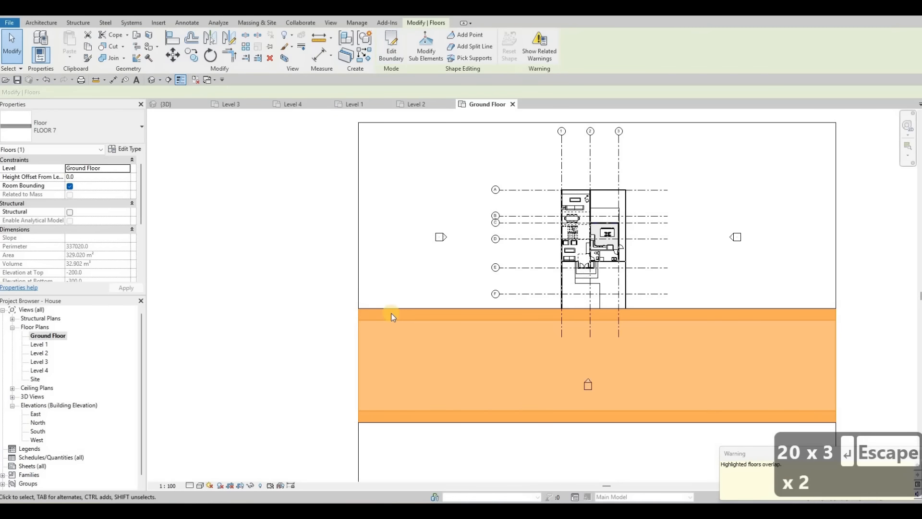
{"action": "key", "text": "Escape"}
{"action": "key", "text": "Escape"}
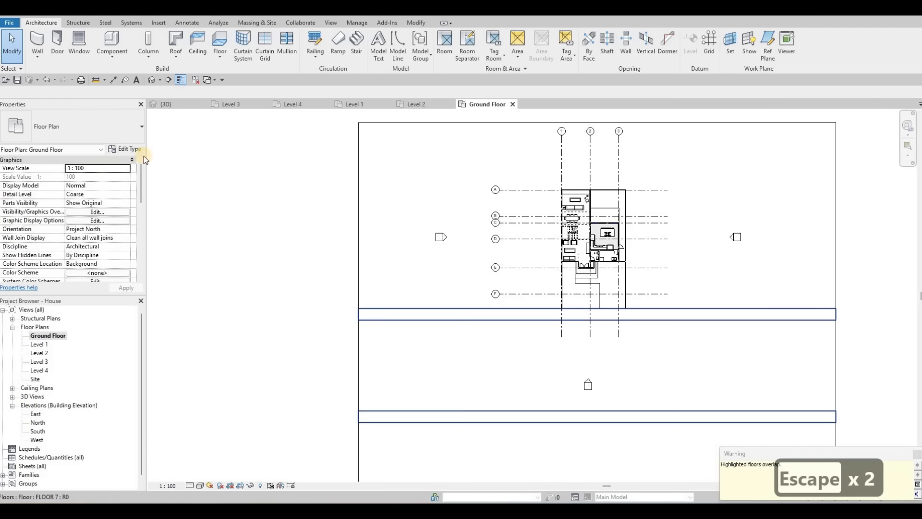
Step: Give the new floor strips a 100 mm height offset from the level
{"action": "left_click", "coordinate": [171, 103]}
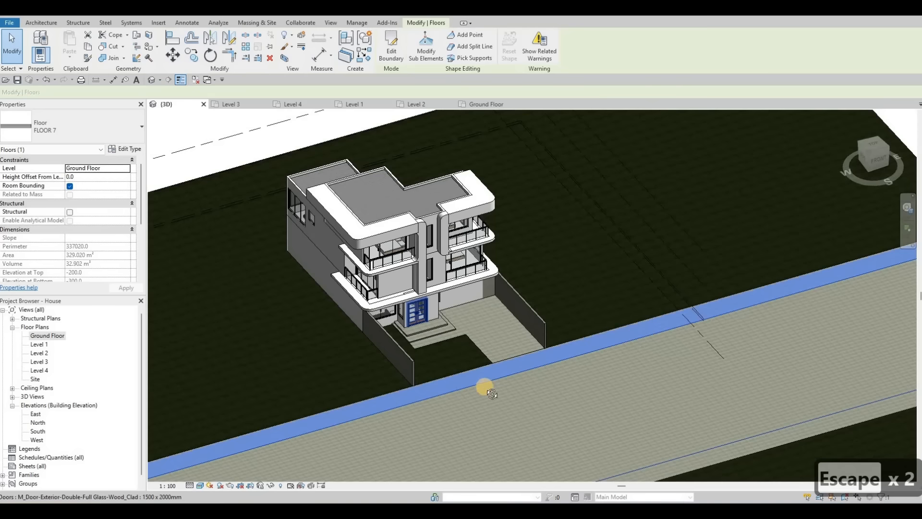
{"action": "middle_click_drag", "start_coordinate": [485, 387], "coordinate": [497, 338], "text": "shift"}
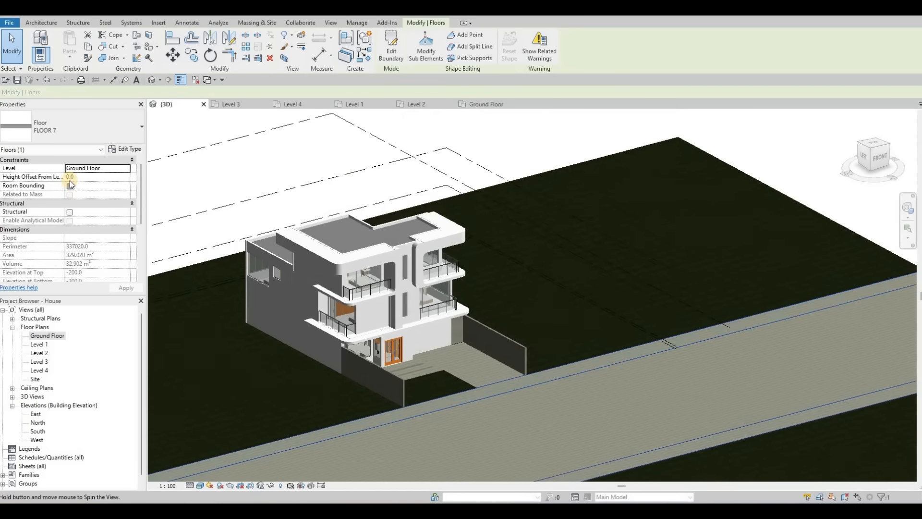
{"action": "left_click", "coordinate": [83, 177]}
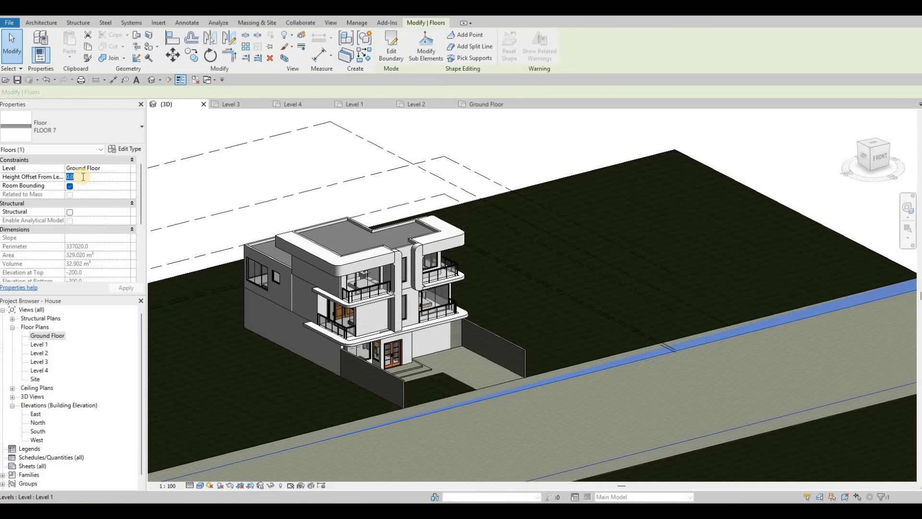
{"action": "type", "text": "100"}
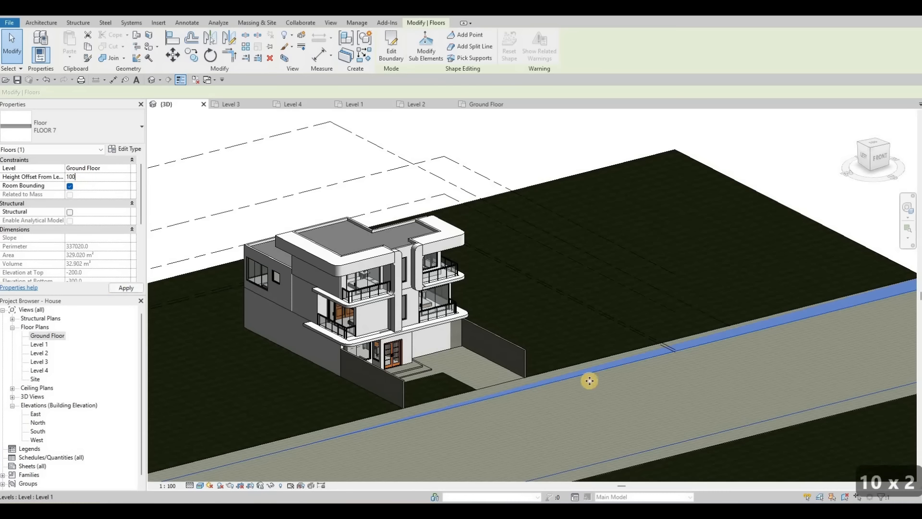
{"action": "key", "text": "Escape"}
{"action": "scroll", "coordinate": [490, 405], "scroll_direction": "up", "scroll_amount": 3}
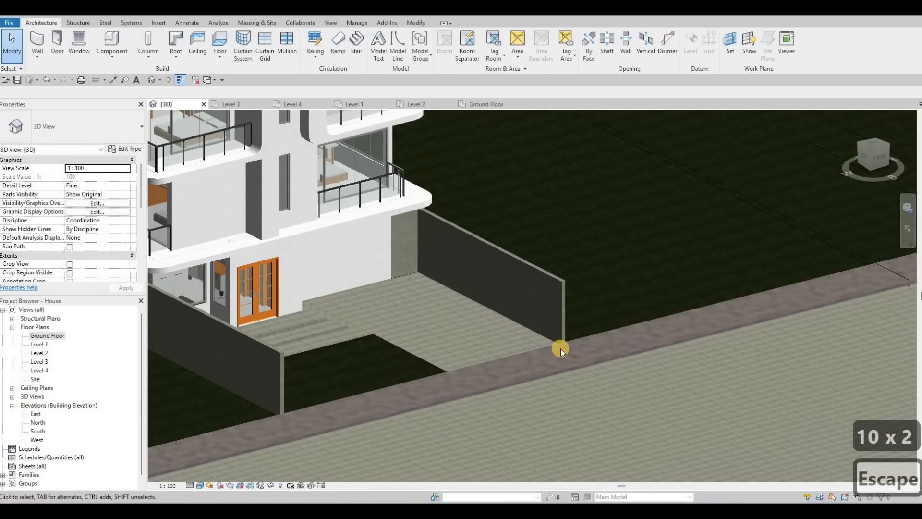
{"action": "scroll", "coordinate": [577, 339], "scroll_direction": "down", "scroll_amount": 4}
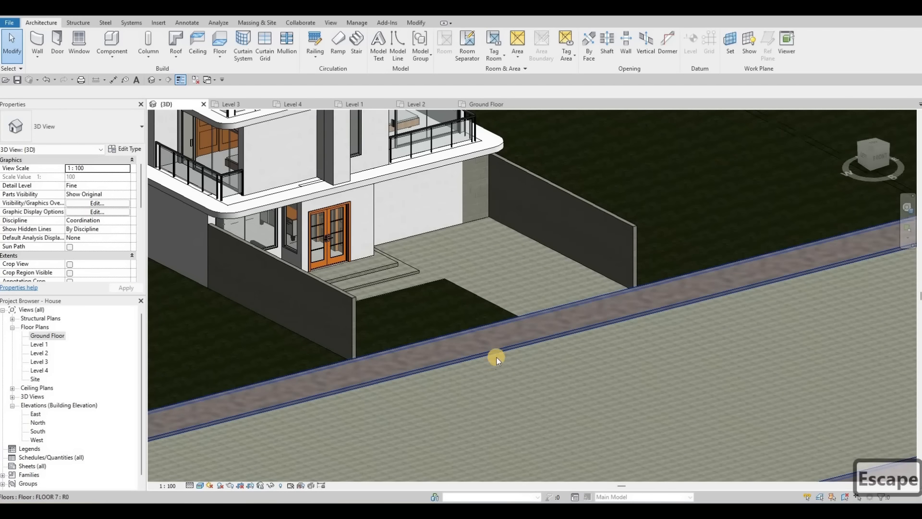
{"action": "middle_click_drag", "start_coordinate": [576, 327], "coordinate": [500, 360]}
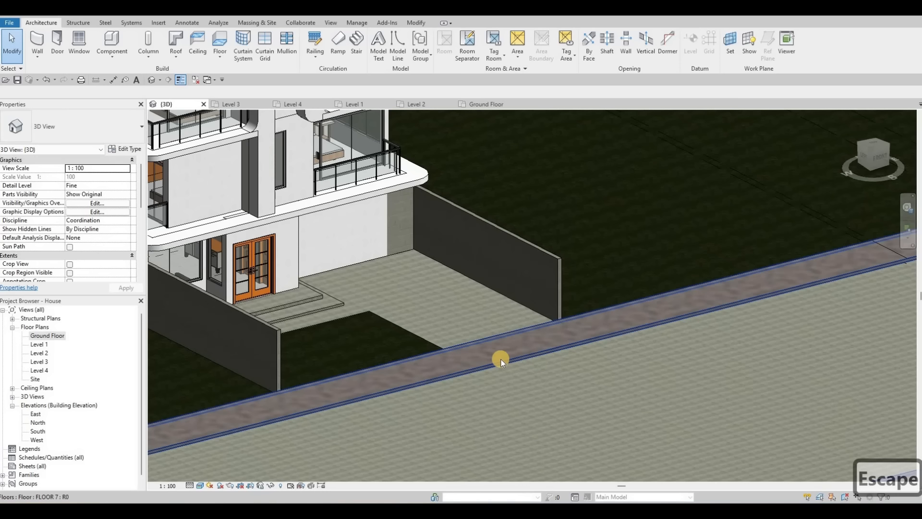
Step: Add a vertical split line across the upper floor strip below the entrance path
{"action": "left_click", "coordinate": [453, 343]}
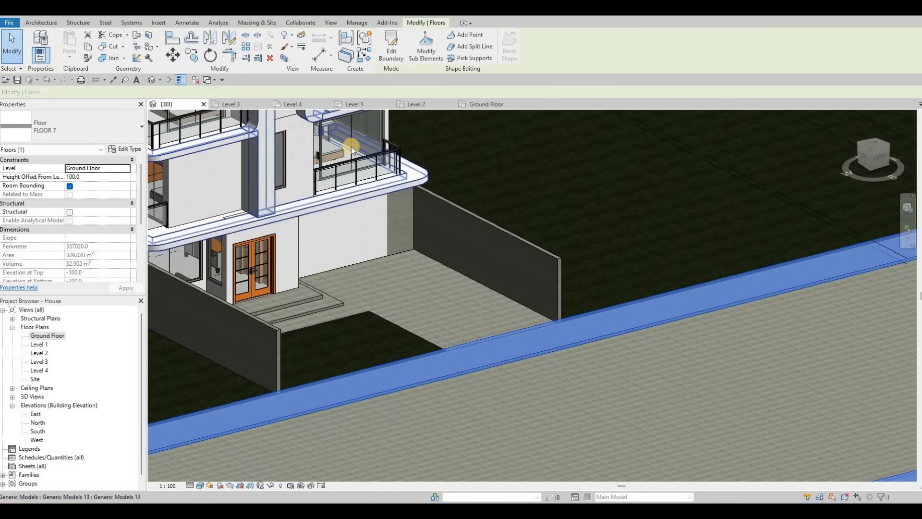
{"action": "left_click", "coordinate": [461, 103]}
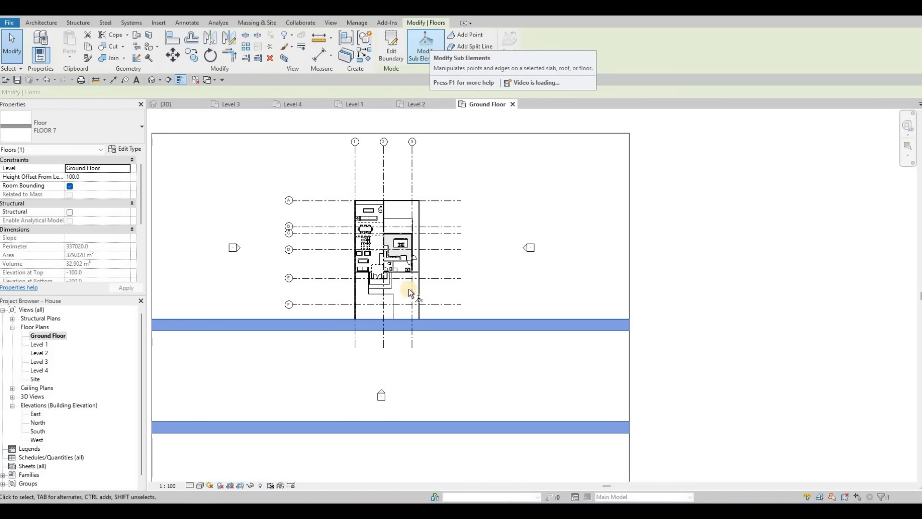
{"action": "scroll", "coordinate": [409, 330], "scroll_direction": "up", "scroll_amount": 4}
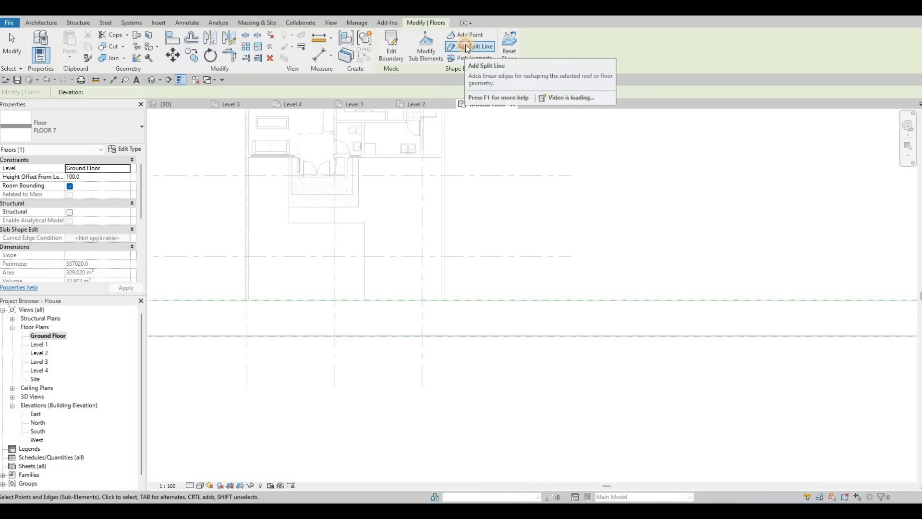
{"action": "scroll", "coordinate": [365, 302], "scroll_direction": "up", "scroll_amount": 3}
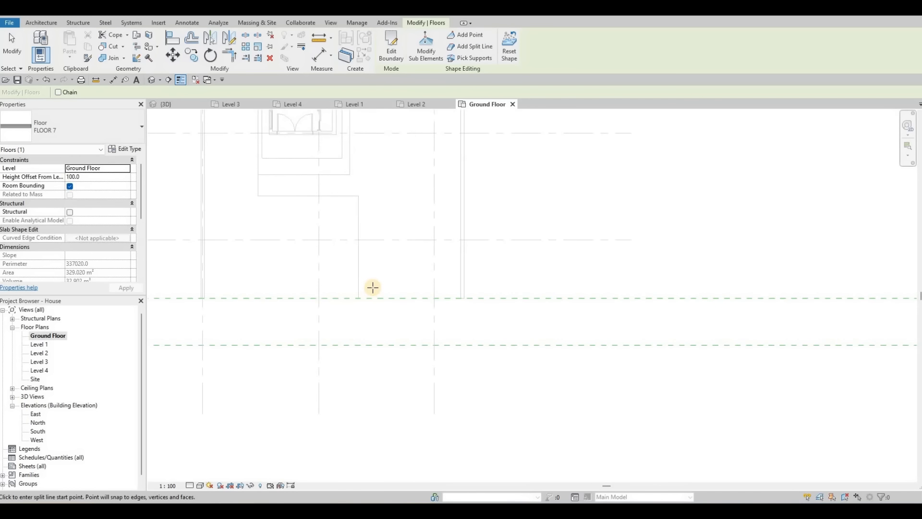
{"action": "left_click", "coordinate": [373, 285]}
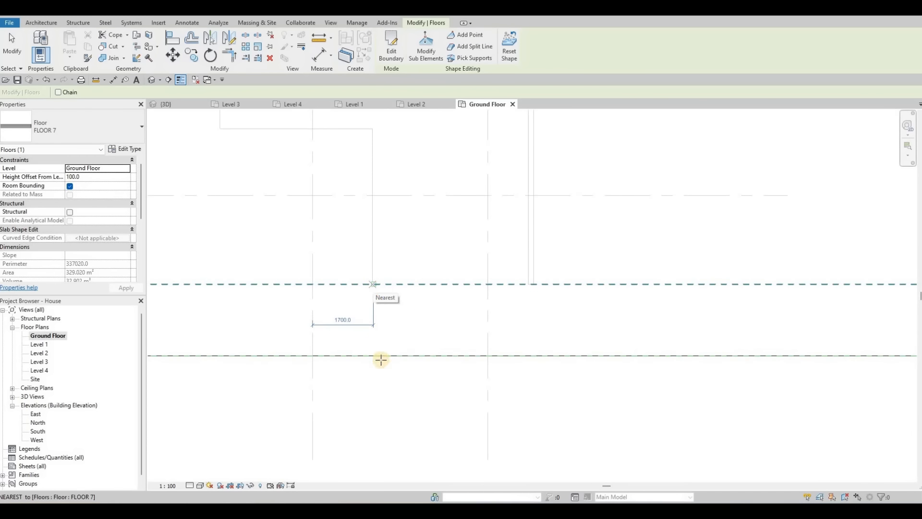
{"action": "key", "text": "Escape"}
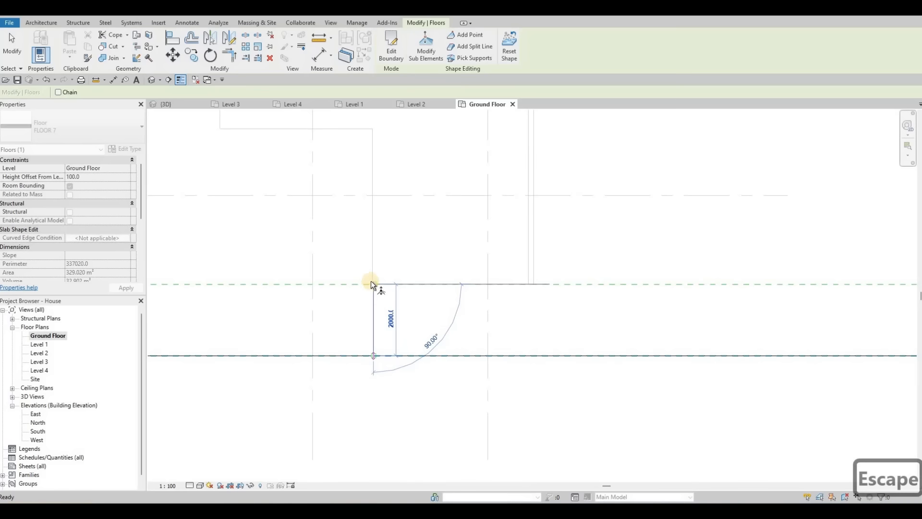
{"action": "left_click", "coordinate": [470, 46]}
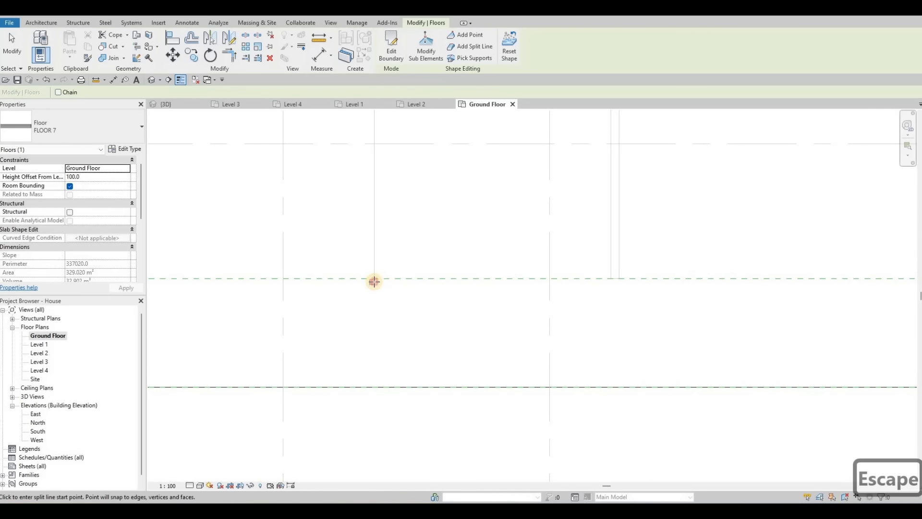
{"action": "left_click", "coordinate": [374, 281]}
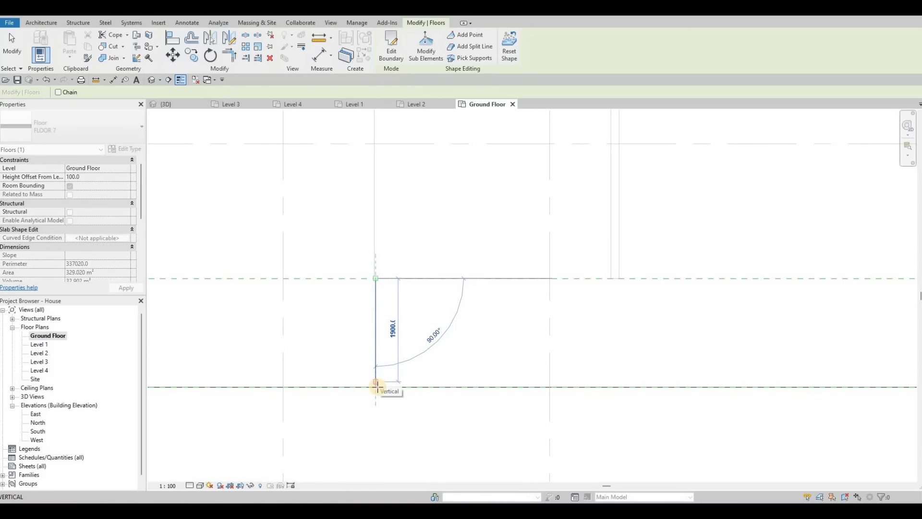
{"action": "left_click", "coordinate": [615, 321]}
{"action": "key", "text": "Escape"}
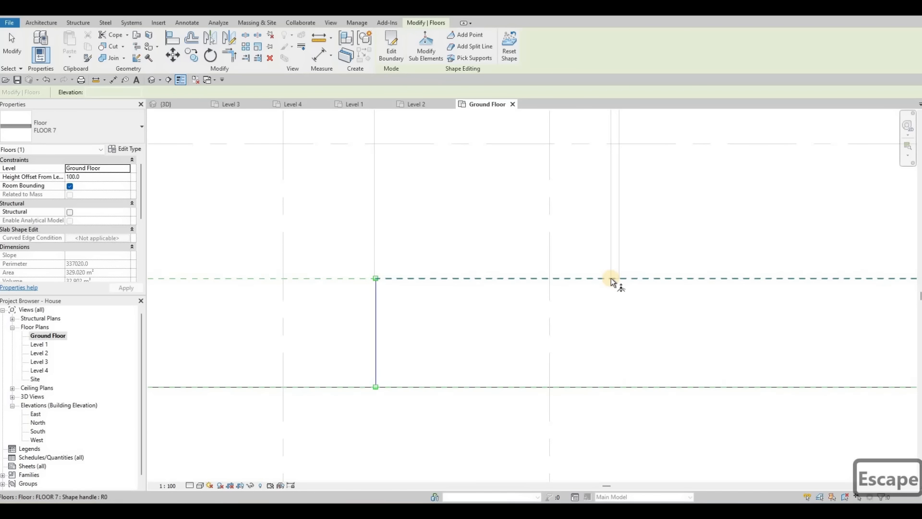
Step: Add a second vertical split line across the upper strip further to the right
{"action": "left_click", "coordinate": [469, 46]}
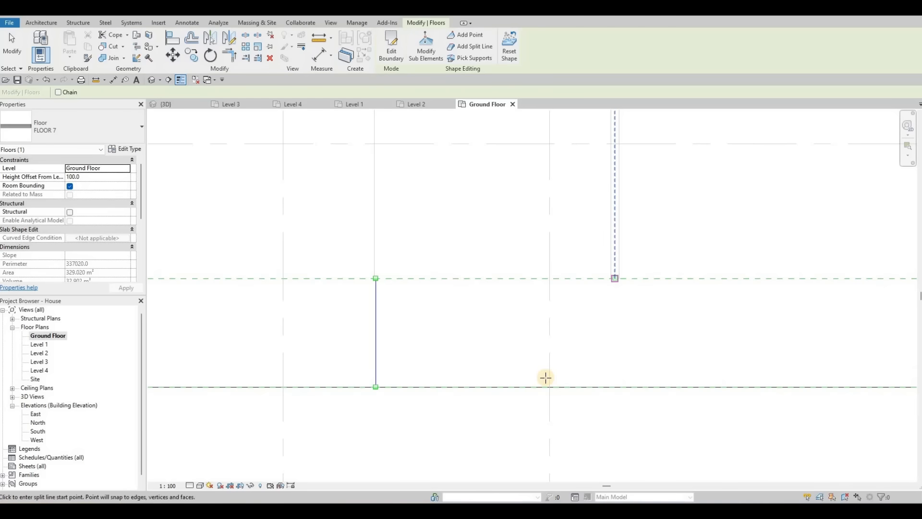
{"action": "scroll", "coordinate": [546, 377], "scroll_direction": "down", "scroll_amount": 1}
{"action": "scroll", "coordinate": [547, 377], "scroll_direction": "down", "scroll_amount": 2}
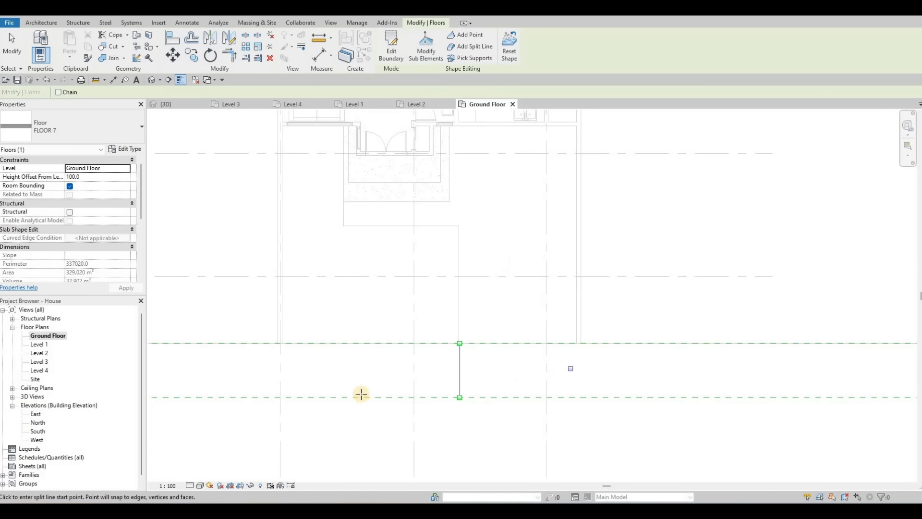
{"action": "left_click", "coordinate": [580, 345]}
{"action": "scroll", "coordinate": [576, 346], "scroll_direction": "up", "scroll_amount": 3}
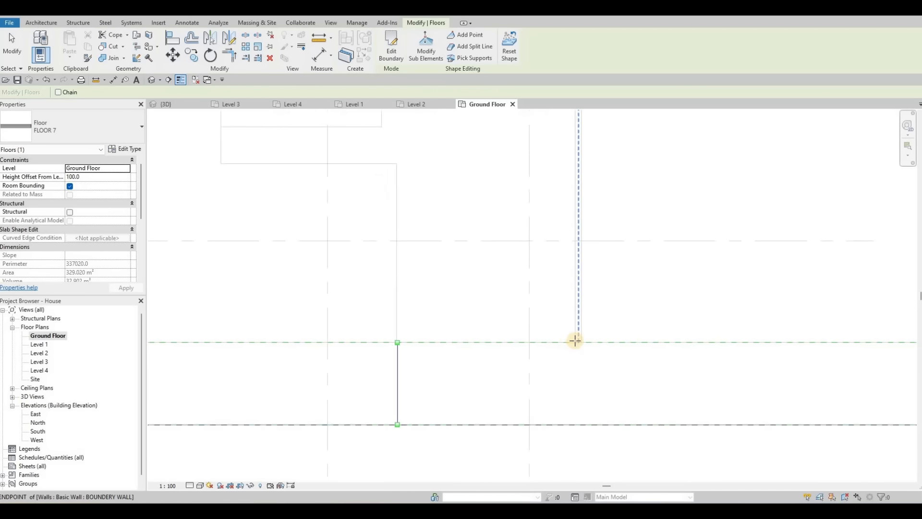
{"action": "left_click", "coordinate": [576, 429]}
{"action": "middle_click_drag", "start_coordinate": [575, 444], "coordinate": [556, 379]}
{"action": "left_click", "coordinate": [556, 418]}
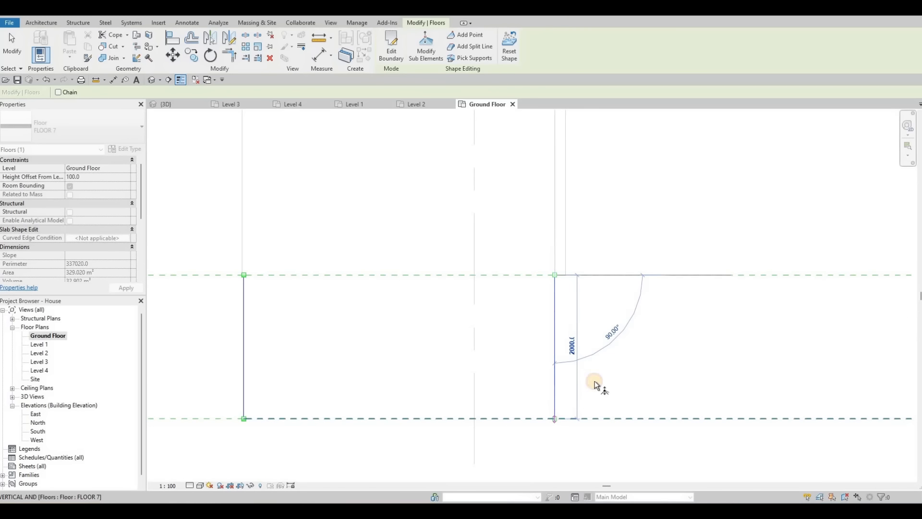
{"action": "key", "text": "Escape"}
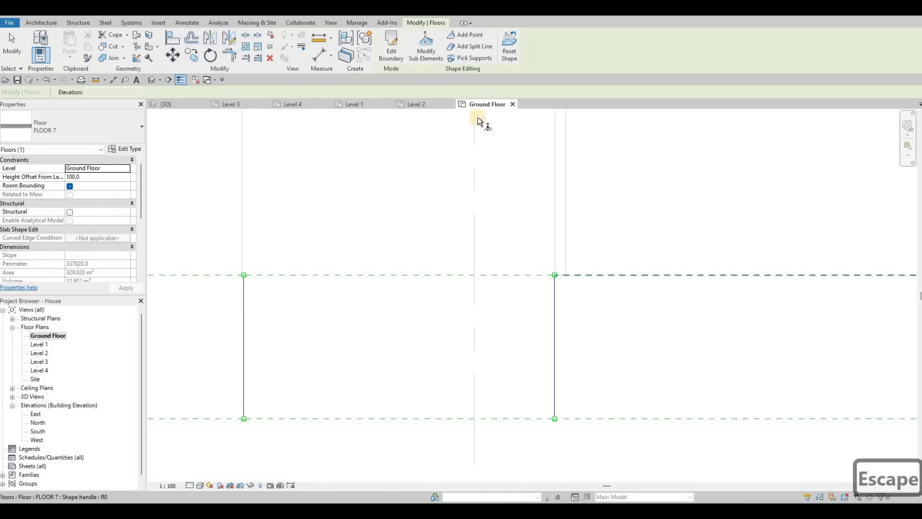
Step: Add a third vertical split line a short distance right of the second one
{"action": "left_click", "coordinate": [475, 48]}
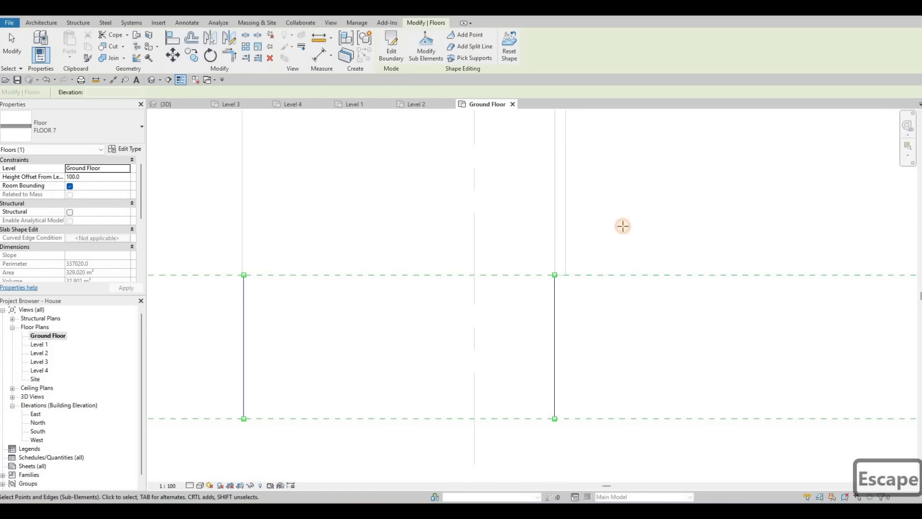
{"action": "left_click", "coordinate": [620, 276]}
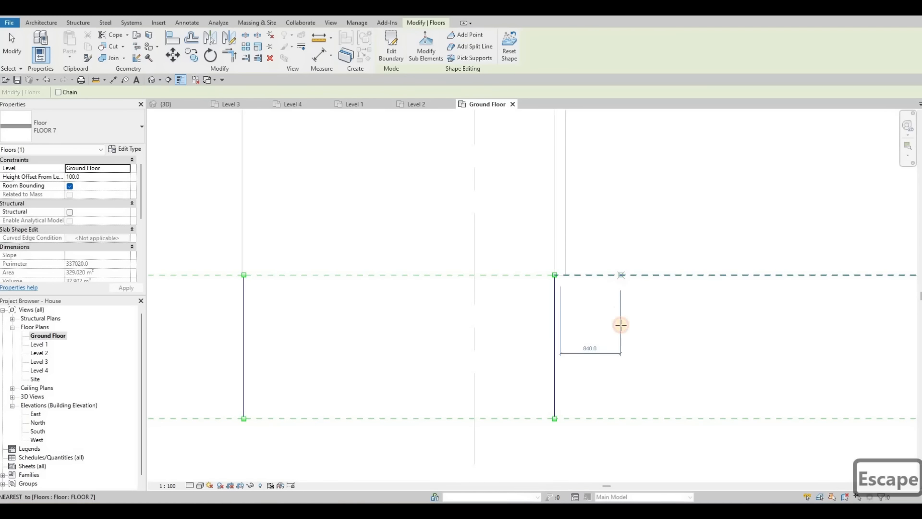
{"action": "left_click", "coordinate": [624, 417]}
{"action": "key", "text": "Escape"}
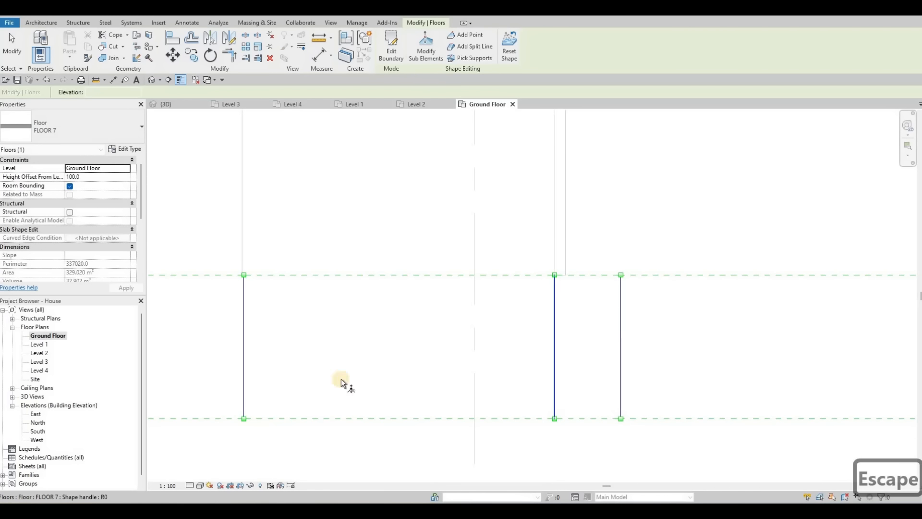
Step: Add another vertical split line across the strip just left of the second one
{"action": "middle_click_drag", "start_coordinate": [189, 277], "coordinate": [473, 192]}
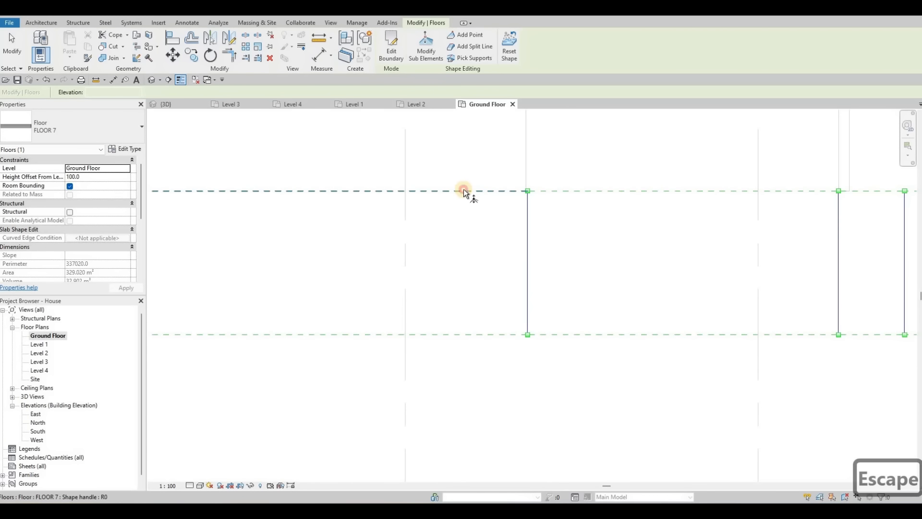
{"action": "left_click", "coordinate": [468, 192]}
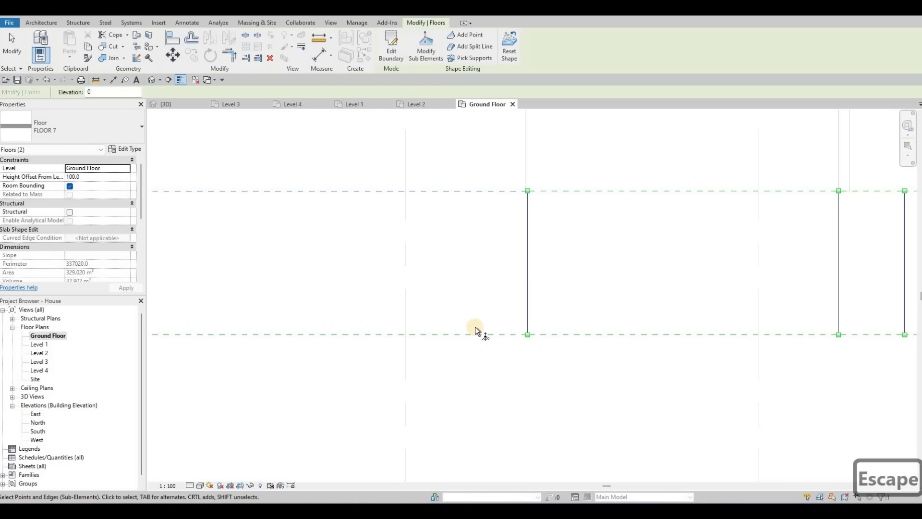
{"action": "left_click", "coordinate": [468, 48]}
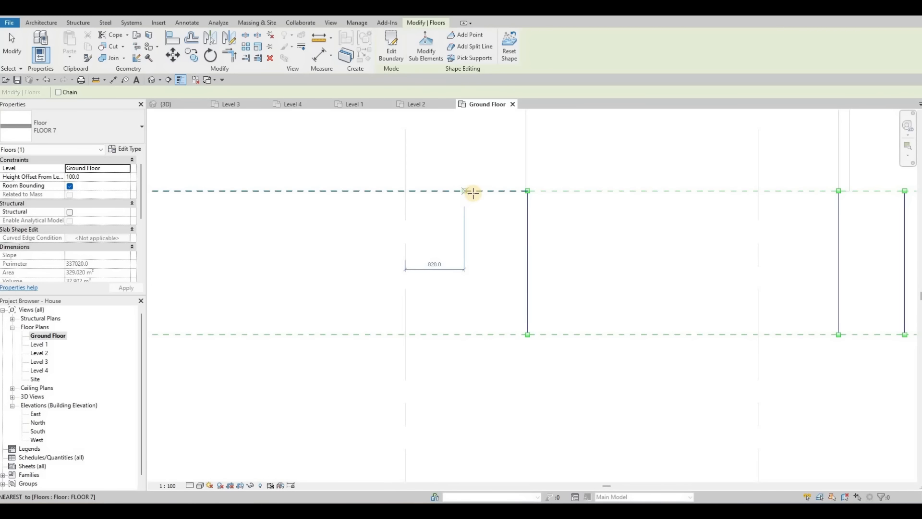
{"action": "left_click", "coordinate": [473, 192]}
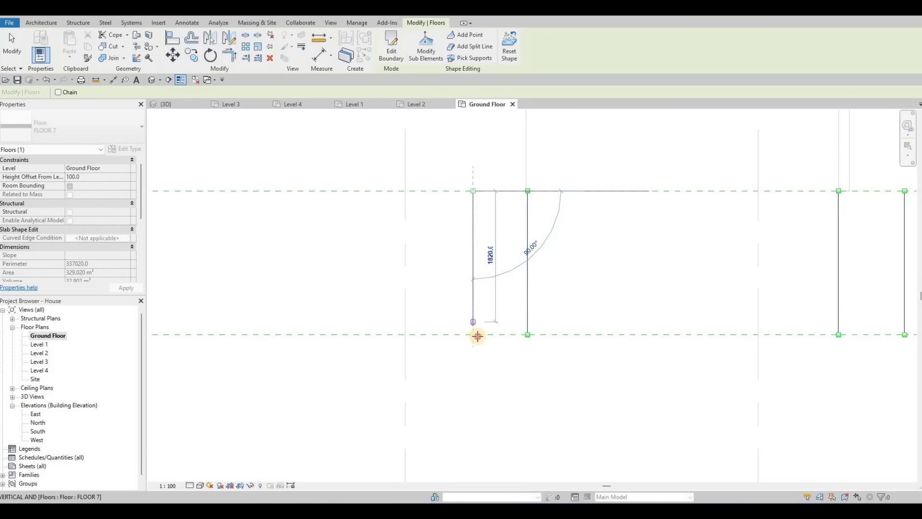
{"action": "key", "text": "Escape"}
{"action": "key", "text": "Escape"}
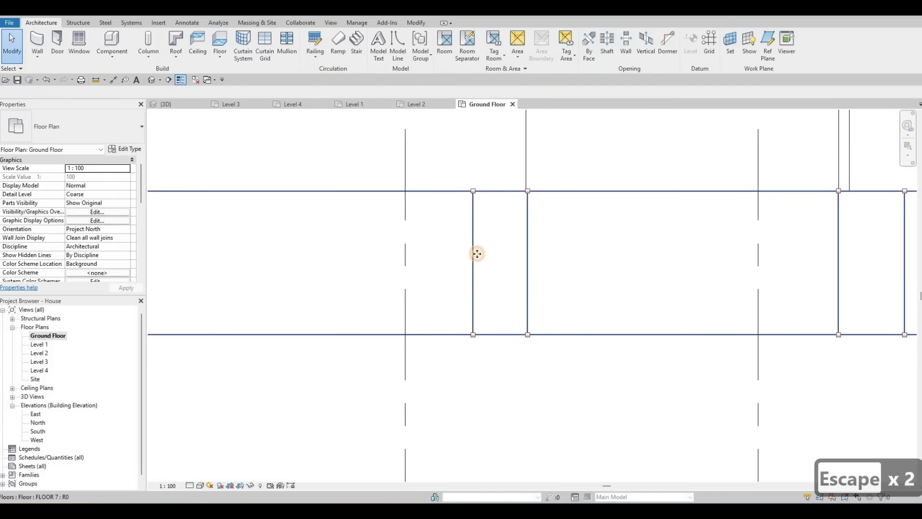
Step: Undo the last split line
{"action": "left_click", "coordinate": [474, 271]}
{"action": "key", "text": "Escape"}
{"action": "scroll", "coordinate": [264, 306], "scroll_direction": "down", "scroll_amount": 2}
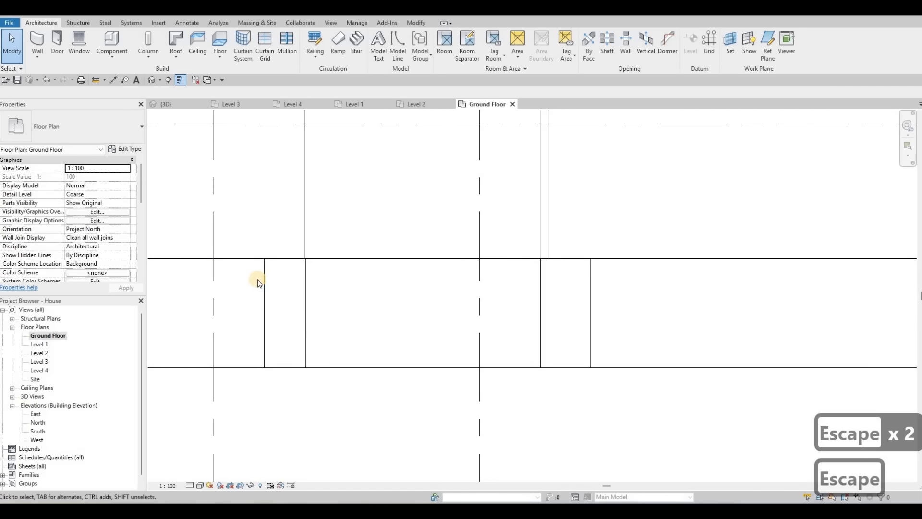
{"action": "middle_click_drag", "start_coordinate": [257, 280], "coordinate": [318, 250]}
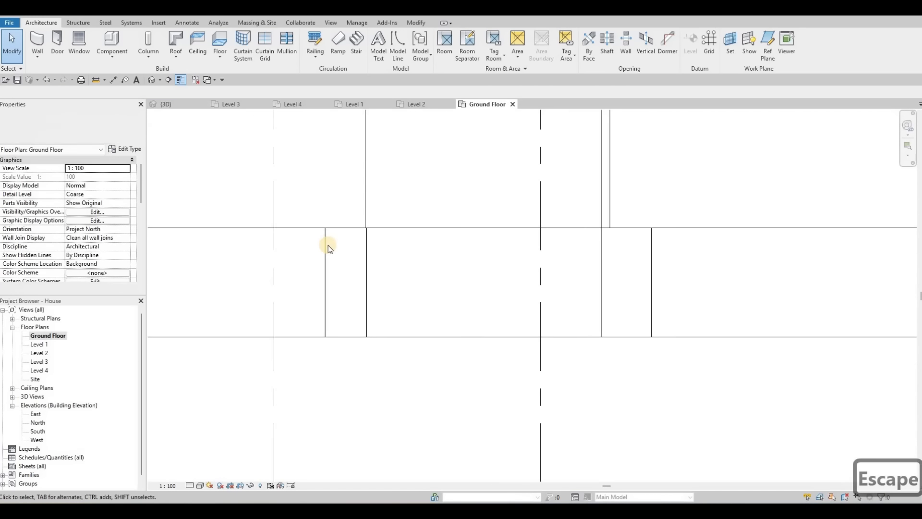
{"action": "key", "text": "ctrl+z"}
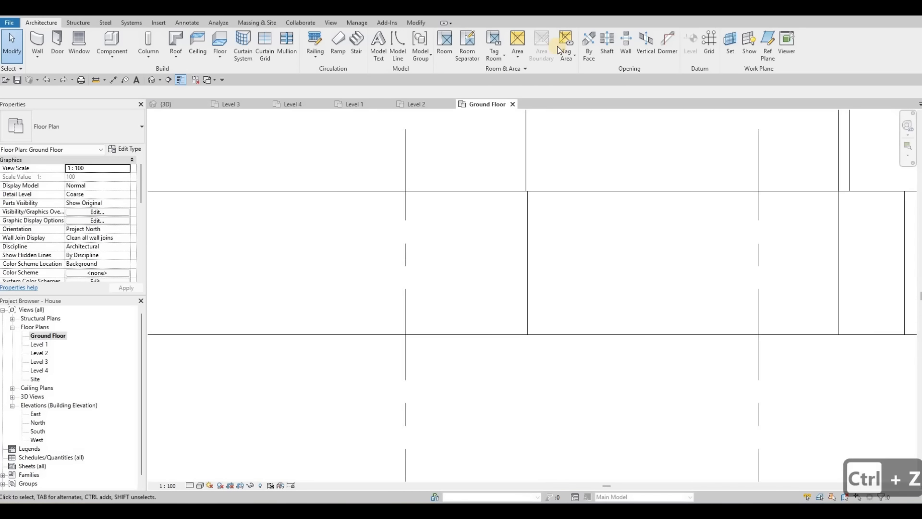
Step: Add a vertical split line across the upper floor strip a short distance left of the second split line
{"action": "left_click", "coordinate": [528, 191]}
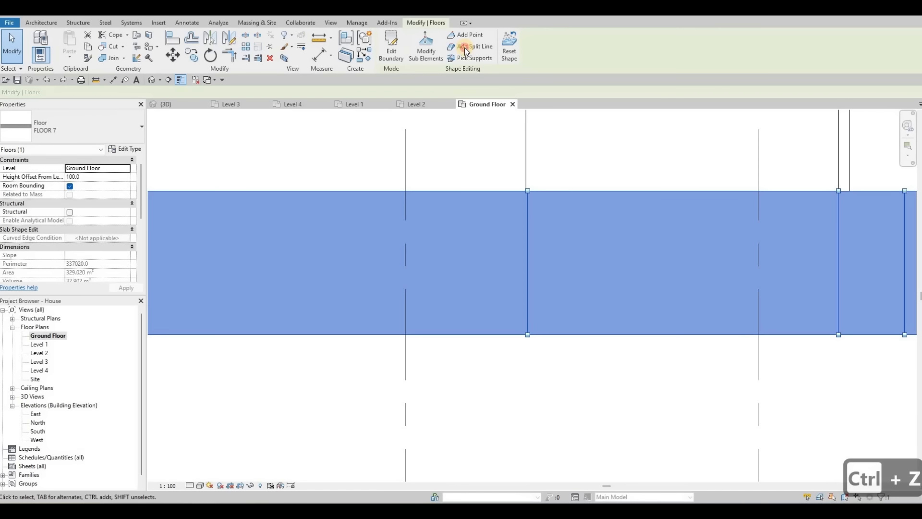
{"action": "left_click", "coordinate": [452, 47]}
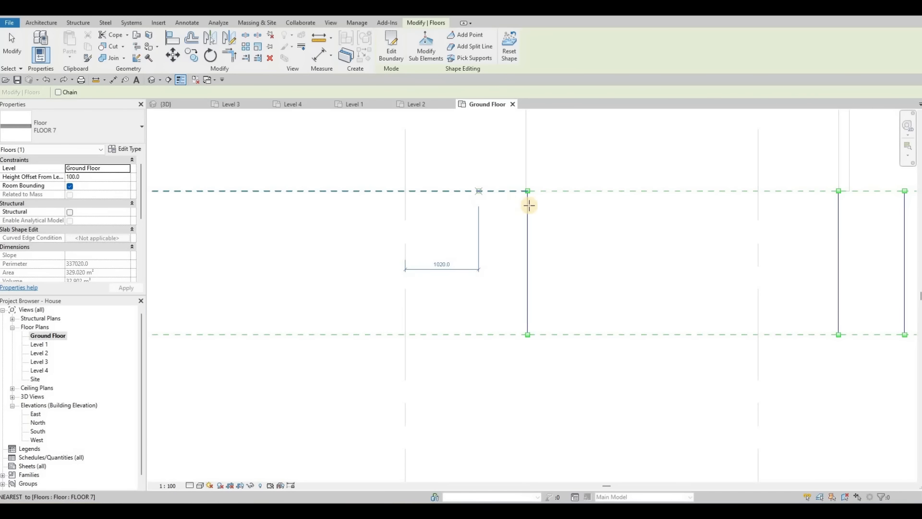
{"action": "left_click", "coordinate": [463, 337]}
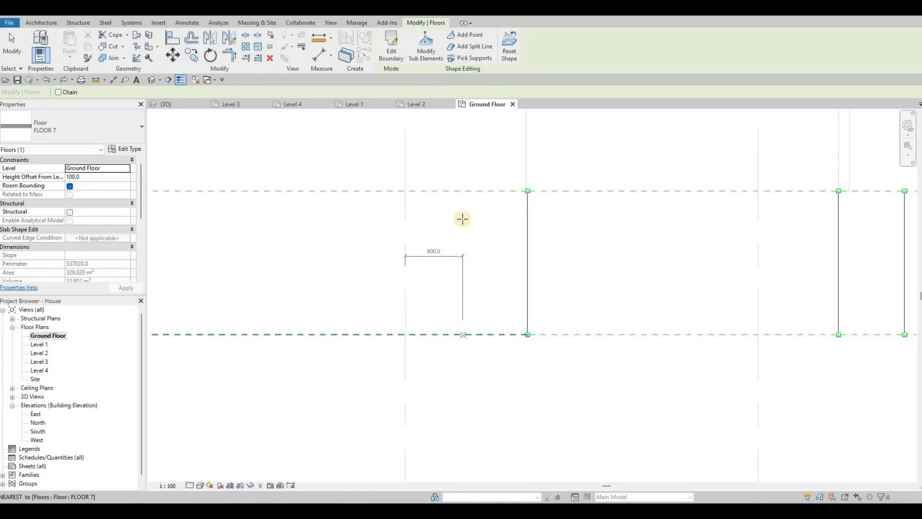
{"action": "left_click", "coordinate": [463, 192]}
{"action": "key", "text": "Escape"}
{"action": "scroll", "coordinate": [542, 275], "scroll_direction": "down", "scroll_amount": 1}
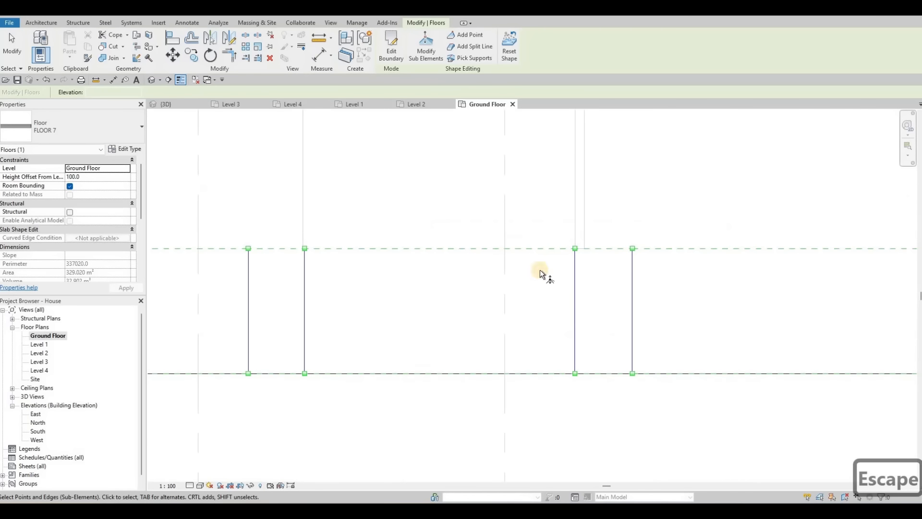
Step: Switch to the 3D view and set the front end of the new split line to an elevation of -99
{"action": "left_click", "coordinate": [168, 105]}
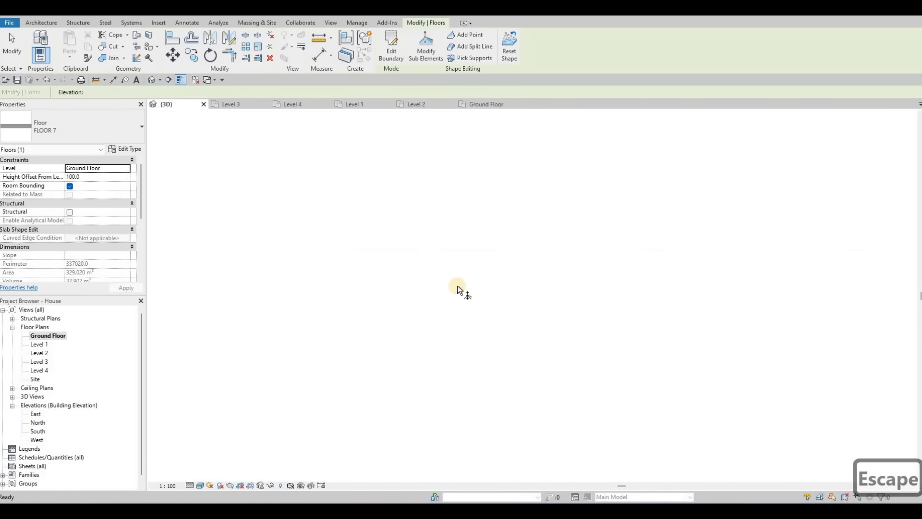
{"action": "scroll", "coordinate": [480, 359], "scroll_direction": "up", "scroll_amount": 5}
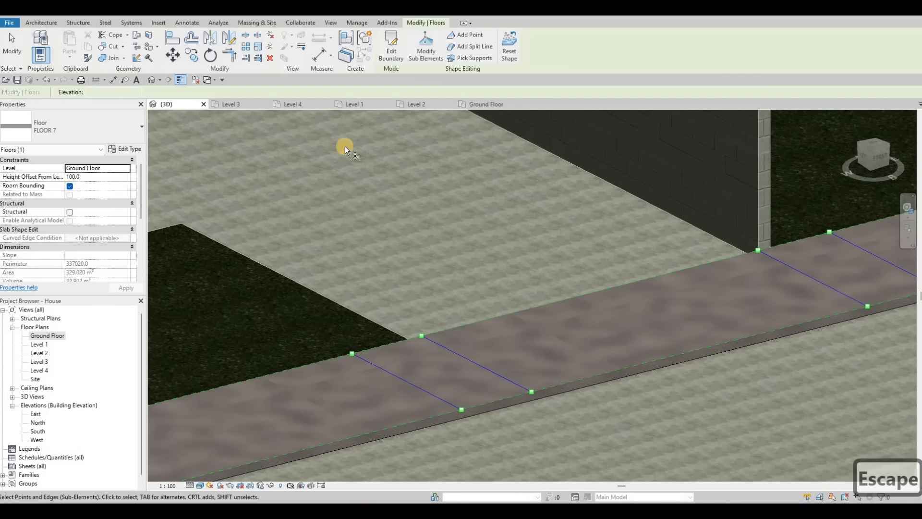
{"action": "scroll", "coordinate": [530, 408], "scroll_direction": "up", "scroll_amount": 2}
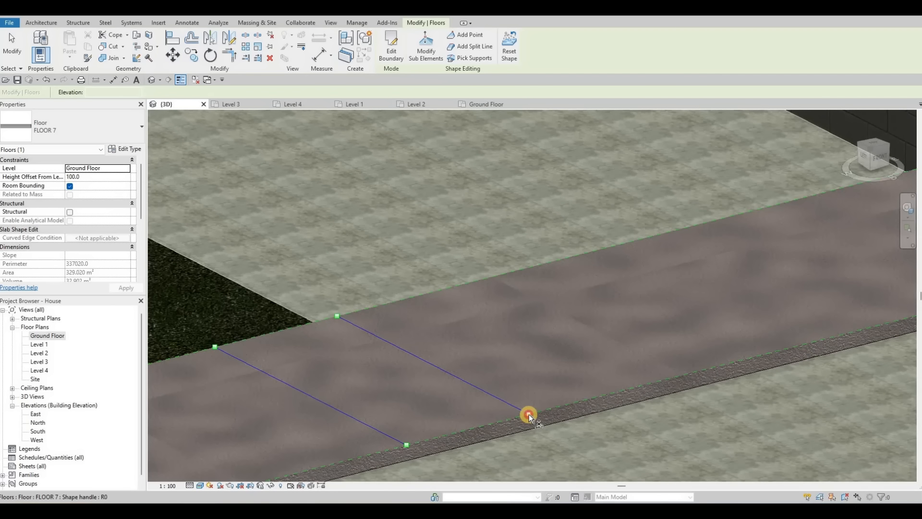
{"action": "left_click", "coordinate": [528, 414]}
{"action": "left_click", "coordinate": [534, 413]}
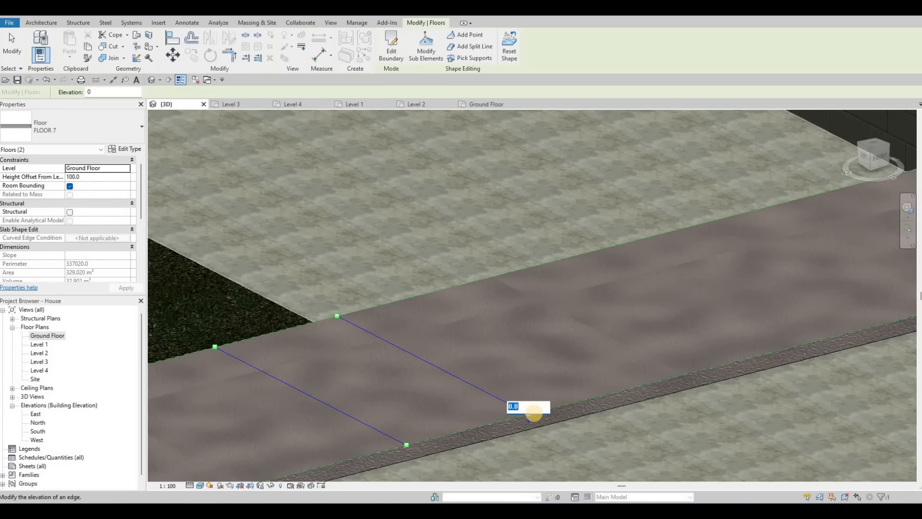
{"action": "type", "text": "-99"}
{"action": "key", "text": "Return"}
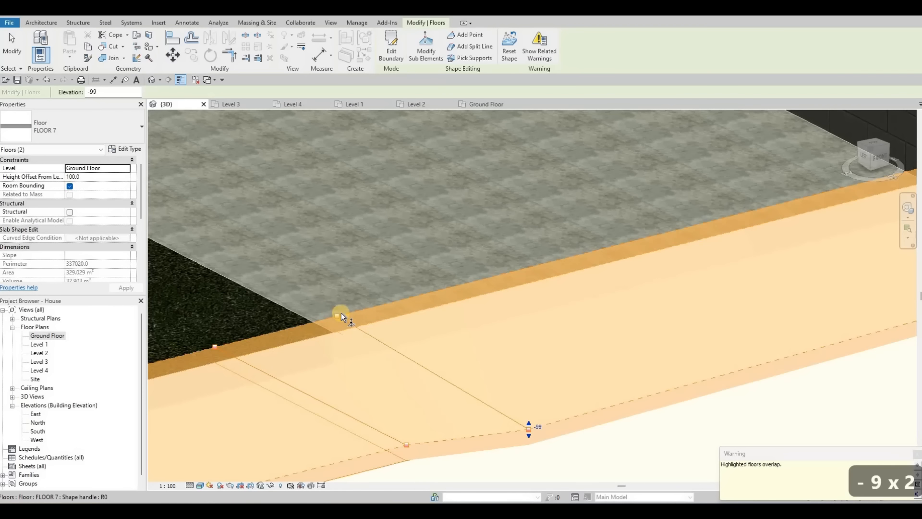
Step: Set the back end of the same split line to an elevation of -99
{"action": "left_click", "coordinate": [341, 313]}
{"action": "left_click", "coordinate": [345, 314]}
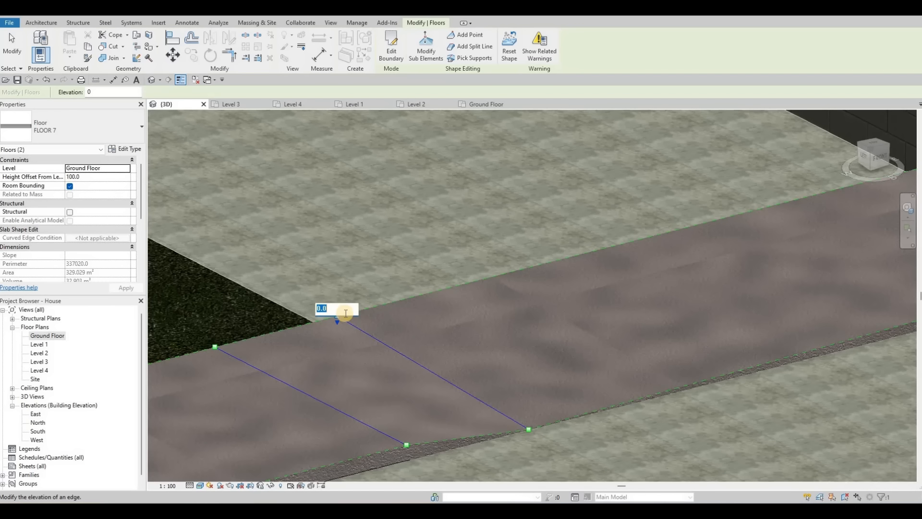
{"action": "type", "text": "-99"}
{"action": "key", "text": "Return"}
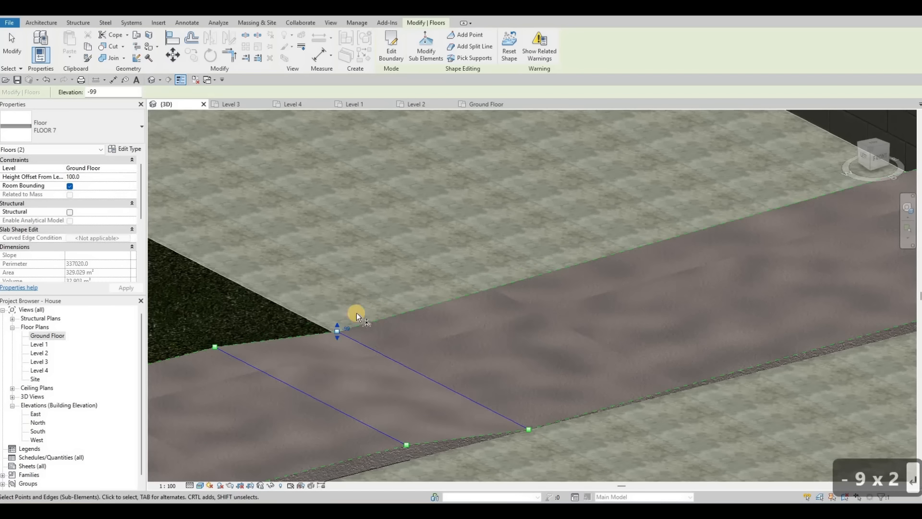
Step: Set the front end of the neighbouring split line to an elevation of -99
{"action": "scroll", "coordinate": [356, 313], "scroll_direction": "down", "scroll_amount": 2}
{"action": "scroll", "coordinate": [491, 448], "scroll_direction": "down", "scroll_amount": 7}
{"action": "scroll", "coordinate": [579, 416], "scroll_direction": "up", "scroll_amount": 9}
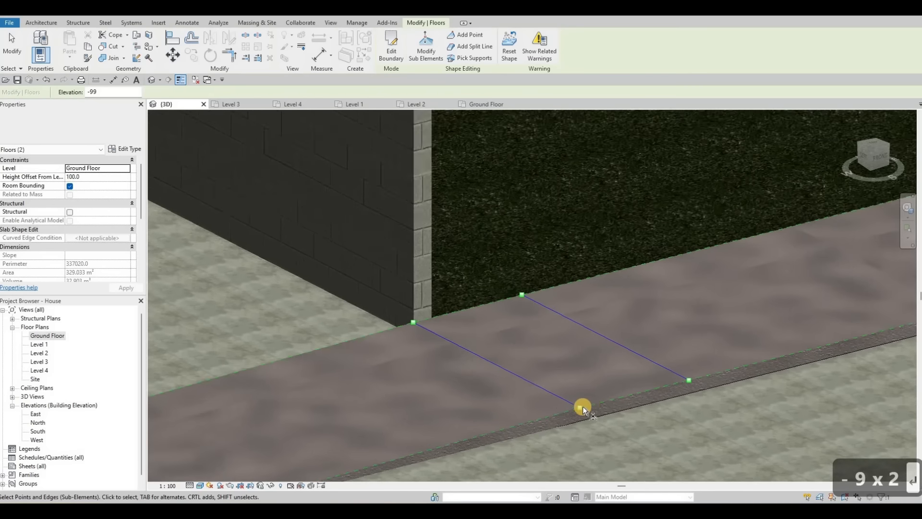
{"action": "left_click", "coordinate": [583, 406]}
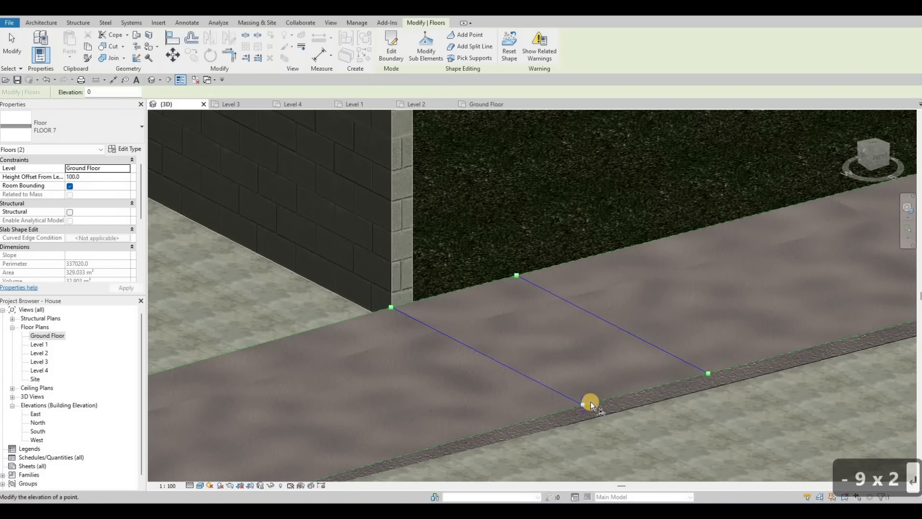
{"action": "left_click", "coordinate": [589, 401]}
{"action": "type", "text": "-99"}
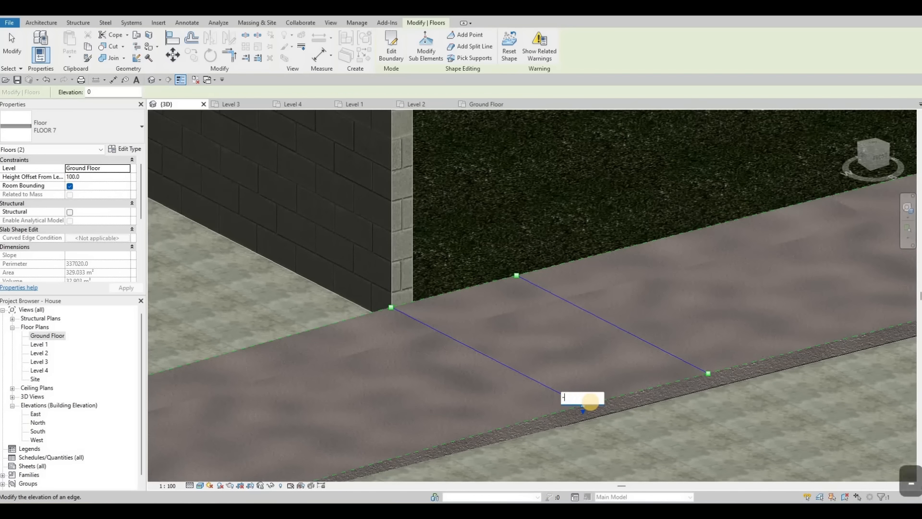
{"action": "key", "text": "Return"}
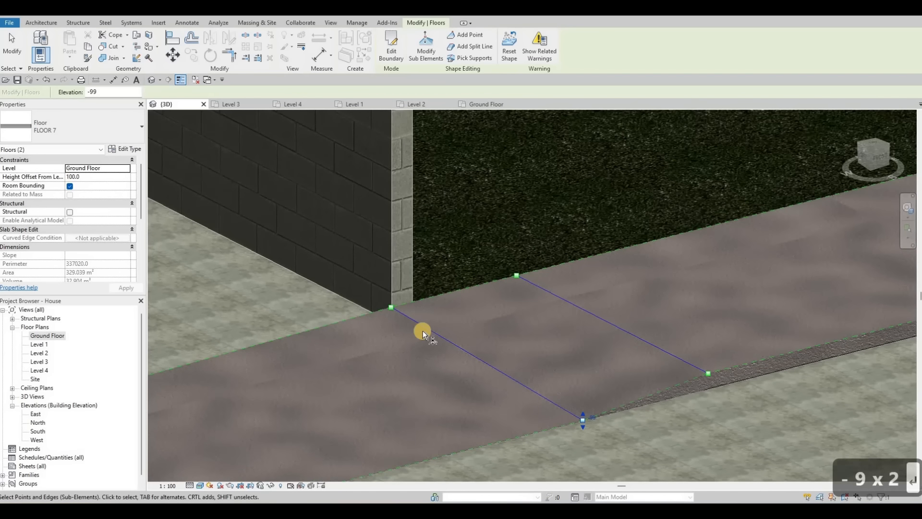
Step: Set that neighbouring split line's back end to an elevation of -99 and finish editing the floor shape
{"action": "left_click", "coordinate": [396, 303]}
{"action": "left_click_drag", "start_coordinate": [395, 303], "coordinate": [395, 303]}
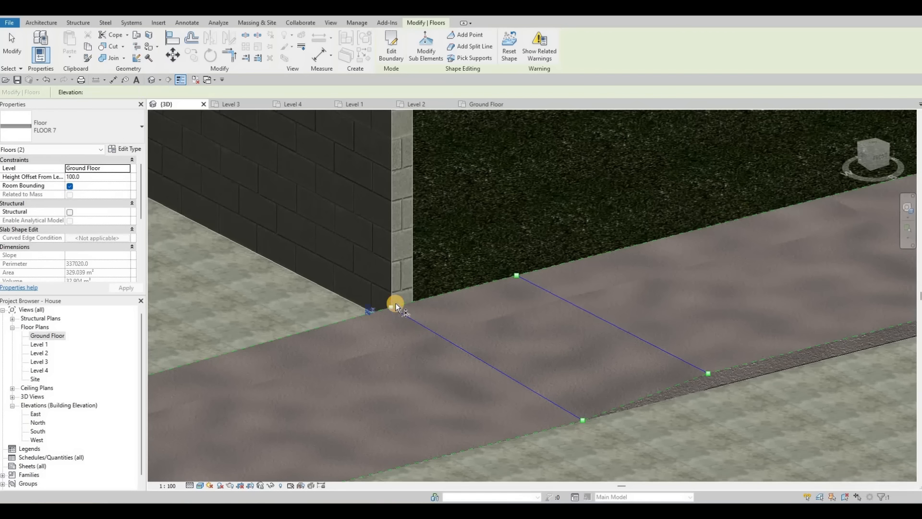
{"action": "left_click", "coordinate": [400, 299]}
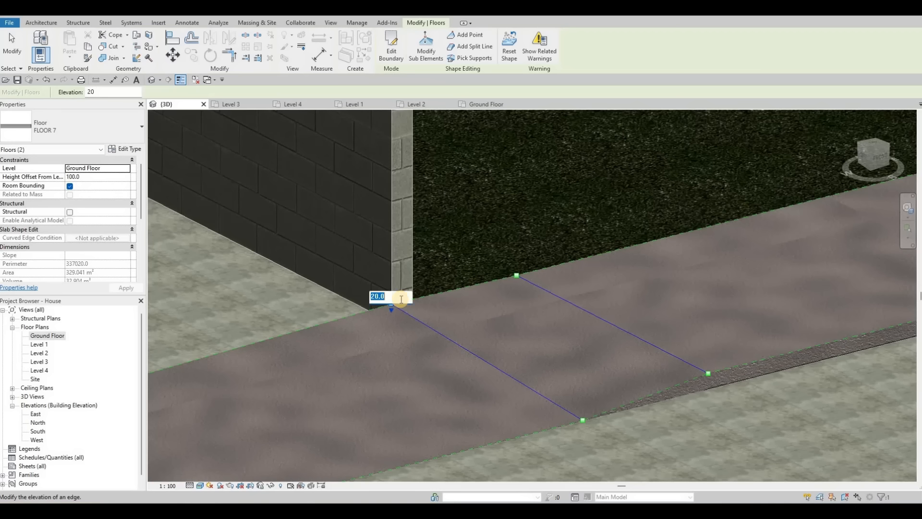
{"action": "type", "text": "-99"}
{"action": "key", "text": "Return"}
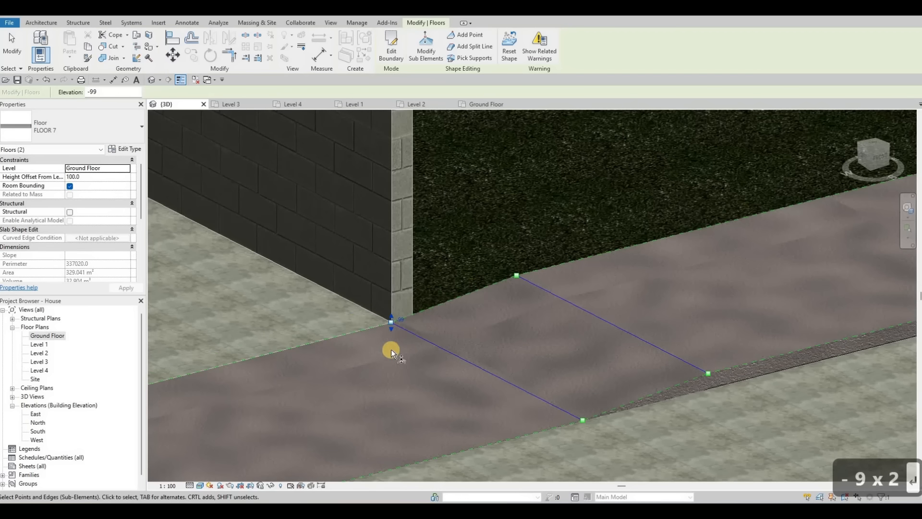
{"action": "scroll", "coordinate": [377, 366], "scroll_direction": "down", "scroll_amount": 1}
{"action": "middle_click_drag", "start_coordinate": [479, 385], "coordinate": [653, 335]}
{"action": "scroll", "coordinate": [652, 335], "scroll_direction": "down", "scroll_amount": 1}
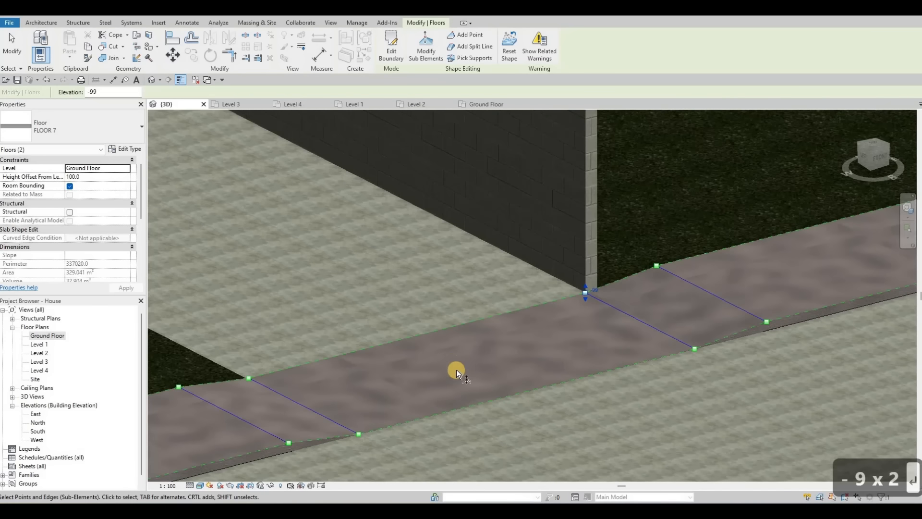
{"action": "middle_click_drag", "start_coordinate": [437, 388], "coordinate": [460, 380]}
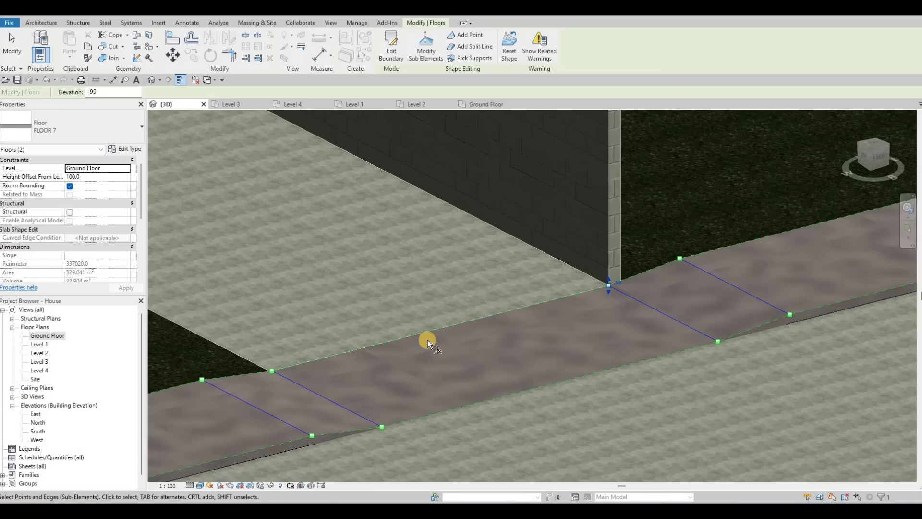
{"action": "key", "text": "Escape"}
{"action": "key", "text": "Escape"}
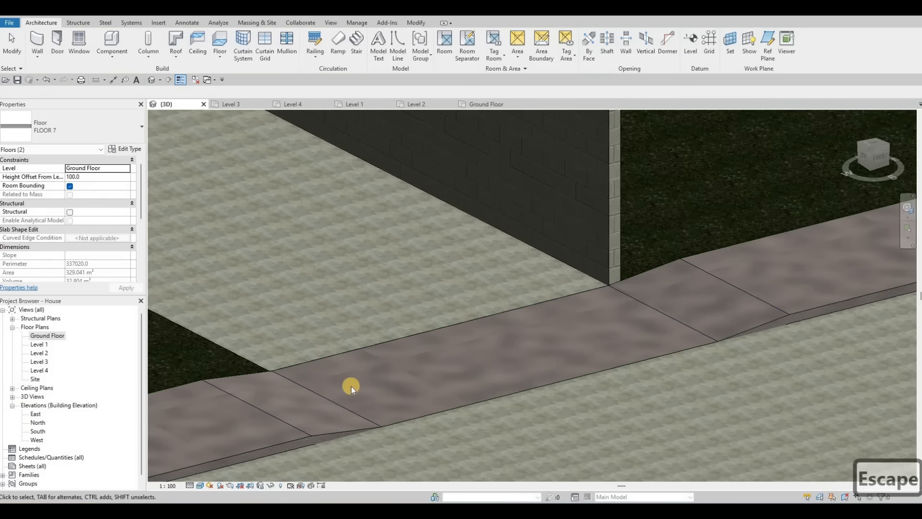
Step: Examine the sloped section of the floor strip and its split-line points in 3D
{"action": "scroll", "coordinate": [324, 348], "scroll_direction": "up", "scroll_amount": 2}
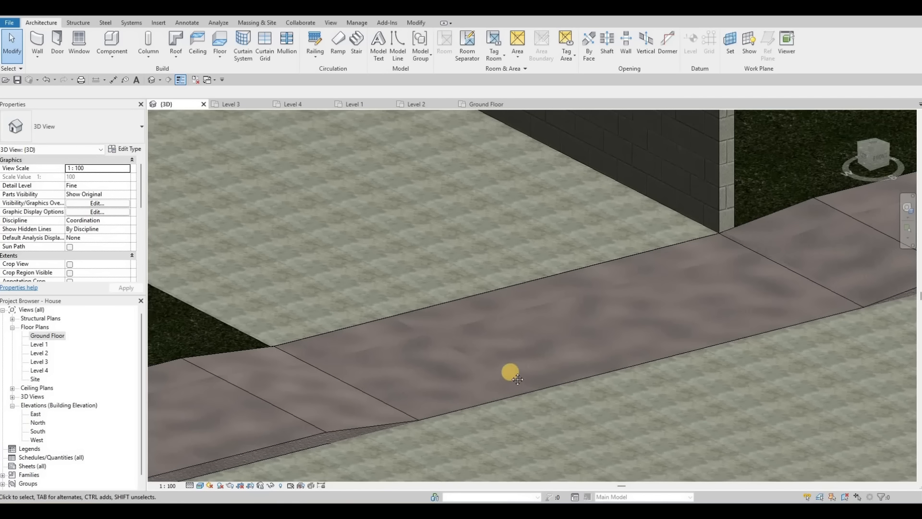
{"action": "middle_click_drag", "start_coordinate": [517, 379], "coordinate": [465, 360]}
{"action": "scroll", "coordinate": [428, 362], "scroll_direction": "down", "scroll_amount": 3}
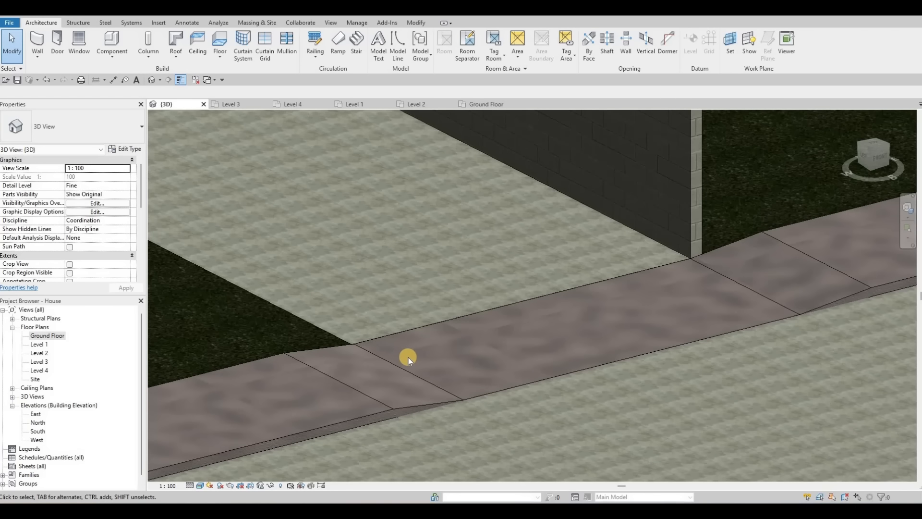
{"action": "left_click", "coordinate": [463, 388]}
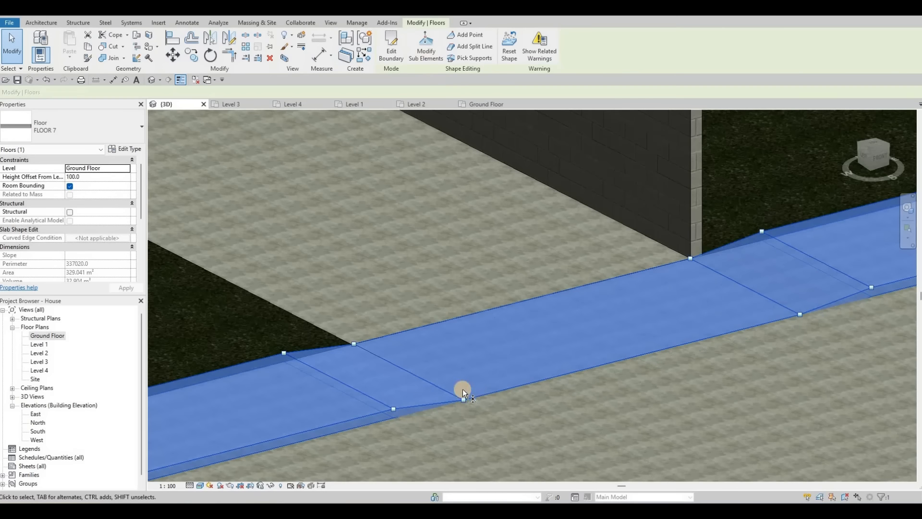
{"action": "left_click", "coordinate": [463, 400]}
{"action": "left_click", "coordinate": [463, 399]}
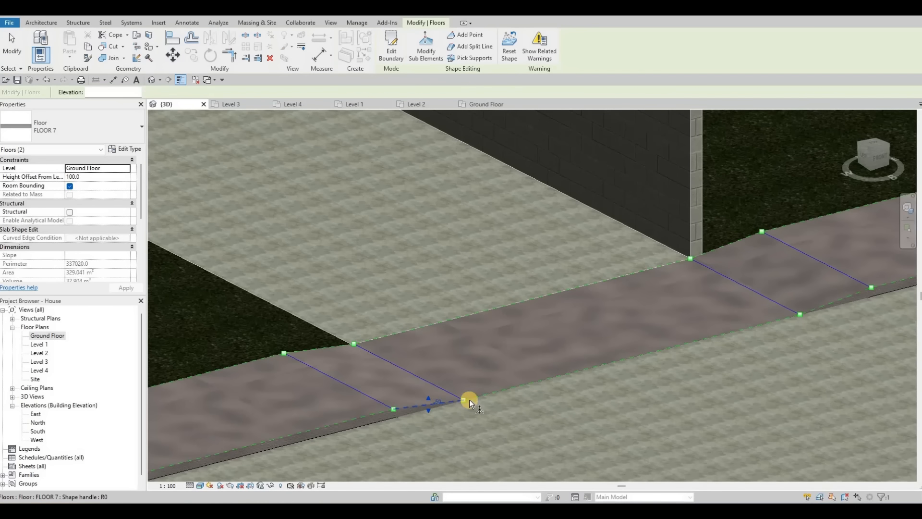
{"action": "scroll", "coordinate": [464, 399], "scroll_direction": "up", "scroll_amount": 5}
{"action": "key", "text": "Escape"}
{"action": "key", "text": "Escape"}
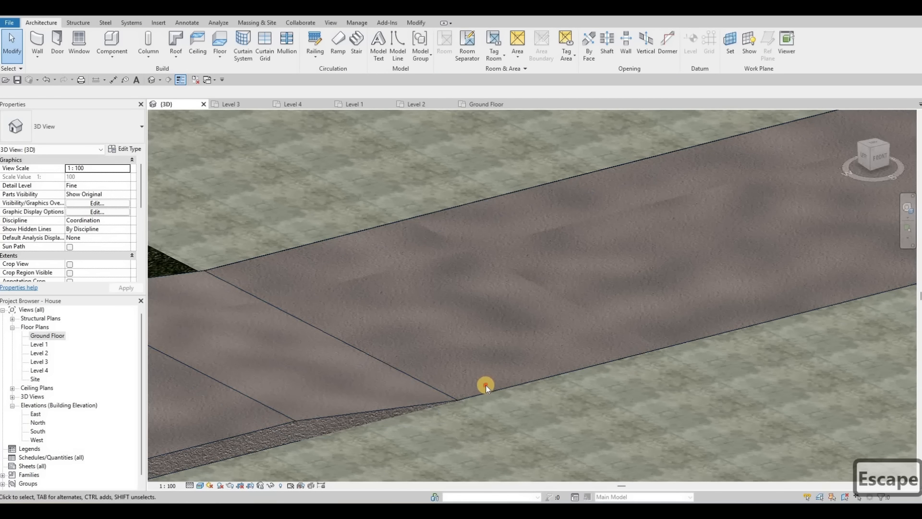
Step: Set the front end of the split line near the house corner to an elevation of -120
{"action": "left_click", "coordinate": [504, 319]}
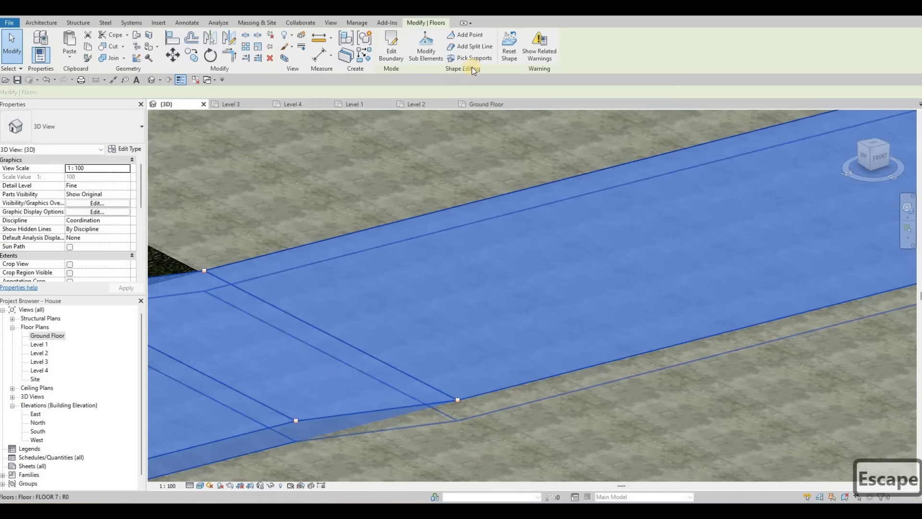
{"action": "left_click", "coordinate": [459, 401]}
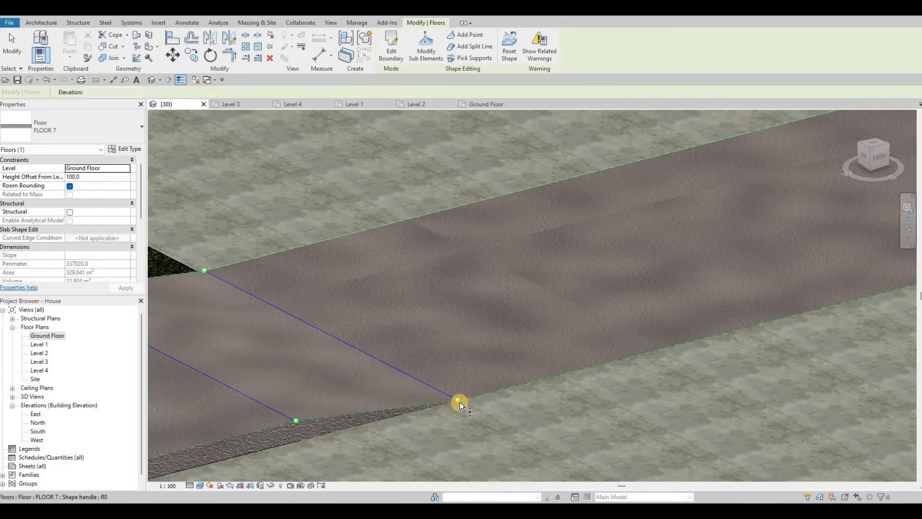
{"action": "left_click", "coordinate": [457, 401]}
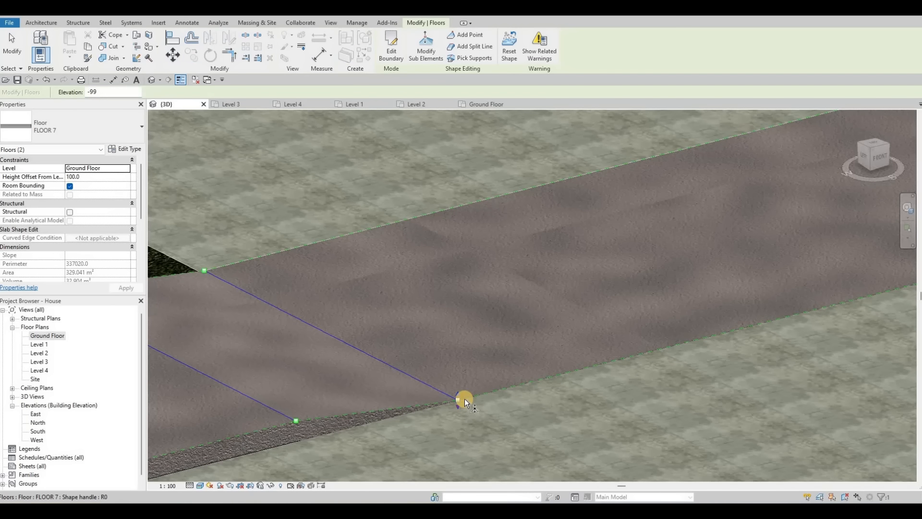
{"action": "left_click", "coordinate": [465, 399]}
{"action": "type", "text": "-"}
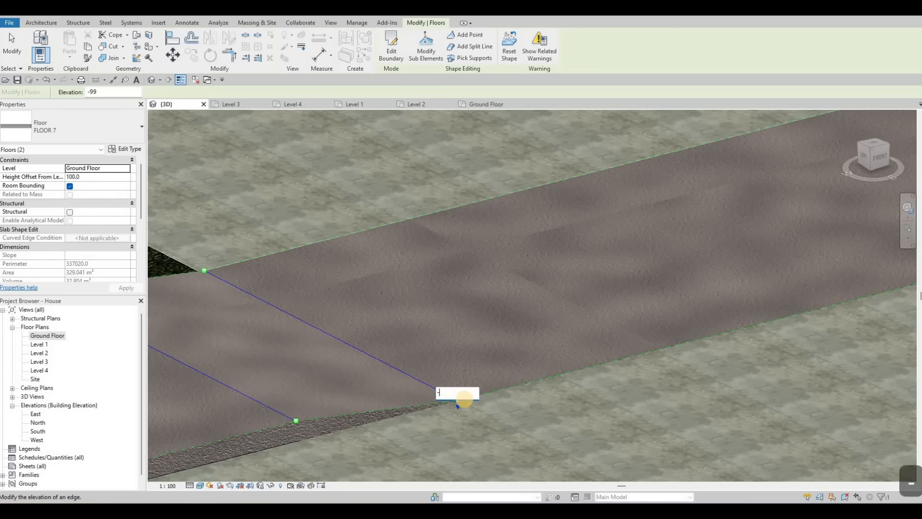
{"action": "type", "text": "120"}
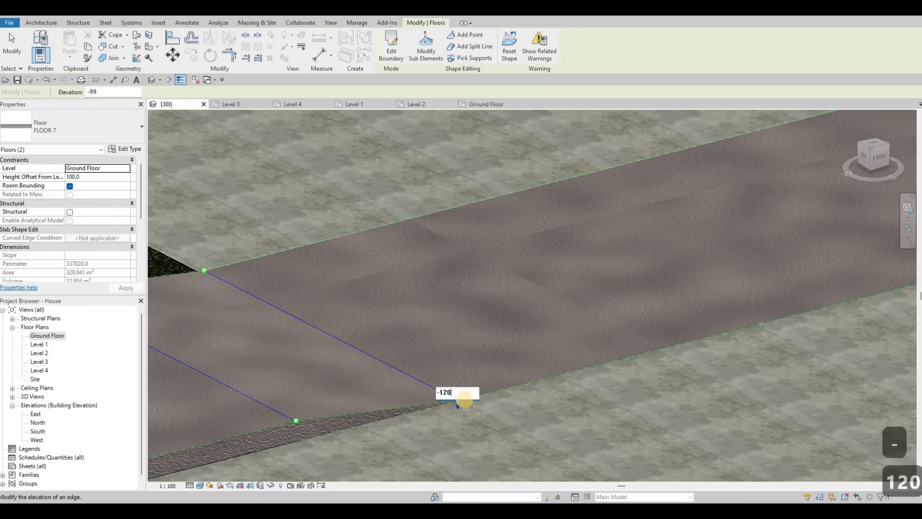
{"action": "key", "text": "Return"}
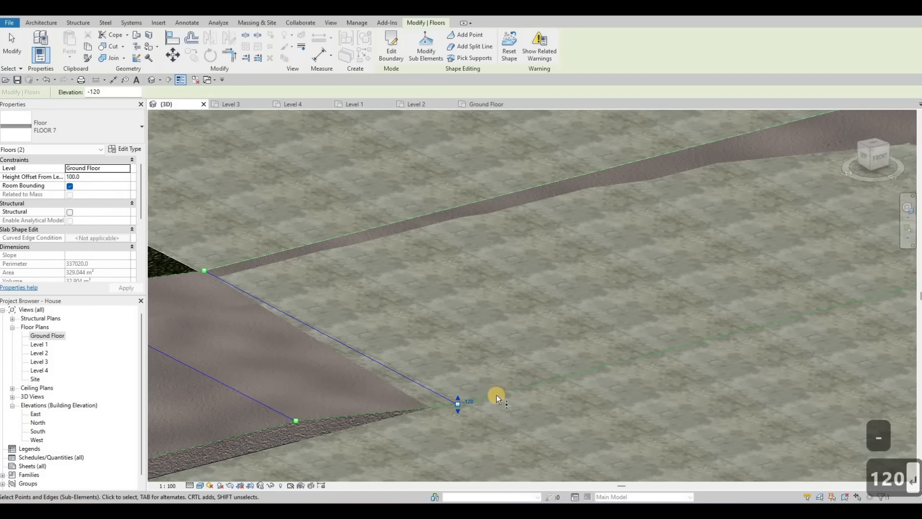
Step: Undo the -120 elevation change and leave the floor shape editing
{"action": "scroll", "coordinate": [470, 419], "scroll_direction": "down", "scroll_amount": 4}
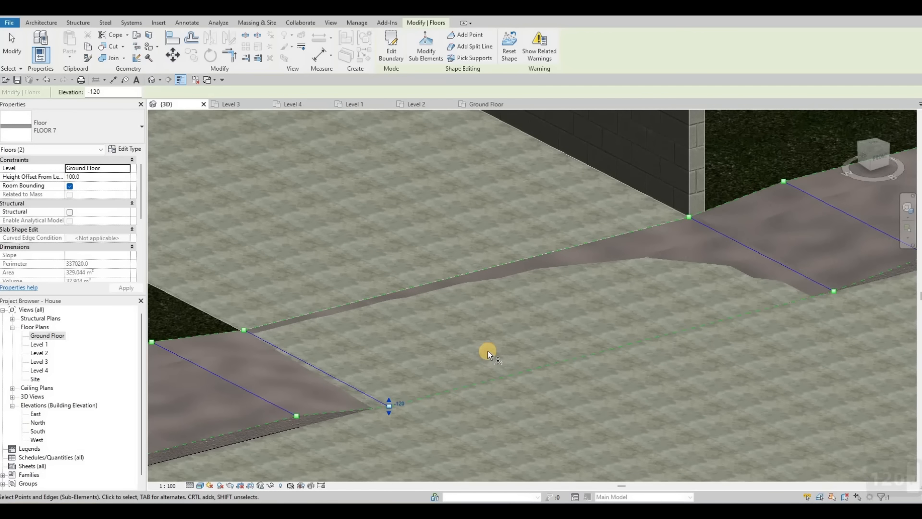
{"action": "key", "text": "ctrl+z"}
{"action": "key", "text": "ctrl+z"}
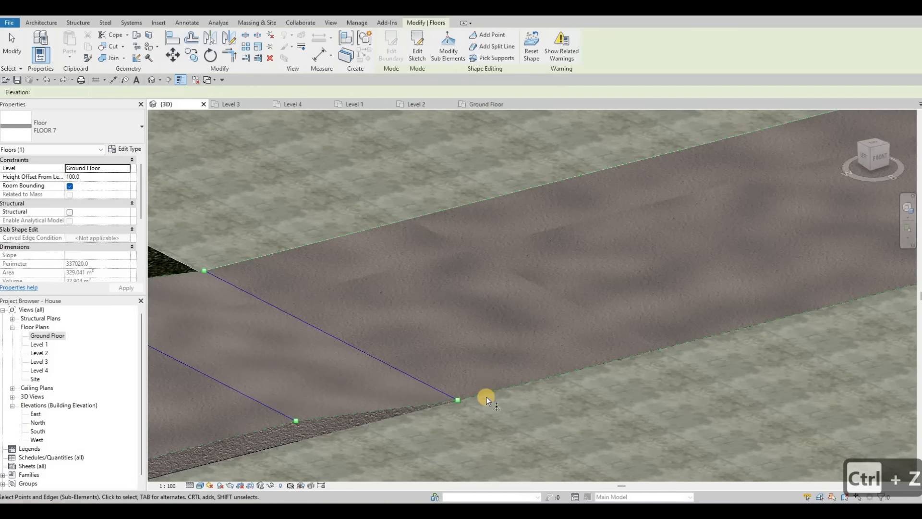
{"action": "scroll", "coordinate": [482, 405], "scroll_direction": "down", "scroll_amount": 3}
{"action": "scroll", "coordinate": [667, 376], "scroll_direction": "down", "scroll_amount": 1}
{"action": "key", "text": "Escape"}
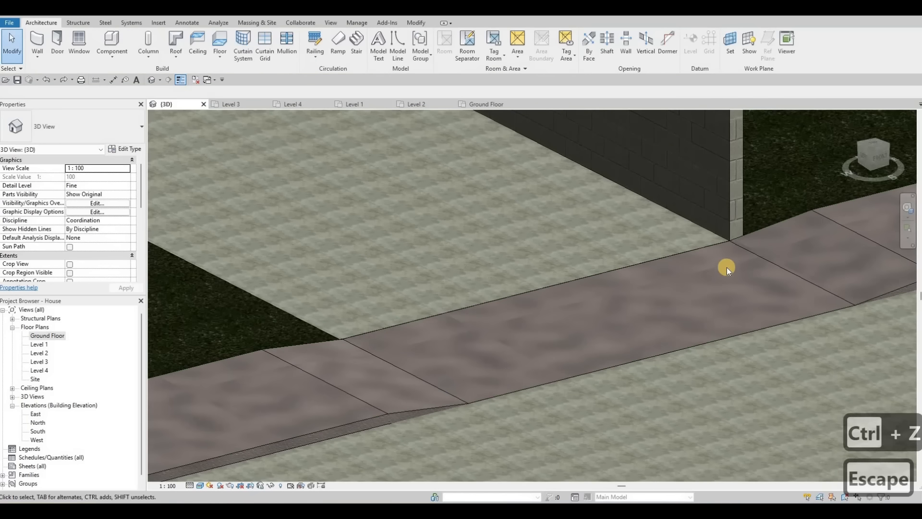
Step: Orbit and zoom around the sloped floor strips and the house entrance to inspect them in 3D
{"action": "middle_click_drag", "start_coordinate": [722, 268], "coordinate": [644, 278]}
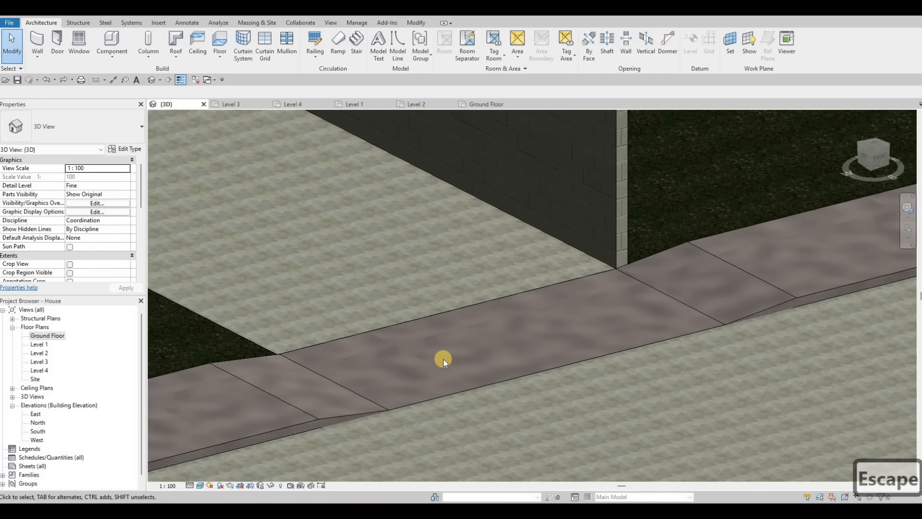
{"action": "middle_click_drag", "start_coordinate": [488, 347], "coordinate": [650, 292]}
{"action": "scroll", "coordinate": [650, 292], "scroll_direction": "down", "scroll_amount": 1}
{"action": "middle_click_drag", "start_coordinate": [664, 250], "coordinate": [629, 306]}
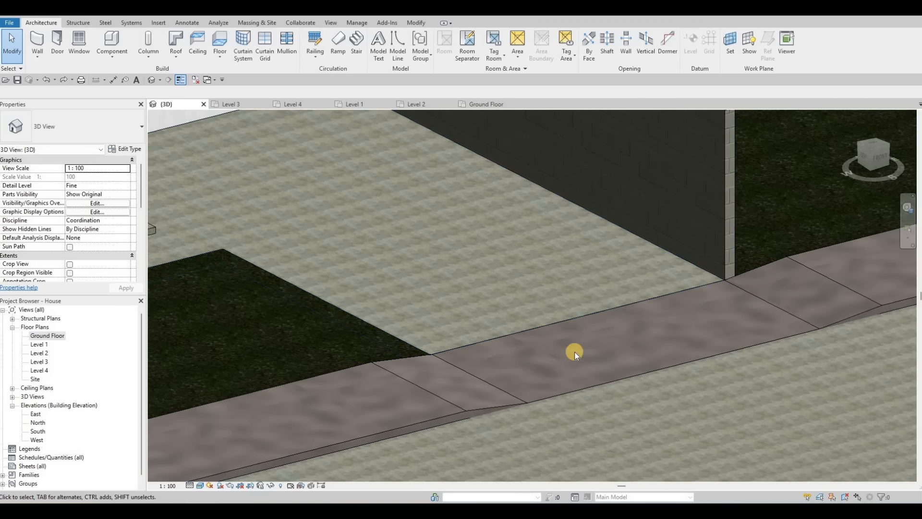
{"action": "scroll", "coordinate": [548, 333], "scroll_direction": "down", "scroll_amount": 4}
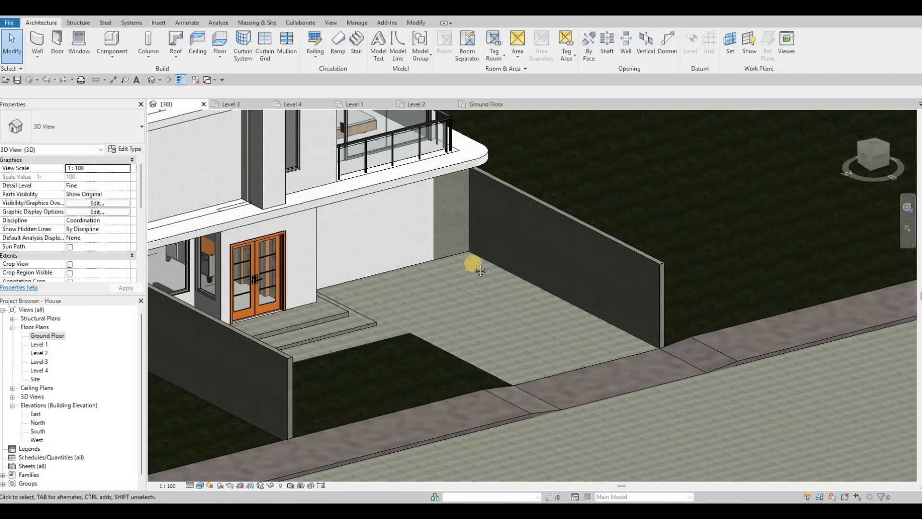
{"action": "middle_click_drag", "start_coordinate": [503, 247], "coordinate": [593, 303]}
{"action": "scroll", "coordinate": [445, 270], "scroll_direction": "down", "scroll_amount": 1}
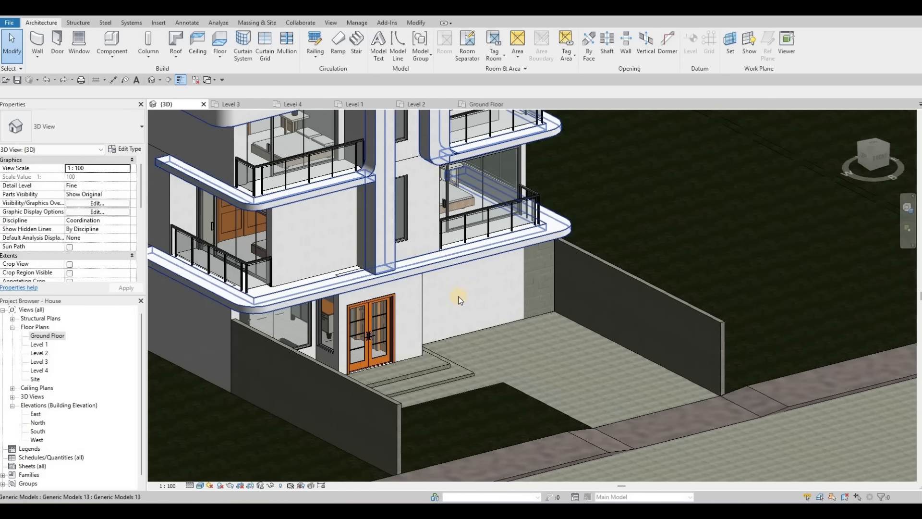
{"action": "middle_click_drag", "start_coordinate": [493, 343], "coordinate": [511, 333], "text": "shift"}
{"action": "scroll", "coordinate": [454, 235], "scroll_direction": "up", "scroll_amount": 2}
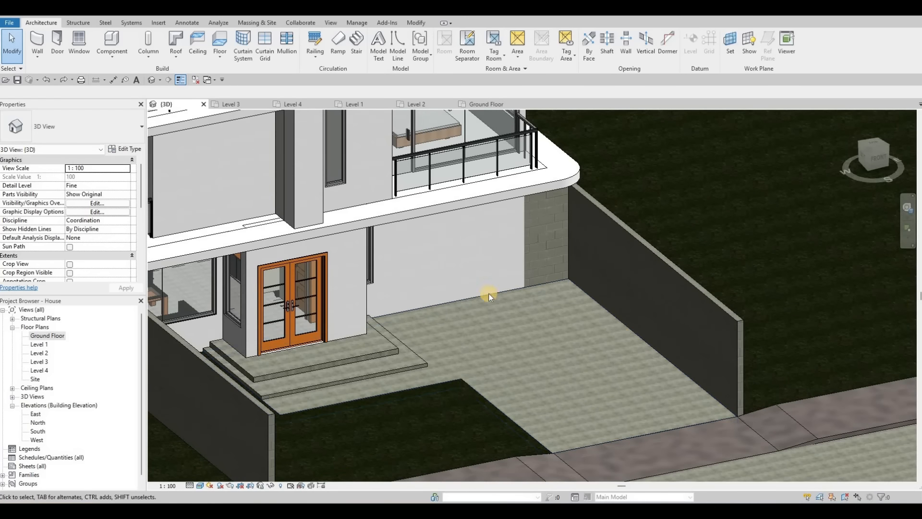
{"action": "middle_click_drag", "start_coordinate": [380, 282], "coordinate": [603, 253]}
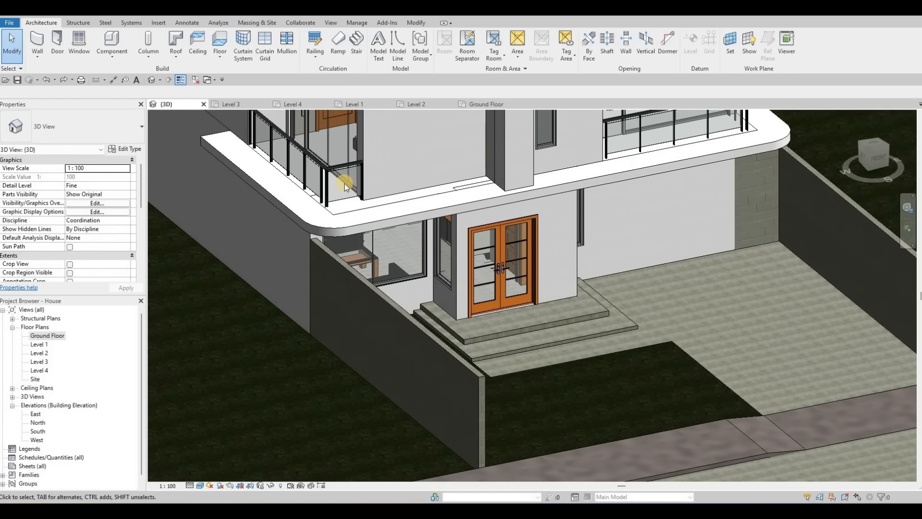
{"action": "middle_click_drag", "start_coordinate": [695, 343], "coordinate": [514, 305]}
{"action": "key", "text": "Escape"}
{"action": "scroll", "coordinate": [514, 304], "scroll_direction": "up", "scroll_amount": 5}
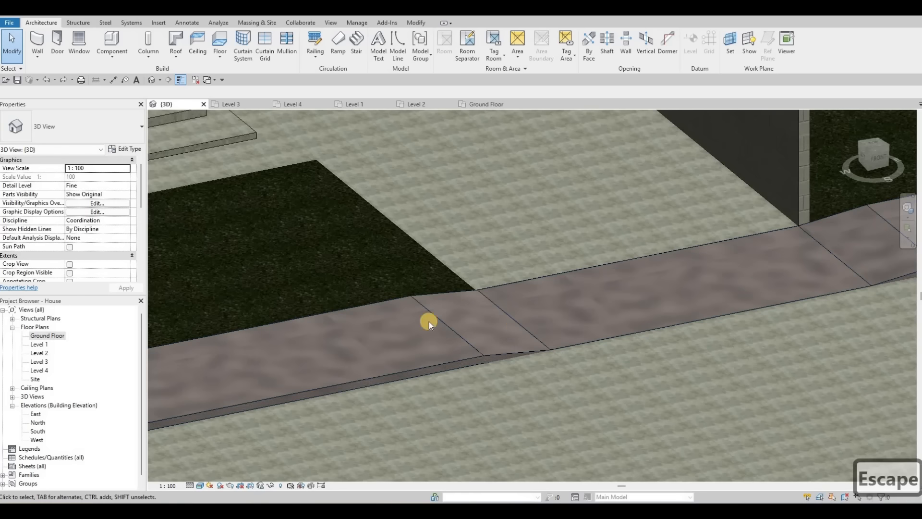
{"action": "scroll", "coordinate": [405, 260], "scroll_direction": "down", "scroll_amount": 5}
{"action": "scroll", "coordinate": [433, 253], "scroll_direction": "down", "scroll_amount": 2}
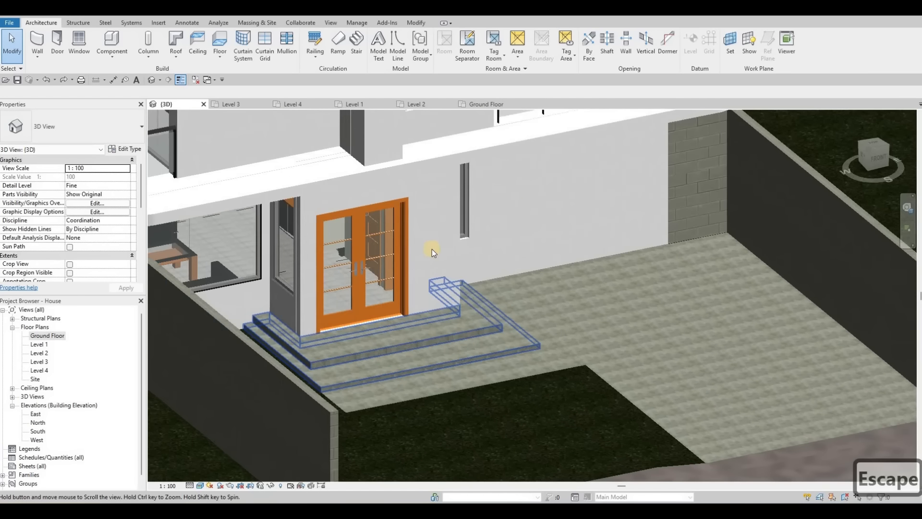
{"action": "scroll", "coordinate": [423, 249], "scroll_direction": "up", "scroll_amount": 2}
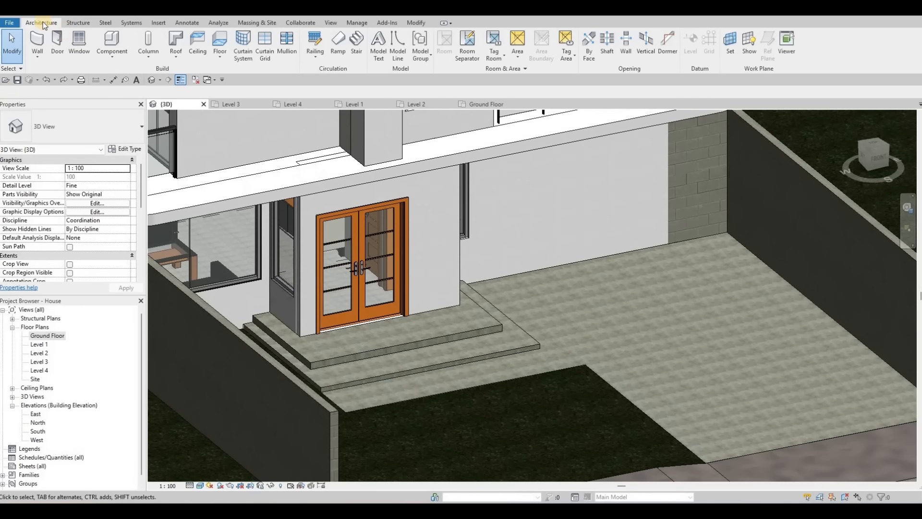
Step: Paint the front wall face around the entrance door with the Fieldstone material found by searching stone
{"action": "left_click", "coordinate": [416, 23]}
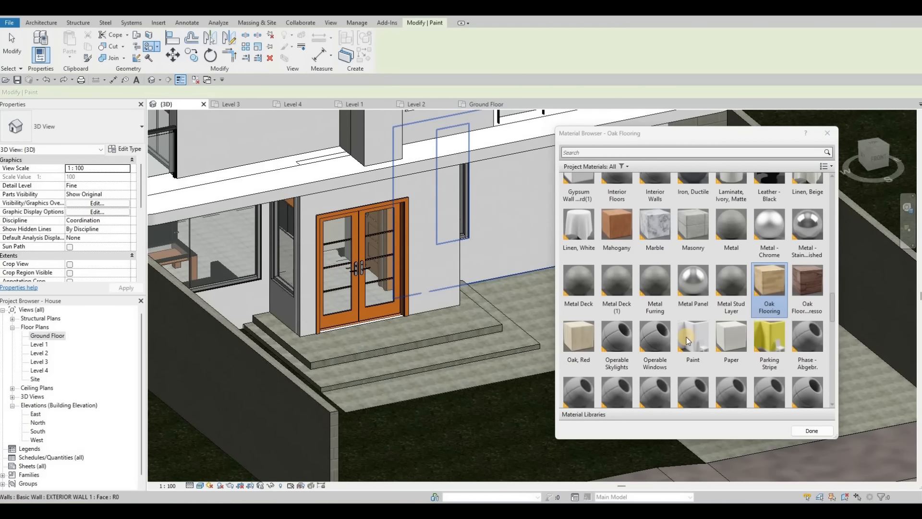
{"action": "scroll", "coordinate": [686, 340], "scroll_direction": "down", "scroll_amount": 20}
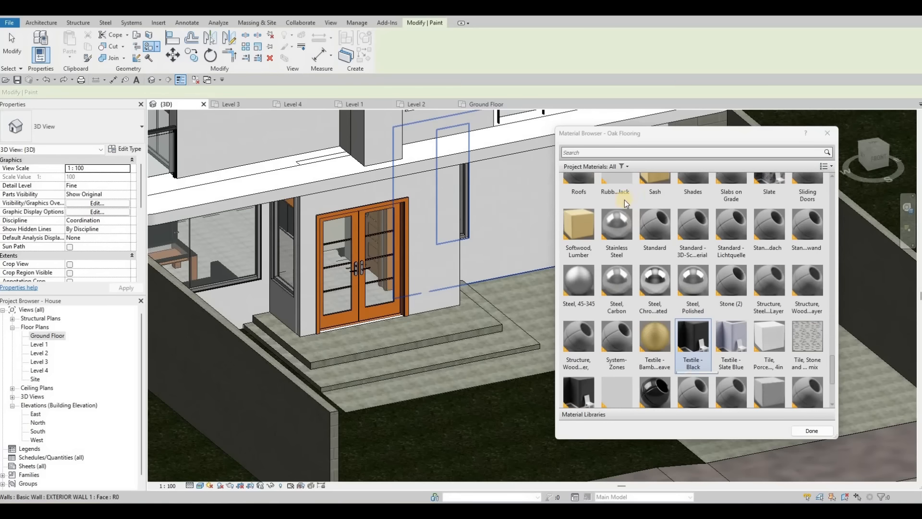
{"action": "scroll", "coordinate": [603, 160], "scroll_direction": "up", "scroll_amount": 20}
{"action": "left_click", "coordinate": [603, 152]}
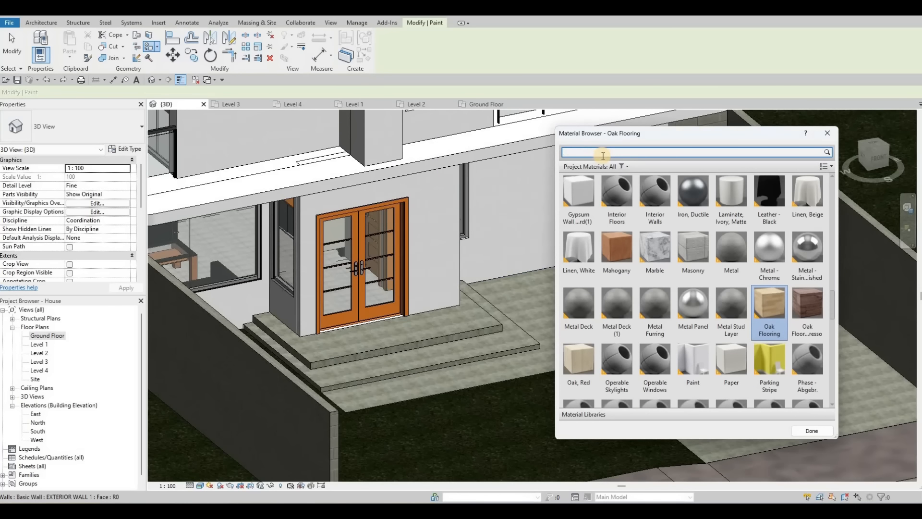
{"action": "type", "text": "stro"}
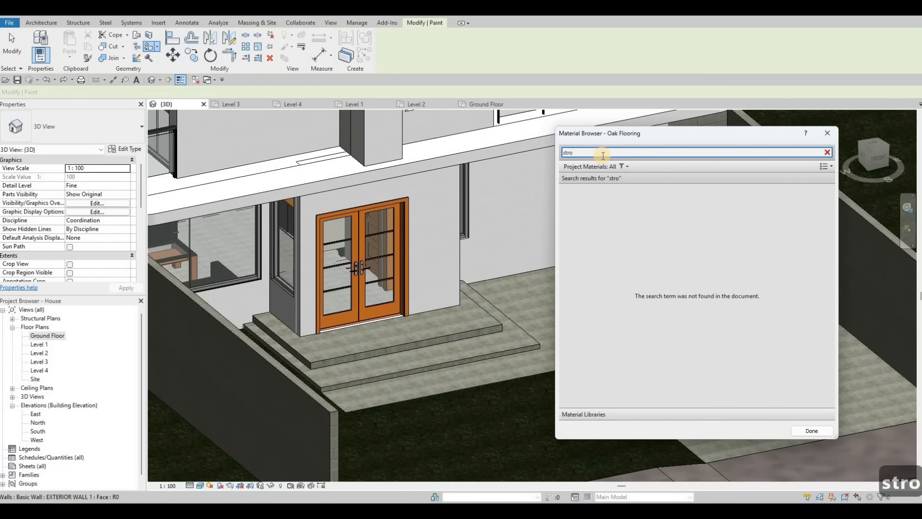
{"action": "key", "text": "BackSpace"}
{"action": "key", "text": "BackSpace"}
{"action": "type", "text": "on"}
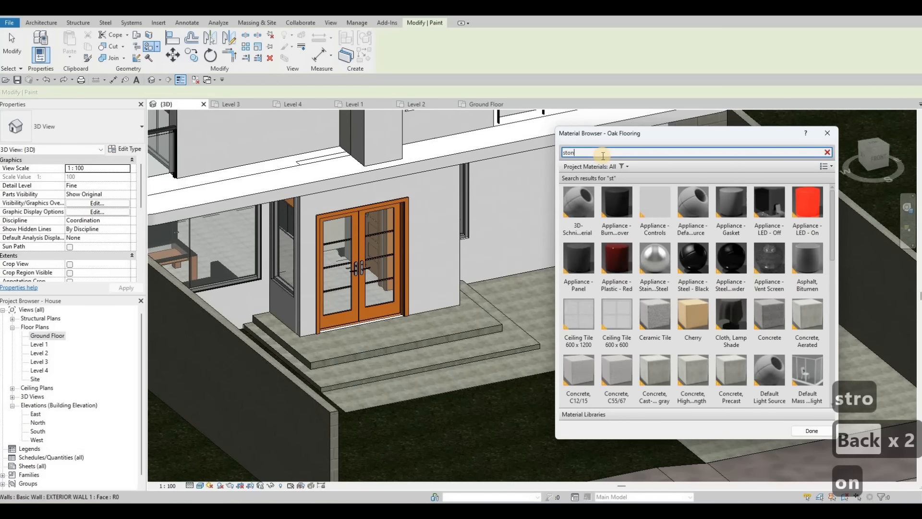
{"action": "type", "text": "e"}
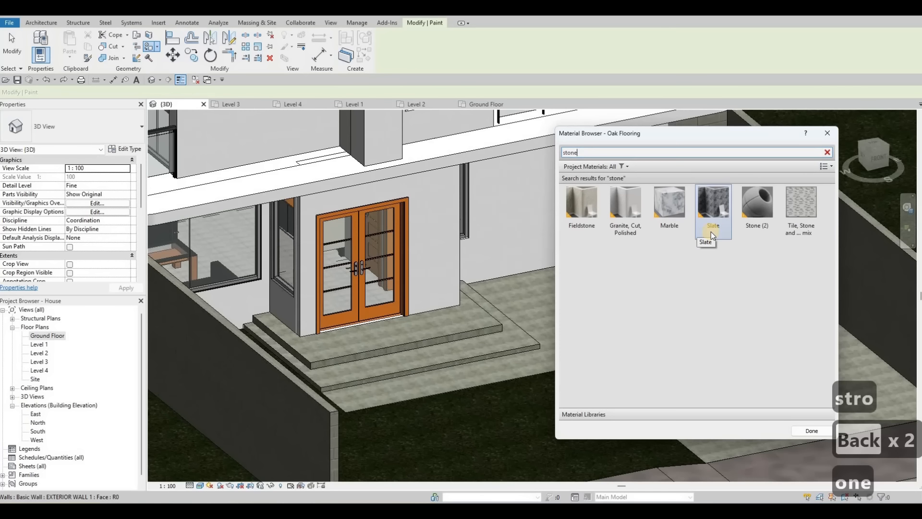
{"action": "left_click", "coordinate": [594, 214]}
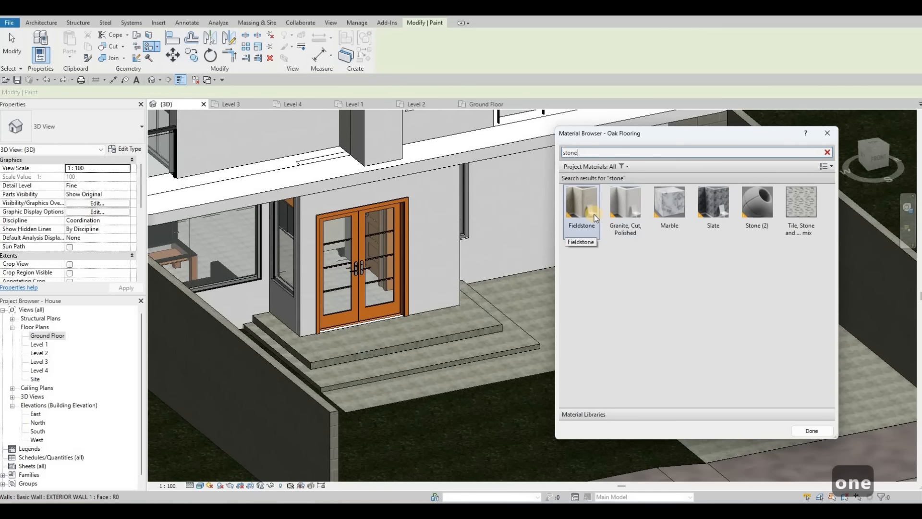
{"action": "left_click", "coordinate": [592, 211]}
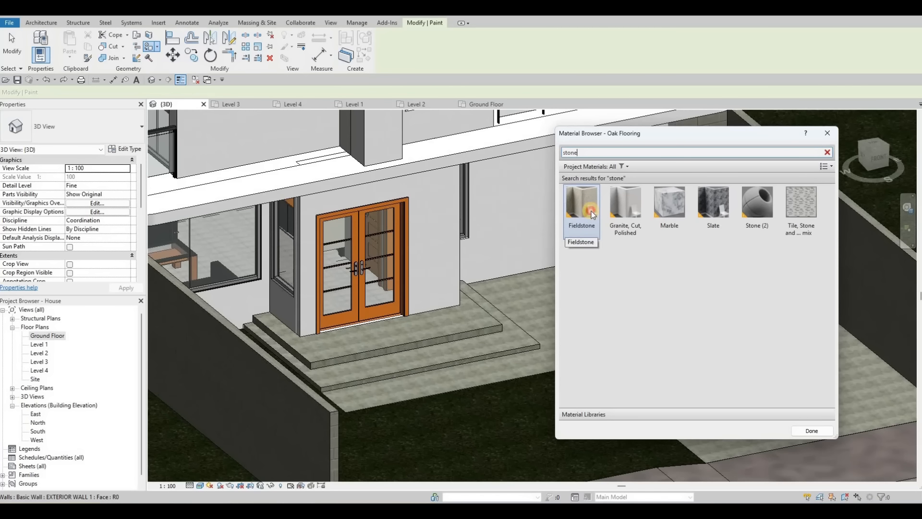
{"action": "left_click", "coordinate": [431, 224]}
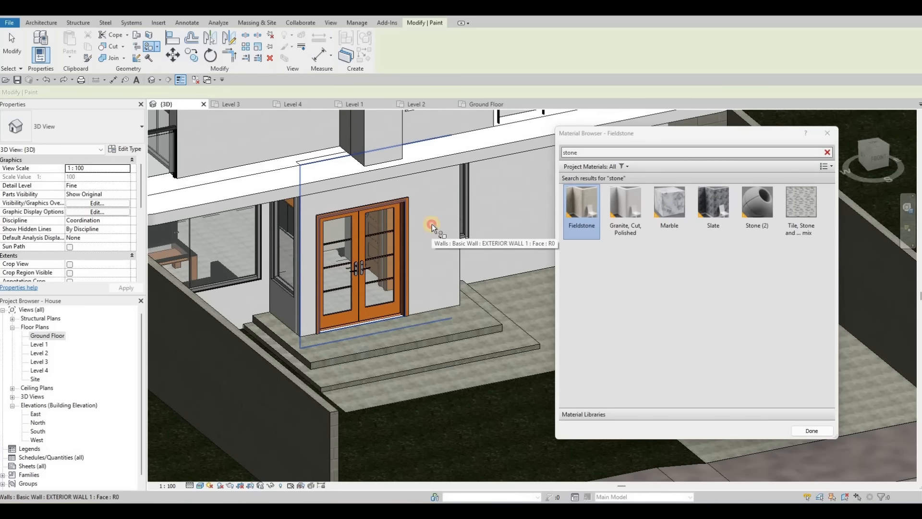
Step: Paint both side faces of the entrance wall with Fieldstone and close the material browser
{"action": "left_click", "coordinate": [281, 303]}
{"action": "scroll", "coordinate": [255, 313], "scroll_direction": "up", "scroll_amount": 5}
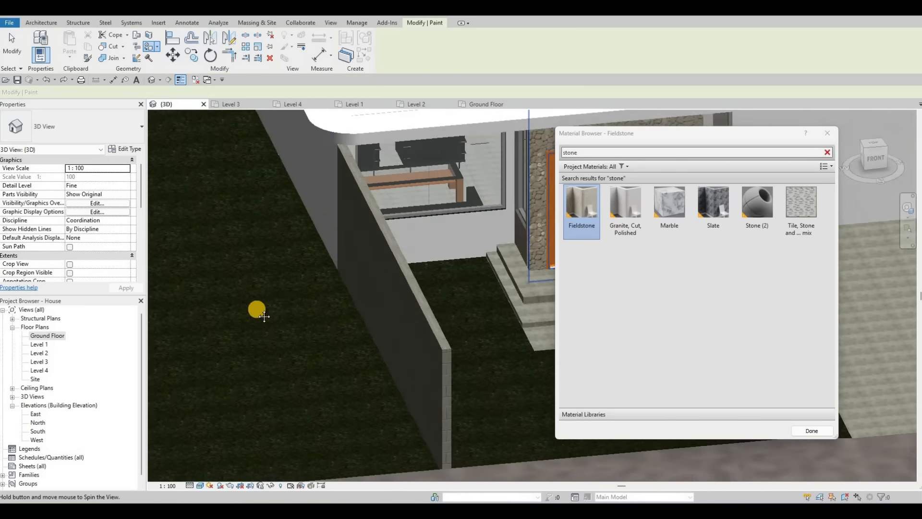
{"action": "scroll", "coordinate": [473, 303], "scroll_direction": "down", "scroll_amount": 5}
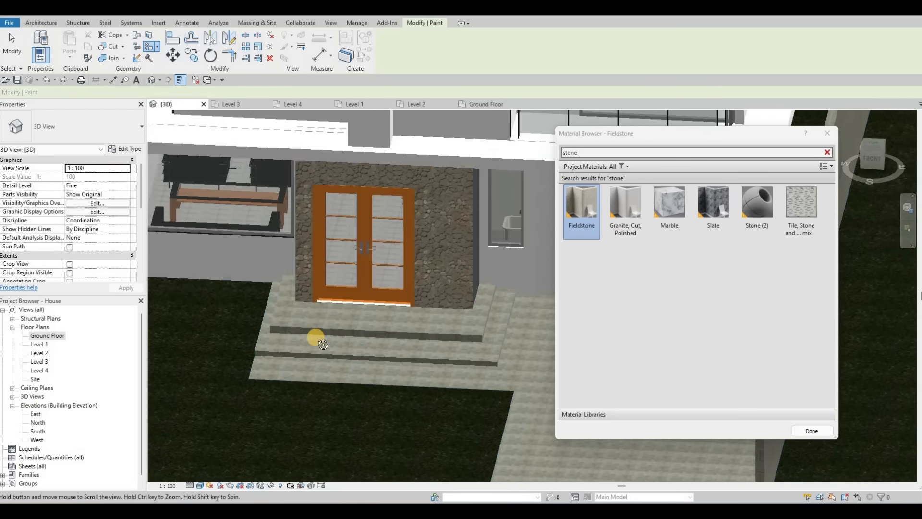
{"action": "scroll", "coordinate": [434, 269], "scroll_direction": "down", "scroll_amount": 3}
{"action": "scroll", "coordinate": [404, 264], "scroll_direction": "up", "scroll_amount": 3}
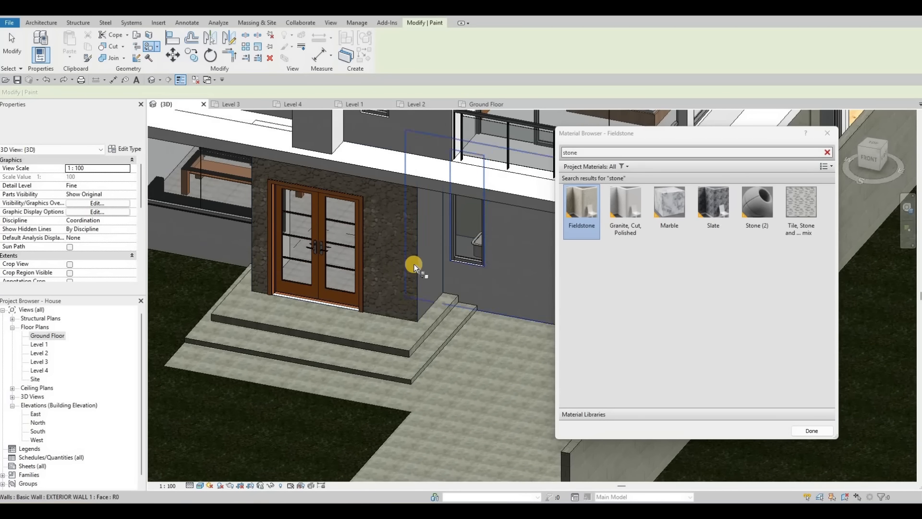
{"action": "left_click", "coordinate": [414, 263]}
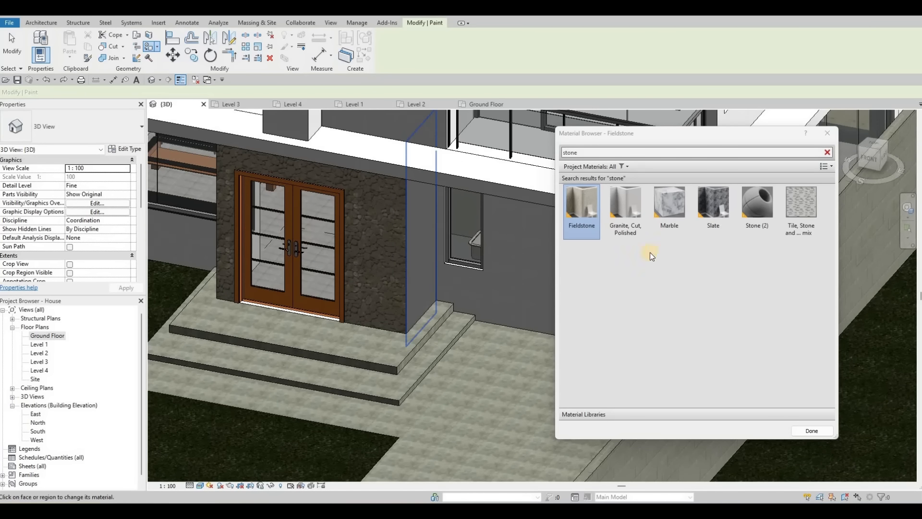
{"action": "left_click", "coordinate": [812, 430]}
Step: Change the interior wall beside the upper balcony to the EXTERIOR WALL 1 type
{"action": "scroll", "coordinate": [339, 339], "scroll_direction": "down", "scroll_amount": 3}
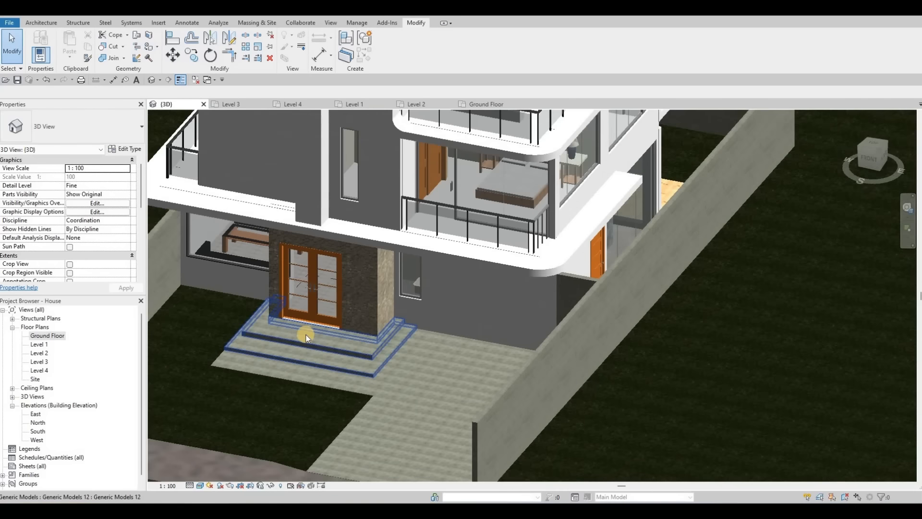
{"action": "middle_click_drag", "start_coordinate": [596, 202], "coordinate": [725, 122], "text": "shift"}
{"action": "middle_click_drag", "start_coordinate": [355, 292], "coordinate": [778, 116]}
{"action": "middle_click_drag", "start_coordinate": [335, 120], "coordinate": [383, 217]}
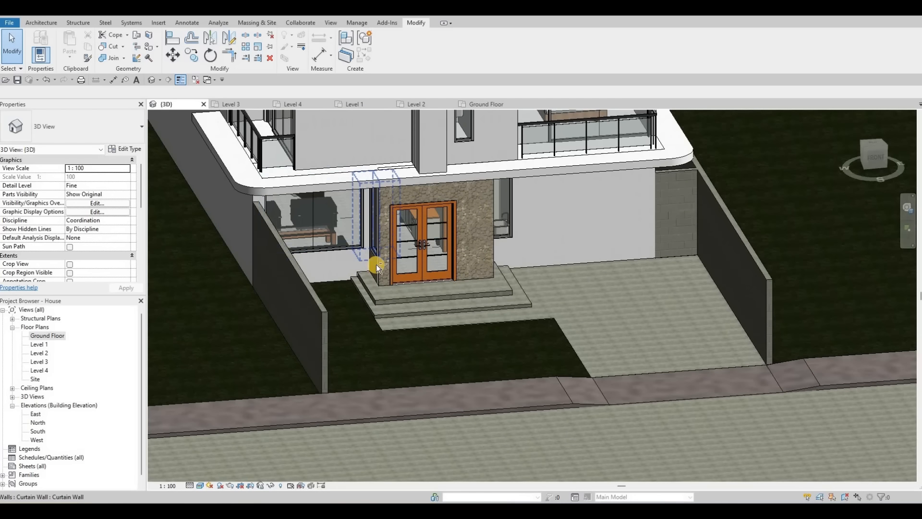
{"action": "middle_click_drag", "start_coordinate": [376, 264], "coordinate": [526, 214], "text": "shift"}
{"action": "scroll", "coordinate": [520, 213], "scroll_direction": "down", "scroll_amount": 3}
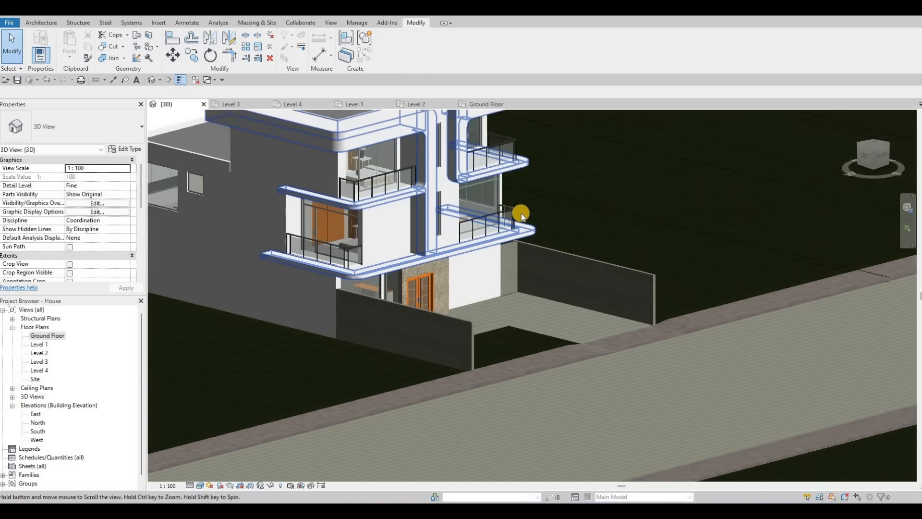
{"action": "scroll", "coordinate": [522, 235], "scroll_direction": "up", "scroll_amount": 6}
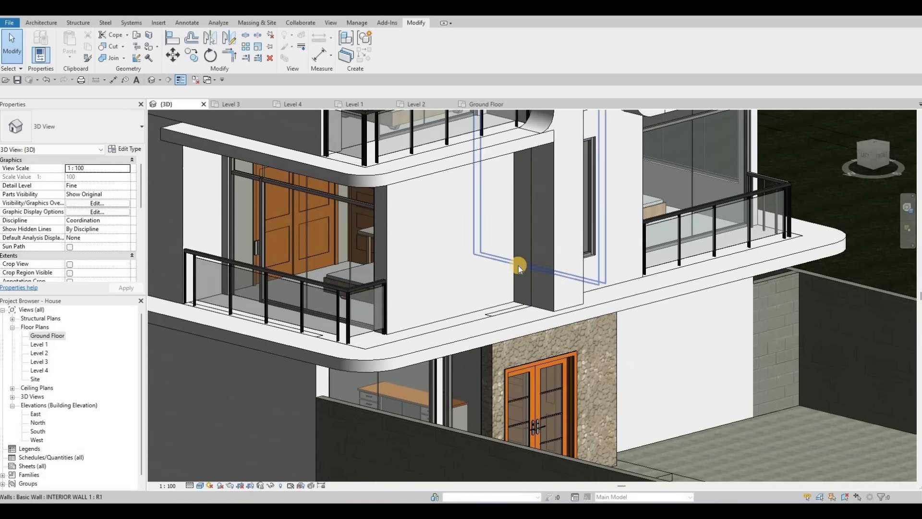
{"action": "key", "text": "Tab"}
{"action": "left_click", "coordinate": [521, 301]}
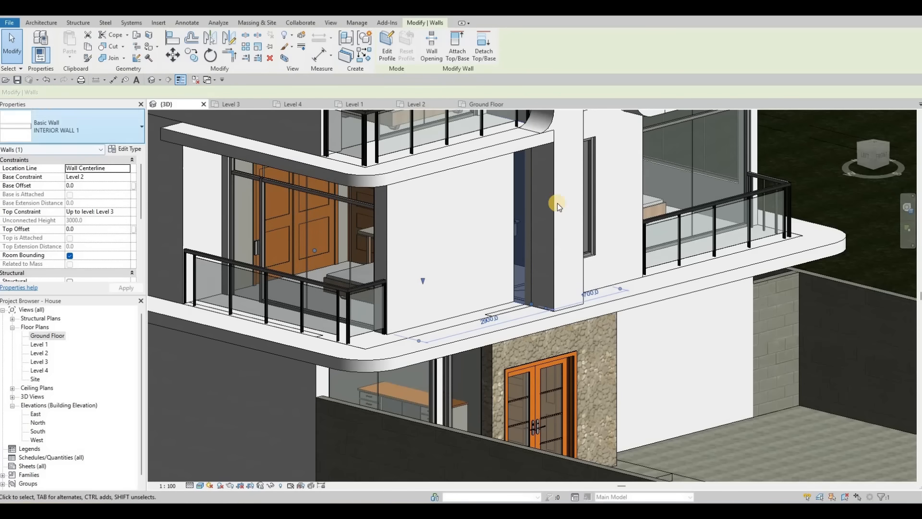
{"action": "left_click", "coordinate": [86, 133]}
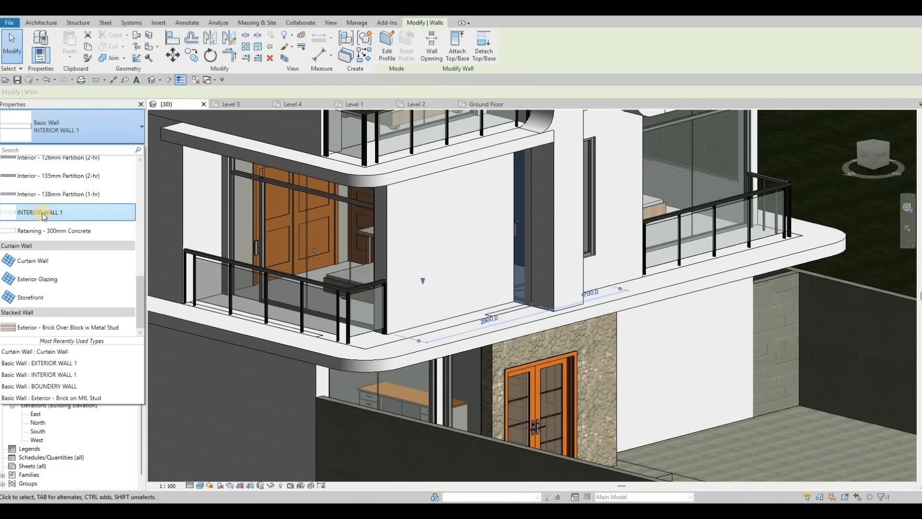
{"action": "scroll", "coordinate": [42, 212], "scroll_direction": "up", "scroll_amount": 3}
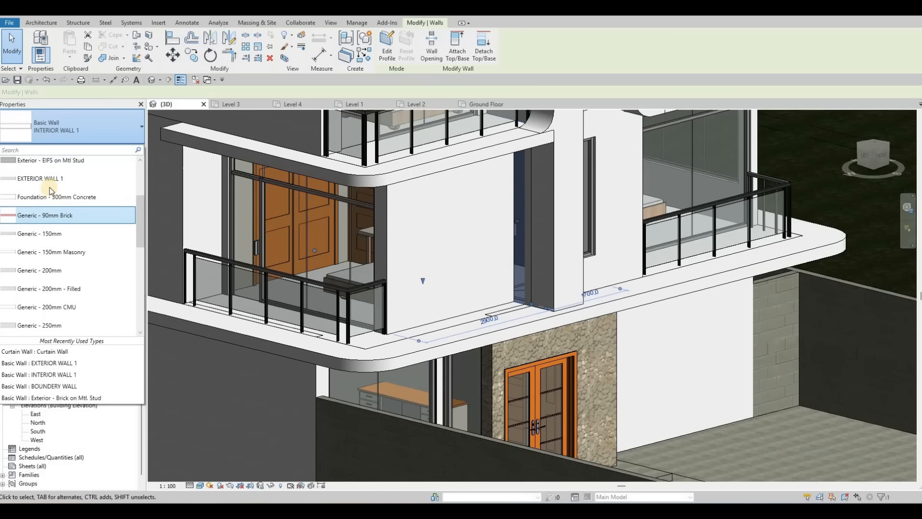
{"action": "left_click", "coordinate": [52, 180]}
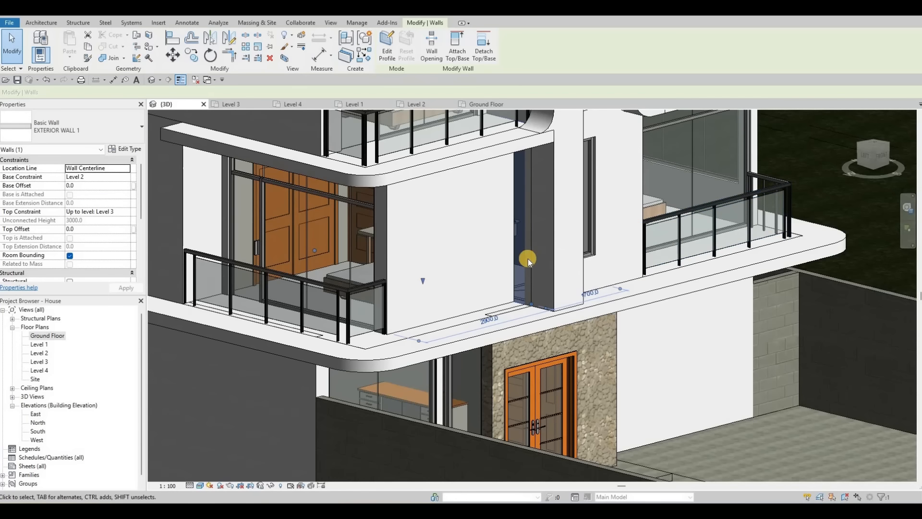
{"action": "key", "text": "Escape"}
{"action": "key", "text": "Escape"}
{"action": "scroll", "coordinate": [532, 223], "scroll_direction": "up", "scroll_amount": 3}
{"action": "key", "text": "Escape"}
Step: Select the generic model extrusion beside the entrance and orbit around it to inspect it
{"action": "scroll", "coordinate": [535, 214], "scroll_direction": "down", "scroll_amount": 4}
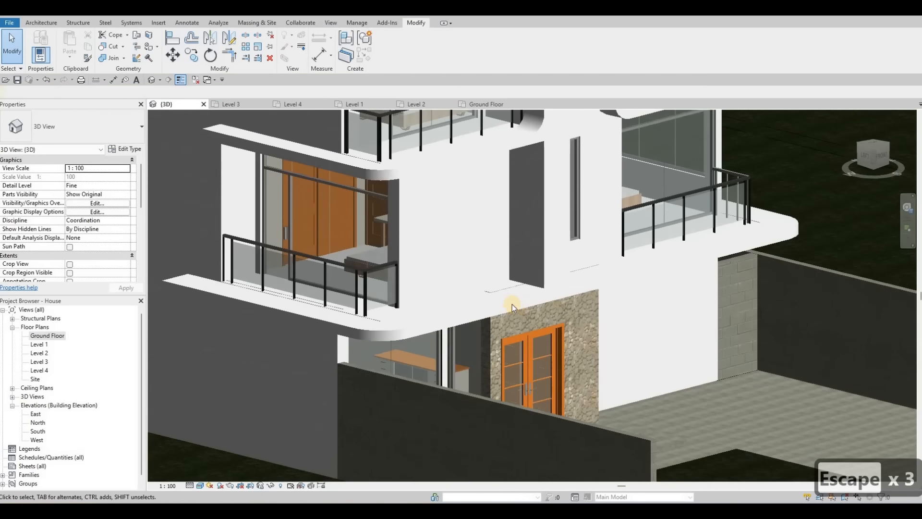
{"action": "middle_click_drag", "start_coordinate": [540, 207], "coordinate": [525, 243]}
{"action": "scroll", "coordinate": [545, 252], "scroll_direction": "down", "scroll_amount": 4}
{"action": "scroll", "coordinate": [463, 204], "scroll_direction": "up", "scroll_amount": 3}
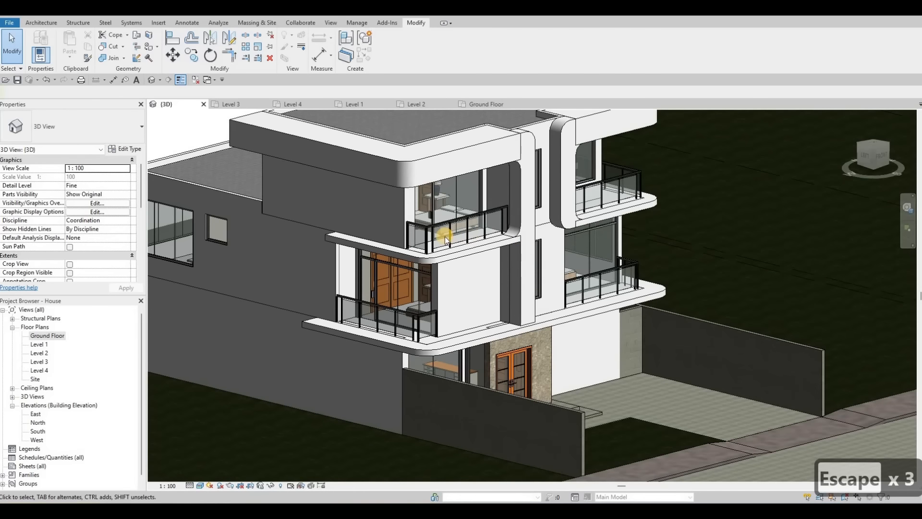
{"action": "scroll", "coordinate": [463, 204], "scroll_direction": "down", "scroll_amount": 3}
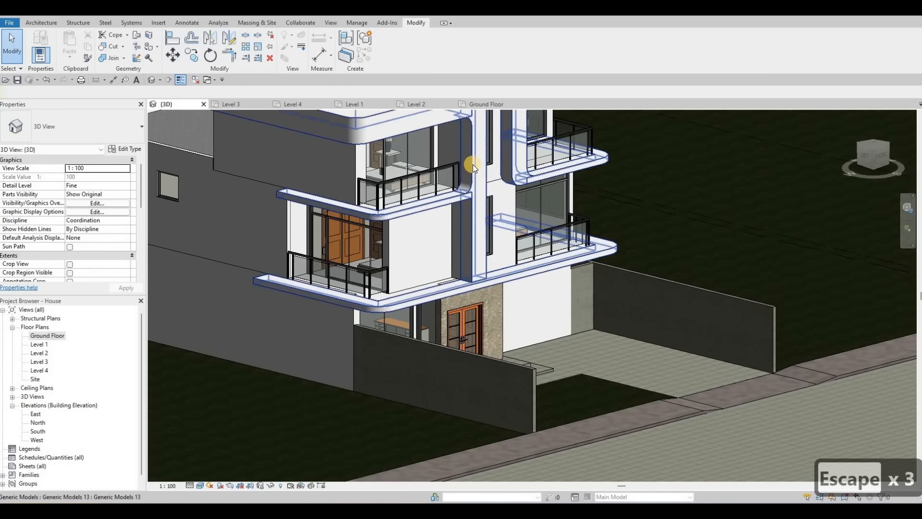
{"action": "scroll", "coordinate": [473, 164], "scroll_direction": "up", "scroll_amount": 4}
{"action": "left_click", "coordinate": [473, 165]}
{"action": "middle_click_drag", "start_coordinate": [502, 255], "coordinate": [504, 317]}
{"action": "middle_click_drag", "start_coordinate": [454, 390], "coordinate": [479, 296]}
{"action": "scroll", "coordinate": [479, 296], "scroll_direction": "up", "scroll_amount": 5}
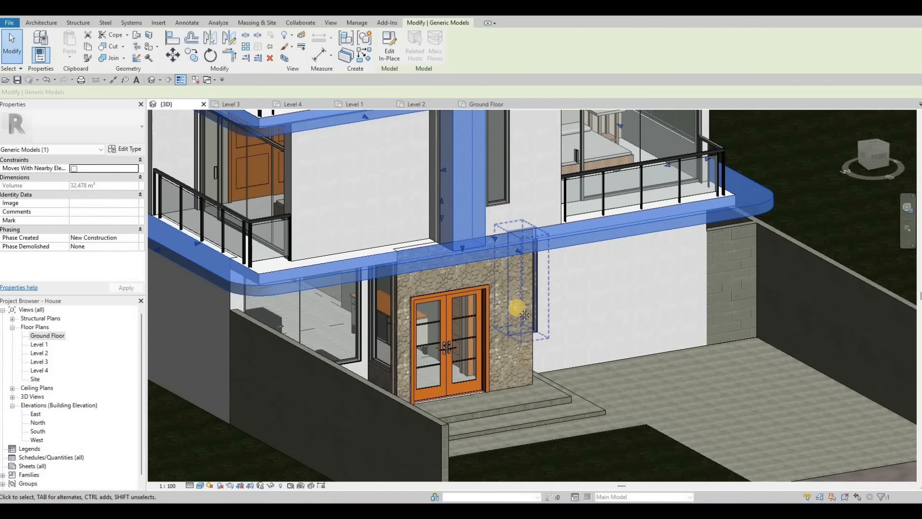
{"action": "middle_click_drag", "start_coordinate": [522, 307], "coordinate": [552, 283]}
{"action": "middle_click_drag", "start_coordinate": [604, 393], "coordinate": [539, 353], "text": "shift"}
{"action": "scroll", "coordinate": [539, 350], "scroll_direction": "down", "scroll_amount": 3}
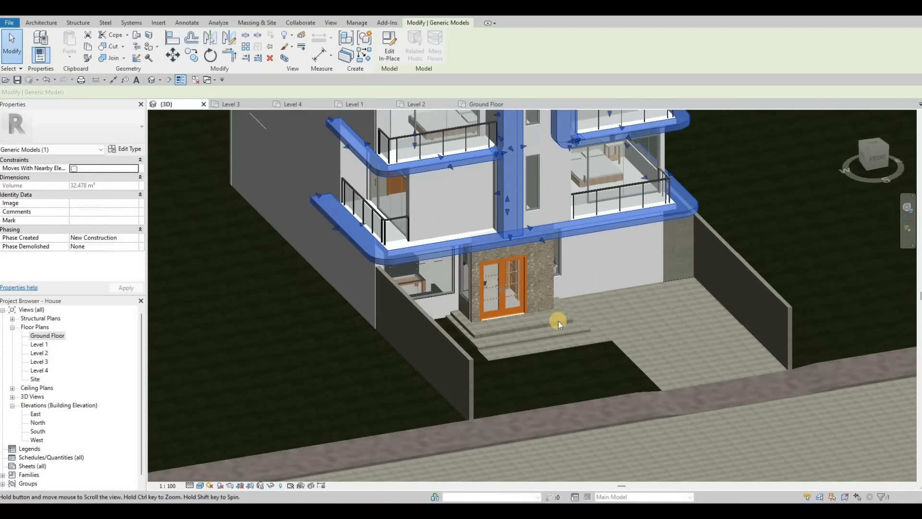
Step: Deselect the extrusion and examine the sidewalk strip along the street in front of the house
{"action": "scroll", "coordinate": [558, 321], "scroll_direction": "up", "scroll_amount": 5}
{"action": "key", "text": "Escape"}
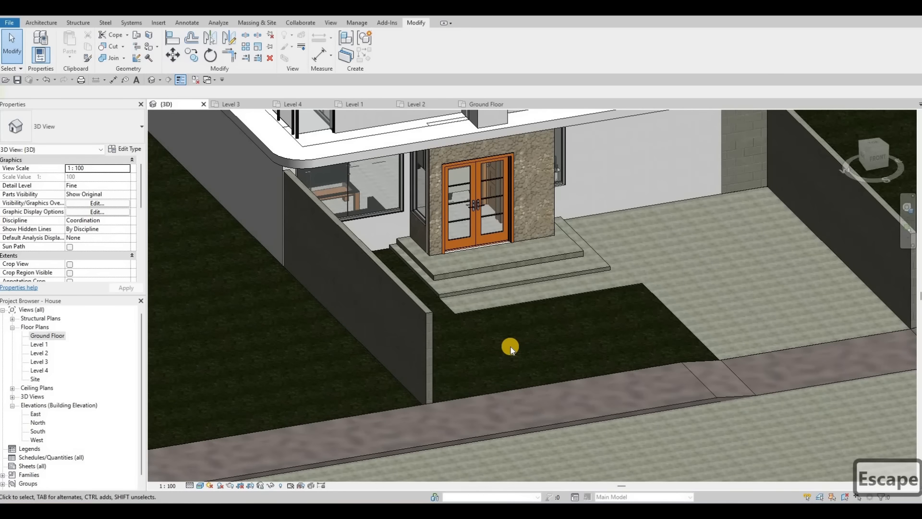
{"action": "scroll", "coordinate": [500, 306], "scroll_direction": "down", "scroll_amount": 1}
{"action": "middle_click_drag", "start_coordinate": [500, 307], "coordinate": [557, 217]}
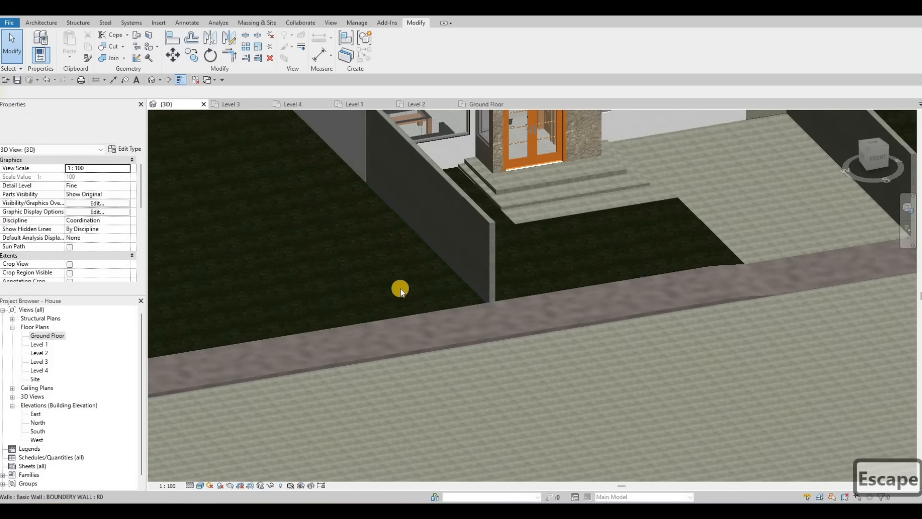
{"action": "scroll", "coordinate": [469, 315], "scroll_direction": "down", "scroll_amount": 2}
{"action": "middle_click_drag", "start_coordinate": [469, 315], "coordinate": [677, 264]}
{"action": "middle_click_drag", "start_coordinate": [215, 293], "coordinate": [376, 248]}
{"action": "scroll", "coordinate": [210, 319], "scroll_direction": "down", "scroll_amount": 2}
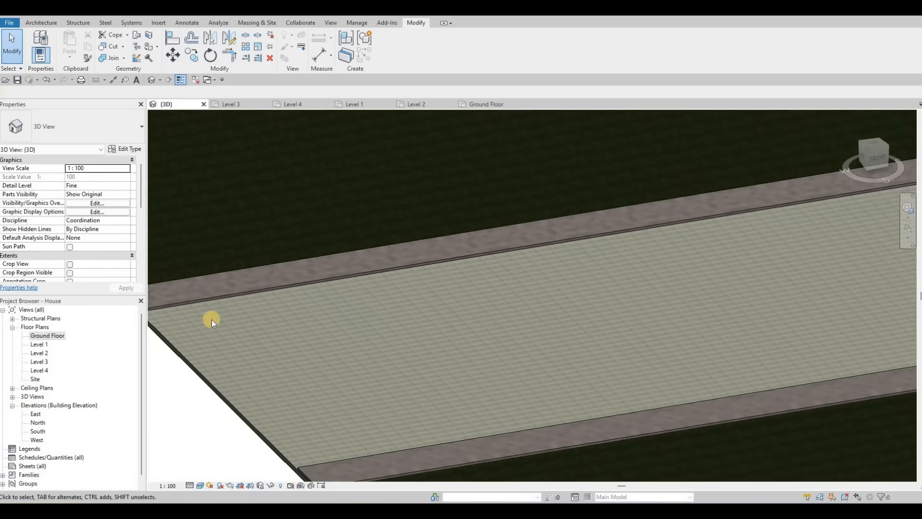
{"action": "scroll", "coordinate": [232, 321], "scroll_direction": "up", "scroll_amount": 4}
{"action": "scroll", "coordinate": [419, 294], "scroll_direction": "down", "scroll_amount": 2}
{"action": "middle_click_drag", "start_coordinate": [419, 294], "coordinate": [661, 288]}
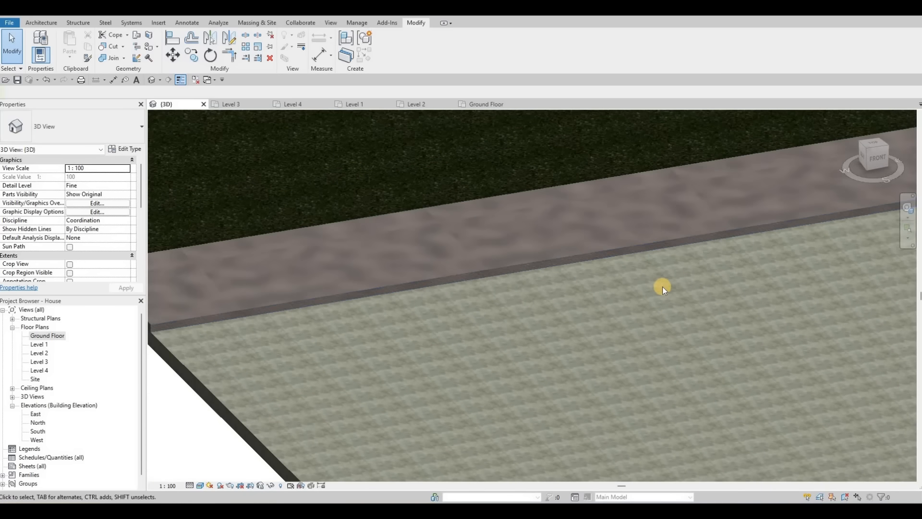
{"action": "scroll", "coordinate": [503, 330], "scroll_direction": "down", "scroll_amount": 1}
{"action": "middle_click_drag", "start_coordinate": [729, 263], "coordinate": [600, 314]}
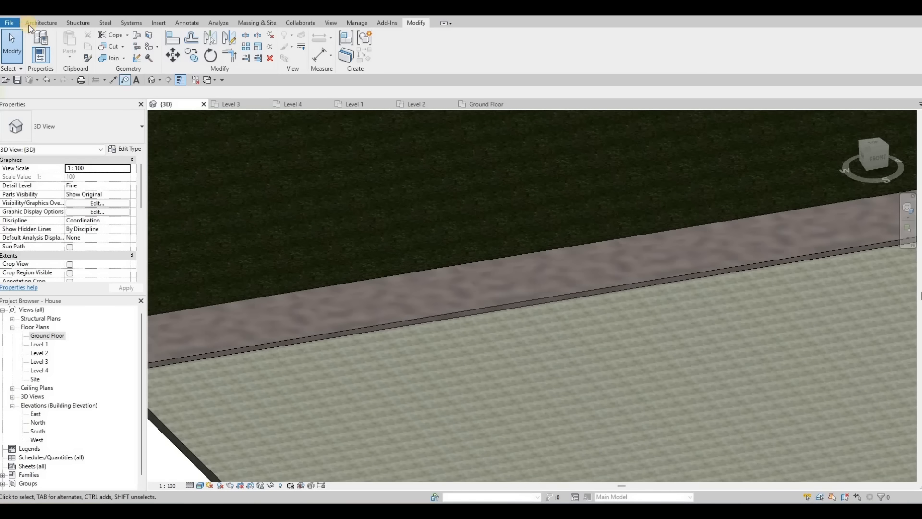
Step: Start a new in-place model in the Generic Models category, accepting the default name
{"action": "left_click", "coordinate": [40, 22]}
{"action": "left_click", "coordinate": [112, 56]}
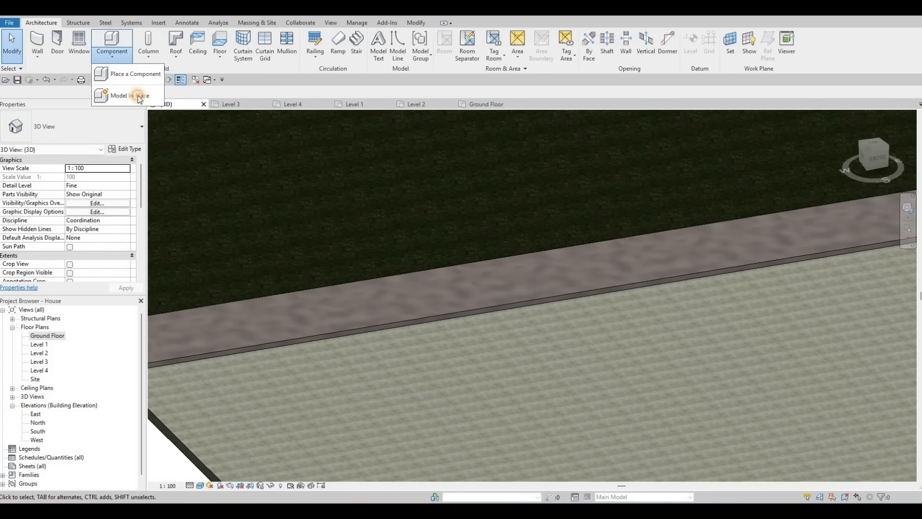
{"action": "left_click", "coordinate": [139, 96]}
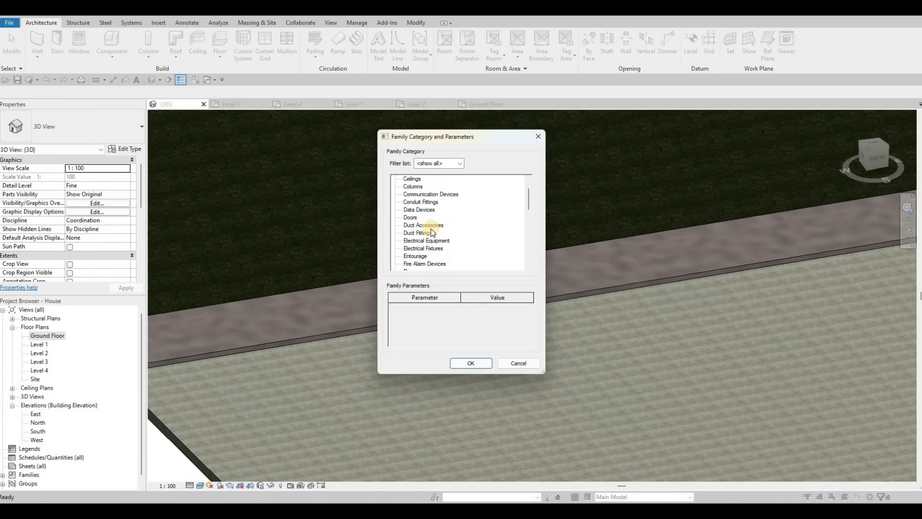
{"action": "scroll", "coordinate": [431, 230], "scroll_direction": "down", "scroll_amount": 1}
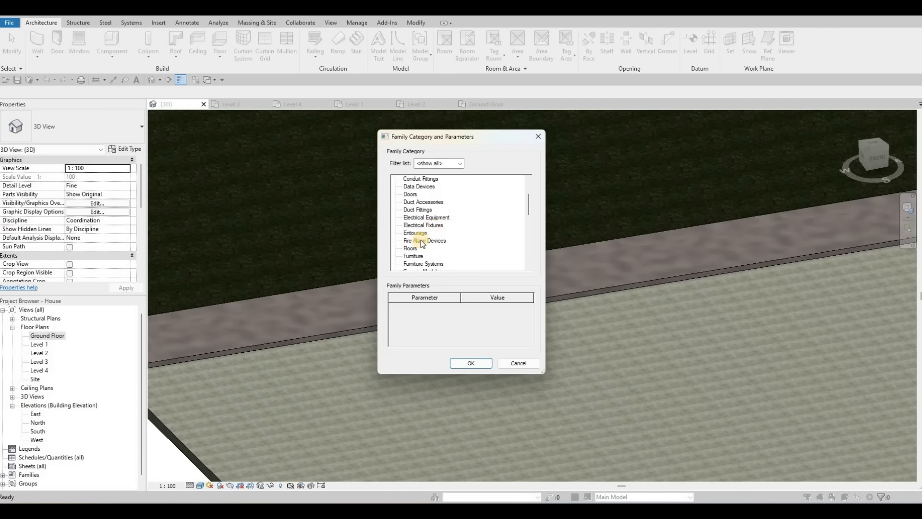
{"action": "scroll", "coordinate": [418, 256], "scroll_direction": "down", "scroll_amount": 1}
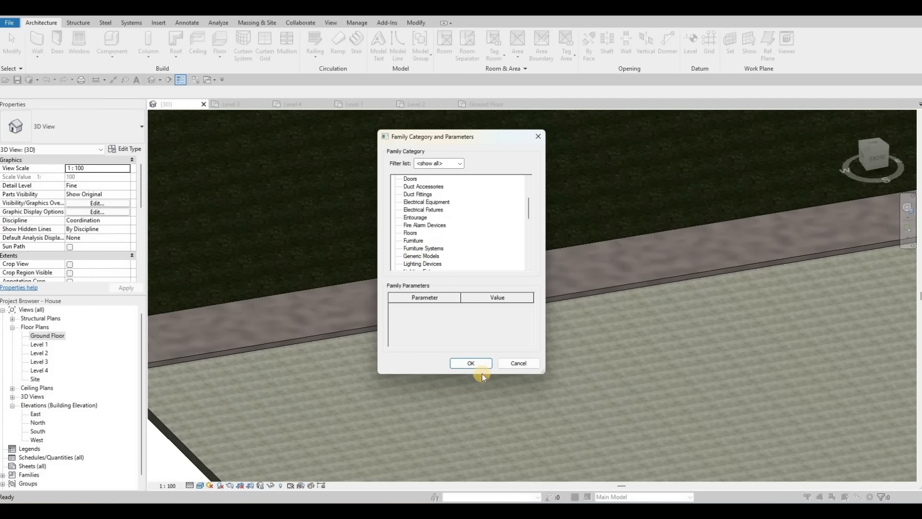
{"action": "left_click", "coordinate": [470, 363]}
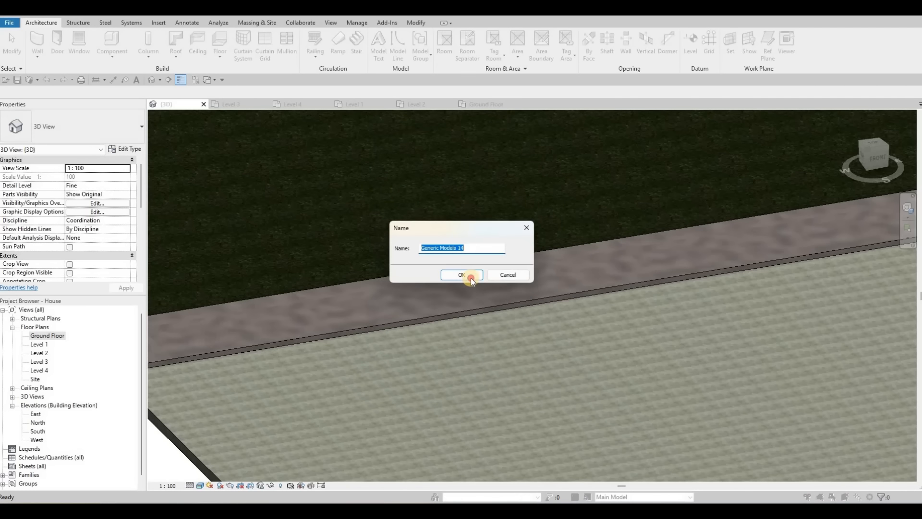
{"action": "left_click", "coordinate": [470, 278]}
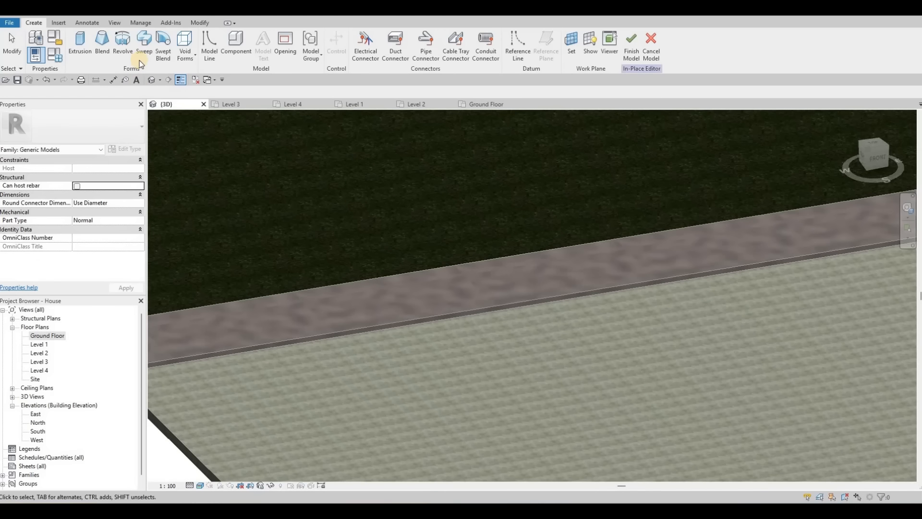
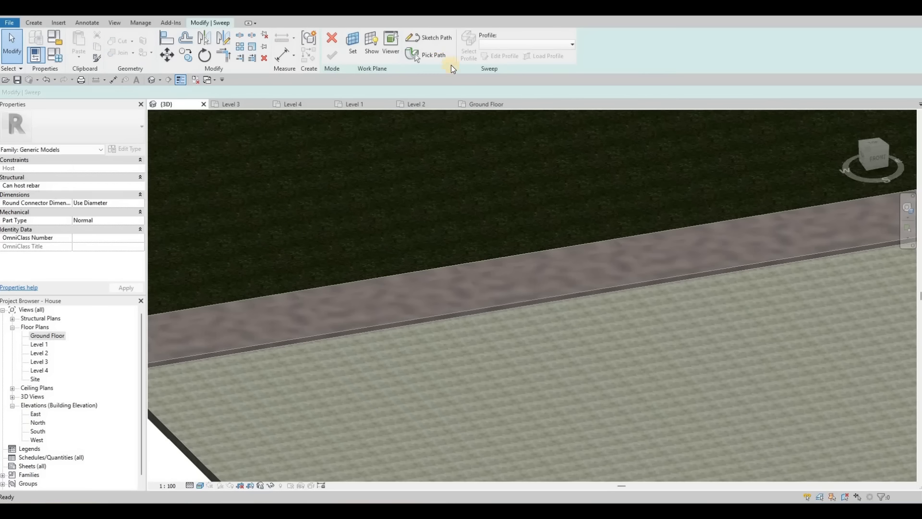
Step: Pick the sidewalk's street-side edge as the sweep path and finish the path
{"action": "left_click", "coordinate": [439, 59]}
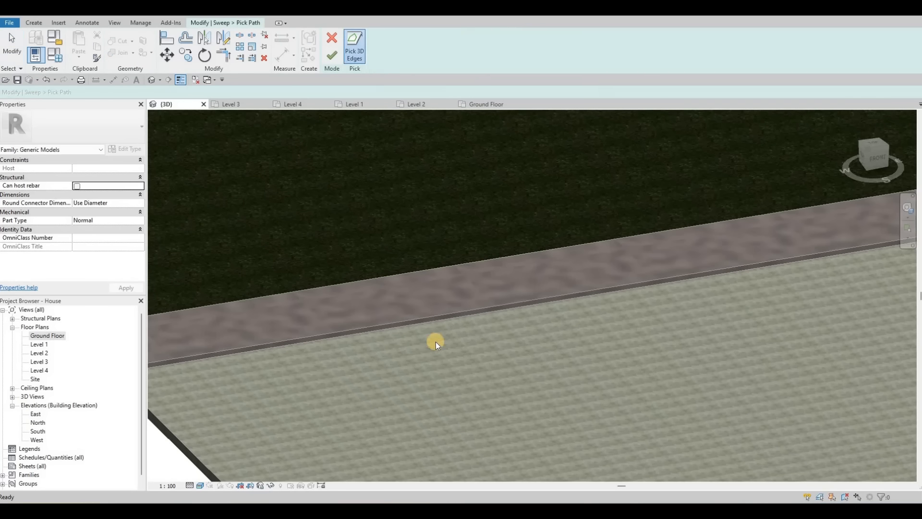
{"action": "left_click", "coordinate": [436, 313]}
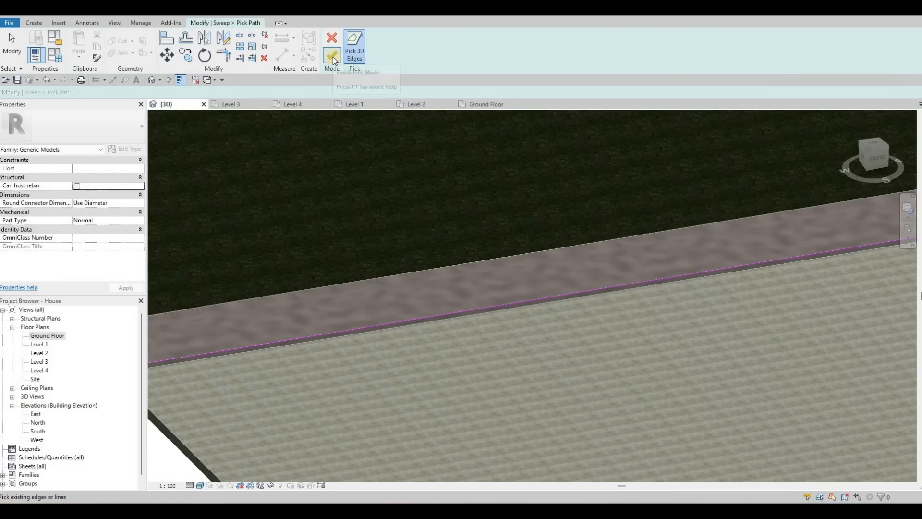
{"action": "middle_click_drag", "start_coordinate": [544, 270], "coordinate": [448, 326]}
{"action": "scroll", "coordinate": [313, 302], "scroll_direction": "down", "scroll_amount": 5}
{"action": "middle_click_drag", "start_coordinate": [576, 273], "coordinate": [269, 281]}
{"action": "scroll", "coordinate": [552, 270], "scroll_direction": "down", "scroll_amount": 1}
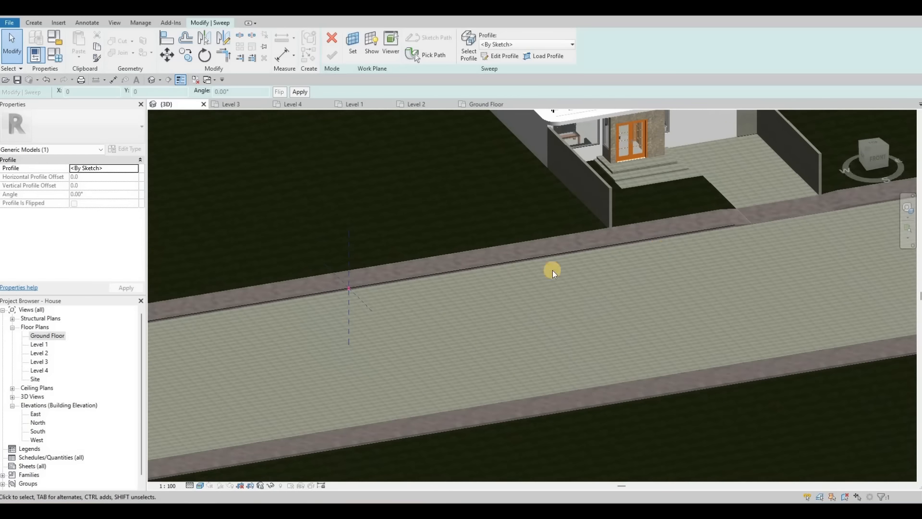
{"action": "middle_click_drag", "start_coordinate": [764, 228], "coordinate": [464, 273]}
{"action": "scroll", "coordinate": [465, 273], "scroll_direction": "down", "scroll_amount": 1}
{"action": "scroll", "coordinate": [653, 234], "scroll_direction": "down", "scroll_amount": 1}
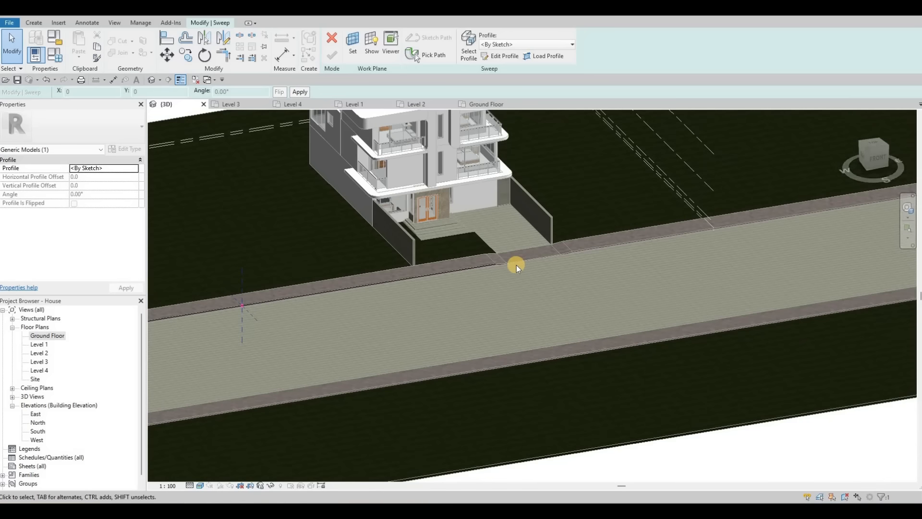
{"action": "middle_click_drag", "start_coordinate": [528, 285], "coordinate": [312, 309], "text": "shift"}
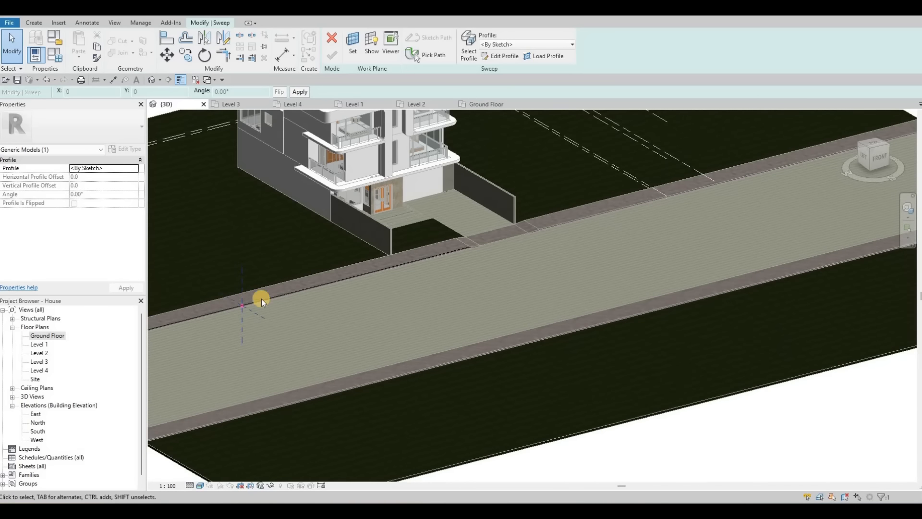
{"action": "middle_click_drag", "start_coordinate": [200, 301], "coordinate": [238, 299]}
{"action": "scroll", "coordinate": [253, 308], "scroll_direction": "up", "scroll_amount": 2}
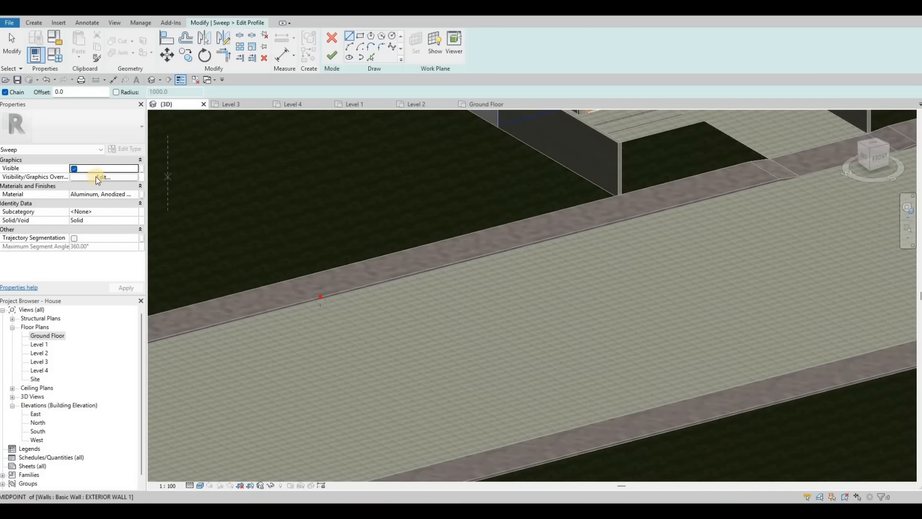
Step: Set the sweep's material to Concrete, Cast-in-Place - C10 from the AEC Materials concrete library
{"action": "left_click", "coordinate": [136, 194]}
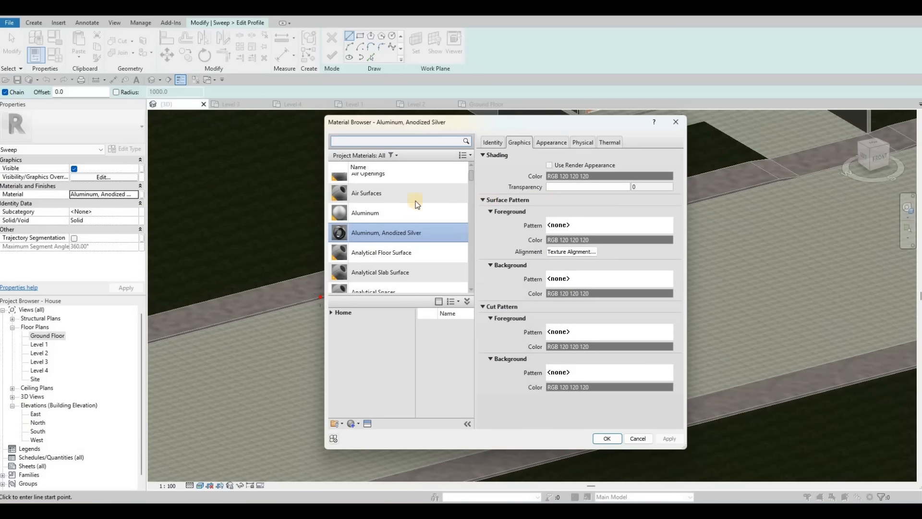
{"action": "left_click", "coordinate": [333, 312]}
{"action": "left_click", "coordinate": [333, 331]}
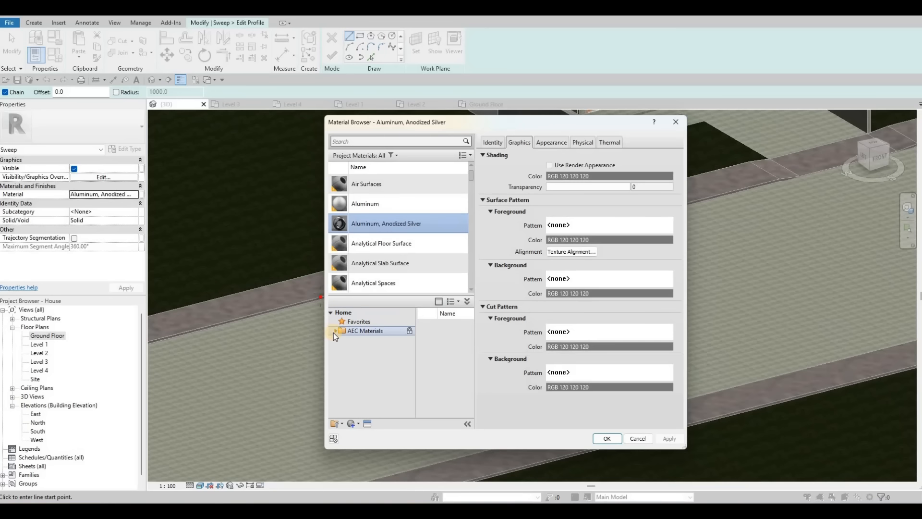
{"action": "left_click", "coordinate": [335, 331]}
{"action": "left_click", "coordinate": [365, 359]}
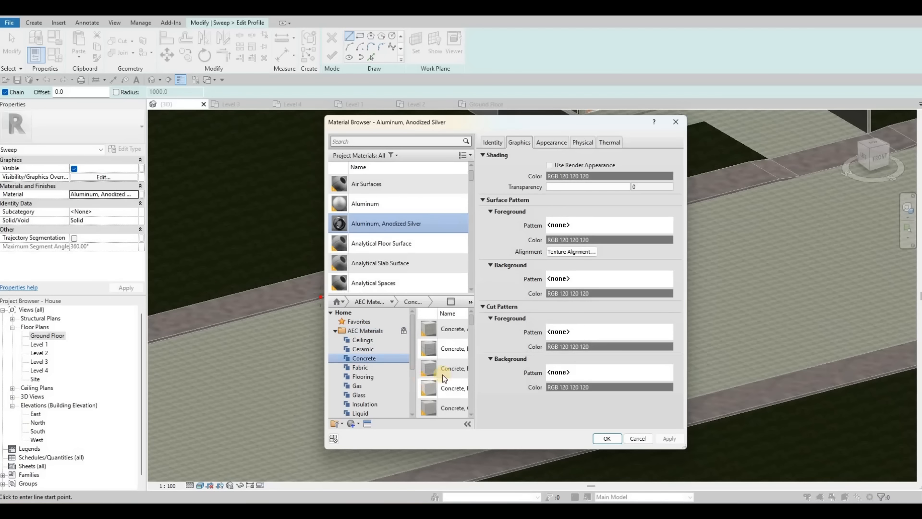
{"action": "scroll", "coordinate": [449, 385], "scroll_direction": "down", "scroll_amount": 5}
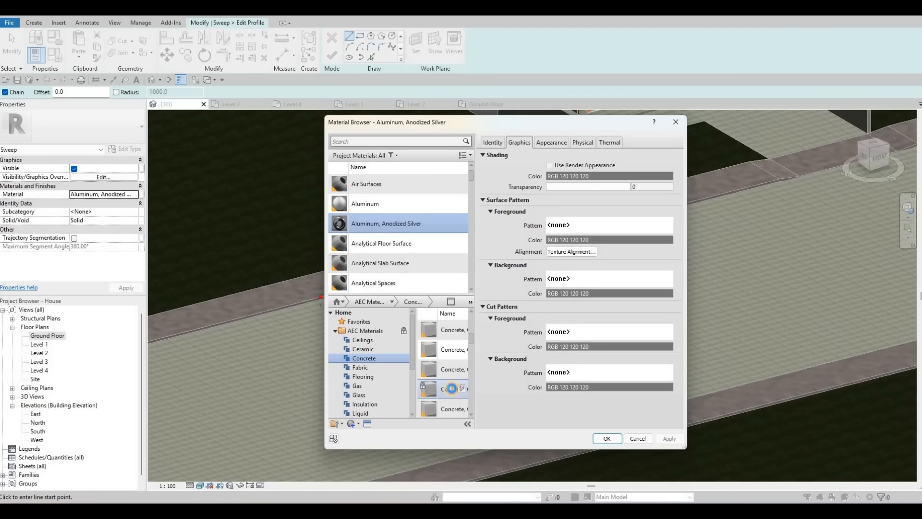
{"action": "left_click", "coordinate": [454, 387]}
{"action": "key", "text": "Escape"}
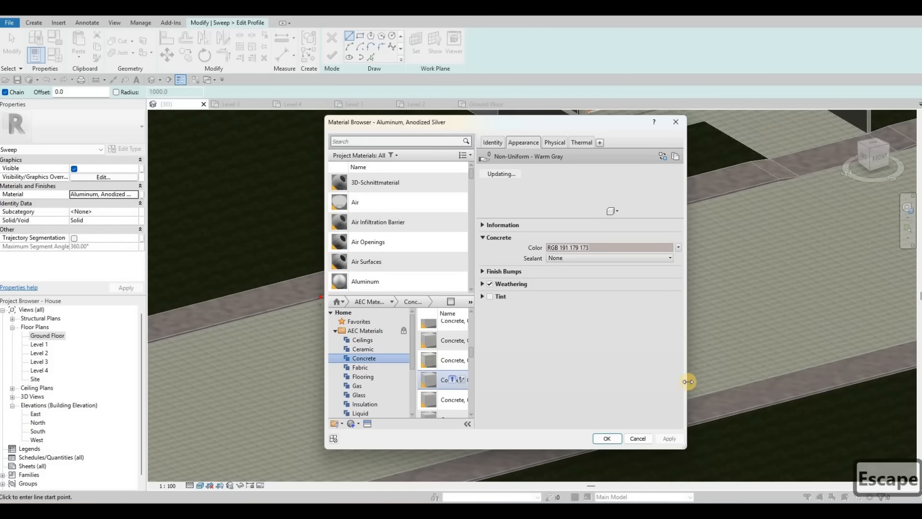
{"action": "left_click", "coordinate": [607, 438]}
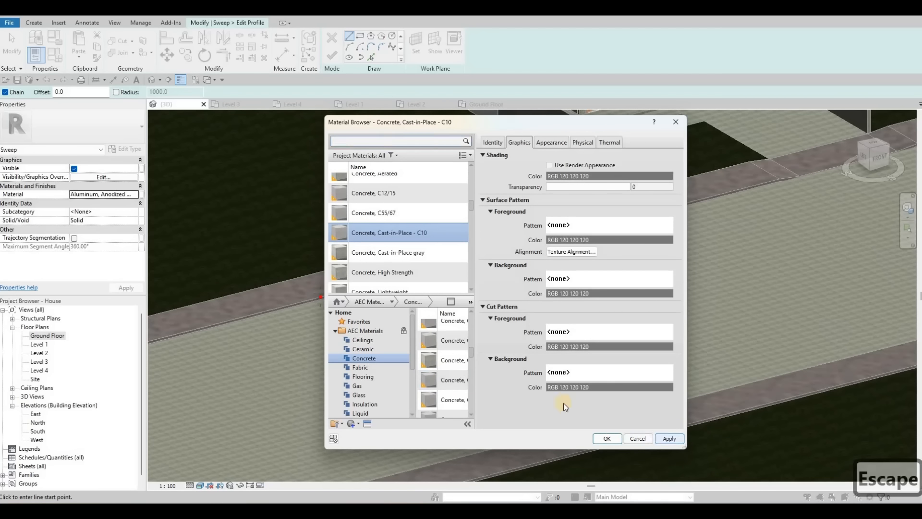
Step: Draw a narrow rectangular profile against the curb face at the path's start point
{"action": "scroll", "coordinate": [320, 298], "scroll_direction": "up", "scroll_amount": 5}
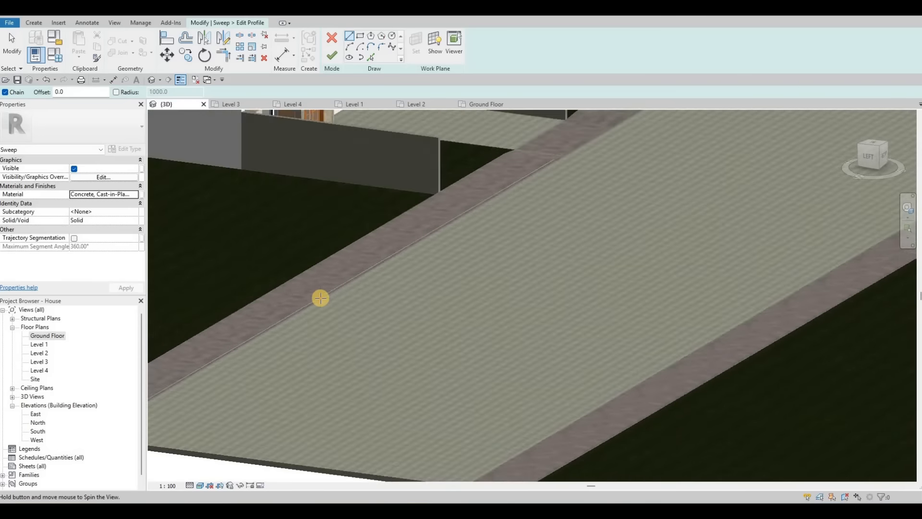
{"action": "scroll", "coordinate": [321, 298], "scroll_direction": "up", "scroll_amount": 3}
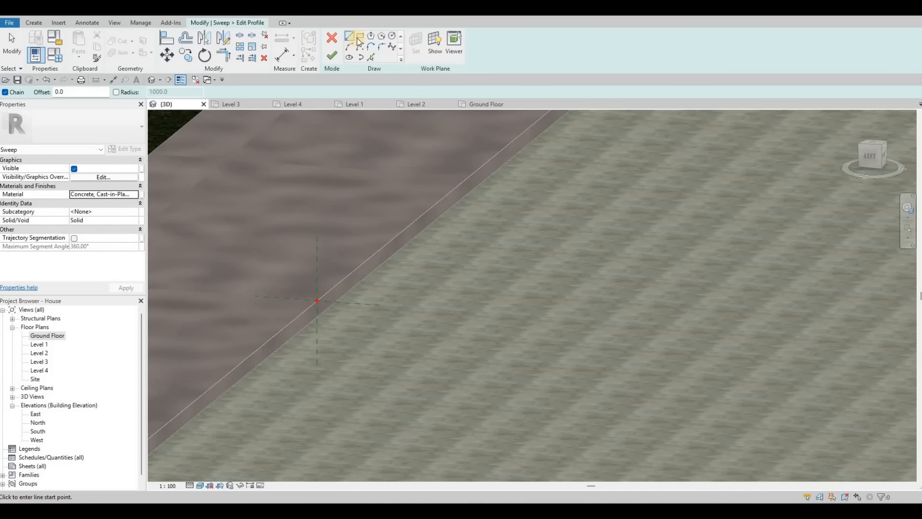
{"action": "left_click", "coordinate": [360, 59]}
{"action": "scroll", "coordinate": [317, 310], "scroll_direction": "up", "scroll_amount": 2}
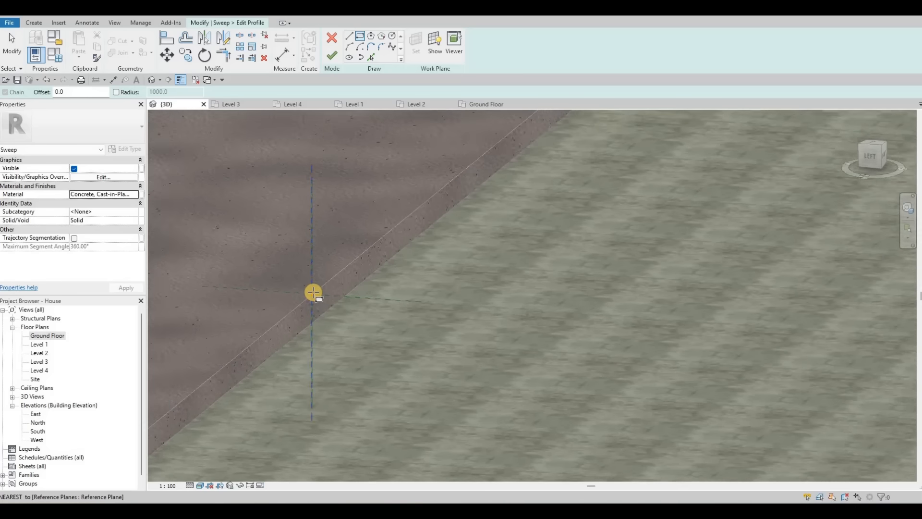
{"action": "left_click", "coordinate": [314, 328]}
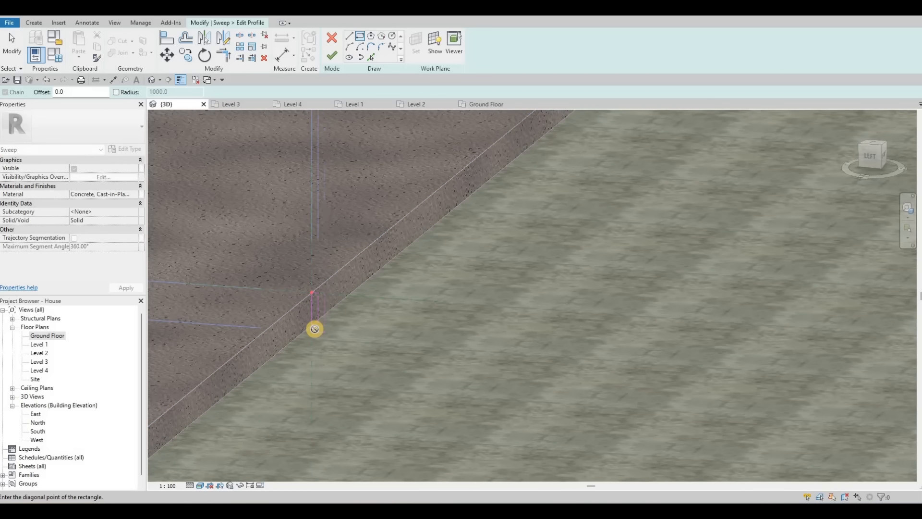
{"action": "scroll", "coordinate": [315, 324], "scroll_direction": "up", "scroll_amount": 2}
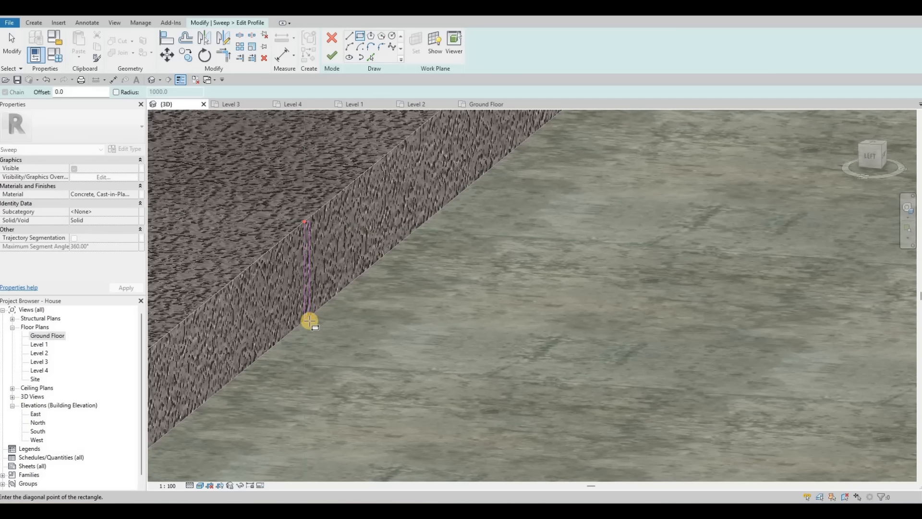
{"action": "key", "text": "Escape"}
{"action": "key", "text": "Escape"}
{"action": "scroll", "coordinate": [305, 326], "scroll_direction": "up", "scroll_amount": 3}
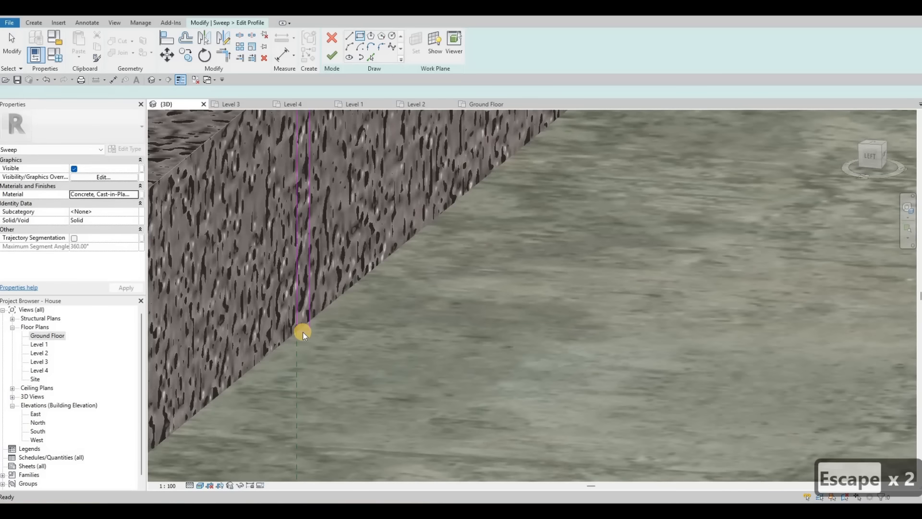
Step: Stretch the profile rectangle's vertical edge upward to the top of the curb
{"action": "left_click", "coordinate": [306, 327]}
{"action": "mouse_move", "coordinate": [300, 337]}
{"action": "middle_mouse_down", "text": "shift"}
{"action": "mouse_move", "coordinate": [312, 361]}
{"action": "mouse_move", "coordinate": [301, 235]}
{"action": "middle_mouse_up", "text": "shift"}
{"action": "key", "text": "Escape"}
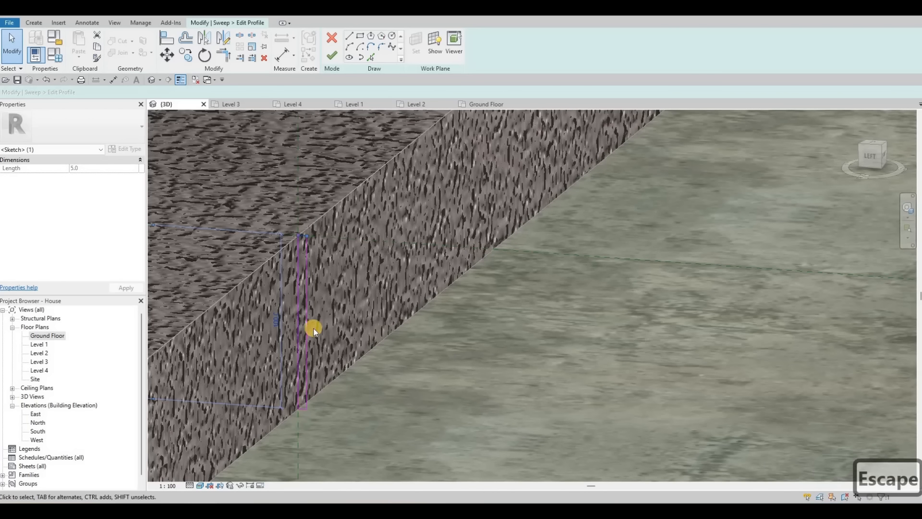
{"action": "key", "text": "Escape"}
{"action": "left_click", "coordinate": [307, 256]}
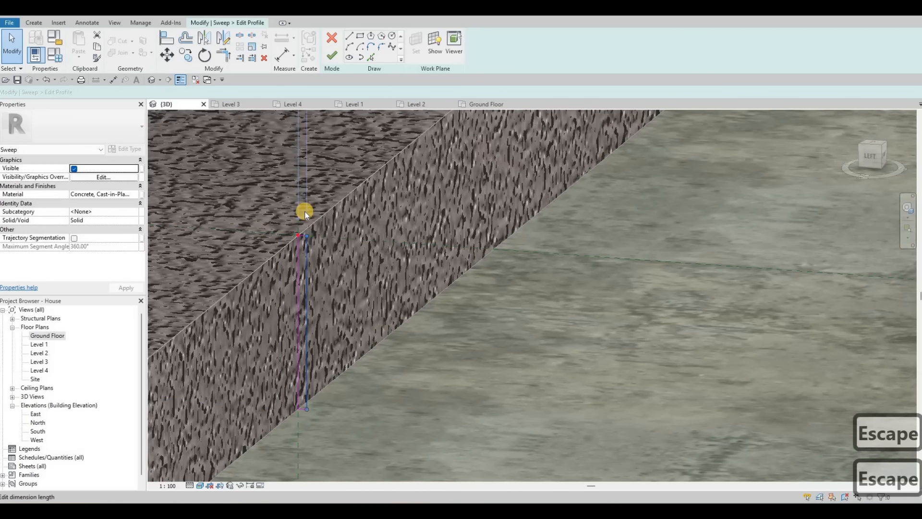
{"action": "scroll", "coordinate": [293, 222], "scroll_direction": "up", "scroll_amount": 2}
{"action": "mouse_move", "coordinate": [298, 269]}
{"action": "middle_mouse_down", "text": "shift"}
{"action": "mouse_move", "coordinate": [463, 325]}
{"action": "mouse_move", "coordinate": [416, 139]}
{"action": "mouse_move", "coordinate": [354, 33]}
{"action": "middle_mouse_up", "text": "shift"}
{"action": "key", "text": "Escape"}
Step: Draw a second rectangle at the top of the profile and set its length to 25
{"action": "left_click", "coordinate": [361, 35]}
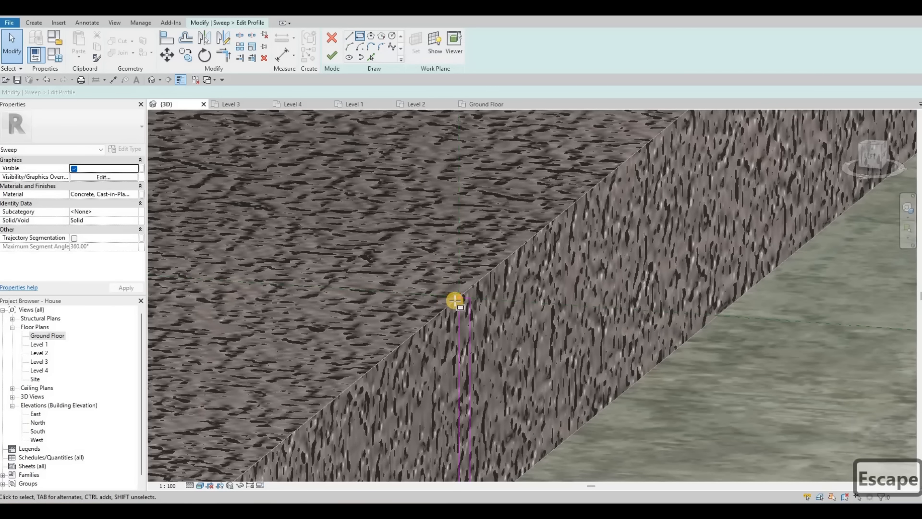
{"action": "left_click", "coordinate": [384, 282]}
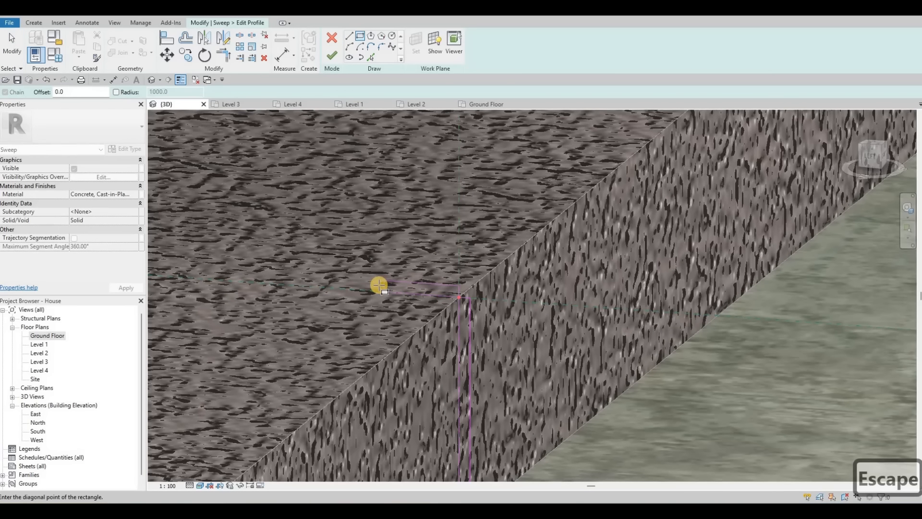
{"action": "scroll", "coordinate": [376, 288], "scroll_direction": "up", "scroll_amount": 1}
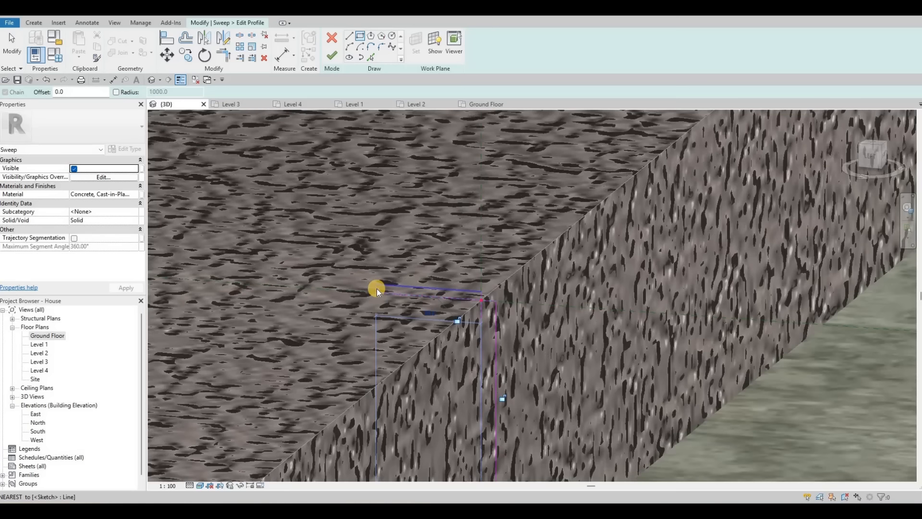
{"action": "key", "text": "Escape"}
{"action": "key", "text": "Escape"}
{"action": "left_click", "coordinate": [431, 305]}
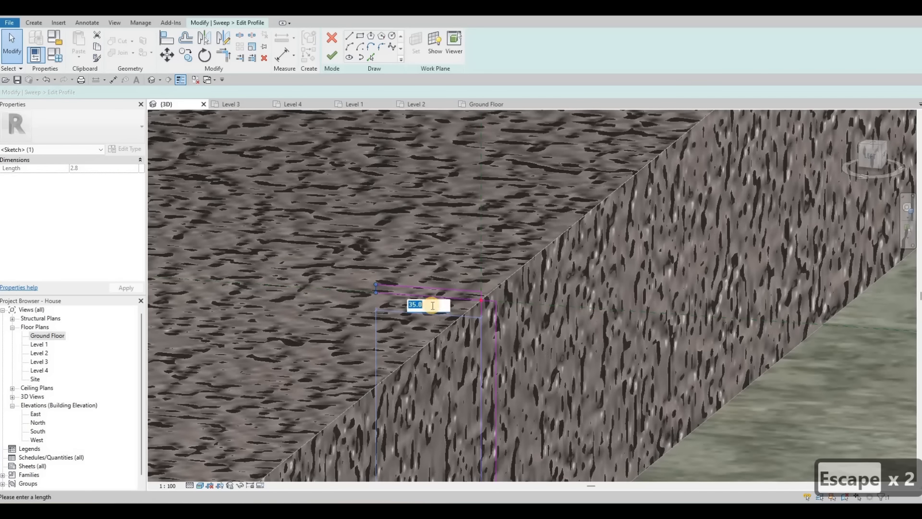
{"action": "type", "text": "25"}
{"action": "key", "text": "Return"}
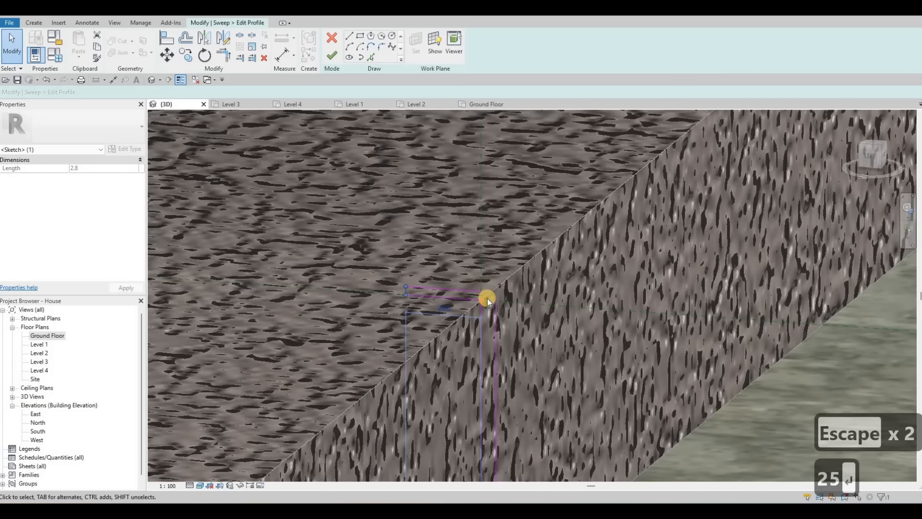
{"action": "key", "text": "Escape"}
{"action": "key", "text": "Escape"}
{"action": "key", "text": "Escape"}
{"action": "scroll", "coordinate": [467, 245], "scroll_direction": "up", "scroll_amount": 1}
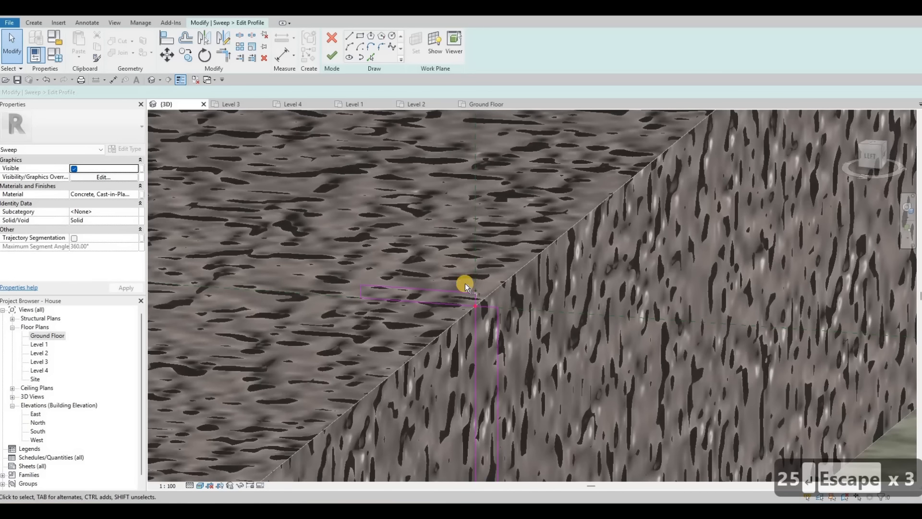
Step: Delete an overlapping line from the profile sketch at the top corner
{"action": "key", "text": "t"}
{"action": "key", "text": "r"}
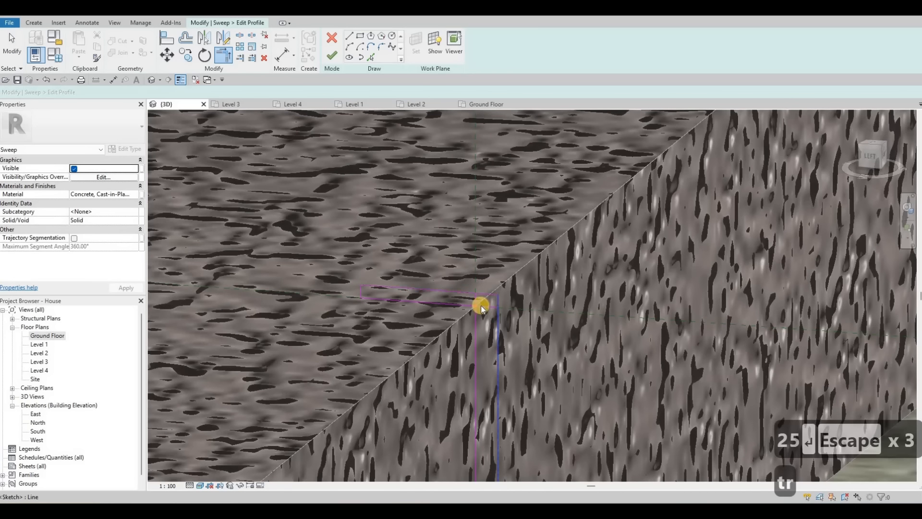
{"action": "scroll", "coordinate": [481, 305], "scroll_direction": "up", "scroll_amount": 1}
{"action": "key", "text": "Escape"}
{"action": "left_click", "coordinate": [472, 298]}
{"action": "key", "text": "Delete"}
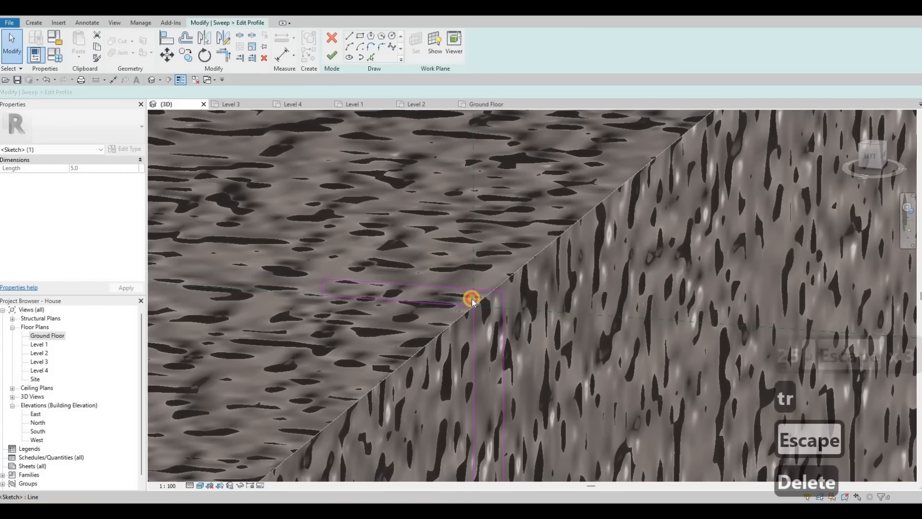
{"action": "key", "text": "Delete"}
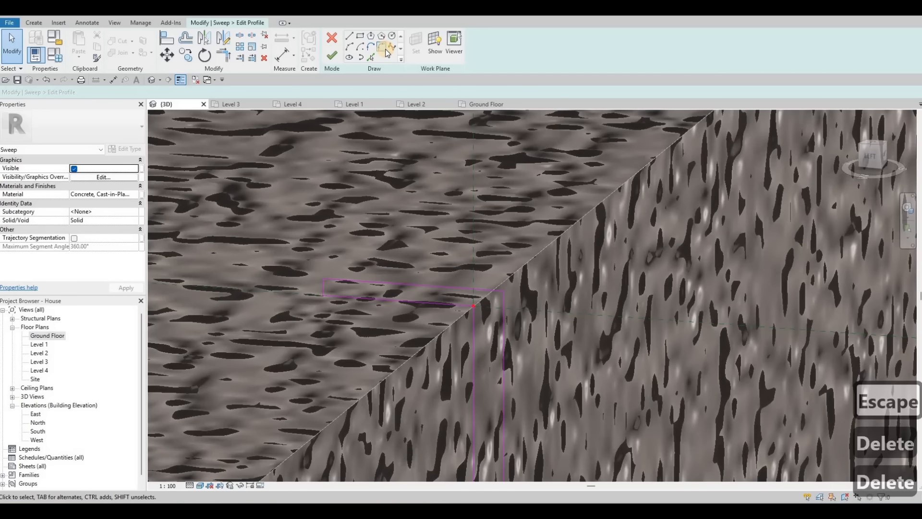
Step: Fillet the corner between the two profile lines at the top of the curb face
{"action": "left_click", "coordinate": [386, 50]}
{"action": "left_click", "coordinate": [496, 299]}
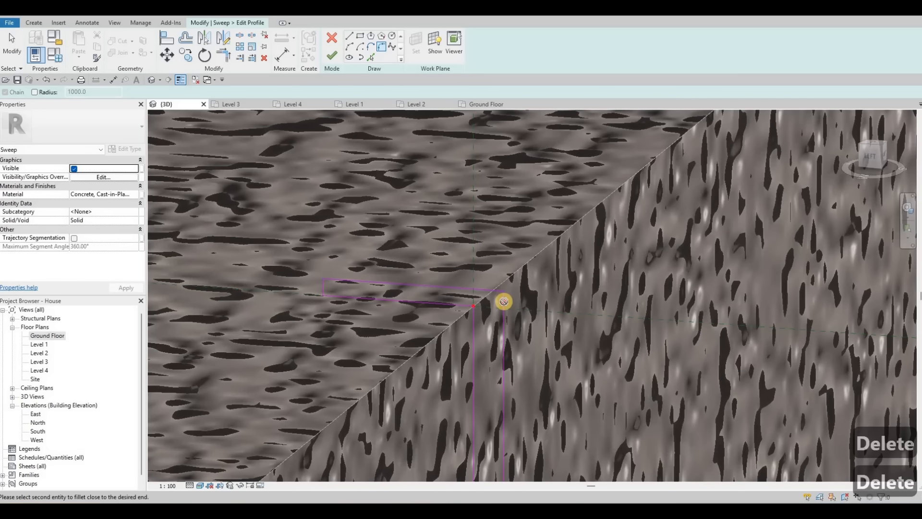
{"action": "left_click", "coordinate": [497, 301]}
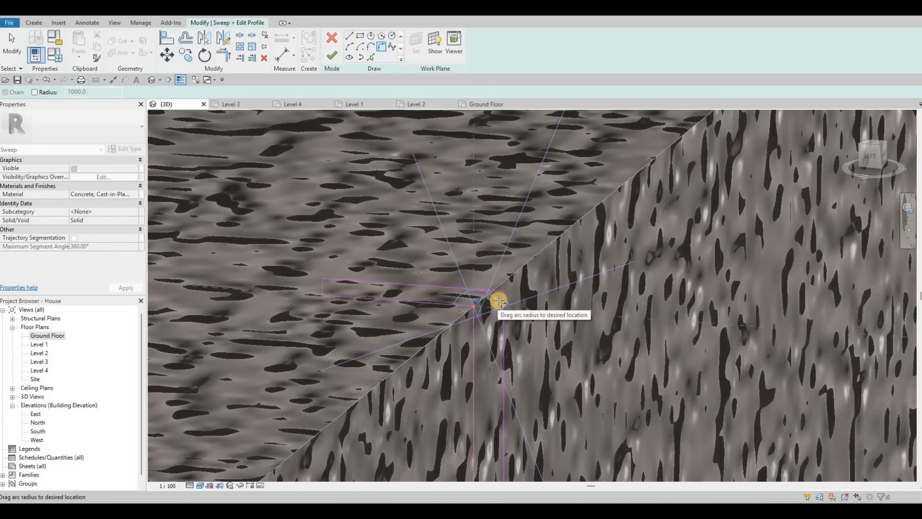
{"action": "left_click", "coordinate": [469, 335]}
{"action": "mouse_move", "coordinate": [447, 379]}
{"action": "middle_mouse_down"}
{"action": "mouse_move", "coordinate": [437, 241]}
{"action": "mouse_move", "coordinate": [418, 156]}
{"action": "middle_mouse_up"}
{"action": "middle_click_drag", "start_coordinate": [467, 476], "coordinate": [446, 320]}
{"action": "scroll", "coordinate": [427, 365], "scroll_direction": "up", "scroll_amount": 1}
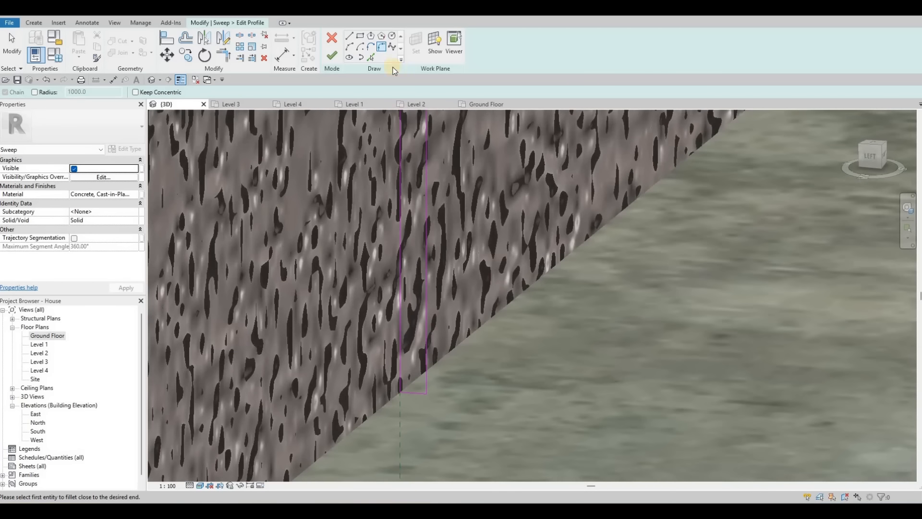
Step: Draw another rectangle along the ground at the base of the curb face
{"action": "key", "text": "Escape"}
{"action": "left_click", "coordinate": [361, 38]}
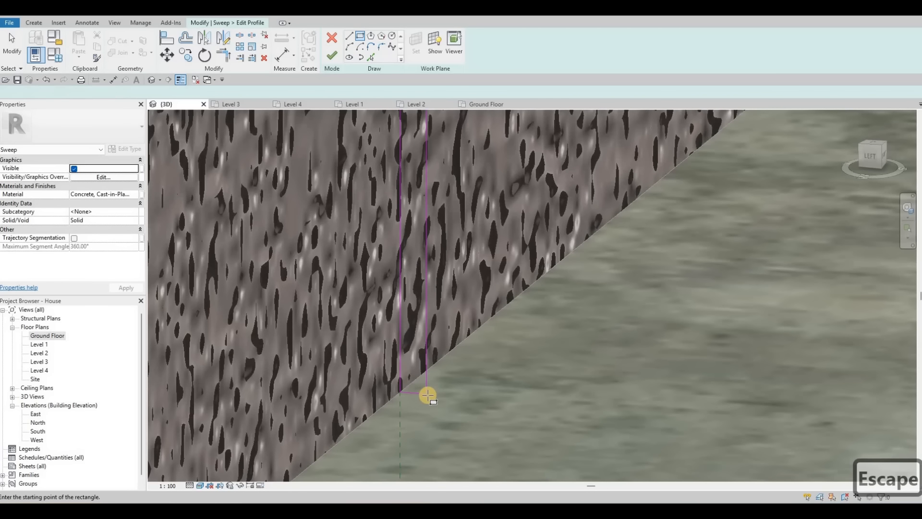
{"action": "left_click", "coordinate": [675, 407]}
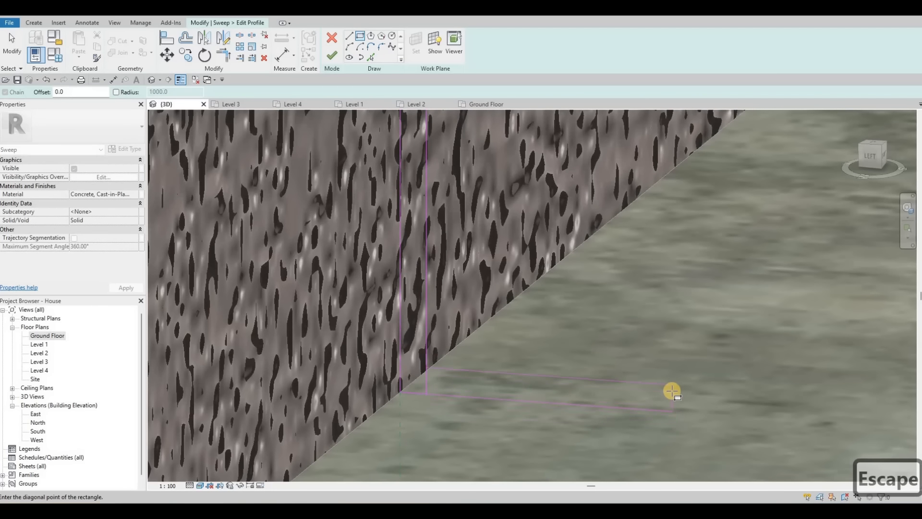
{"action": "left_click", "coordinate": [645, 399]}
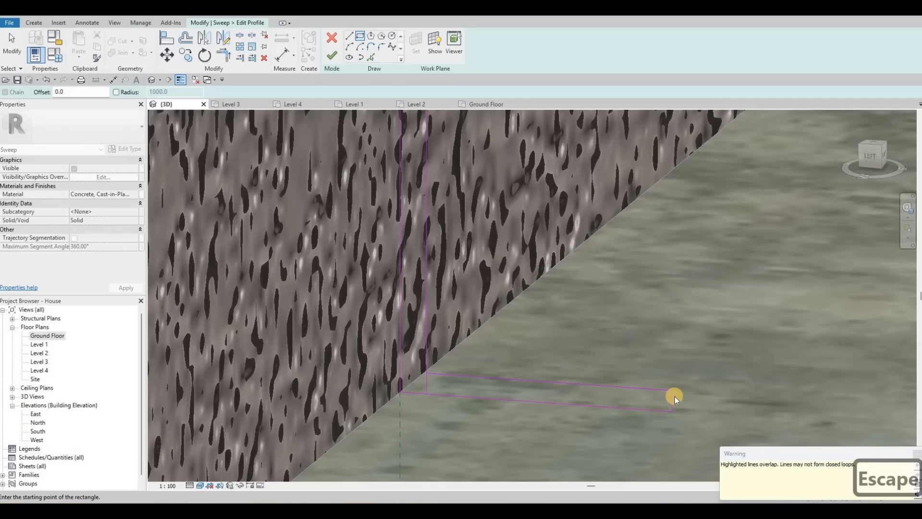
Step: Set the length of the rectangle at the base of the curb profile to 50
{"action": "key", "text": "Escape"}
{"action": "key", "text": "Escape"}
{"action": "left_click", "coordinate": [557, 361]}
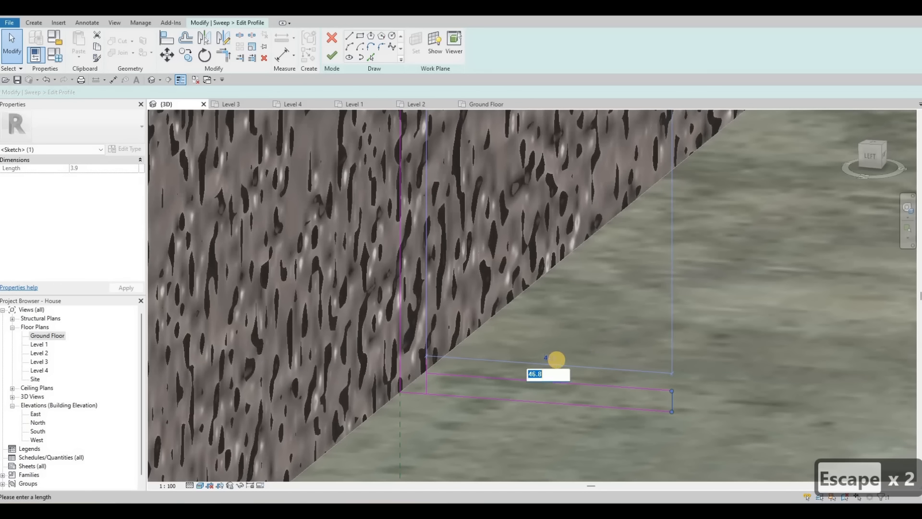
{"action": "type", "text": "50"}
{"action": "key", "text": "Return"}
{"action": "key", "text": "Escape"}
{"action": "key", "text": "Escape"}
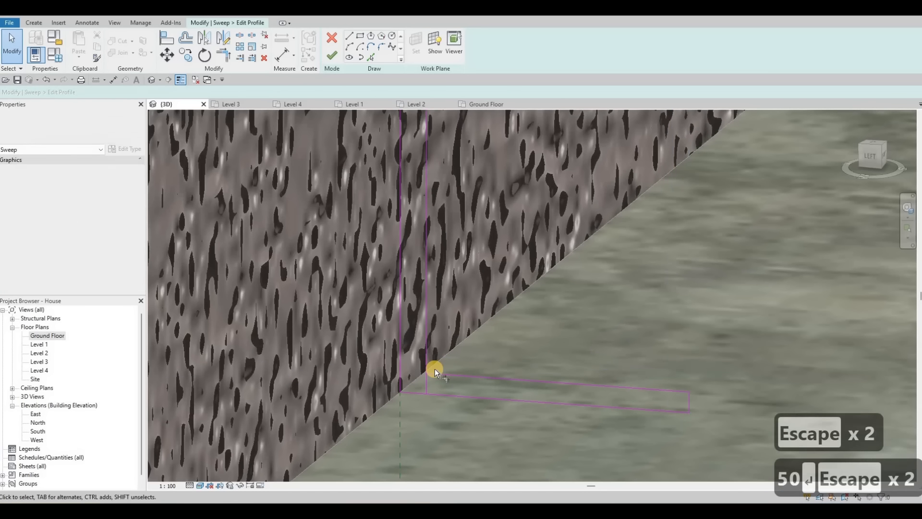
Step: Trim the base corner of the profile and delete the overlapping vertical line there
{"action": "key", "text": "t"}
{"action": "key", "text": "r"}
{"action": "left_click", "coordinate": [430, 355]}
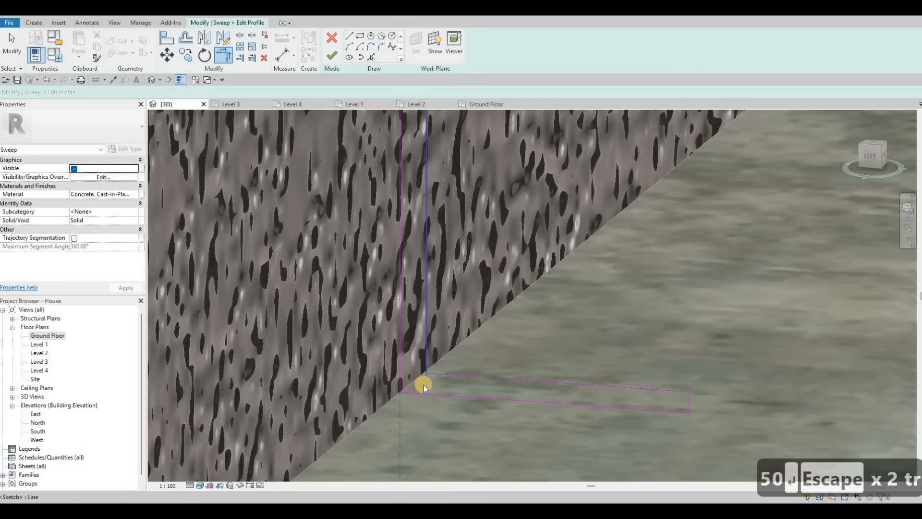
{"action": "key", "text": "Escape"}
{"action": "key", "text": "Escape"}
{"action": "left_click", "coordinate": [427, 370]}
{"action": "key", "text": "Delete"}
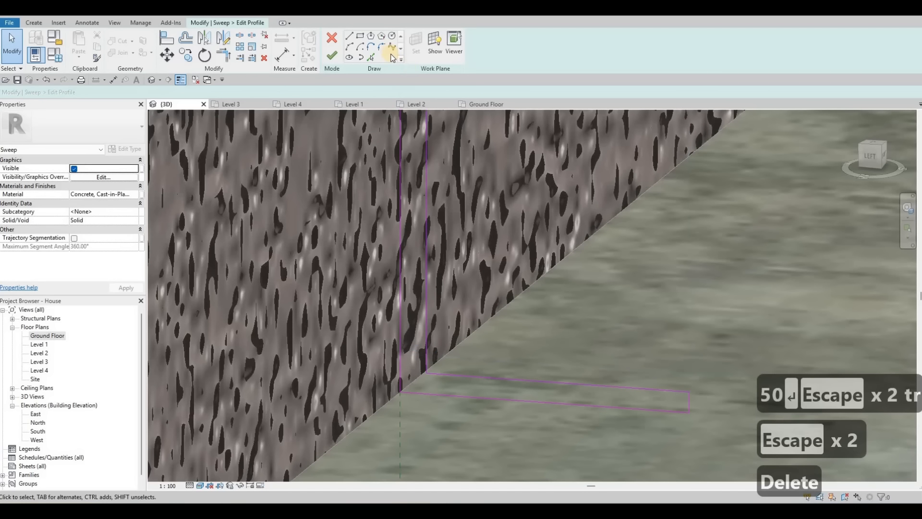
Step: Fillet the inner corner at the base of the curb profile with a radius of 4
{"action": "left_click", "coordinate": [452, 376]}
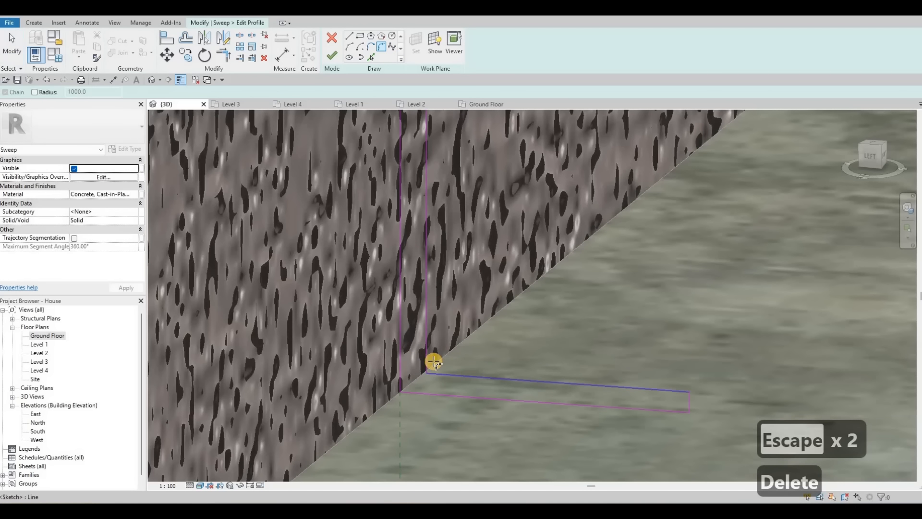
{"action": "left_click", "coordinate": [428, 358]}
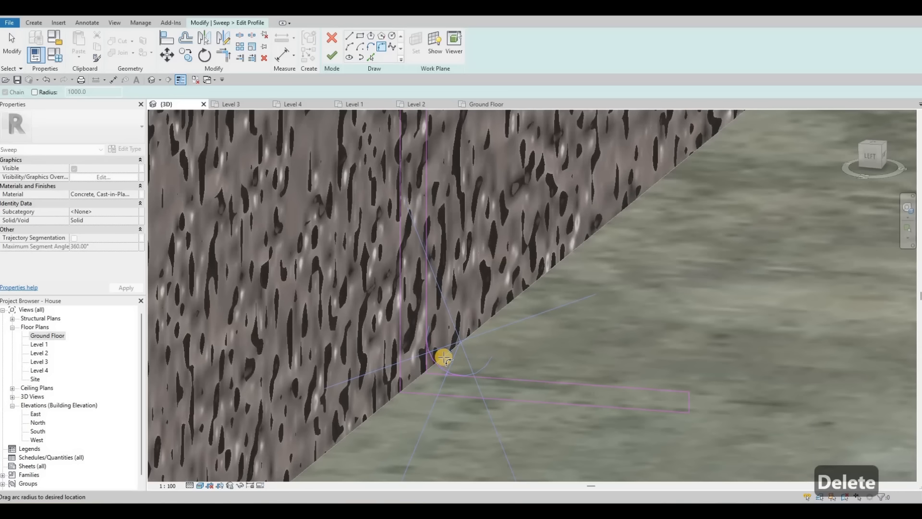
{"action": "left_click", "coordinate": [442, 357]}
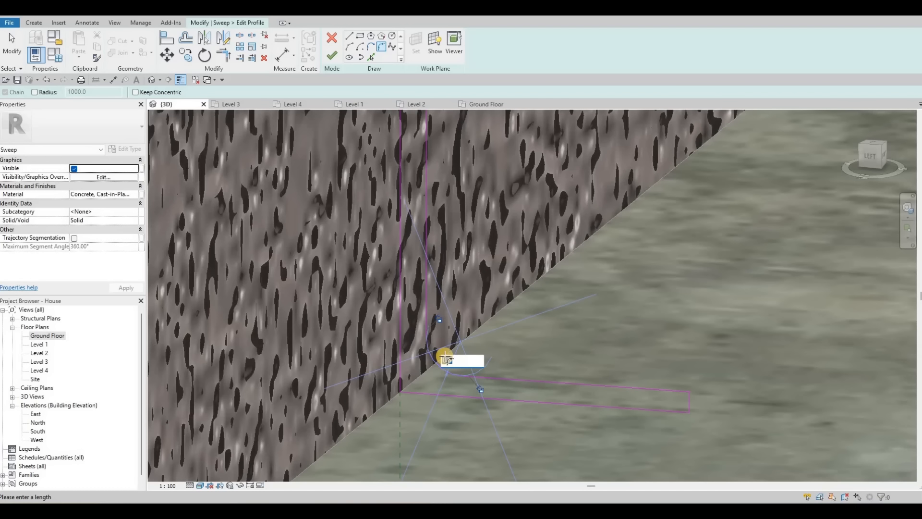
{"action": "type", "text": "4"}
{"action": "key", "text": "Return"}
{"action": "key", "text": "Escape"}
{"action": "key", "text": "Escape"}
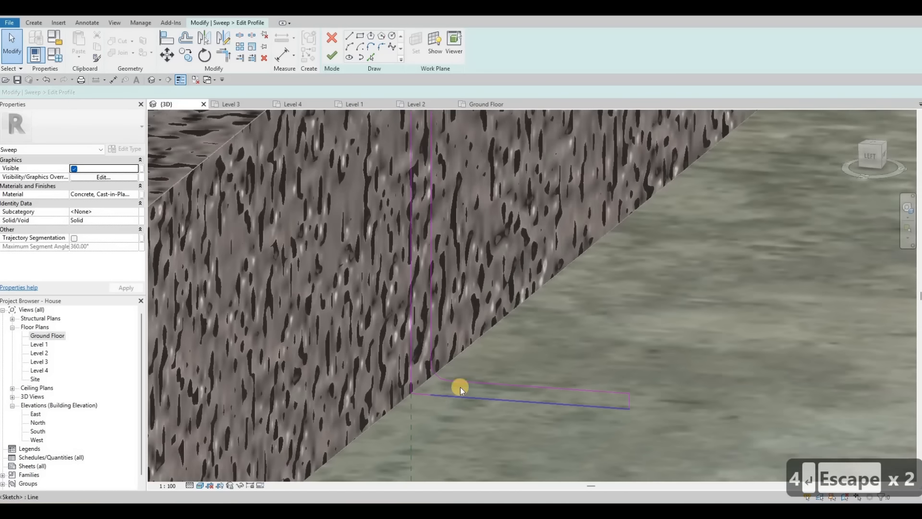
Step: Finish the curb profile sketch and complete the sweep
{"action": "scroll", "coordinate": [460, 388], "scroll_direction": "down", "scroll_amount": 3}
{"action": "middle_click_drag", "start_coordinate": [400, 315], "coordinate": [357, 362]}
{"action": "scroll", "coordinate": [357, 362], "scroll_direction": "down", "scroll_amount": 1}
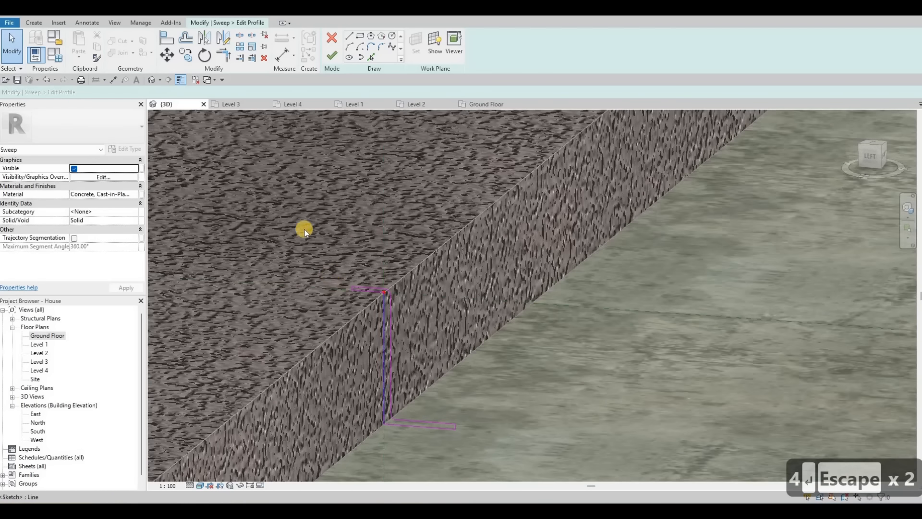
{"action": "middle_click_drag", "start_coordinate": [435, 411], "coordinate": [417, 368]}
{"action": "key", "text": "Escape"}
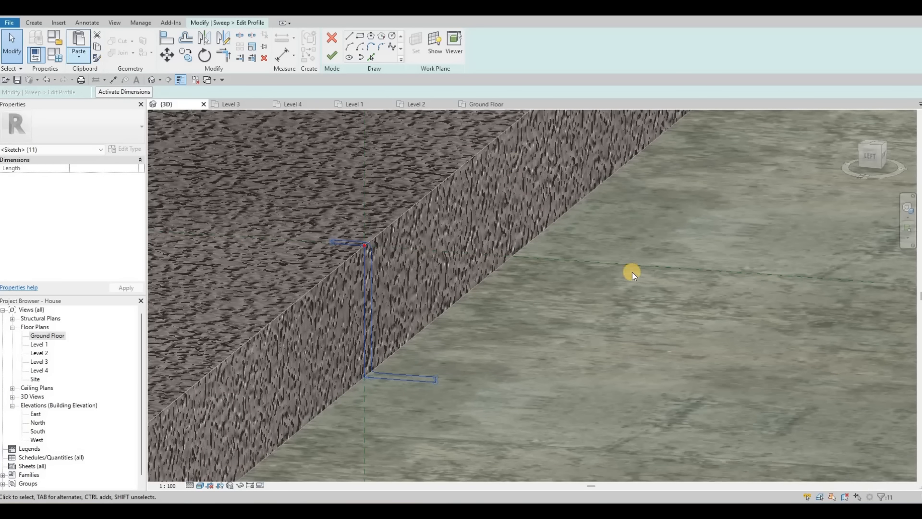
{"action": "middle_click_drag", "start_coordinate": [328, 297], "coordinate": [196, 312]}
{"action": "scroll", "coordinate": [503, 299], "scroll_direction": "down", "scroll_amount": 6}
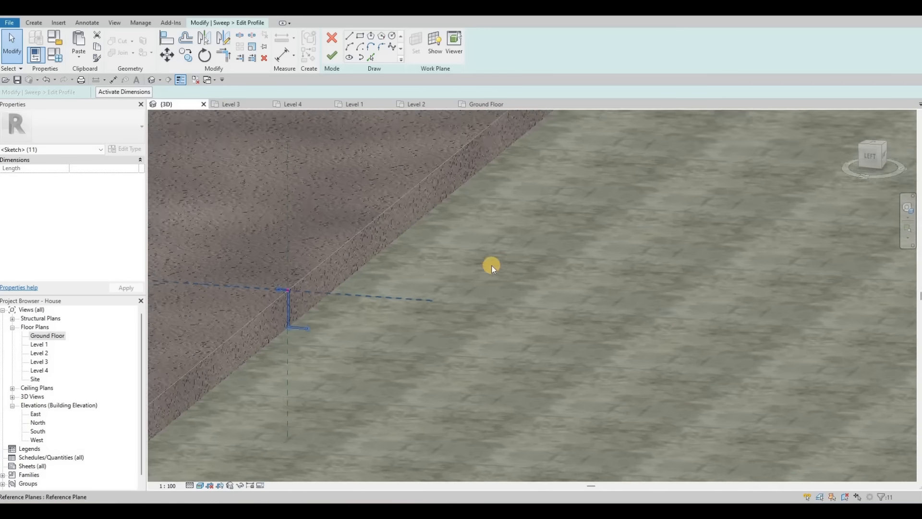
{"action": "middle_click_drag", "start_coordinate": [310, 250], "coordinate": [377, 261]}
{"action": "scroll", "coordinate": [553, 292], "scroll_direction": "down", "scroll_amount": 1}
{"action": "scroll", "coordinate": [553, 292], "scroll_direction": "down", "scroll_amount": 2}
{"action": "middle_click_drag", "start_coordinate": [619, 297], "coordinate": [391, 255]}
{"action": "scroll", "coordinate": [497, 249], "scroll_direction": "down", "scroll_amount": 2}
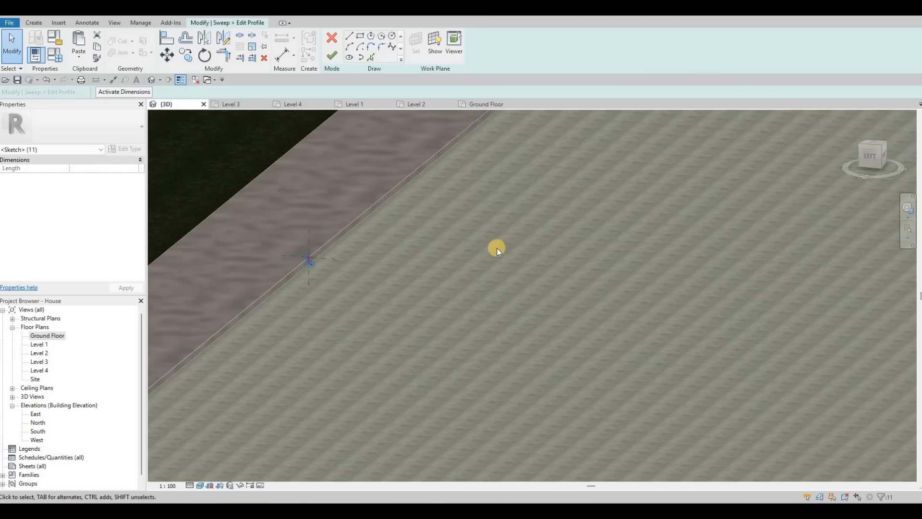
{"action": "middle_click_drag", "start_coordinate": [310, 250], "coordinate": [494, 252]}
{"action": "scroll", "coordinate": [494, 252], "scroll_direction": "up", "scroll_amount": 3}
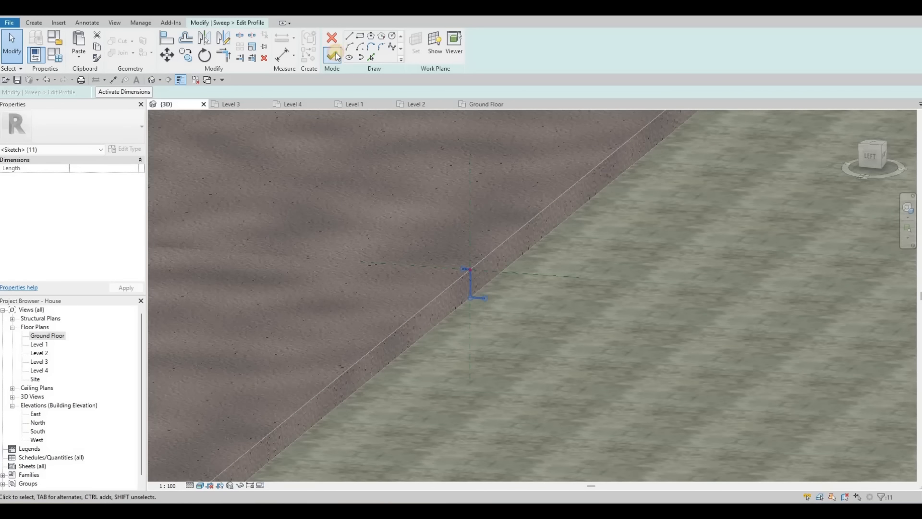
{"action": "left_click", "coordinate": [337, 55]}
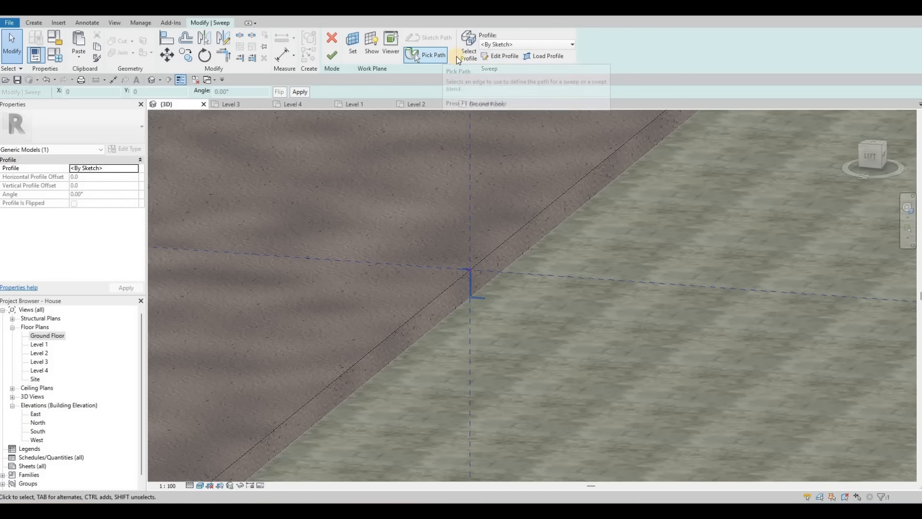
{"action": "left_click", "coordinate": [335, 56]}
Step: Inspect the new curb sweep along the sidewalk edge from several angles
{"action": "middle_click_drag", "start_coordinate": [376, 315], "coordinate": [571, 278]}
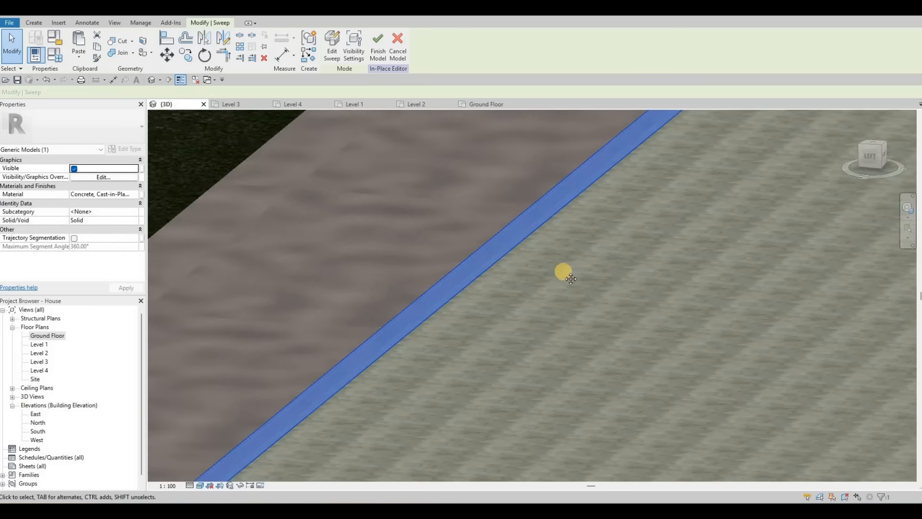
{"action": "scroll", "coordinate": [571, 278], "scroll_direction": "down", "scroll_amount": 5}
{"action": "middle_click_drag", "start_coordinate": [611, 136], "coordinate": [436, 317]}
{"action": "scroll", "coordinate": [533, 264], "scroll_direction": "down", "scroll_amount": 1}
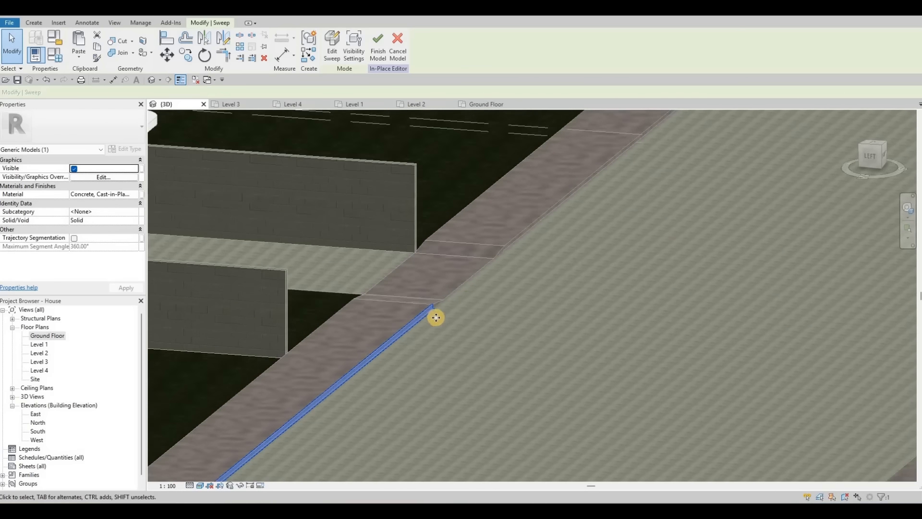
{"action": "scroll", "coordinate": [435, 318], "scroll_direction": "up", "scroll_amount": 5}
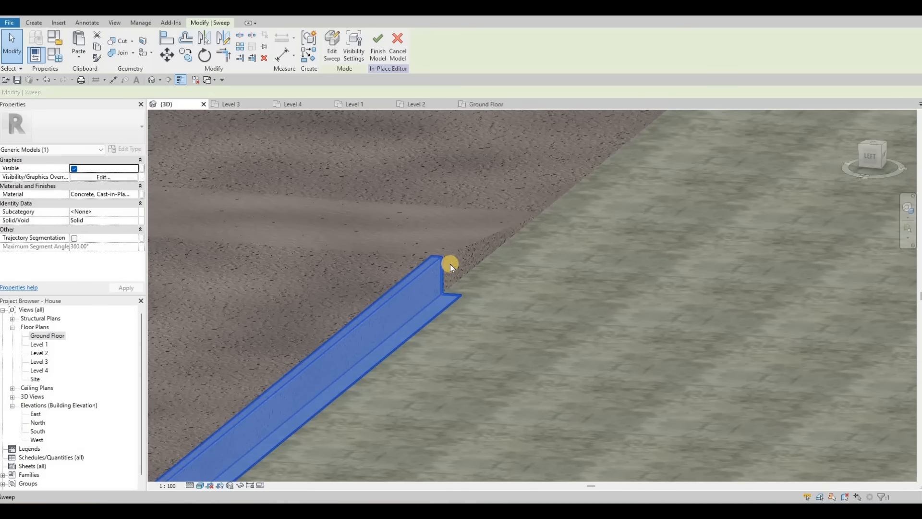
{"action": "middle_click_drag", "start_coordinate": [446, 246], "coordinate": [393, 289]}
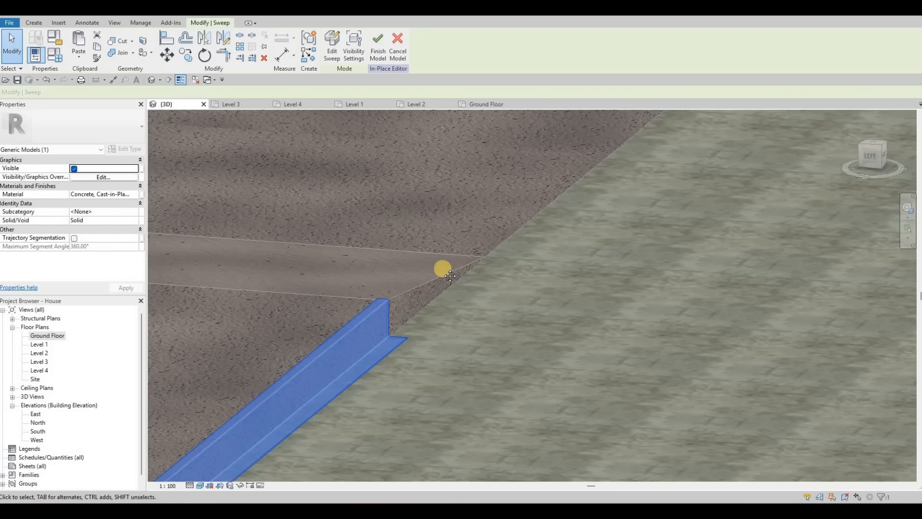
{"action": "middle_click_drag", "start_coordinate": [436, 273], "coordinate": [502, 231]}
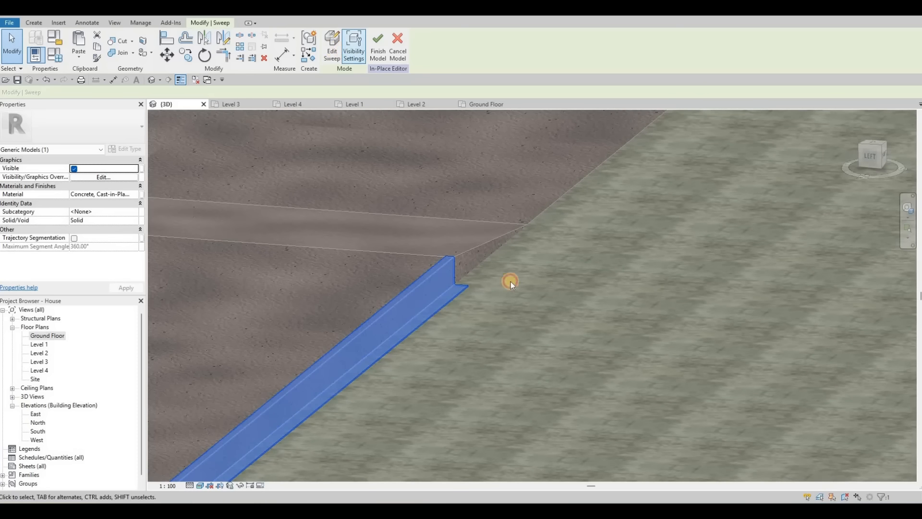
{"action": "scroll", "coordinate": [505, 286], "scroll_direction": "down", "scroll_amount": 2}
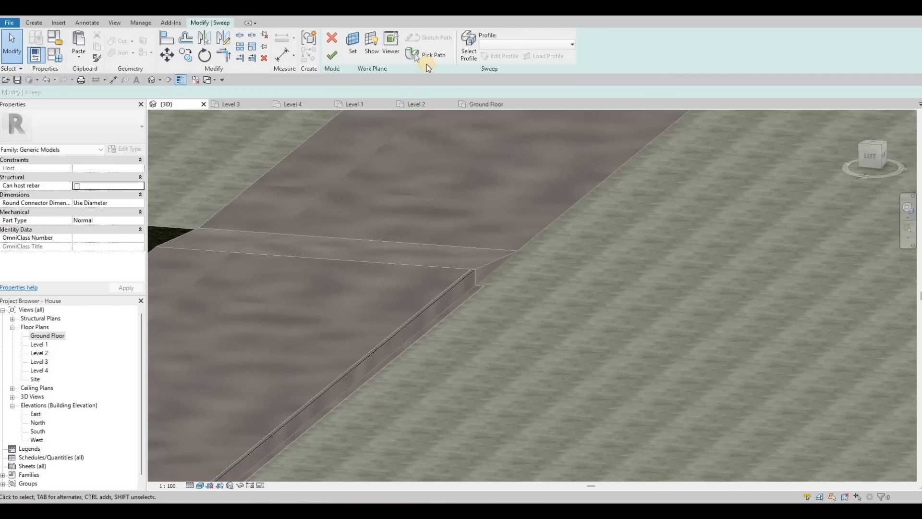
Step: Extend the curb sweep's path by picking the adjoining sidewalk floor edges, then finish the sweep
{"action": "left_click", "coordinate": [426, 62]}
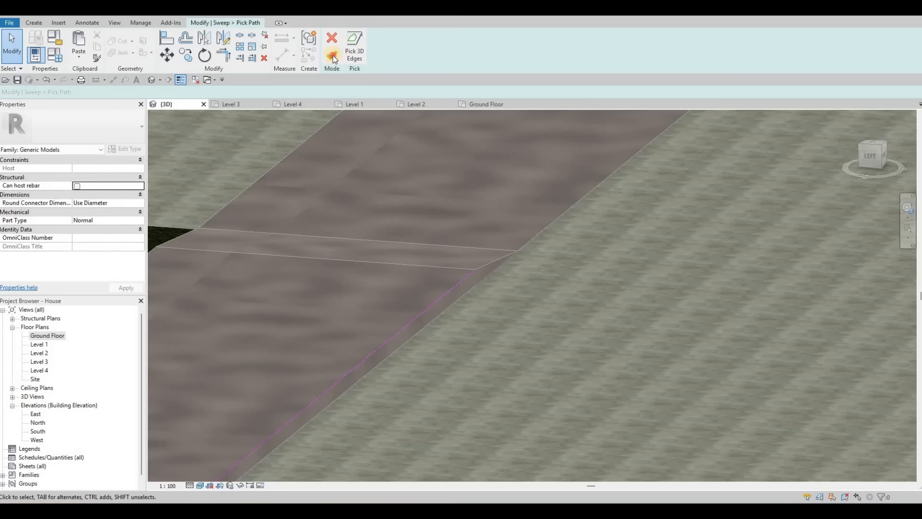
{"action": "left_click", "coordinate": [332, 56]}
{"action": "left_click", "coordinate": [422, 57]}
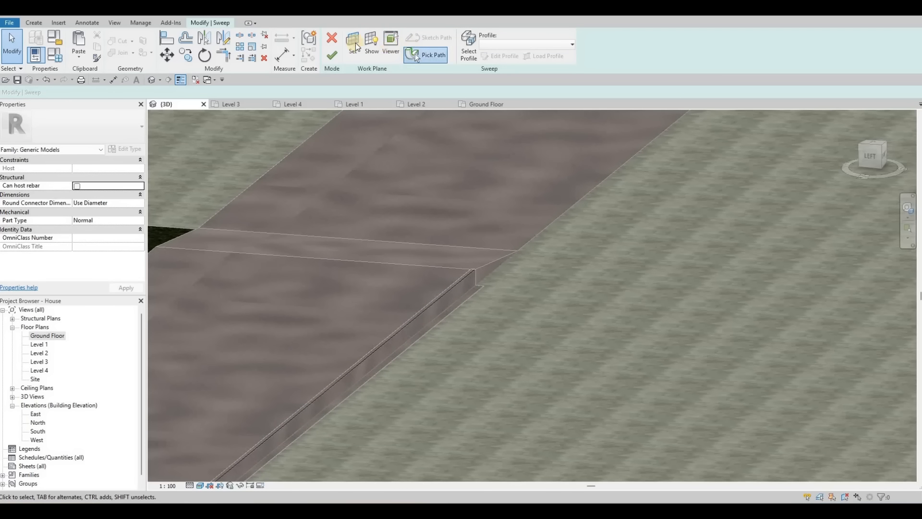
{"action": "left_click", "coordinate": [498, 261]}
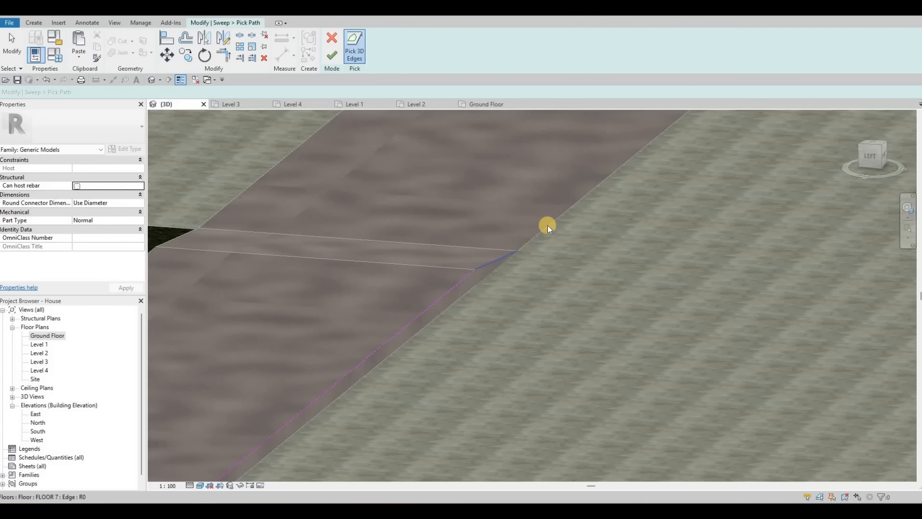
{"action": "middle_click_drag", "start_coordinate": [408, 295], "coordinate": [410, 296]}
{"action": "scroll", "coordinate": [411, 296], "scroll_direction": "down", "scroll_amount": 1}
{"action": "left_click", "coordinate": [419, 290]}
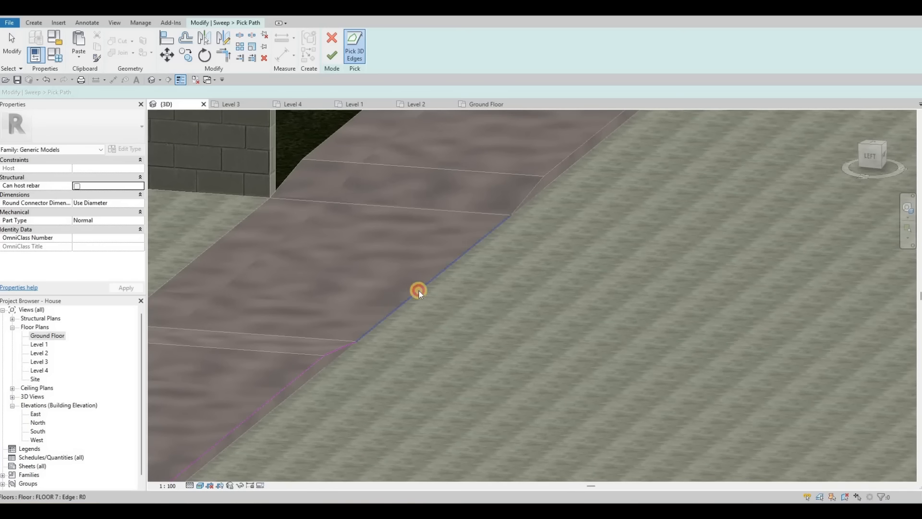
{"action": "left_click", "coordinate": [520, 207]}
{"action": "left_click", "coordinate": [550, 171]}
{"action": "left_click", "coordinate": [335, 59]}
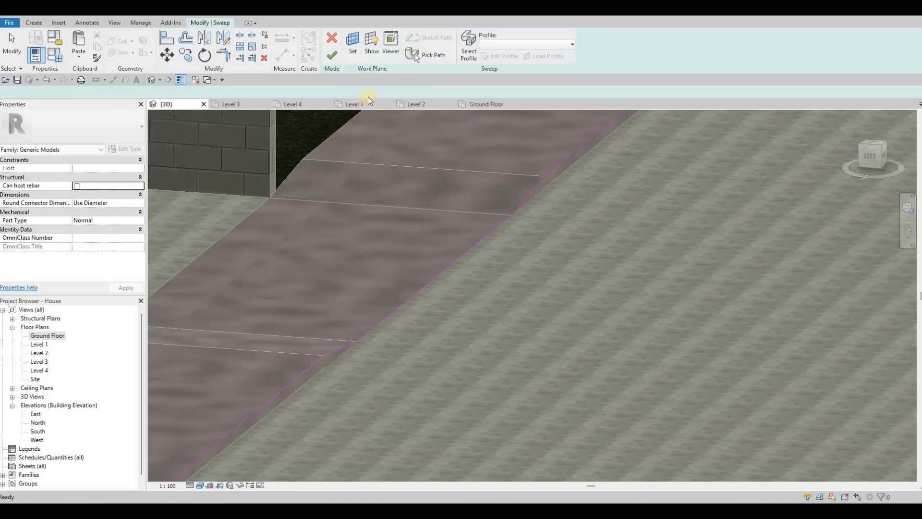
{"action": "left_click", "coordinate": [331, 59]}
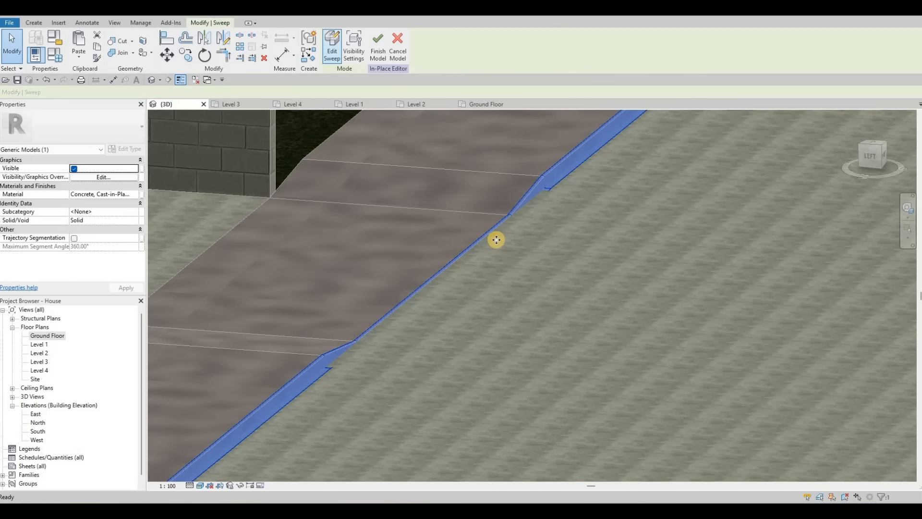
Step: Examine the finished curb along the sidewalk edges from several angles
{"action": "scroll", "coordinate": [524, 192], "scroll_direction": "up", "scroll_amount": 3}
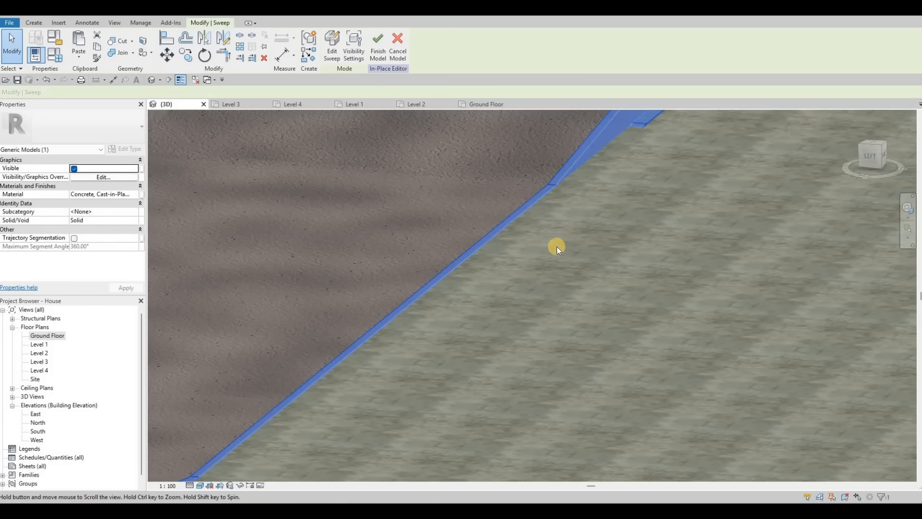
{"action": "scroll", "coordinate": [567, 238], "scroll_direction": "up", "scroll_amount": 3}
{"action": "key", "text": "Escape"}
{"action": "middle_click_drag", "start_coordinate": [735, 203], "coordinate": [731, 203]}
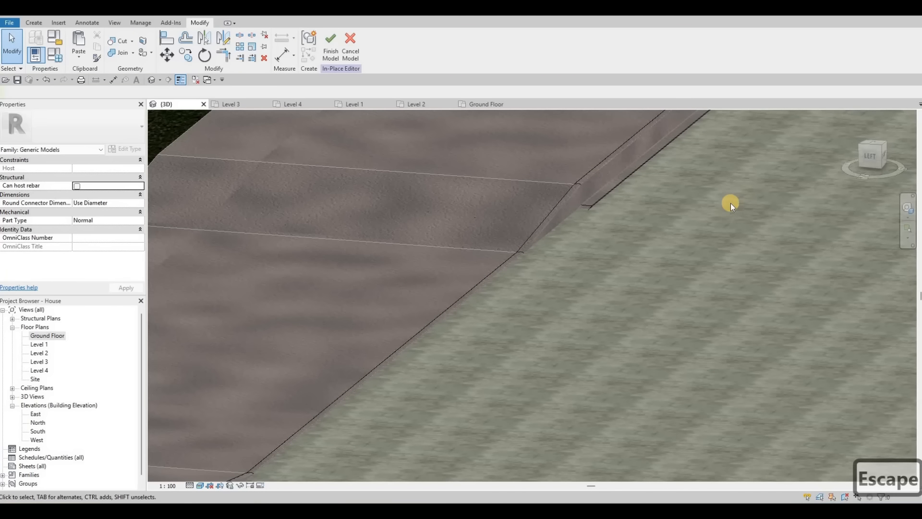
{"action": "scroll", "coordinate": [722, 206], "scroll_direction": "up", "scroll_amount": 3}
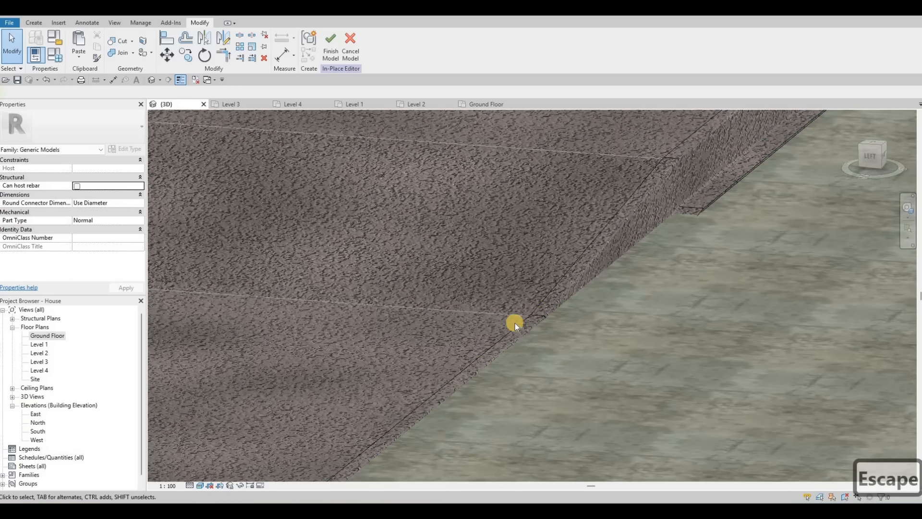
{"action": "scroll", "coordinate": [569, 248], "scroll_direction": "up", "scroll_amount": 5}
{"action": "scroll", "coordinate": [572, 261], "scroll_direction": "down", "scroll_amount": 4}
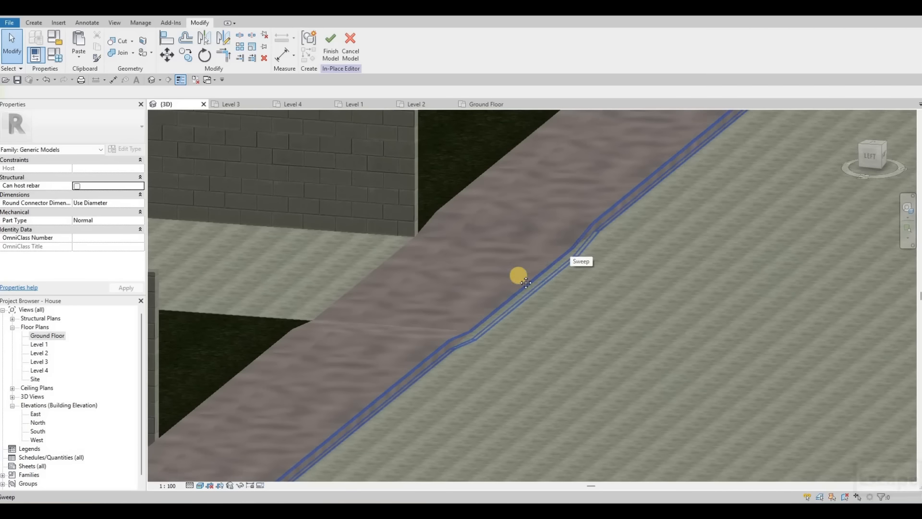
{"action": "middle_click_drag", "start_coordinate": [518, 272], "coordinate": [441, 303]}
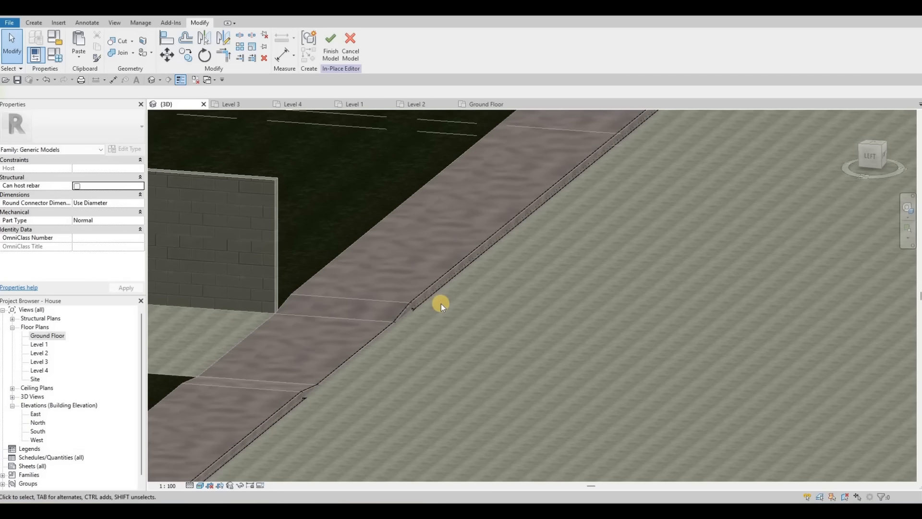
{"action": "scroll", "coordinate": [441, 303], "scroll_direction": "up", "scroll_amount": 6}
{"action": "scroll", "coordinate": [510, 297], "scroll_direction": "up", "scroll_amount": 4}
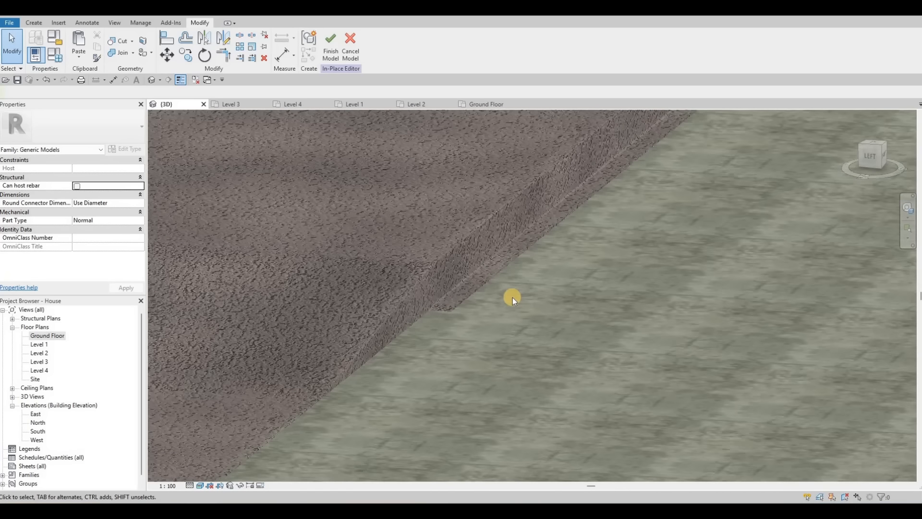
{"action": "scroll", "coordinate": [506, 298], "scroll_direction": "down", "scroll_amount": 5}
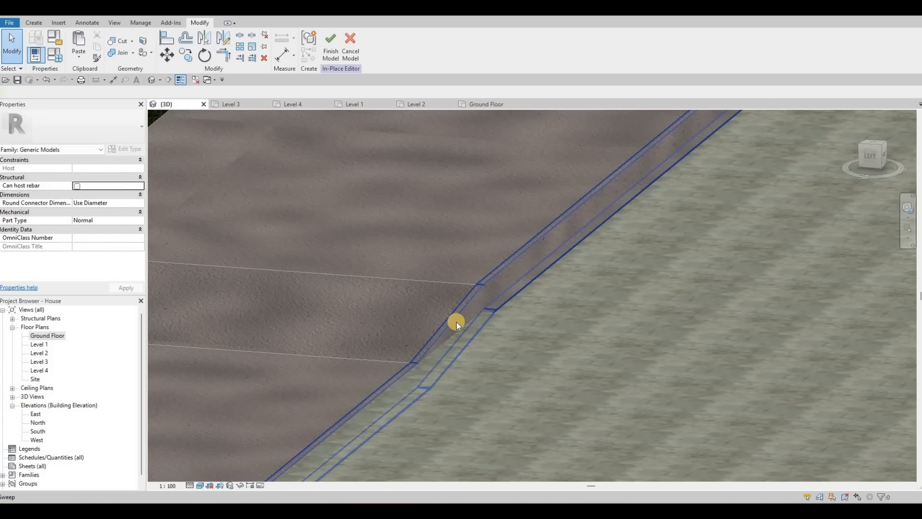
{"action": "scroll", "coordinate": [443, 322], "scroll_direction": "up", "scroll_amount": 5}
{"action": "scroll", "coordinate": [414, 299], "scroll_direction": "down", "scroll_amount": 6}
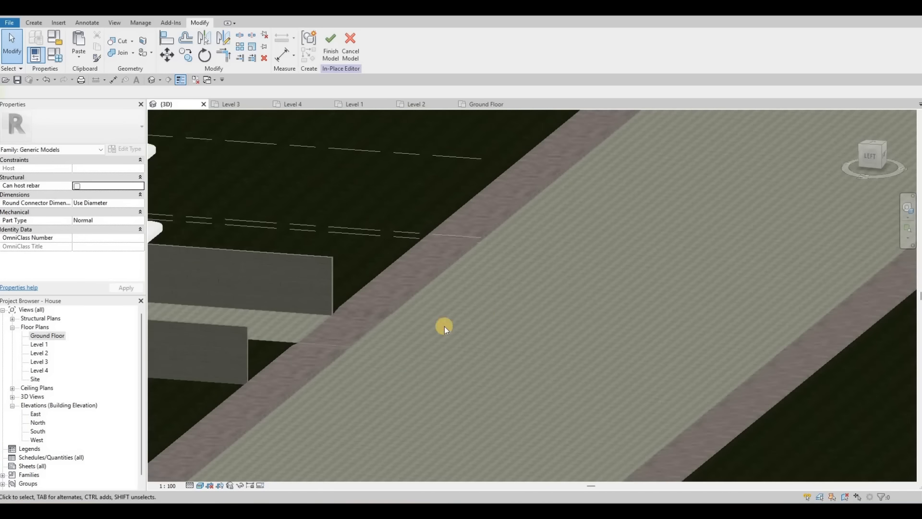
{"action": "scroll", "coordinate": [363, 359], "scroll_direction": "up", "scroll_amount": 5}
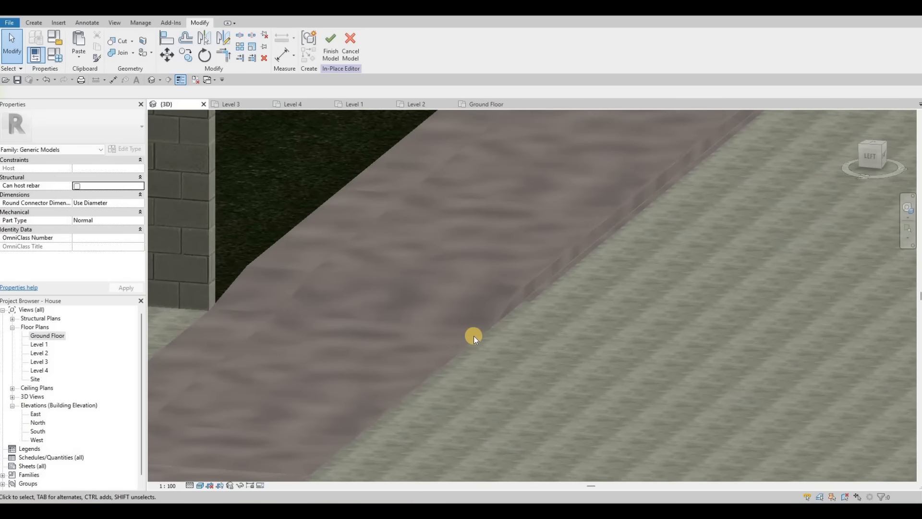
Step: Zoom in along the sidewalk edge to inspect the curb's profile closely
{"action": "scroll", "coordinate": [495, 334], "scroll_direction": "up", "scroll_amount": 3}
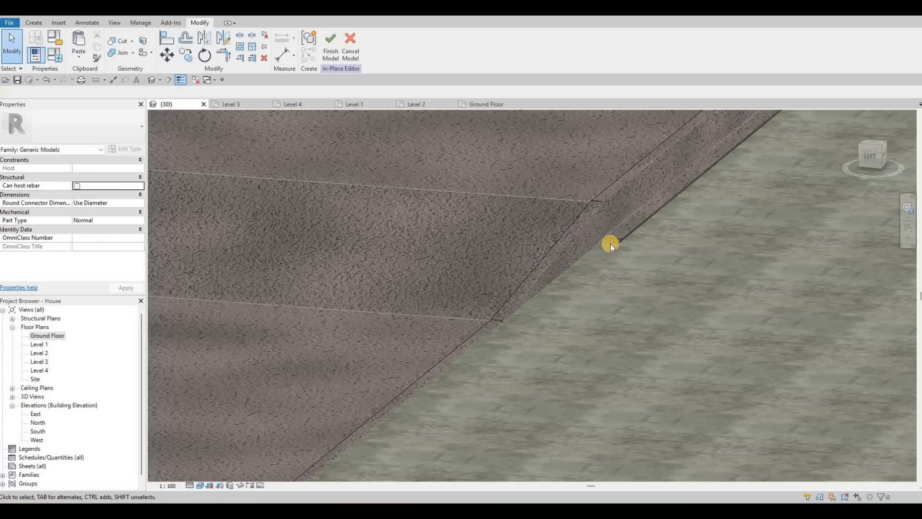
{"action": "scroll", "coordinate": [612, 242], "scroll_direction": "up", "scroll_amount": 3}
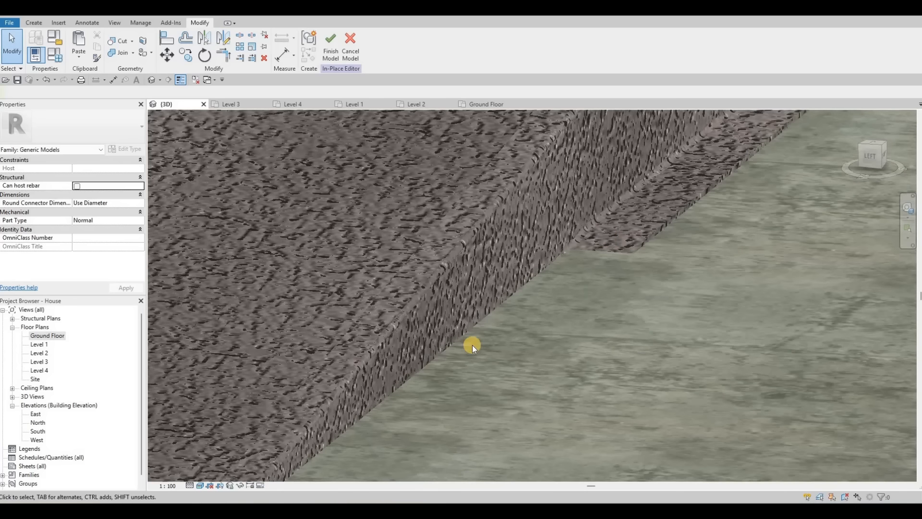
{"action": "scroll", "coordinate": [472, 345], "scroll_direction": "down", "scroll_amount": 5}
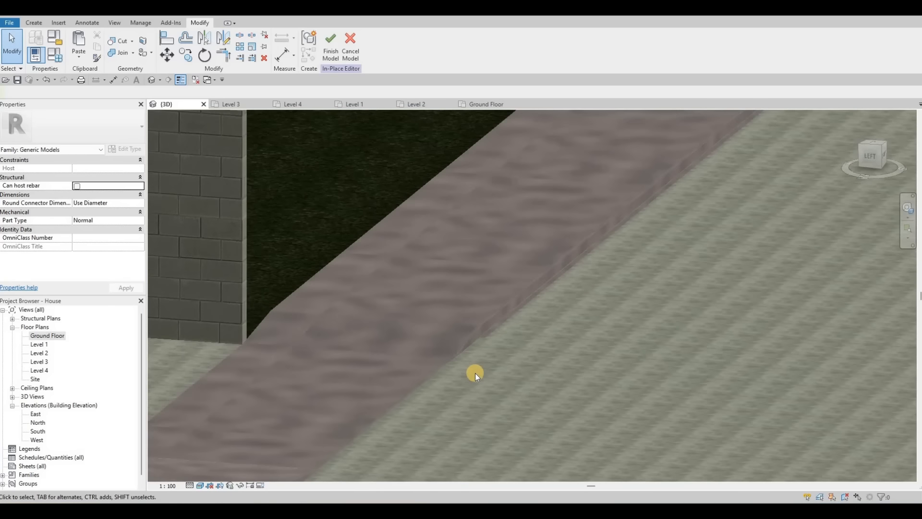
{"action": "middle_click_drag", "start_coordinate": [477, 371], "coordinate": [463, 228], "text": "shift"}
{"action": "scroll", "coordinate": [471, 249], "scroll_direction": "down", "scroll_amount": 5}
{"action": "scroll", "coordinate": [307, 211], "scroll_direction": "up", "scroll_amount": 2}
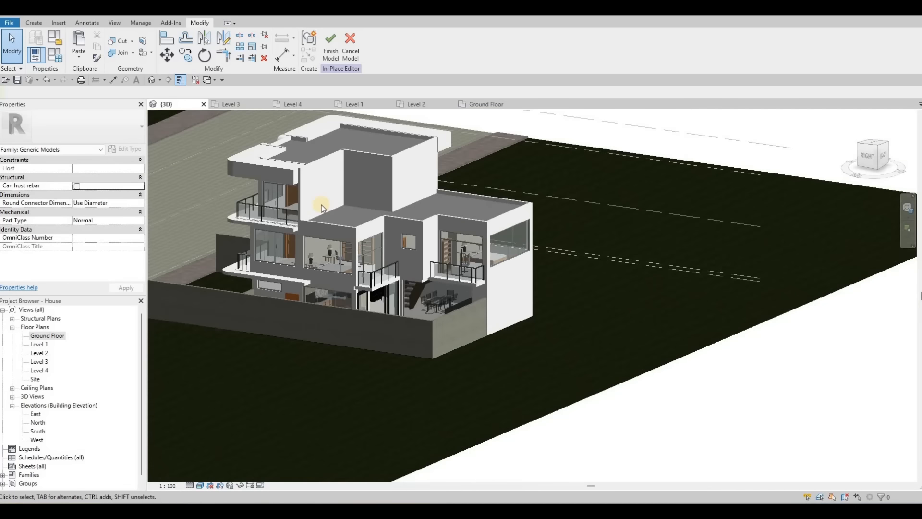
{"action": "scroll", "coordinate": [290, 218], "scroll_direction": "up", "scroll_amount": 6}
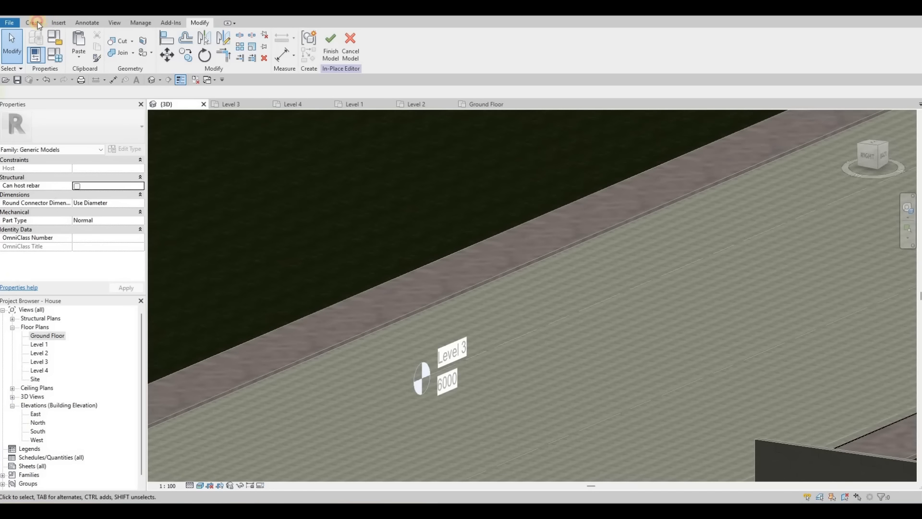
Step: Reopen the curb sweep, pick its path along the sidewalk edge and finish the path
{"action": "left_click", "coordinate": [143, 45]}
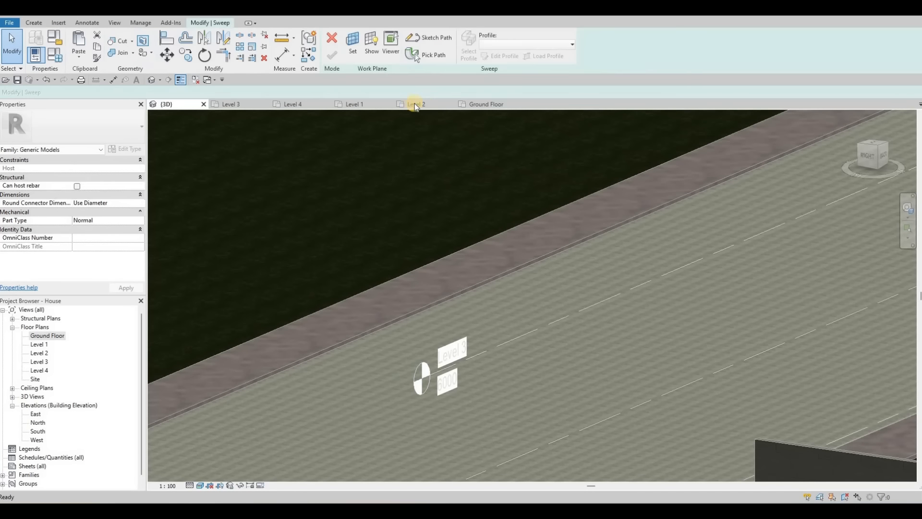
{"action": "left_click", "coordinate": [446, 219]}
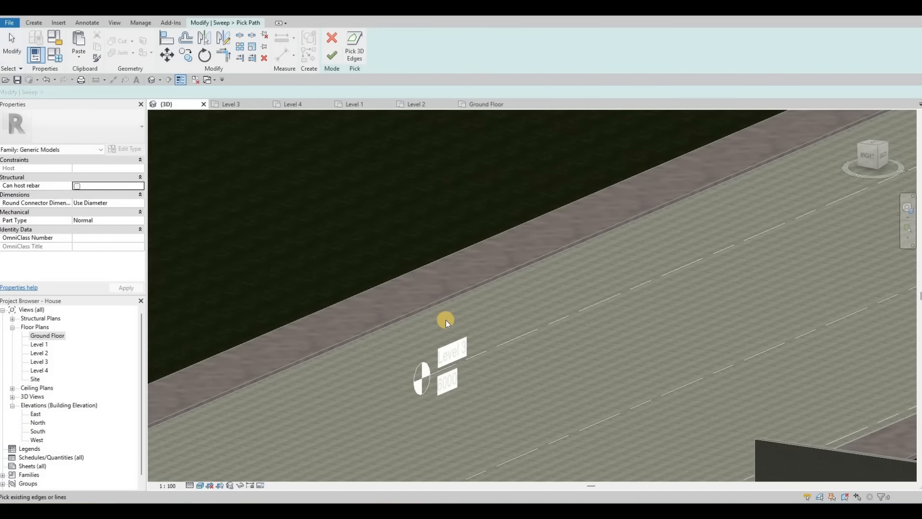
{"action": "scroll", "coordinate": [445, 320], "scroll_direction": "up", "scroll_amount": 3}
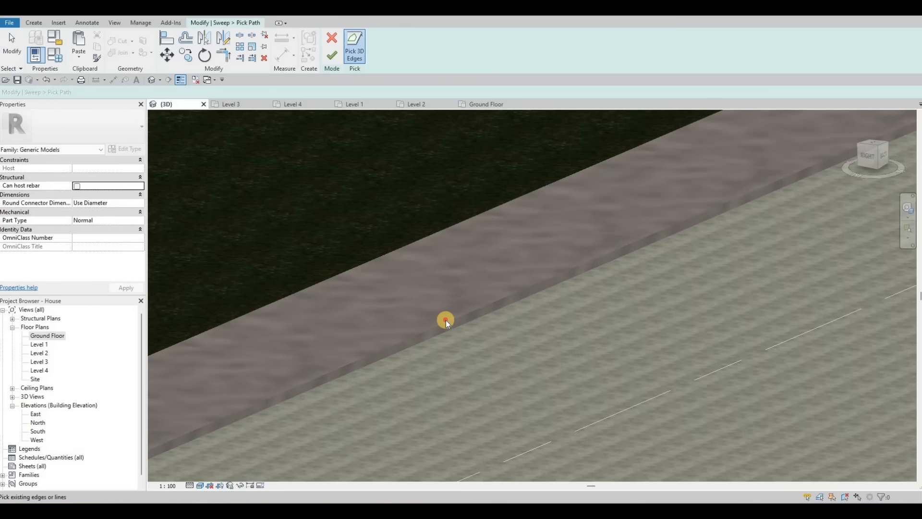
{"action": "left_click", "coordinate": [336, 54]}
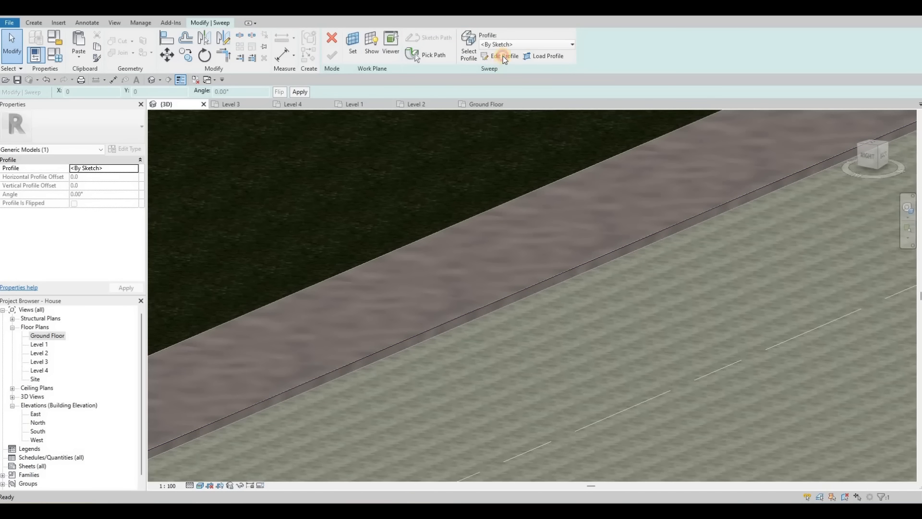
Step: In the sweep's profile editor, paste the copied profile from the clipboard and place it beside the curb edge
{"action": "scroll", "coordinate": [628, 236], "scroll_direction": "down", "scroll_amount": 3}
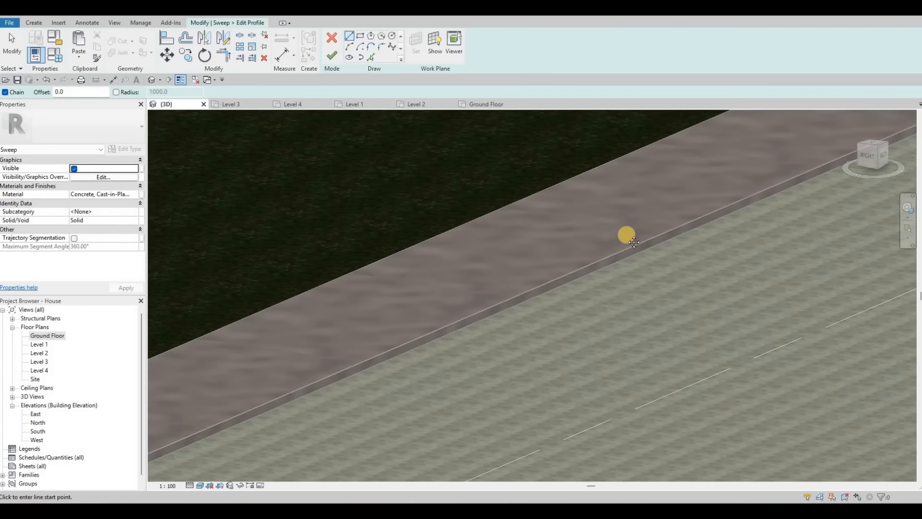
{"action": "scroll", "coordinate": [525, 315], "scroll_direction": "up", "scroll_amount": 1}
{"action": "middle_click_drag", "start_coordinate": [525, 315], "coordinate": [833, 107]}
{"action": "scroll", "coordinate": [647, 223], "scroll_direction": "down", "scroll_amount": 3}
{"action": "scroll", "coordinate": [662, 202], "scroll_direction": "up", "scroll_amount": 2}
{"action": "middle_click_drag", "start_coordinate": [580, 218], "coordinate": [805, 109]}
{"action": "scroll", "coordinate": [557, 231], "scroll_direction": "up", "scroll_amount": 3}
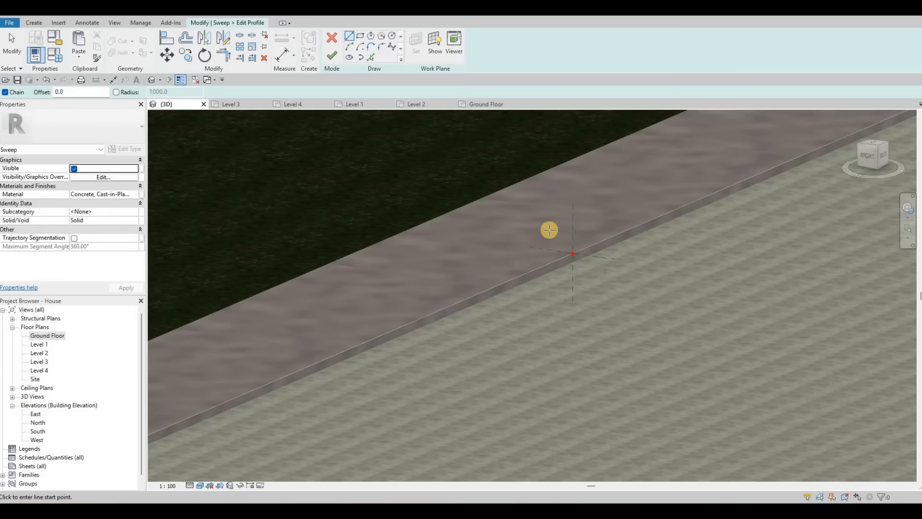
{"action": "scroll", "coordinate": [485, 159], "scroll_direction": "up", "scroll_amount": 3}
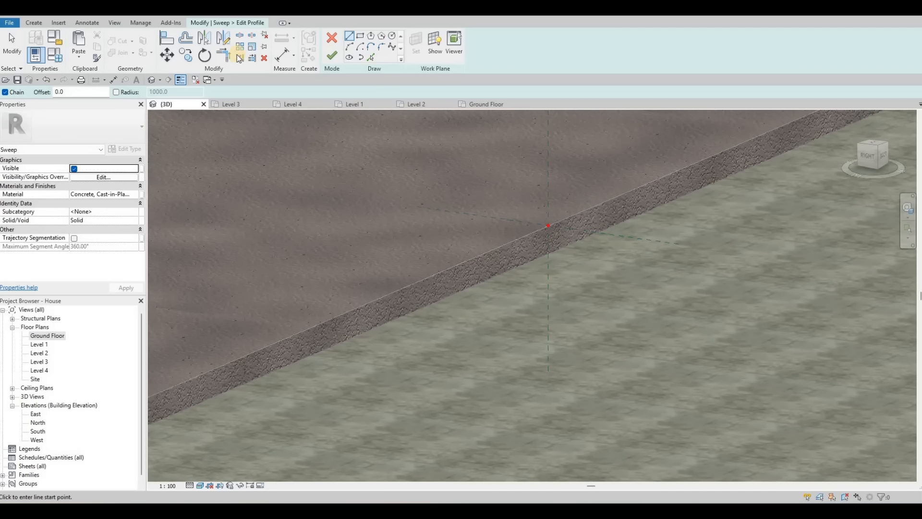
{"action": "left_click", "coordinate": [79, 57]}
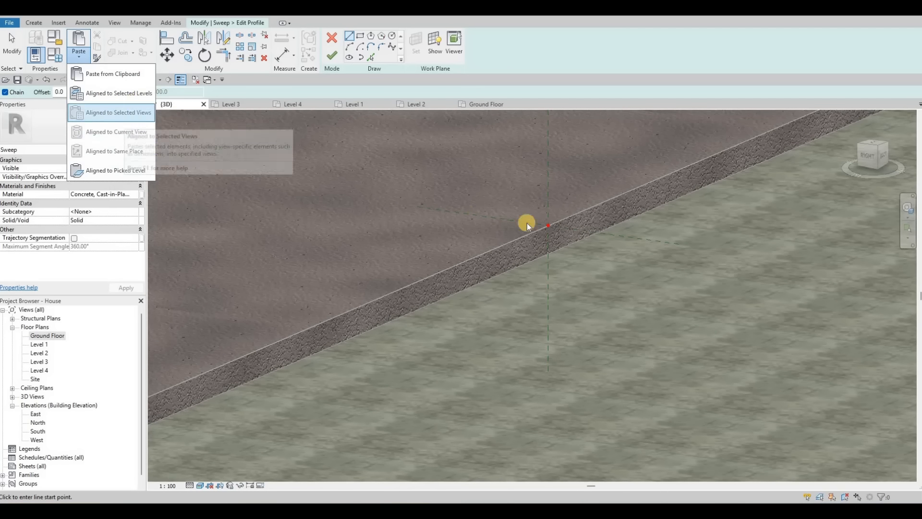
{"action": "left_click", "coordinate": [114, 73]}
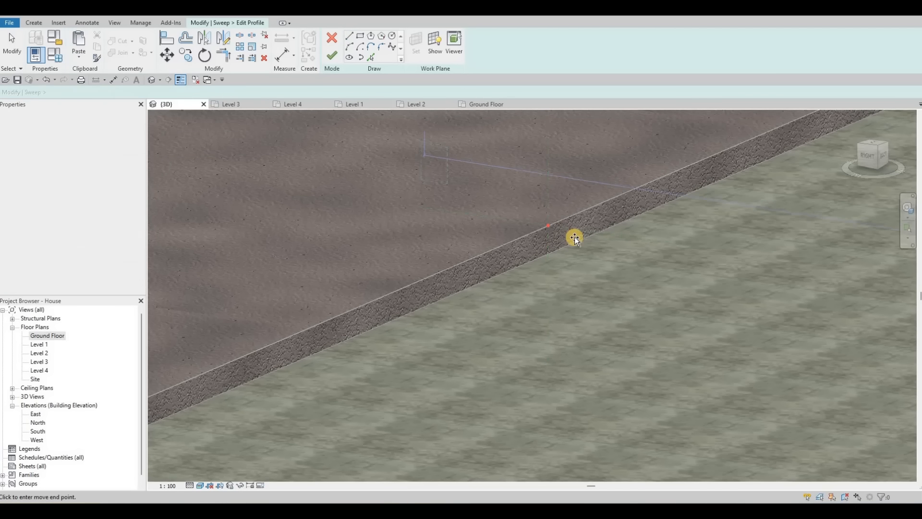
{"action": "scroll", "coordinate": [574, 252], "scroll_direction": "up", "scroll_amount": 2}
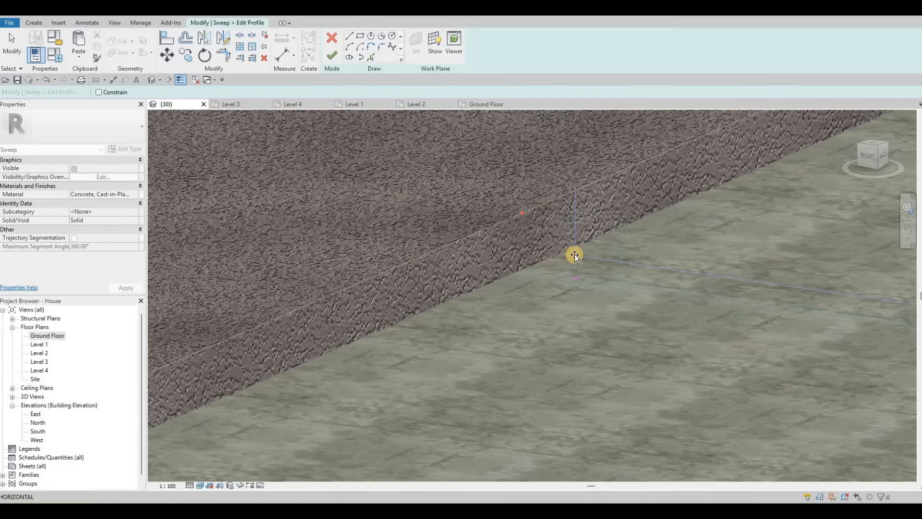
{"action": "left_click", "coordinate": [559, 222]}
Step: Finish the pasted profile and mirror a copy of it across a drawn axis
{"action": "key", "text": "Escape"}
{"action": "key", "text": "Escape"}
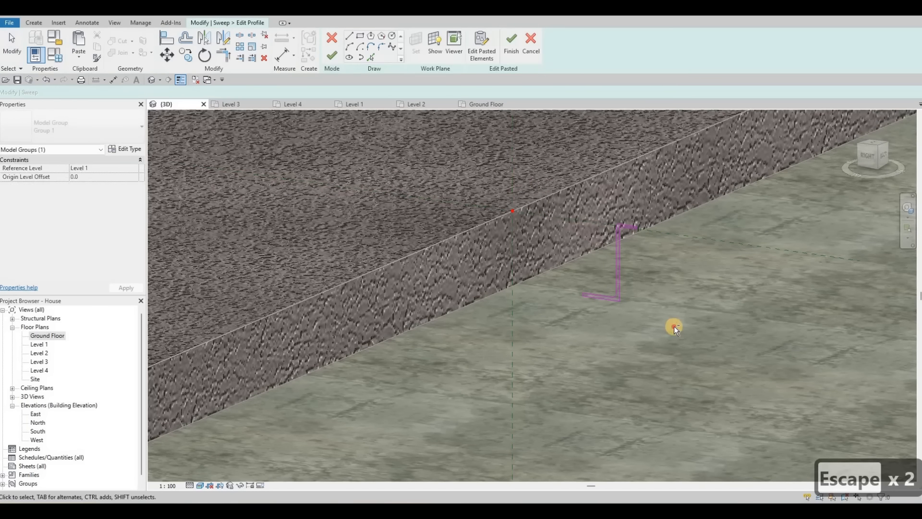
{"action": "left_click", "coordinate": [309, 89]}
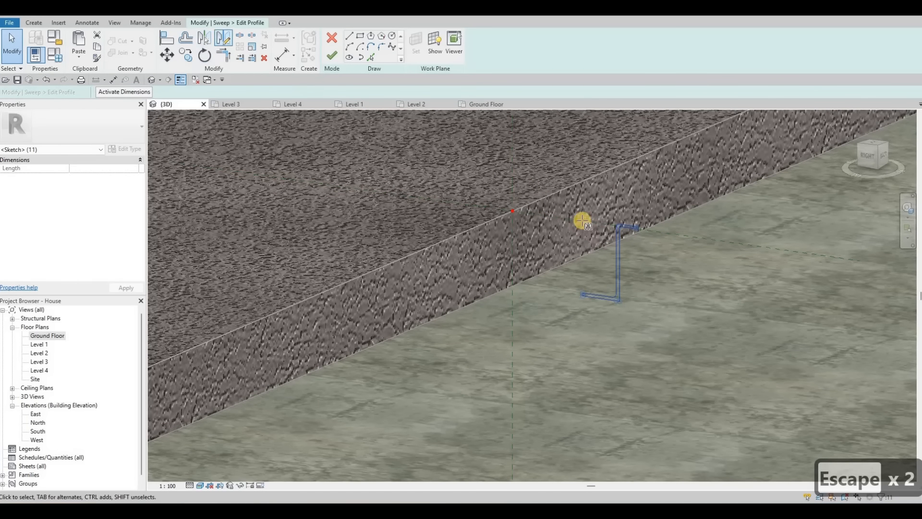
{"action": "key", "text": "d"}
{"action": "key", "text": "m"}
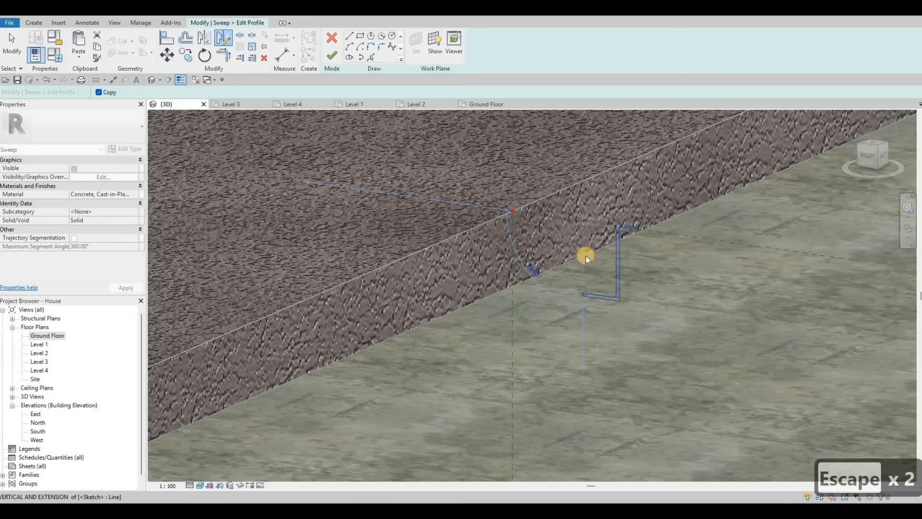
{"action": "left_click", "coordinate": [586, 255]}
Step: Move the mirrored profile so its top corner snaps to the endpoint of the sidewalk floor edge
{"action": "scroll", "coordinate": [554, 239], "scroll_direction": "up", "scroll_amount": 1}
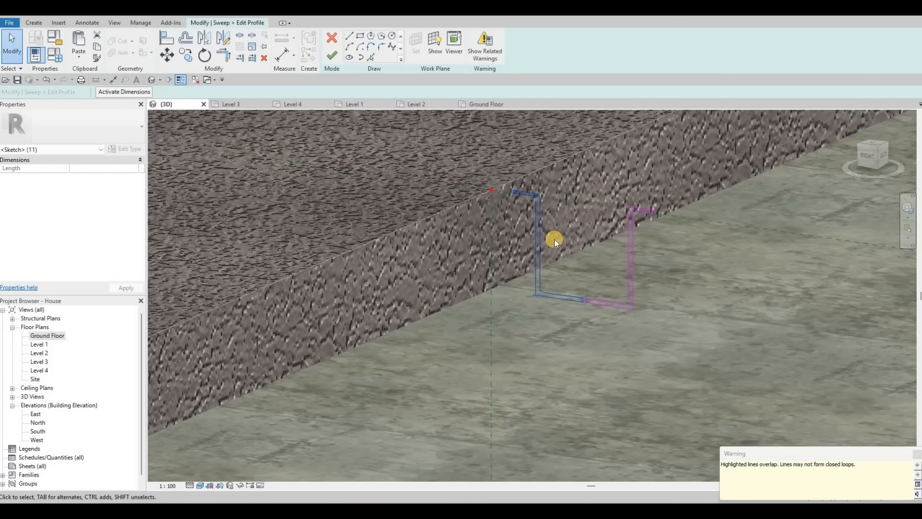
{"action": "key", "text": "m"}
{"action": "key", "text": "v"}
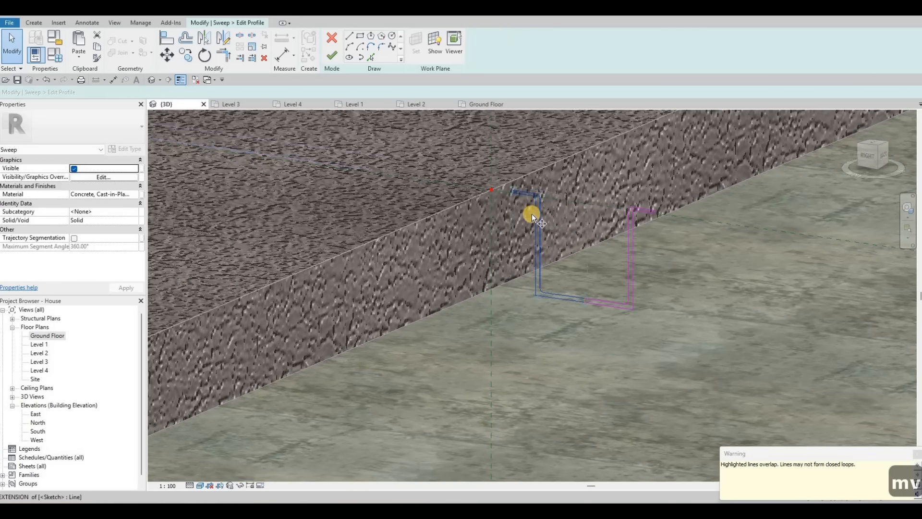
{"action": "scroll", "coordinate": [532, 214], "scroll_direction": "up", "scroll_amount": 2}
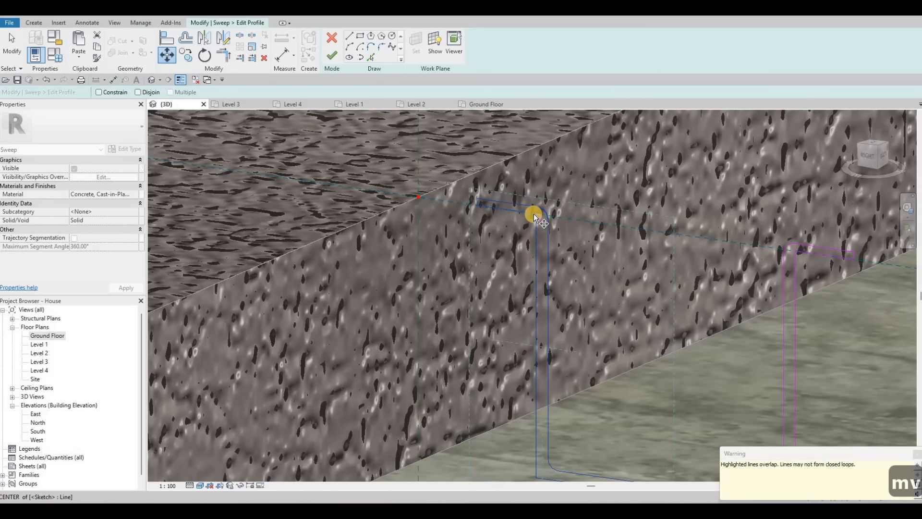
{"action": "left_click", "coordinate": [537, 215]}
{"action": "left_click", "coordinate": [419, 197]}
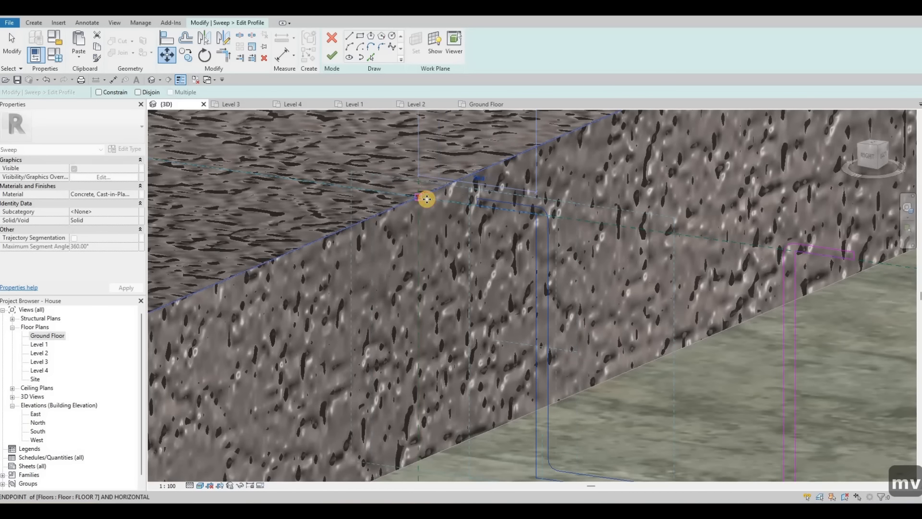
Step: Delete the original pasted profile lines and the leftover overlapping segments
{"action": "scroll", "coordinate": [546, 235], "scroll_direction": "down", "scroll_amount": 3}
{"action": "key", "text": "Escape"}
{"action": "key", "text": "Escape"}
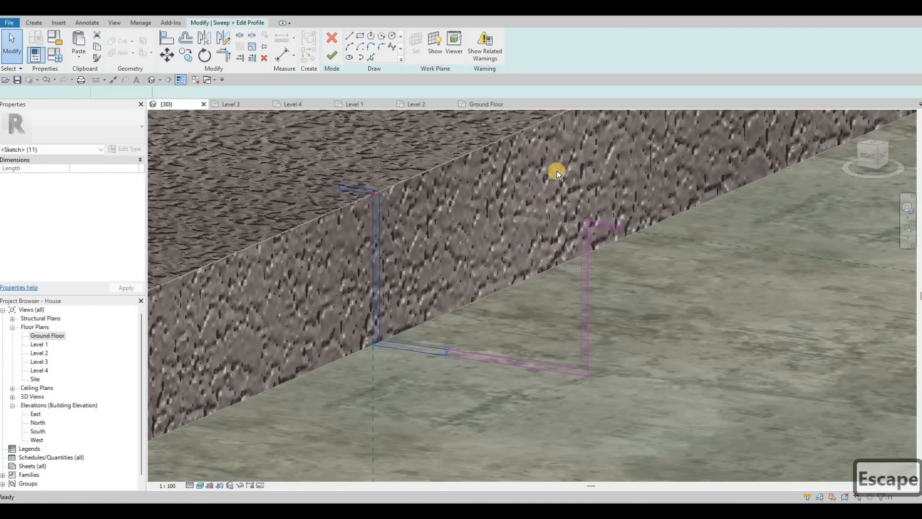
{"action": "mouse_move", "coordinate": [637, 416]}
{"action": "left_mouse_down"}
{"action": "mouse_move", "coordinate": [638, 402]}
{"action": "mouse_move", "coordinate": [590, 396]}
{"action": "left_mouse_up"}
{"action": "key", "text": "Delete"}
{"action": "left_click", "coordinate": [539, 363]}
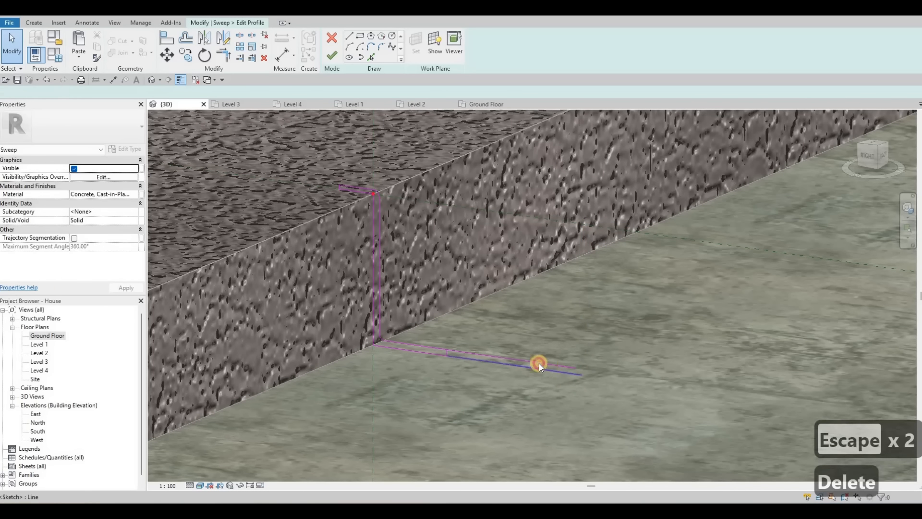
{"action": "key", "text": "Delete"}
{"action": "key", "text": "Delete"}
{"action": "scroll", "coordinate": [450, 339], "scroll_direction": "up", "scroll_amount": 4}
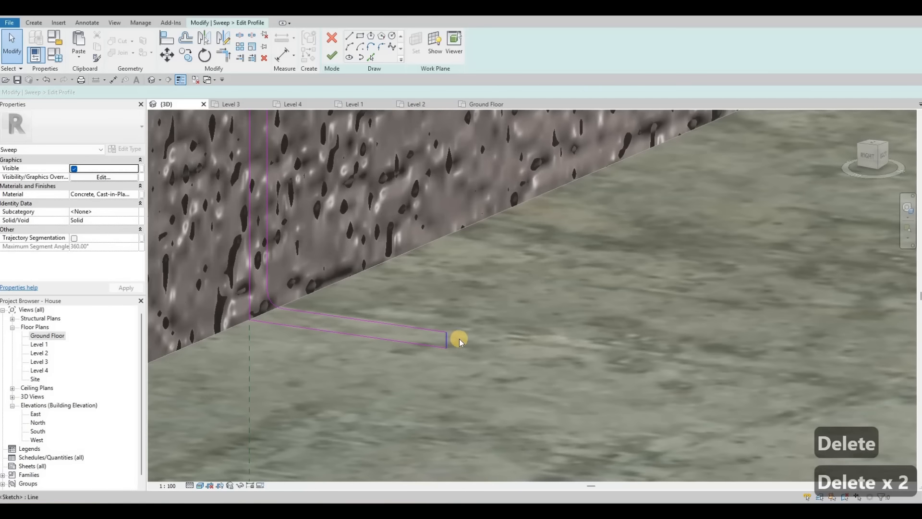
{"action": "key", "text": "Delete"}
Step: Adjust the endpoint of the profile's bottom line to close the curb shape
{"action": "left_click", "coordinate": [449, 342]}
{"action": "left_click", "coordinate": [442, 340]}
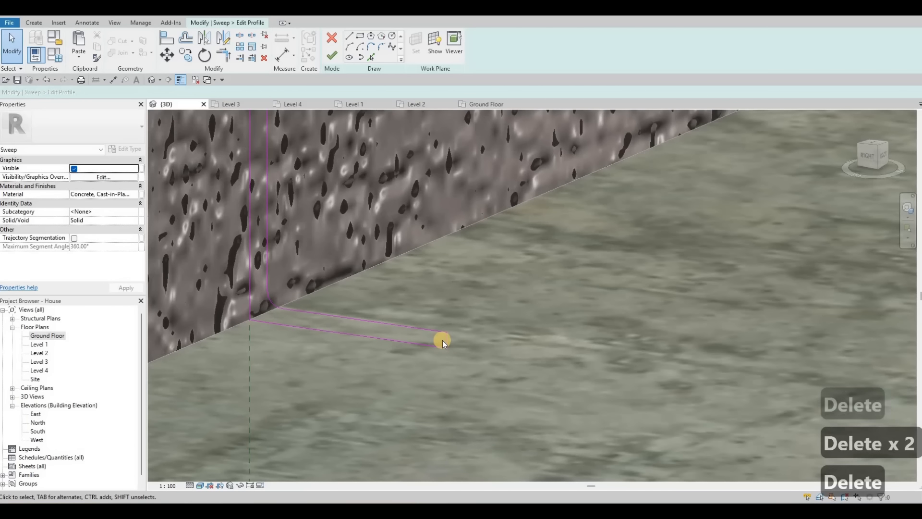
{"action": "left_click", "coordinate": [445, 342]}
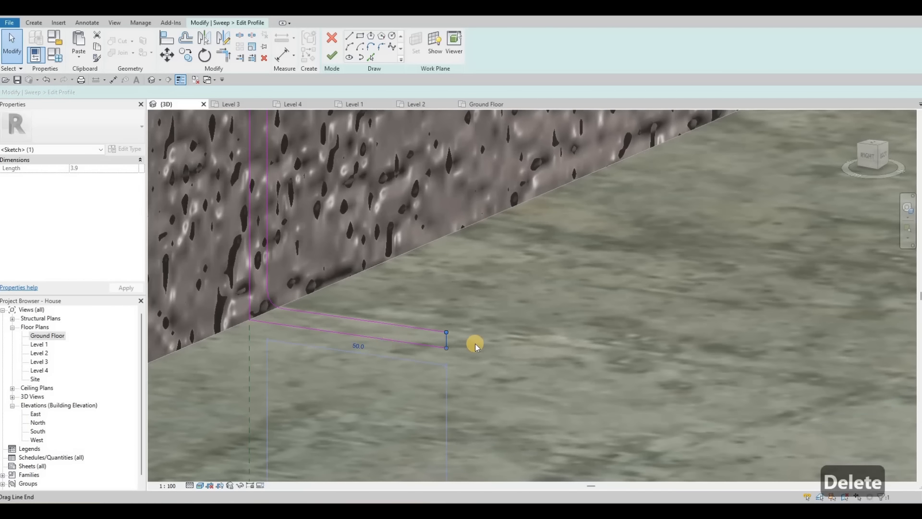
{"action": "scroll", "coordinate": [473, 344], "scroll_direction": "down", "scroll_amount": 2}
{"action": "key", "text": "Escape"}
{"action": "middle_click_drag", "start_coordinate": [509, 296], "coordinate": [342, 67], "text": "shift"}
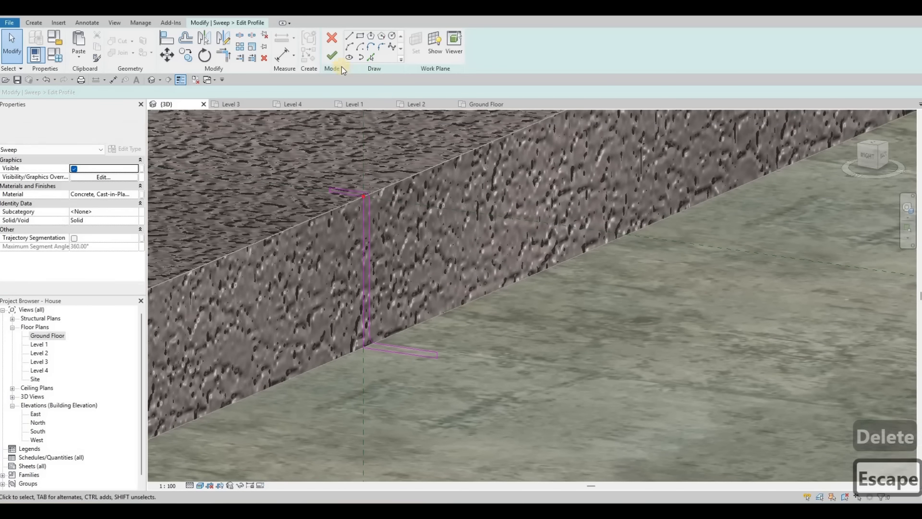
Step: Finish the profile sketch, the sweep and the in-place model
{"action": "left_click", "coordinate": [331, 56]}
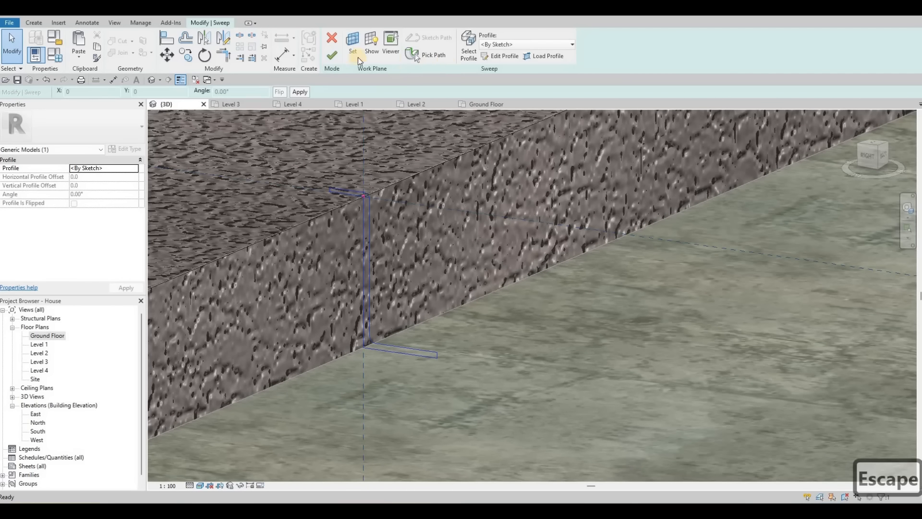
{"action": "left_click", "coordinate": [330, 59]}
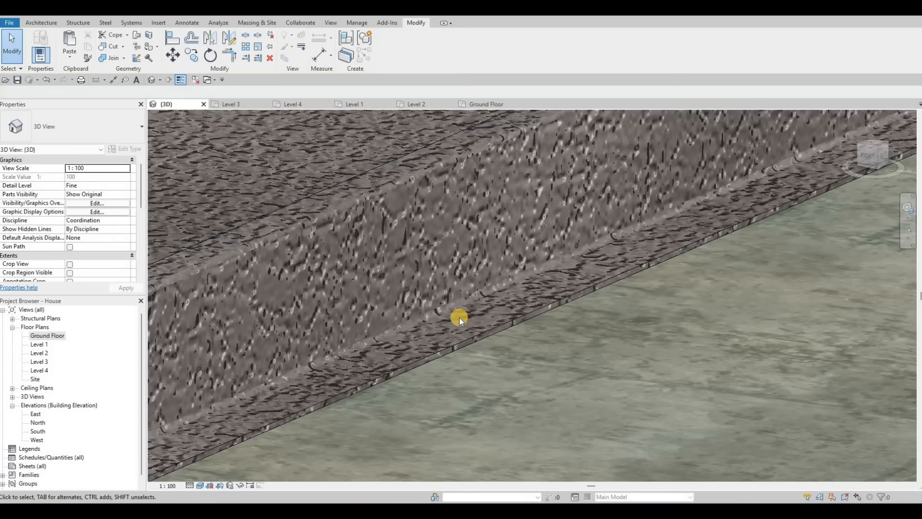
{"action": "scroll", "coordinate": [535, 323], "scroll_direction": "down", "scroll_amount": 3}
{"action": "key", "text": "Escape"}
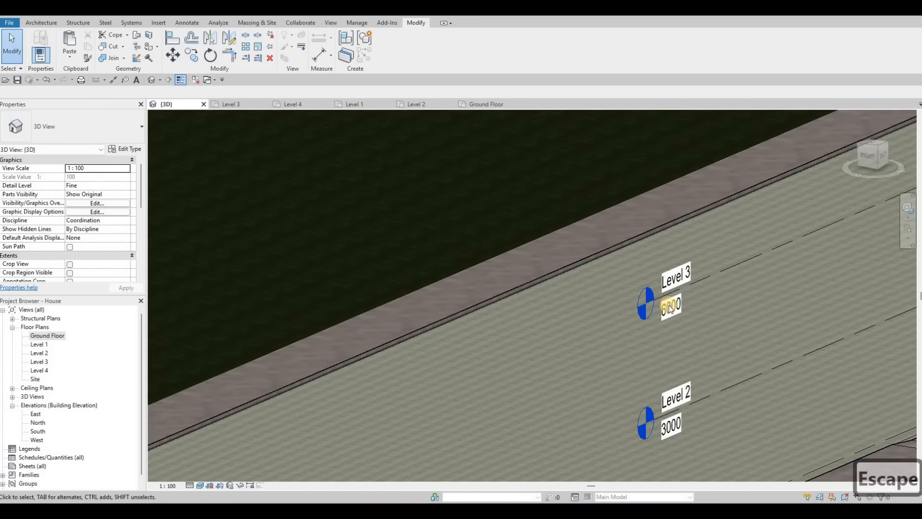
Step: Orbit along the sidewalk to inspect the rebuilt curb from several angles
{"action": "middle_click_drag", "start_coordinate": [535, 324], "coordinate": [664, 294], "text": "shift"}
{"action": "middle_click_drag", "start_coordinate": [344, 300], "coordinate": [543, 259], "text": "shift"}
{"action": "scroll", "coordinate": [537, 264], "scroll_direction": "up", "scroll_amount": 2}
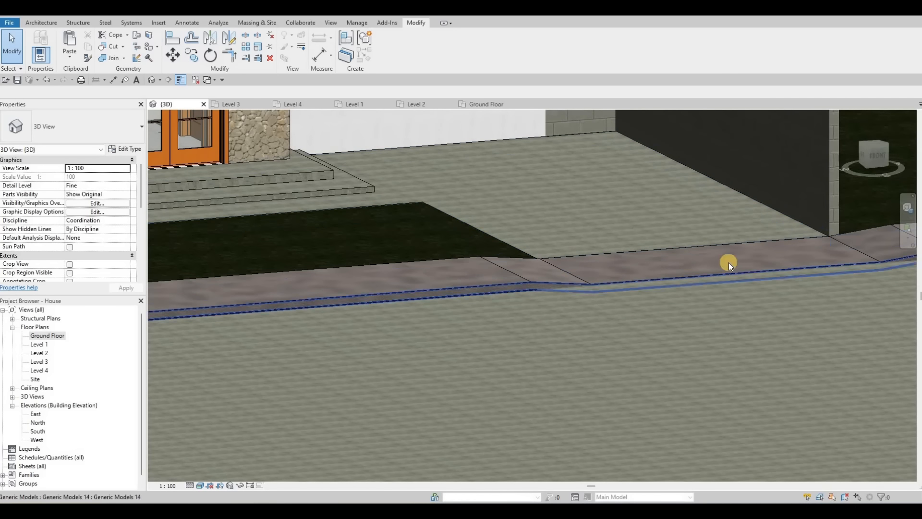
{"action": "middle_click_drag", "start_coordinate": [839, 236], "coordinate": [729, 287]}
{"action": "scroll", "coordinate": [808, 292], "scroll_direction": "up", "scroll_amount": 3}
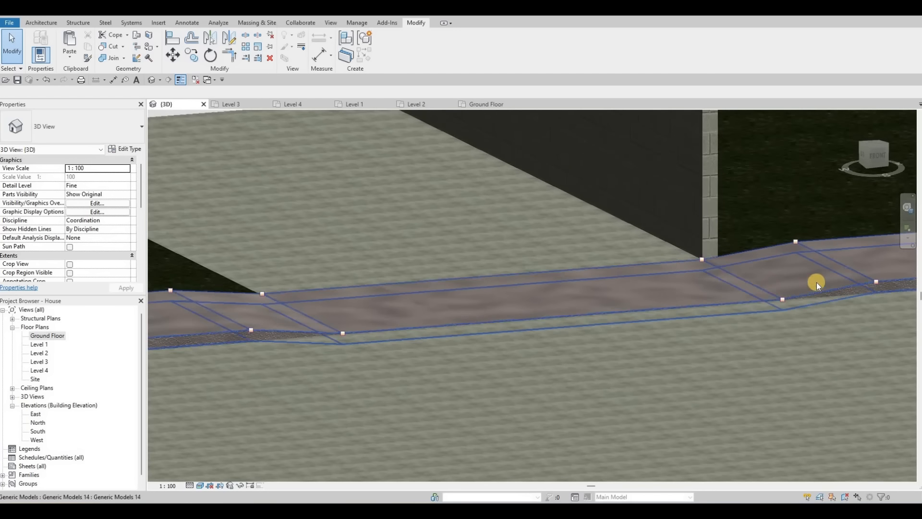
{"action": "scroll", "coordinate": [503, 293], "scroll_direction": "down", "scroll_amount": 5}
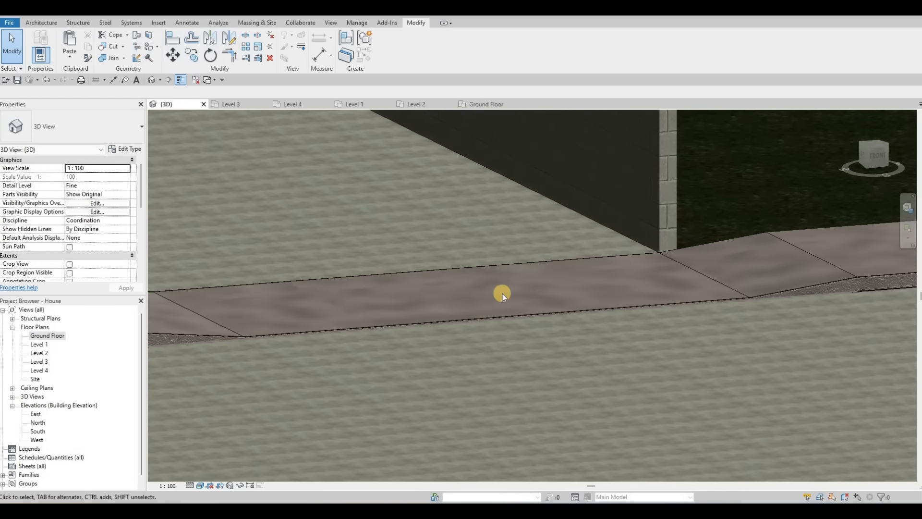
{"action": "scroll", "coordinate": [627, 310], "scroll_direction": "down", "scroll_amount": 5}
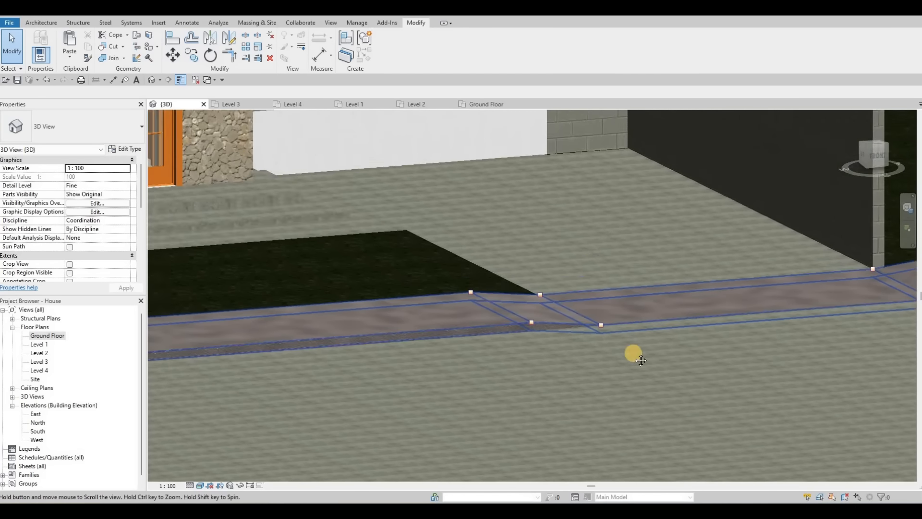
Step: Open the South elevation view and dismiss the save reminder
{"action": "middle_click_drag", "start_coordinate": [643, 286], "coordinate": [645, 344]}
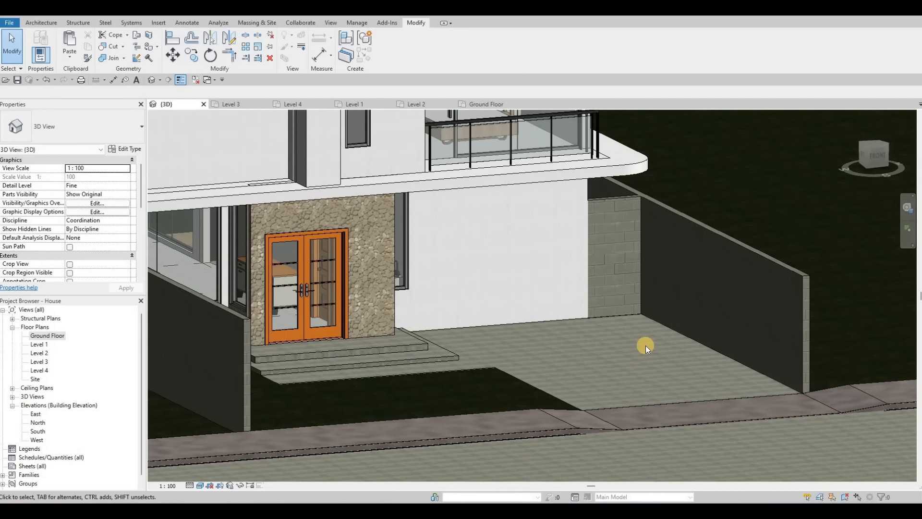
{"action": "middle_click_drag", "start_coordinate": [515, 339], "coordinate": [400, 263], "text": "shift"}
{"action": "scroll", "coordinate": [399, 264], "scroll_direction": "down", "scroll_amount": 4}
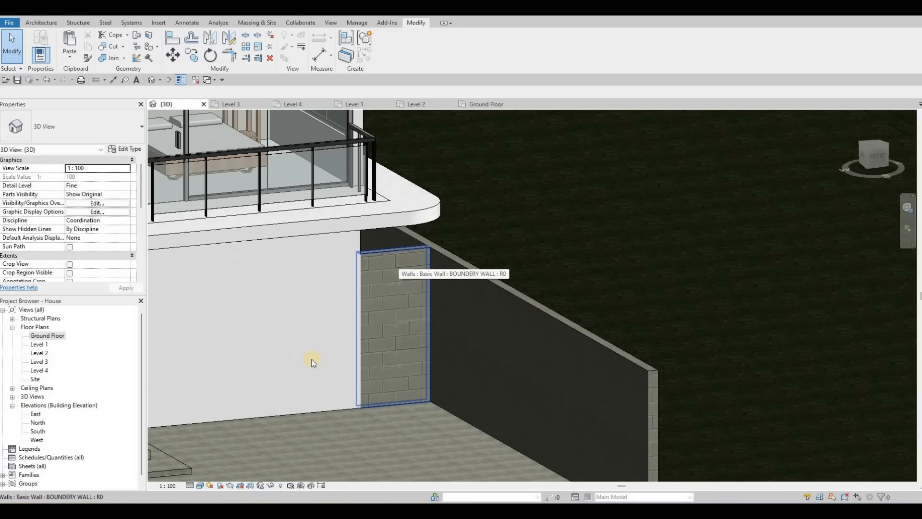
{"action": "double_click", "coordinate": [38, 431]}
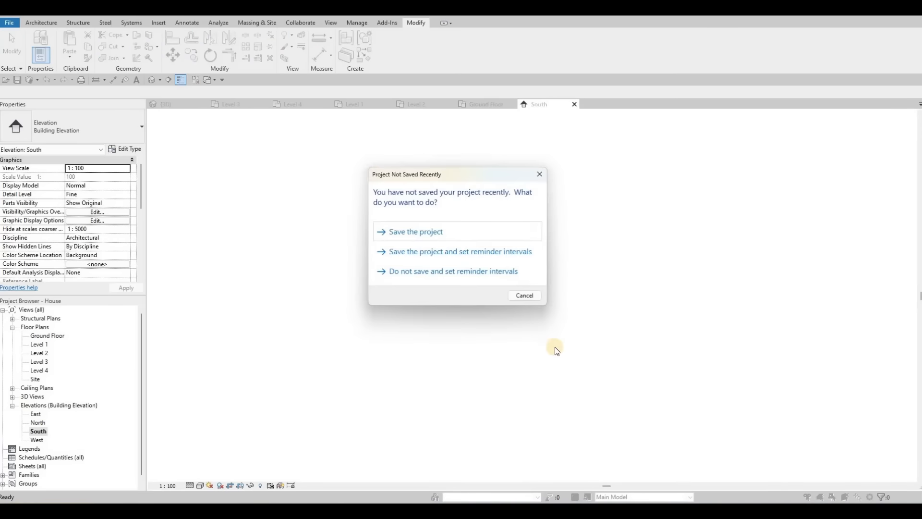
{"action": "key", "text": "Escape"}
{"action": "scroll", "coordinate": [522, 344], "scroll_direction": "up", "scroll_amount": 5}
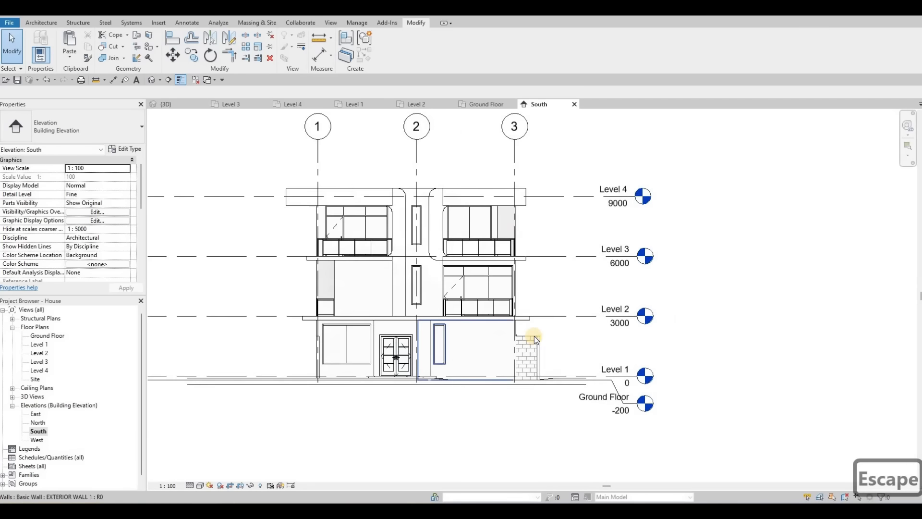
Step: Cut a rectangular wall opening into the brick boundary wall beside the house
{"action": "left_click", "coordinate": [534, 336]}
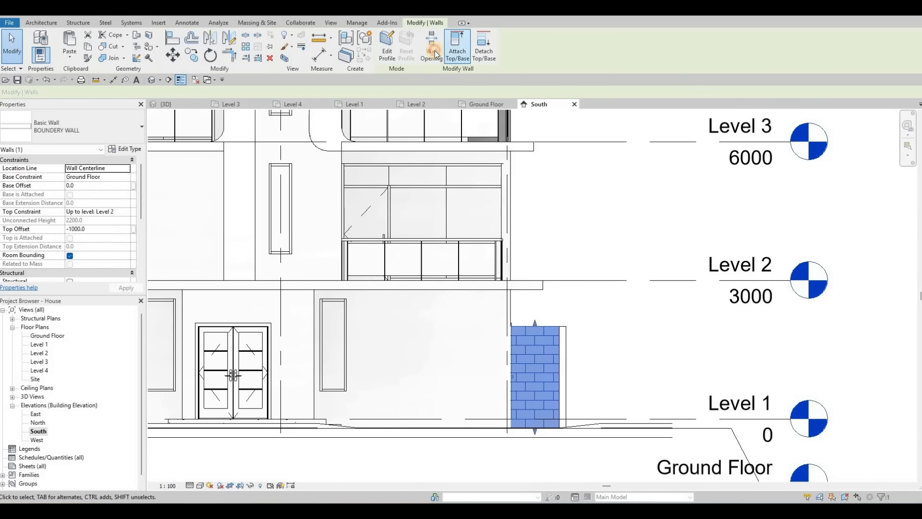
{"action": "left_click", "coordinate": [581, 302]}
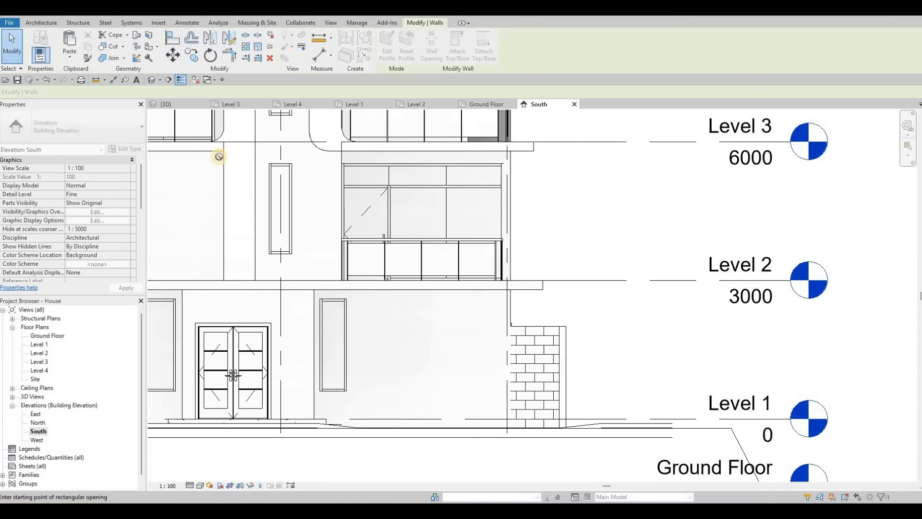
{"action": "scroll", "coordinate": [498, 255], "scroll_direction": "up", "scroll_amount": 1}
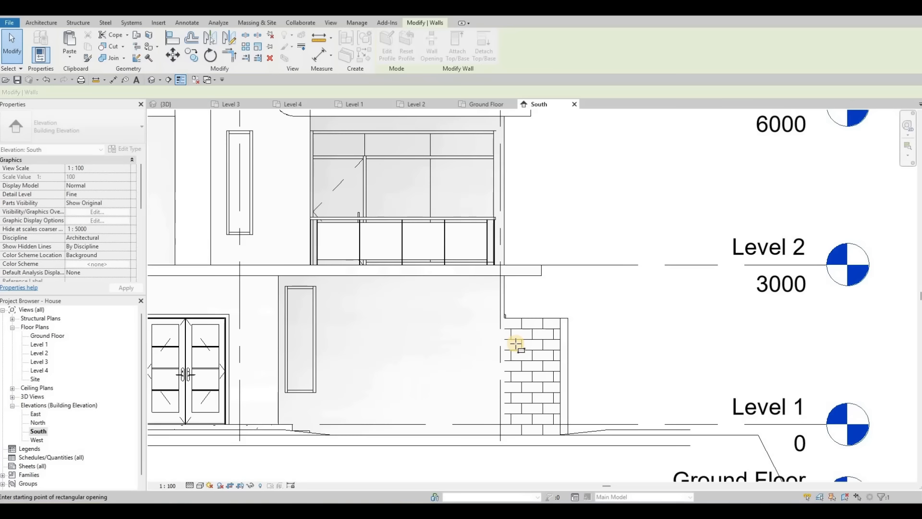
{"action": "left_click", "coordinate": [553, 424]}
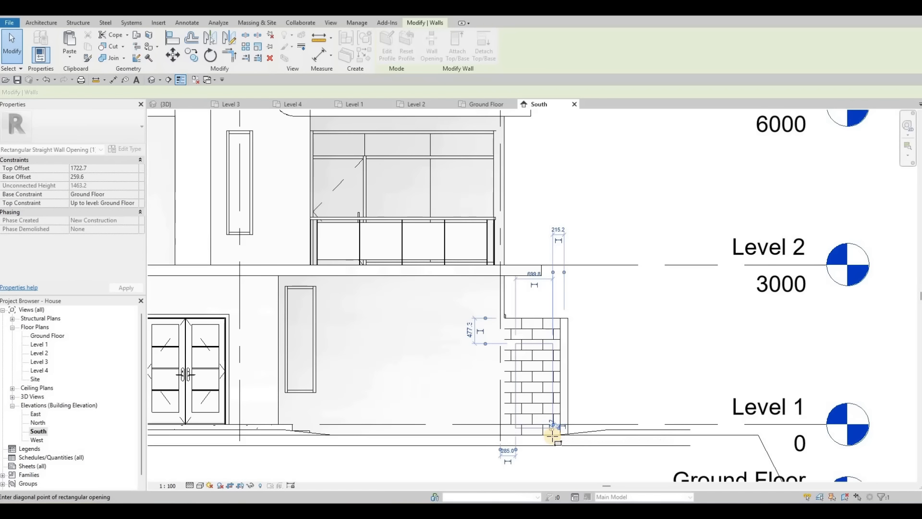
{"action": "scroll", "coordinate": [553, 432], "scroll_direction": "up", "scroll_amount": 2}
{"action": "scroll", "coordinate": [579, 419], "scroll_direction": "down", "scroll_amount": 2}
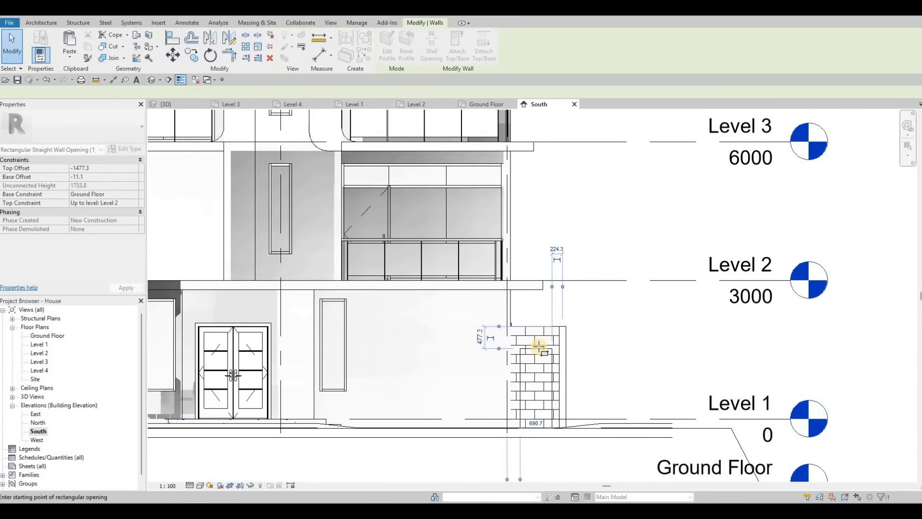
{"action": "key", "text": "Escape"}
{"action": "scroll", "coordinate": [541, 367], "scroll_direction": "up", "scroll_amount": 2}
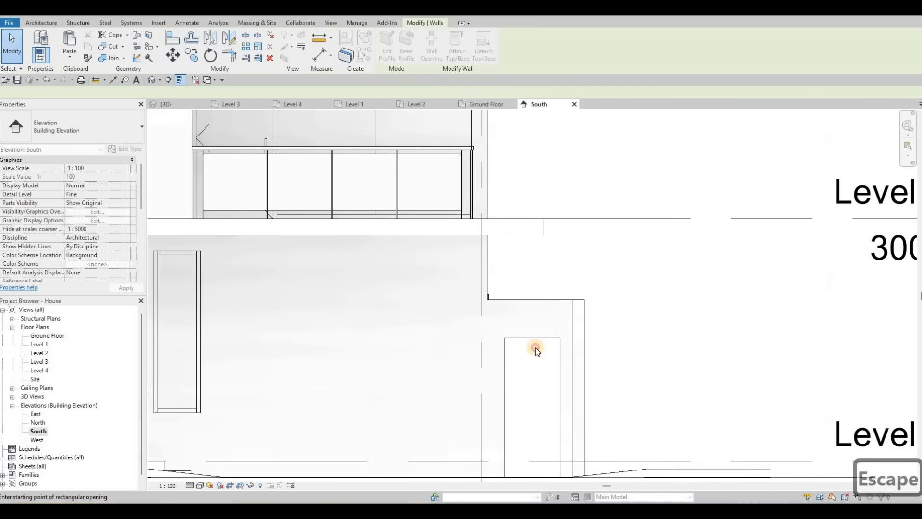
{"action": "key", "text": "Escape"}
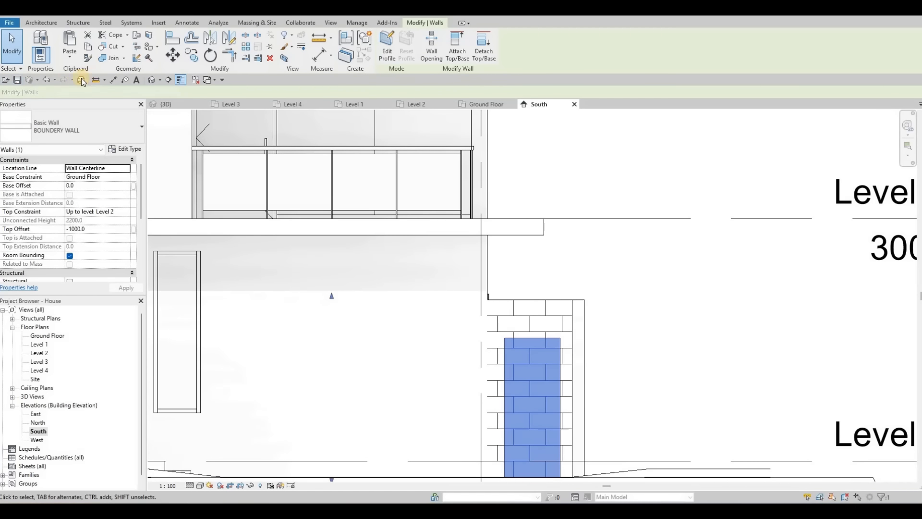
{"action": "key", "text": "Escape"}
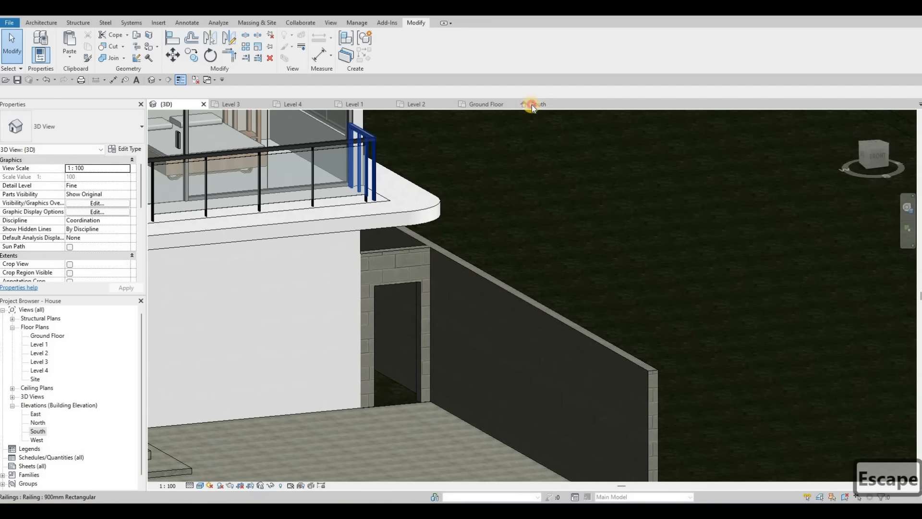
Step: Reshape the wall opening by moving its top edge and side edge to fit the brickwork
{"action": "left_click", "coordinate": [532, 105]}
{"action": "scroll", "coordinate": [448, 267], "scroll_direction": "up", "scroll_amount": 2}
{"action": "key", "text": "Escape"}
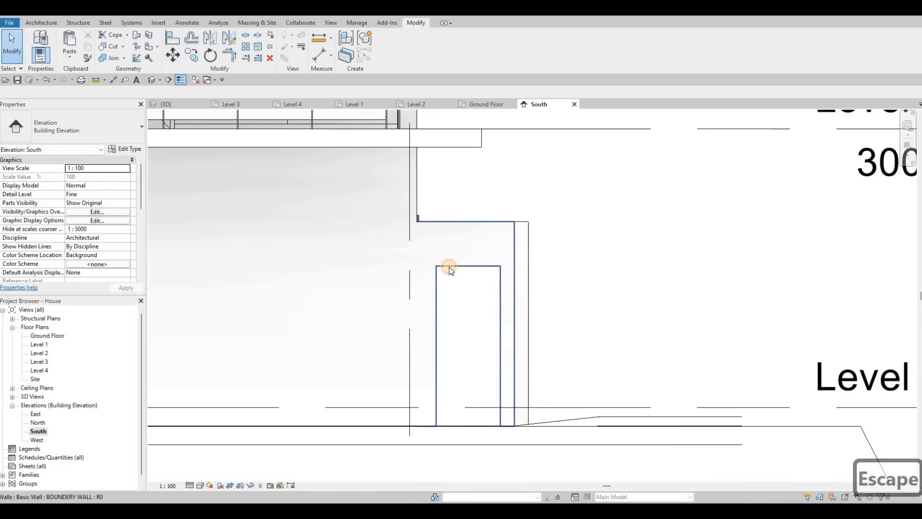
{"action": "left_click", "coordinate": [467, 262]}
{"action": "left_click_drag", "start_coordinate": [468, 257], "coordinate": [468, 244]}
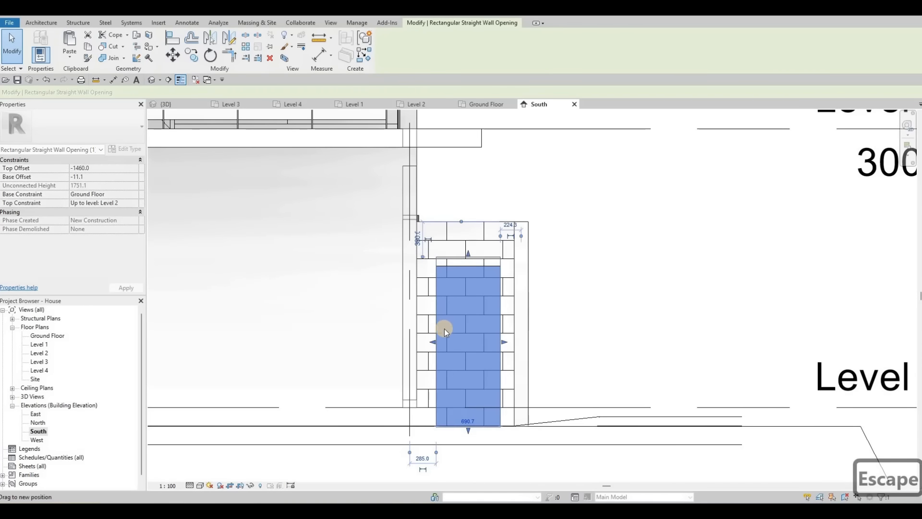
{"action": "left_click_drag", "start_coordinate": [430, 337], "coordinate": [430, 339]}
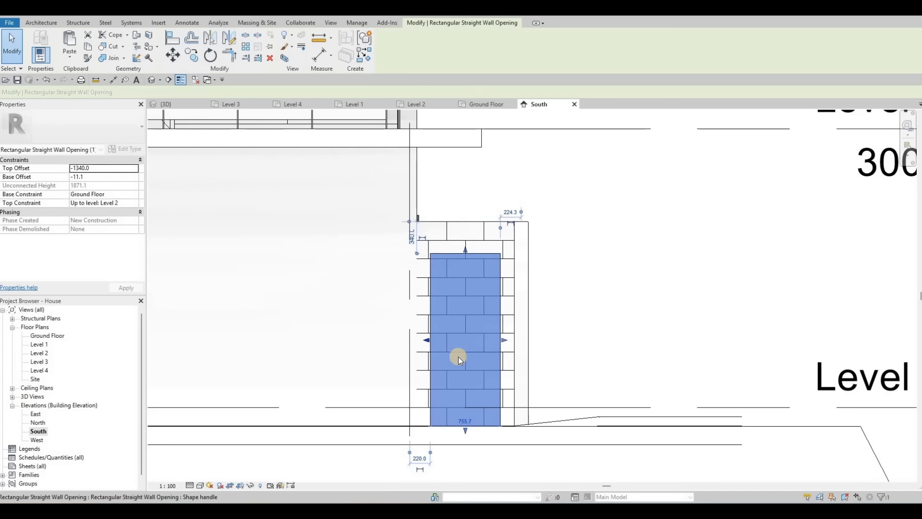
{"action": "key", "text": "Escape"}
{"action": "key", "text": "Escape"}
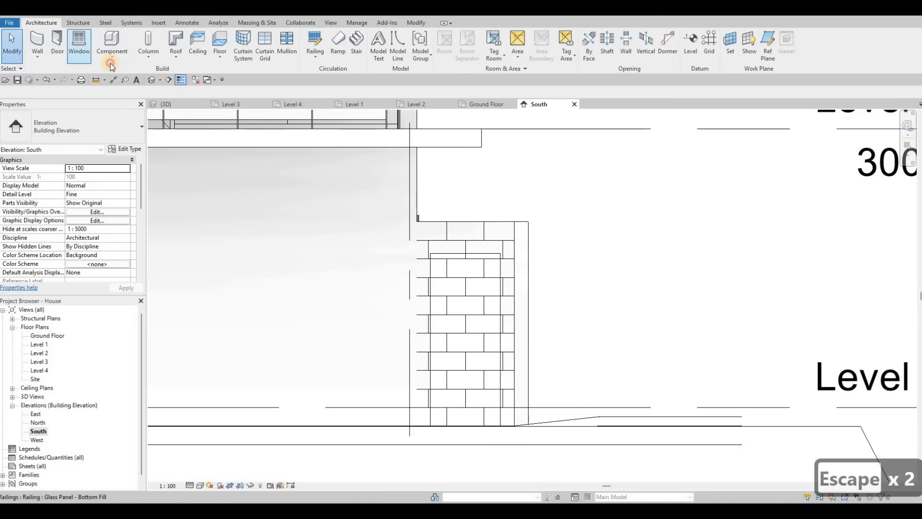
Step: Start an in-place Generic Models family and begin an extrusion on the boundary wall
{"action": "left_click", "coordinate": [111, 56]}
{"action": "key", "text": "Return"}
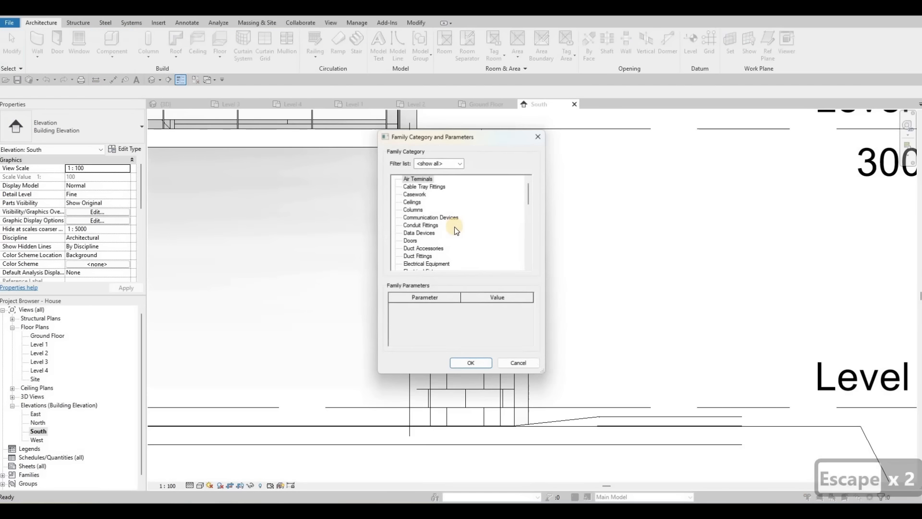
{"action": "scroll", "coordinate": [454, 227], "scroll_direction": "down", "scroll_amount": 3}
{"action": "scroll", "coordinate": [416, 256], "scroll_direction": "down", "scroll_amount": 1}
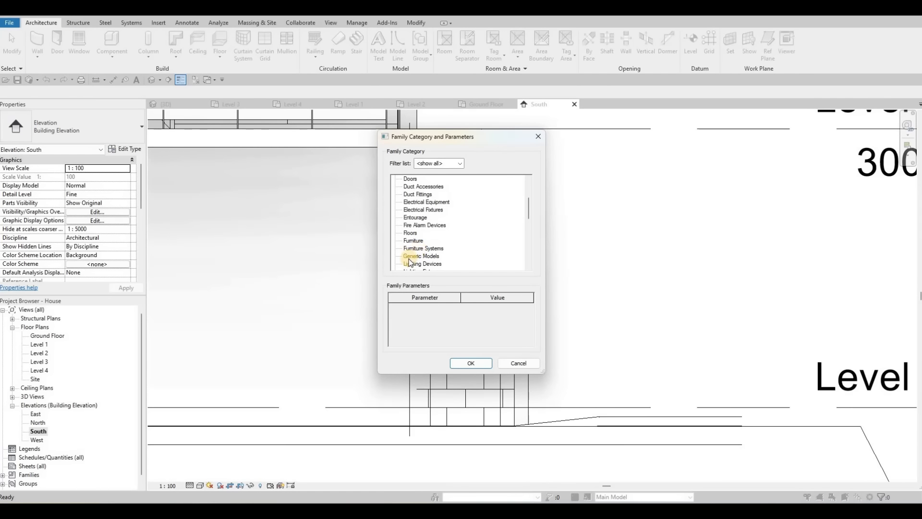
{"action": "key", "text": "Return"}
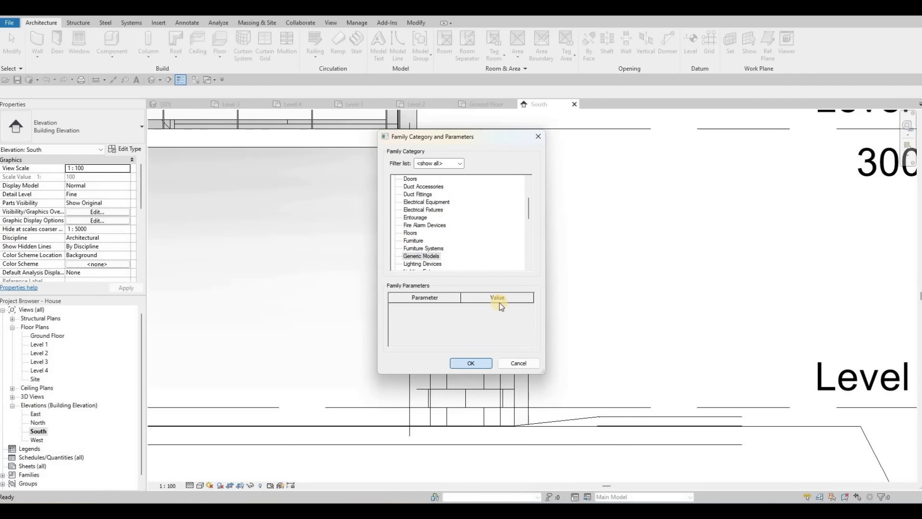
{"action": "left_click", "coordinate": [461, 274]}
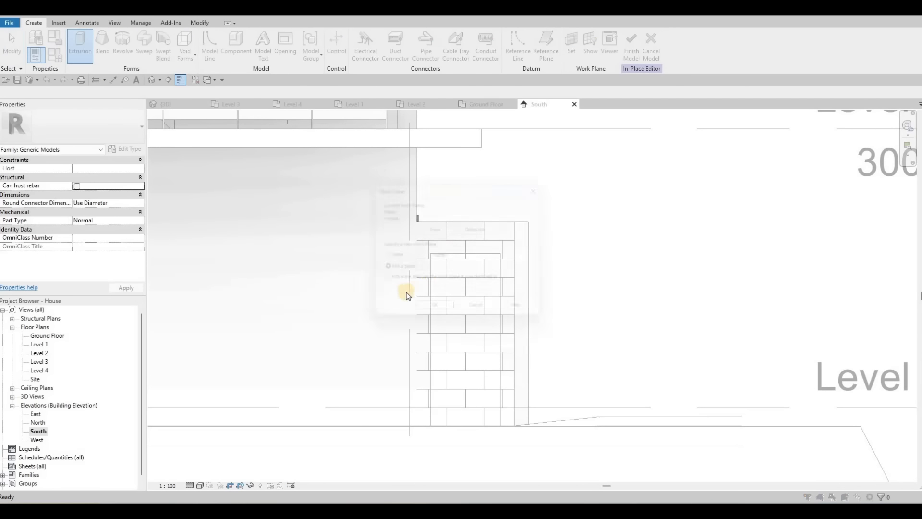
{"action": "key", "text": "Return"}
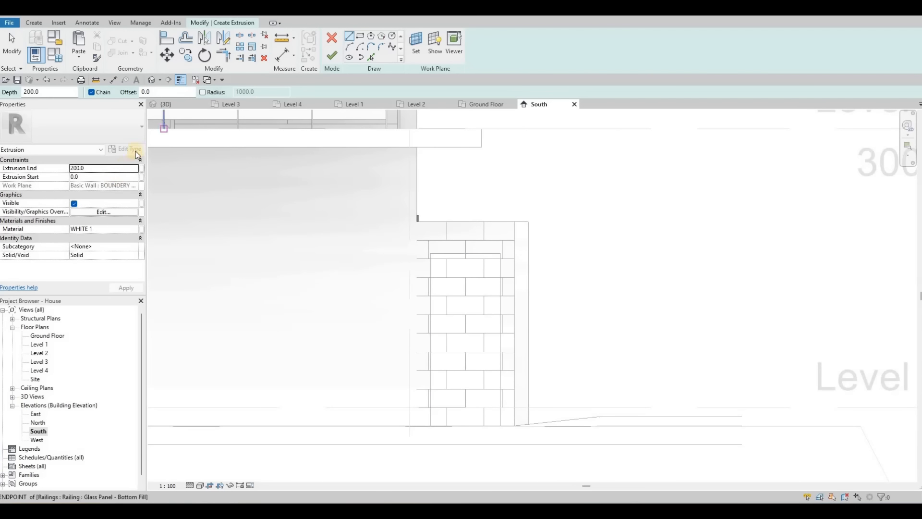
Step: Set the extrusion end to 50 and its material to Aluminum 7075 from the Metal library
{"action": "left_click", "coordinate": [120, 171]}
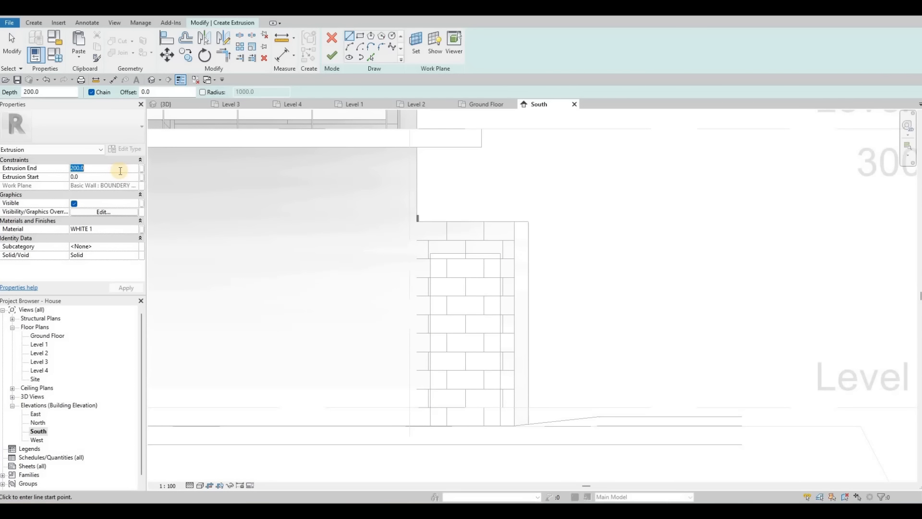
{"action": "type", "text": "50"}
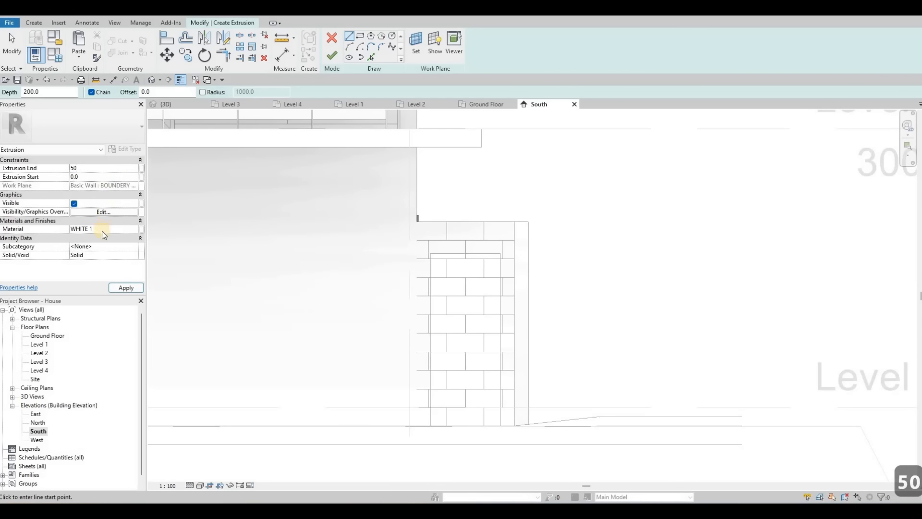
{"action": "left_click", "coordinate": [134, 228]}
{"action": "left_click", "coordinate": [135, 229]}
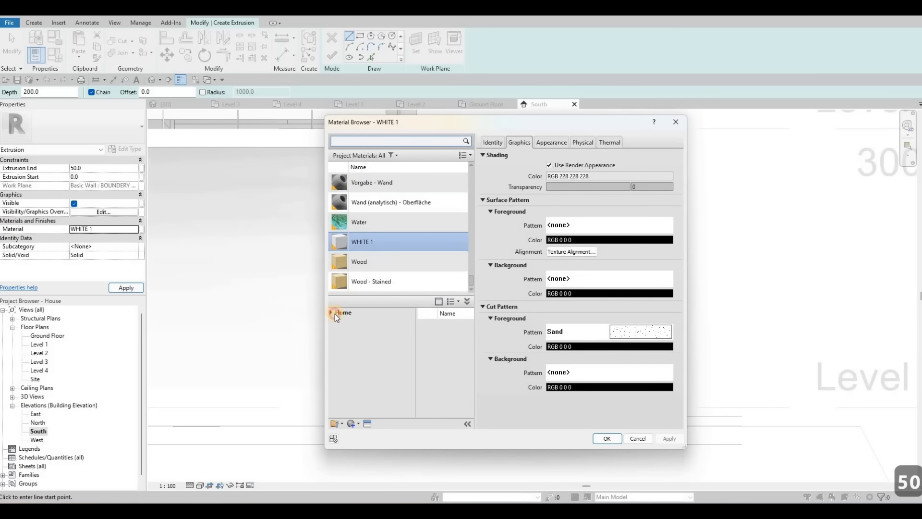
{"action": "left_click", "coordinate": [335, 313]}
{"action": "left_click", "coordinate": [336, 332]}
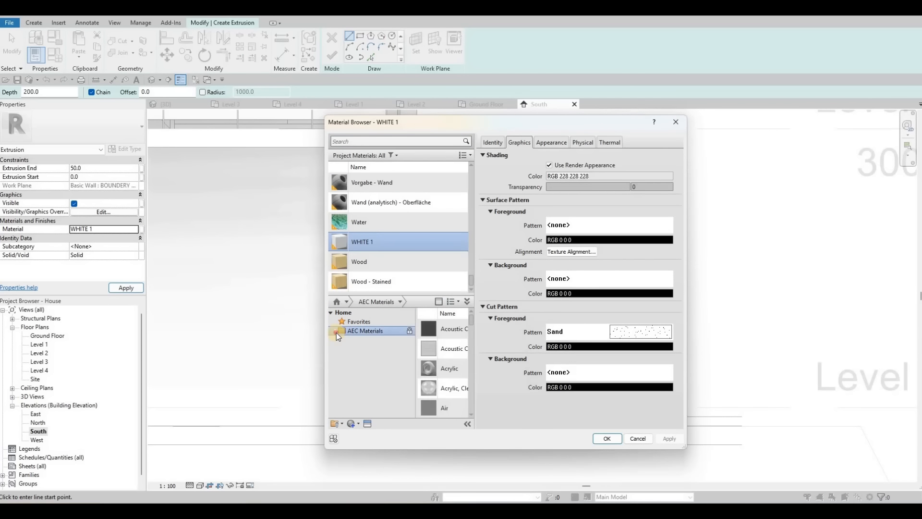
{"action": "scroll", "coordinate": [381, 389], "scroll_direction": "down", "scroll_amount": 1}
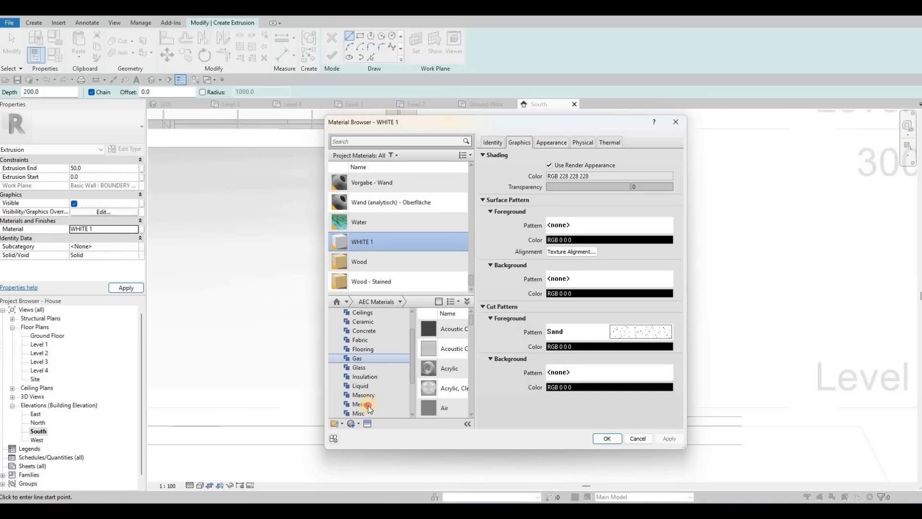
{"action": "left_click", "coordinate": [359, 404]}
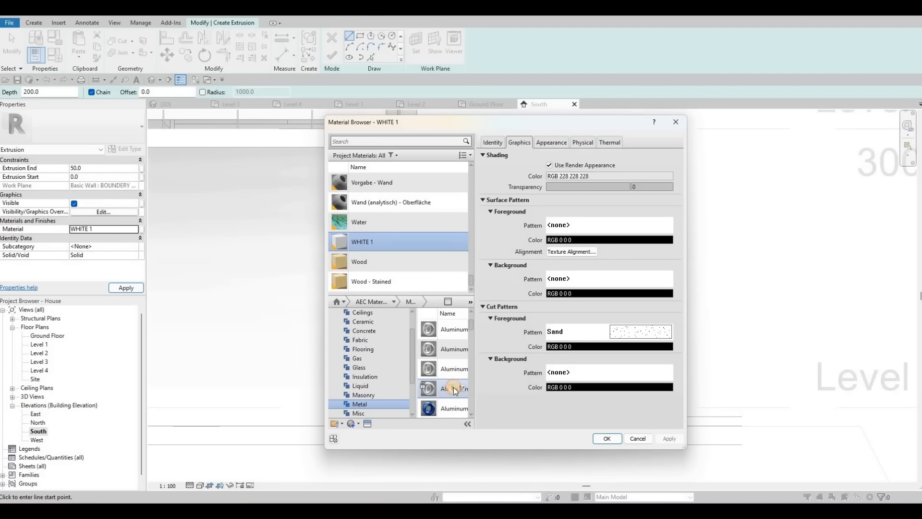
{"action": "left_click", "coordinate": [452, 399]}
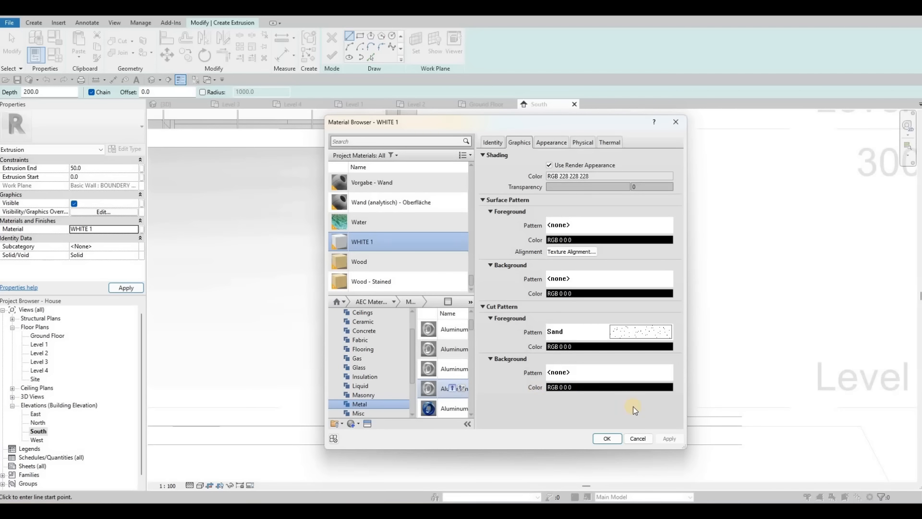
{"action": "left_click", "coordinate": [607, 439]}
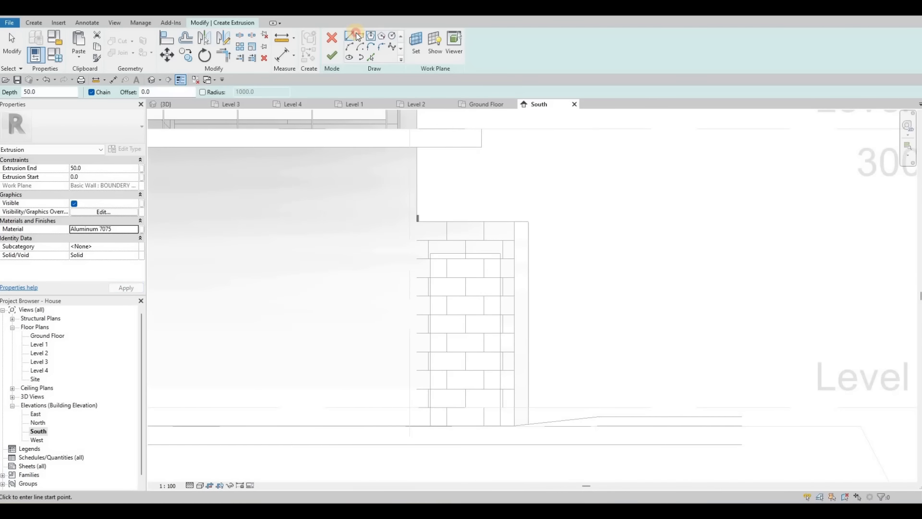
Step: Sketch a rectangle with a 10 offset following the outline of the wall opening
{"action": "scroll", "coordinate": [422, 432], "scroll_direction": "up", "scroll_amount": 2}
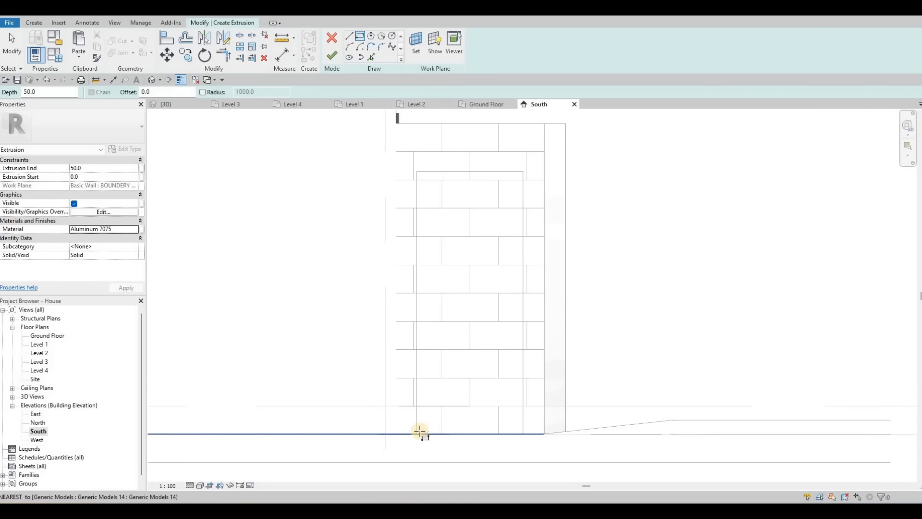
{"action": "left_click_drag", "start_coordinate": [157, 92], "coordinate": [102, 96]}
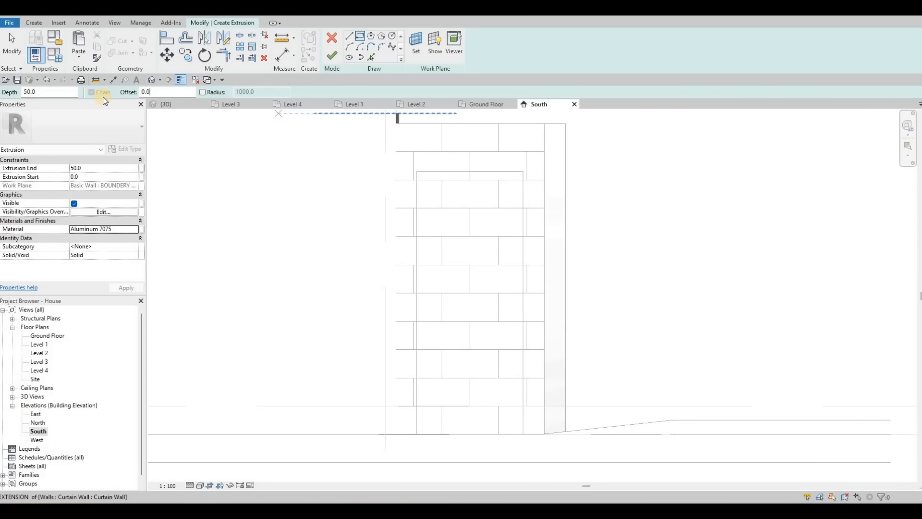
{"action": "type", "text": "10"}
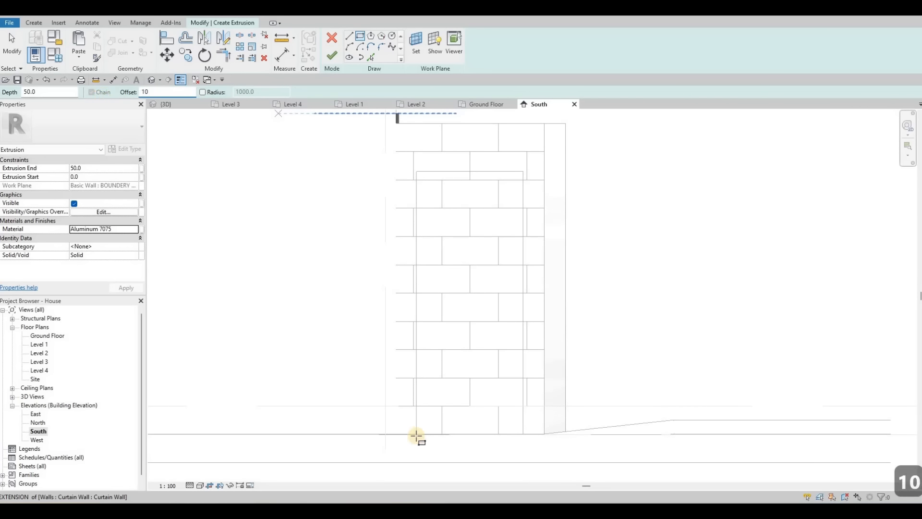
{"action": "left_click", "coordinate": [416, 435]}
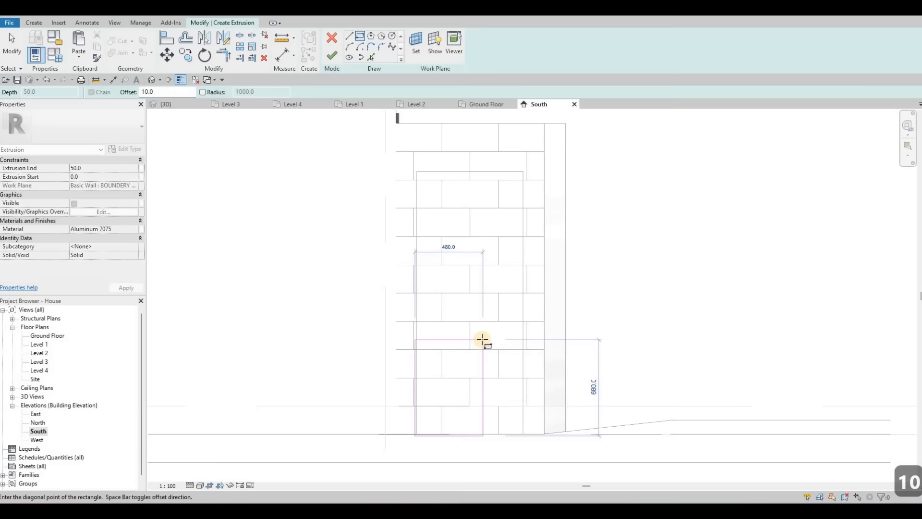
{"action": "scroll", "coordinate": [525, 160], "scroll_direction": "up", "scroll_amount": 2}
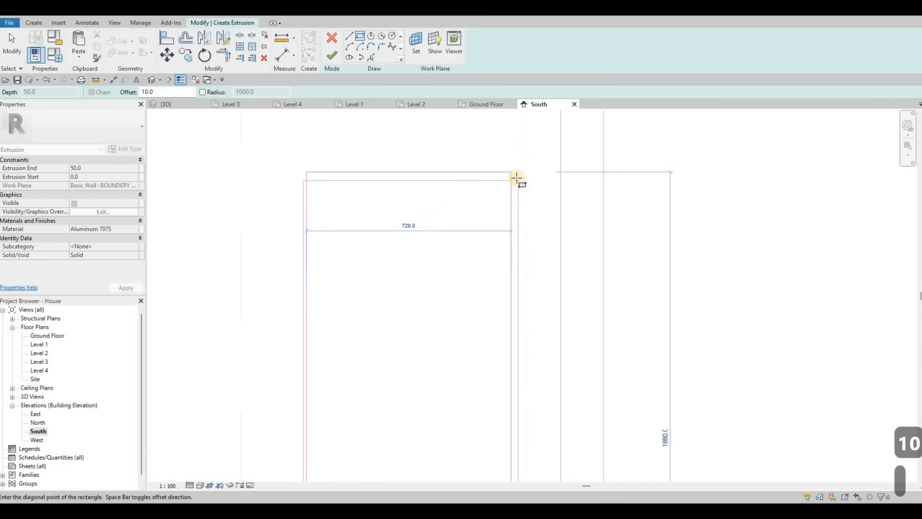
{"action": "left_click", "coordinate": [517, 179]}
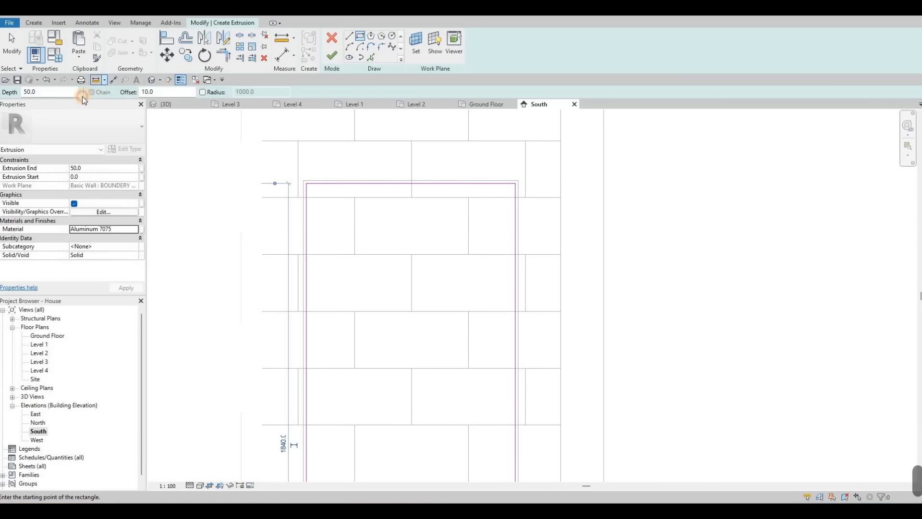
Step: Set the offset to 50, sketch an inner rectangle inside the opening outline, and finish the frame extrusion
{"action": "left_click_drag", "start_coordinate": [157, 91], "coordinate": [83, 96]}
{"action": "type", "text": "5"}
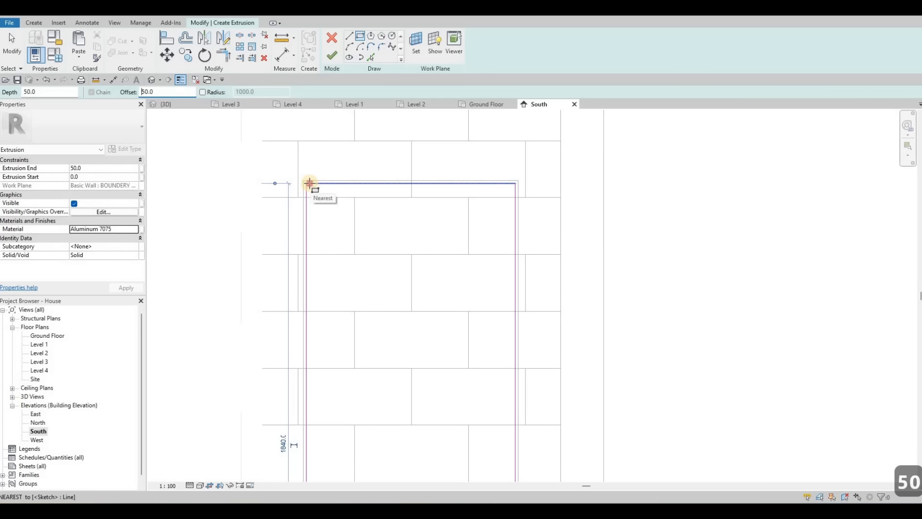
{"action": "left_click", "coordinate": [308, 183]}
{"action": "middle_click_drag", "start_coordinate": [463, 336], "coordinate": [405, 106]}
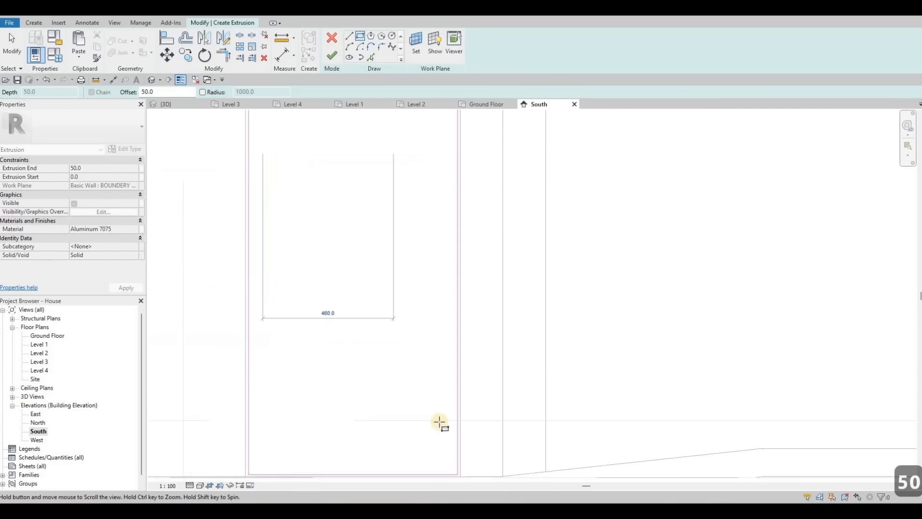
{"action": "scroll", "coordinate": [454, 456], "scroll_direction": "up", "scroll_amount": 2}
{"action": "left_click", "coordinate": [456, 457]}
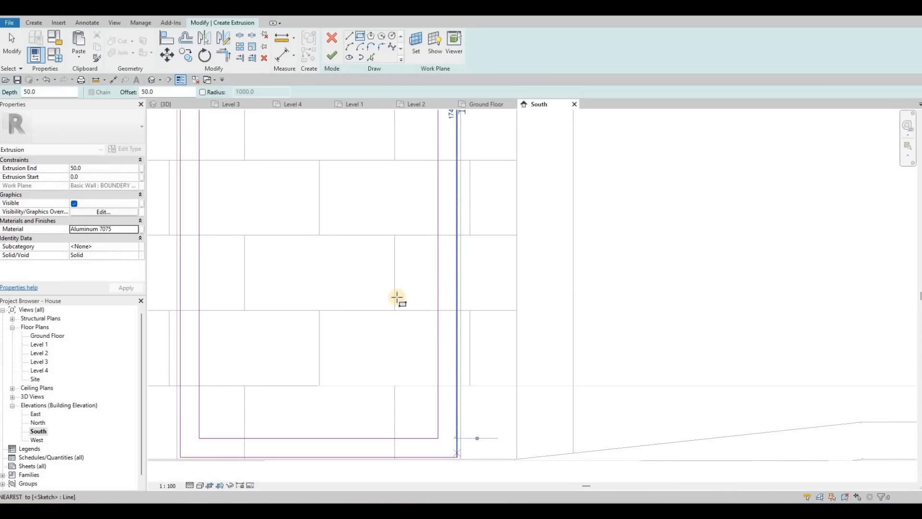
{"action": "scroll", "coordinate": [300, 199], "scroll_direction": "down", "scroll_amount": 3}
{"action": "middle_click_drag", "start_coordinate": [300, 199], "coordinate": [347, 266]}
{"action": "scroll", "coordinate": [298, 116], "scroll_direction": "down", "scroll_amount": 1}
{"action": "middle_click_drag", "start_coordinate": [299, 115], "coordinate": [307, 227]}
{"action": "scroll", "coordinate": [307, 227], "scroll_direction": "down", "scroll_amount": 1}
{"action": "key", "text": "Escape"}
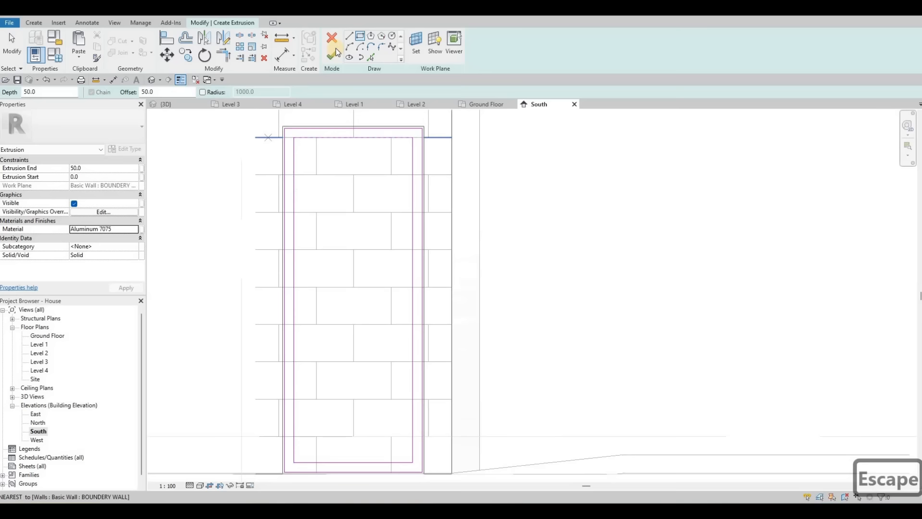
{"action": "left_click", "coordinate": [334, 53]}
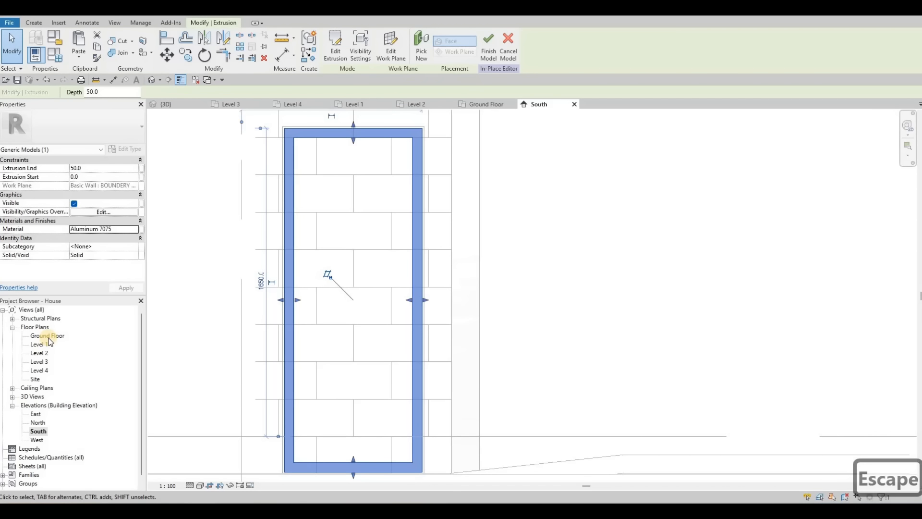
Step: Open the Level 1 plan and shift the frame extrusion into the boundary wall, spanning -150 to -75
{"action": "double_click", "coordinate": [39, 344]}
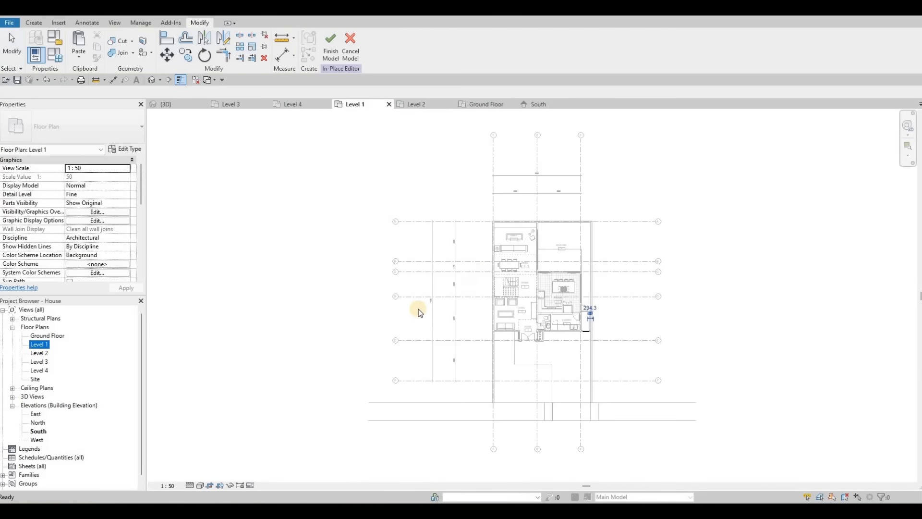
{"action": "scroll", "coordinate": [605, 370], "scroll_direction": "up", "scroll_amount": 6}
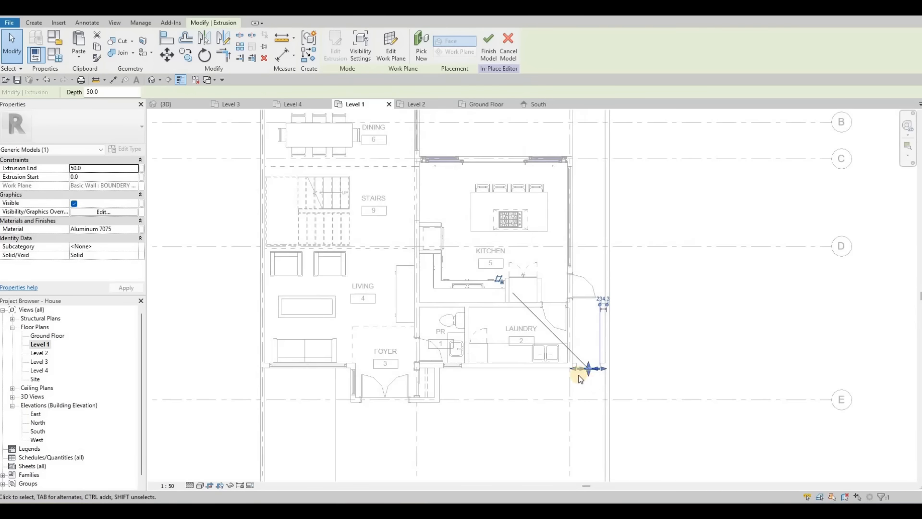
{"action": "mouse_move", "coordinate": [529, 398]}
{"action": "left_mouse_down"}
{"action": "mouse_move", "coordinate": [528, 373]}
{"action": "mouse_move", "coordinate": [531, 386]}
{"action": "left_mouse_up"}
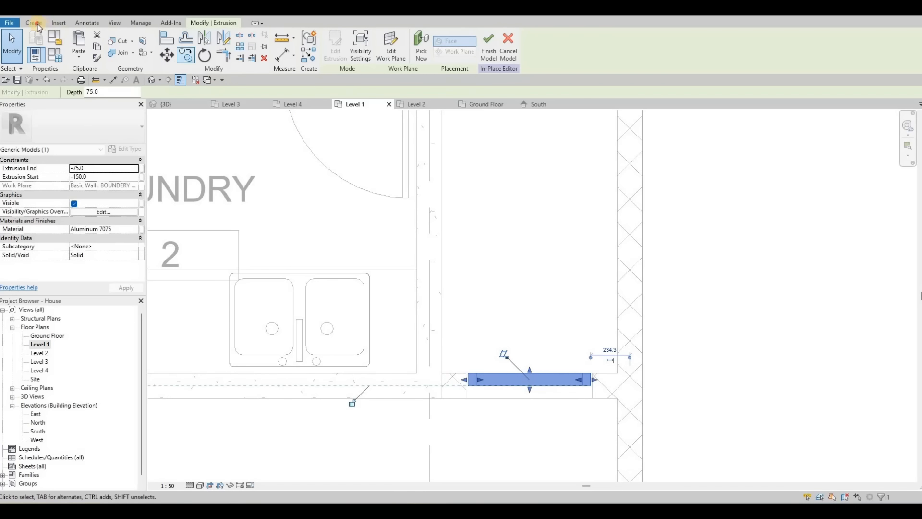
Step: Create a new extrusion sketched as a narrow rectangle about 30 wide inside the frame in plan
{"action": "left_click", "coordinate": [75, 41]}
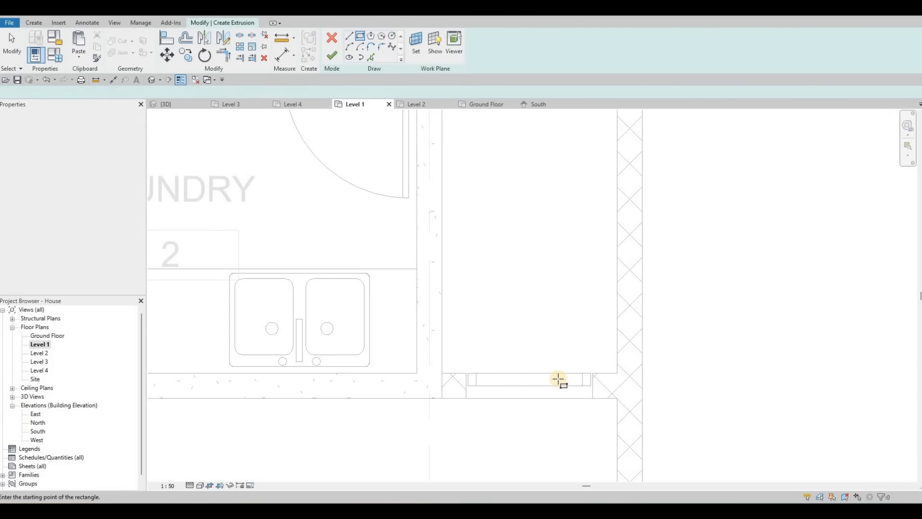
{"action": "scroll", "coordinate": [557, 384], "scroll_direction": "up", "scroll_amount": 4}
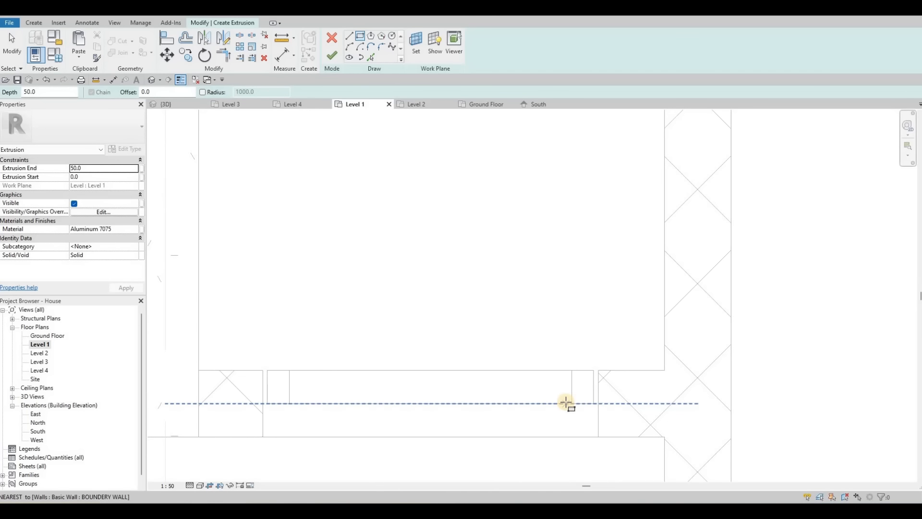
{"action": "left_click", "coordinate": [552, 366]}
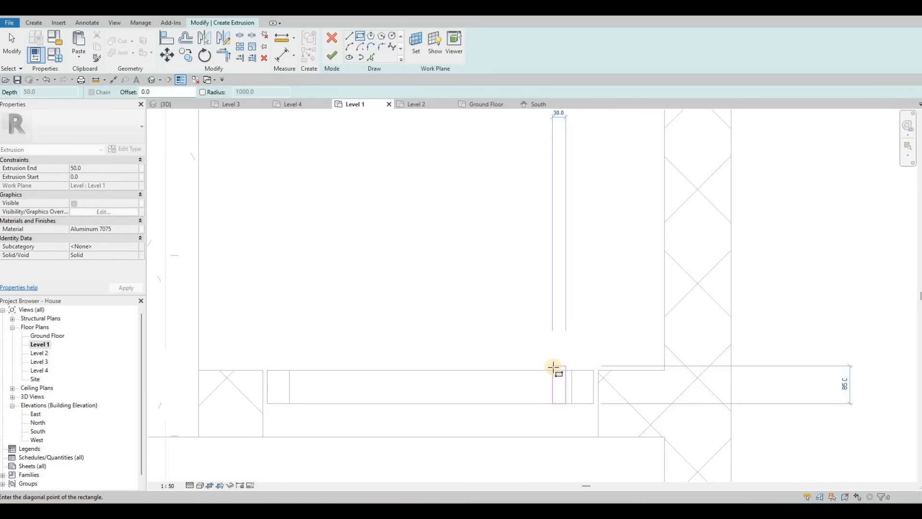
{"action": "key", "text": "Escape"}
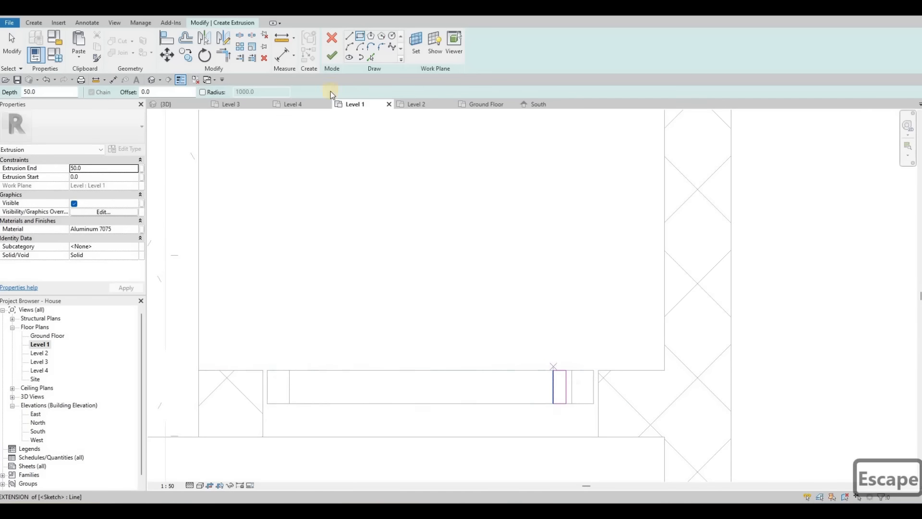
{"action": "left_click", "coordinate": [331, 59]}
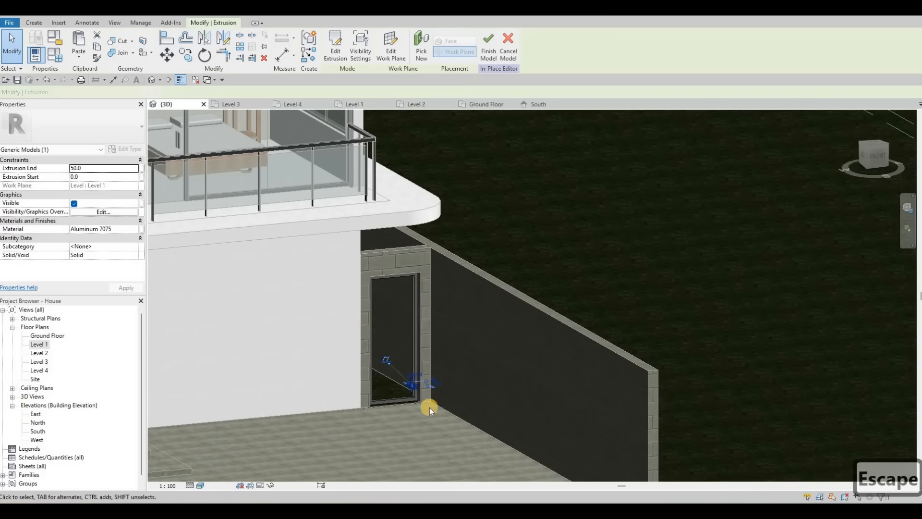
Step: In 3D, stretch the bar's top and bottom so it runs from -140 to 1600 within the opening
{"action": "scroll", "coordinate": [426, 406], "scroll_direction": "up", "scroll_amount": 5}
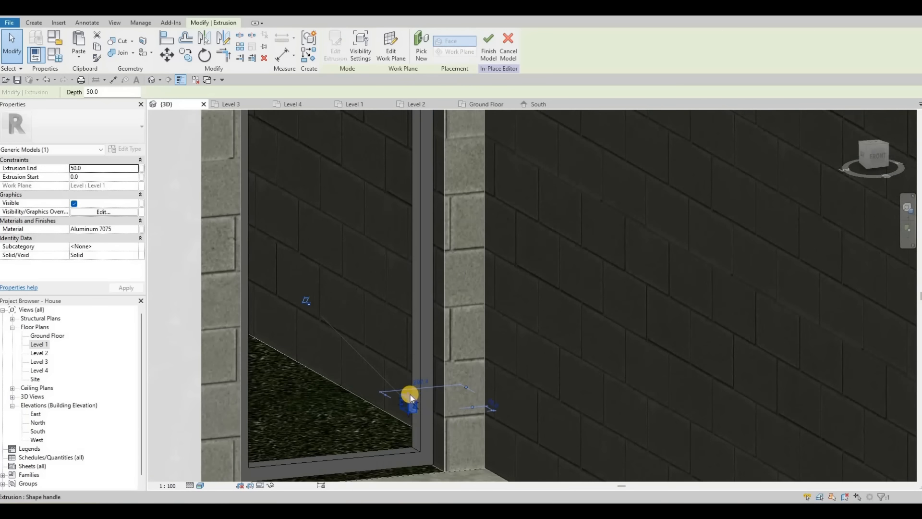
{"action": "left_click_drag", "start_coordinate": [413, 282], "coordinate": [415, 146]}
{"action": "scroll", "coordinate": [425, 216], "scroll_direction": "down", "scroll_amount": 3}
{"action": "middle_click_drag", "start_coordinate": [402, 184], "coordinate": [402, 303]}
{"action": "scroll", "coordinate": [406, 264], "scroll_direction": "up", "scroll_amount": 2}
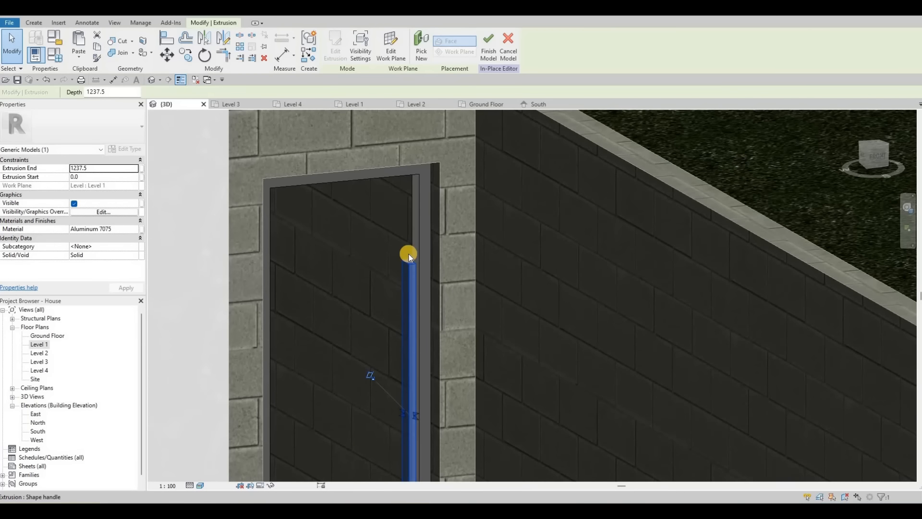
{"action": "left_click_drag", "start_coordinate": [409, 258], "coordinate": [403, 168]}
{"action": "scroll", "coordinate": [406, 383], "scroll_direction": "down", "scroll_amount": 2}
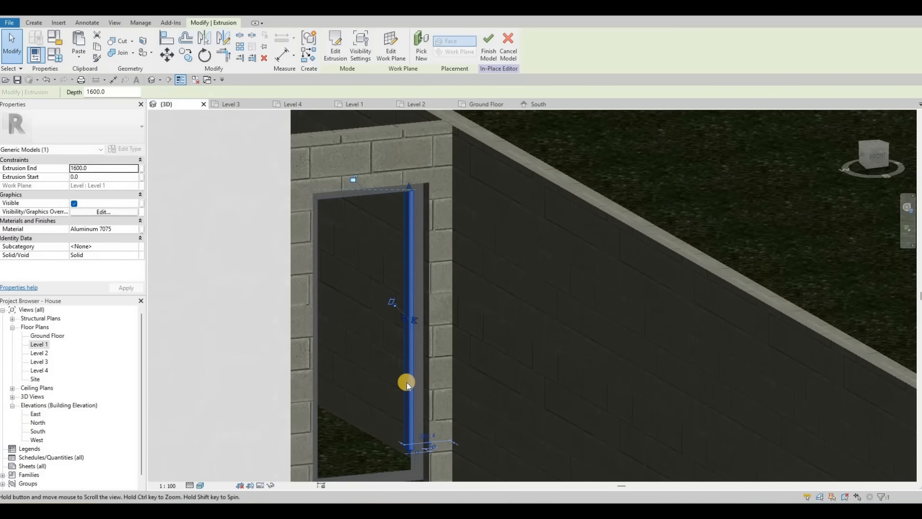
{"action": "middle_click_drag", "start_coordinate": [405, 384], "coordinate": [412, 316]}
{"action": "scroll", "coordinate": [418, 314], "scroll_direction": "up", "scroll_amount": 3}
{"action": "left_click_drag", "start_coordinate": [418, 335], "coordinate": [416, 357]}
{"action": "left_click_drag", "start_coordinate": [277, 134], "coordinate": [357, 116]}
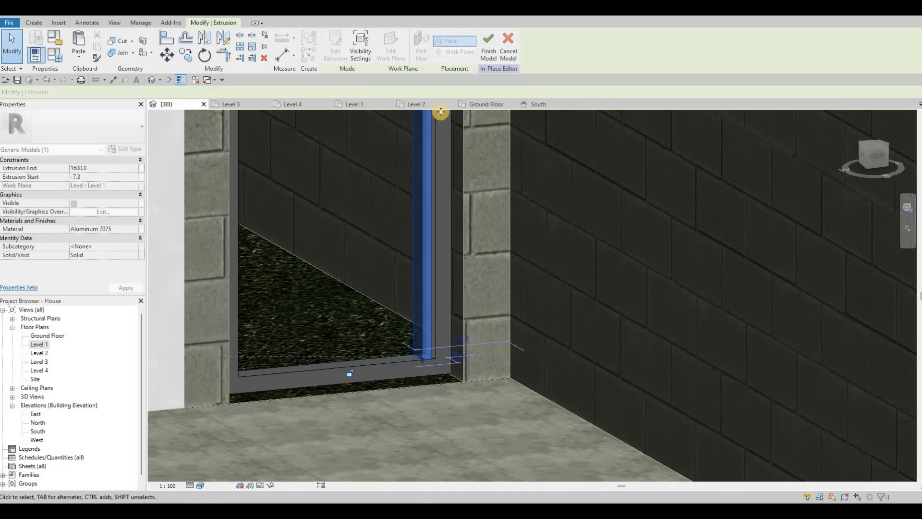
Step: In the South elevation, array the bar 8 times across the opening from its right edge to the left edge using Last
{"action": "left_click_drag", "start_coordinate": [441, 112], "coordinate": [549, 109]}
{"action": "left_click", "coordinate": [543, 106]}
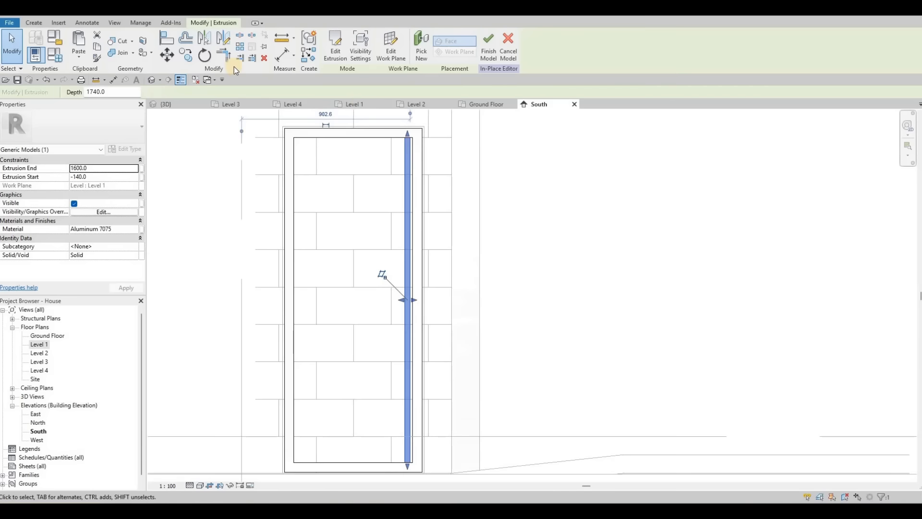
{"action": "left_click", "coordinate": [247, 58]}
{"action": "key", "text": "Escape"}
{"action": "key", "text": "Escape"}
{"action": "left_click", "coordinate": [408, 273]}
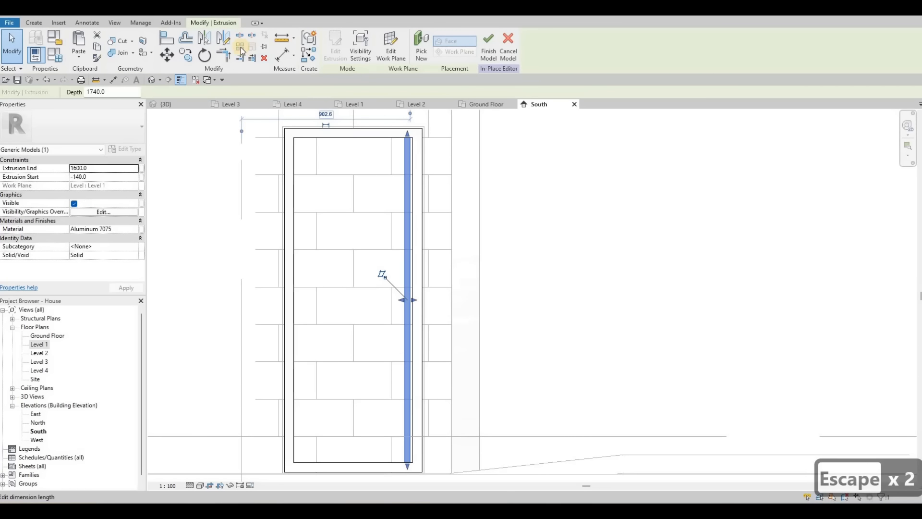
{"action": "left_click", "coordinate": [241, 47]}
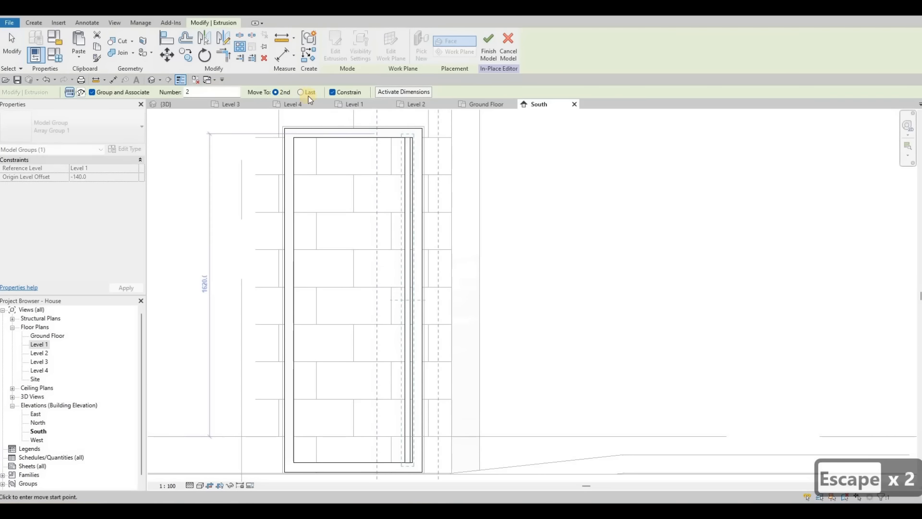
{"action": "left_click", "coordinate": [300, 92]}
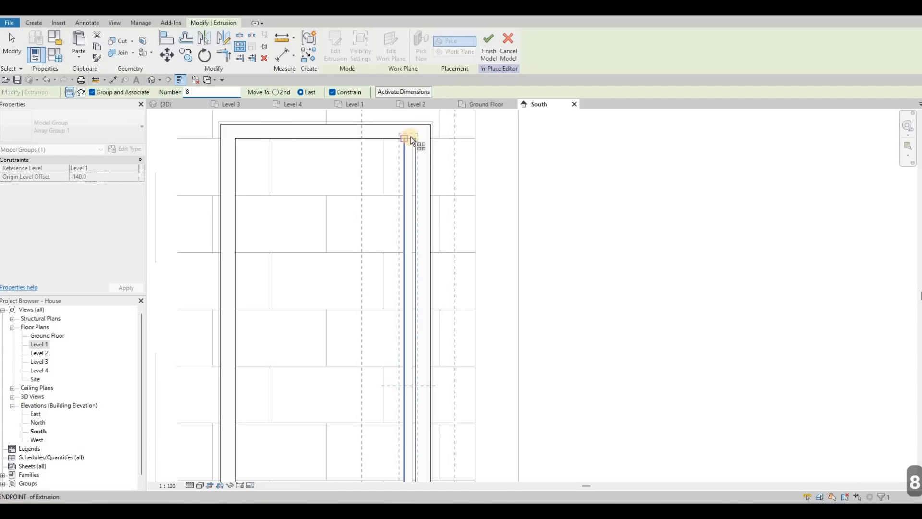
{"action": "left_click", "coordinate": [409, 139]}
{"action": "scroll", "coordinate": [407, 140], "scroll_direction": "up", "scroll_amount": 3}
{"action": "scroll", "coordinate": [195, 134], "scroll_direction": "down", "scroll_amount": 2}
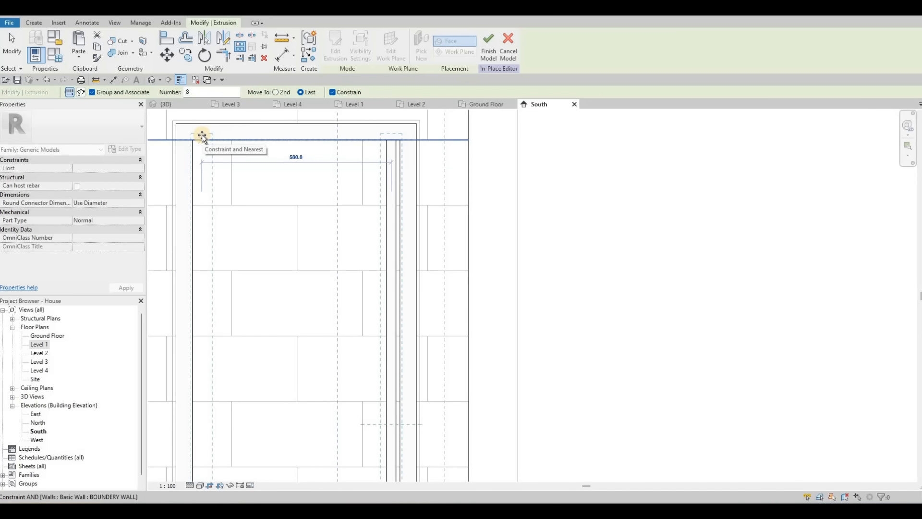
{"action": "scroll", "coordinate": [201, 138], "scroll_direction": "up", "scroll_amount": 2}
{"action": "left_click", "coordinate": [202, 139]}
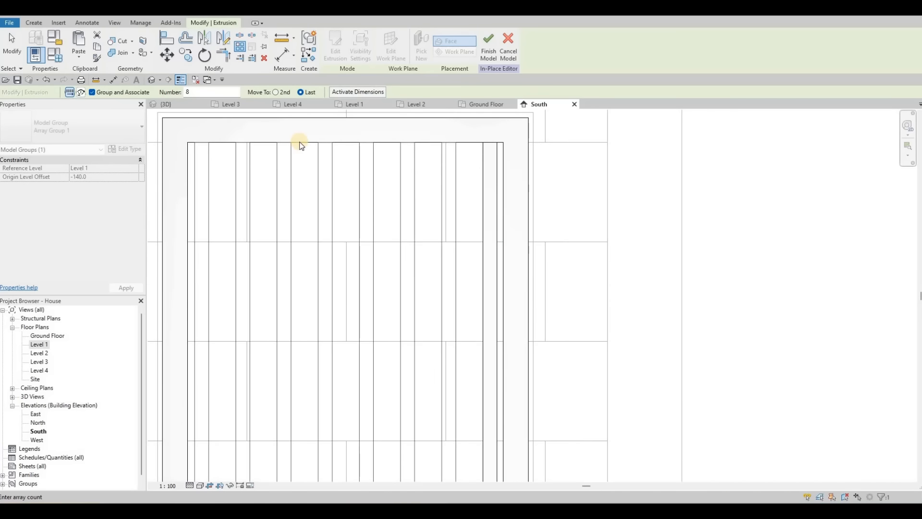
{"action": "key", "text": "Escape"}
{"action": "key", "text": "Escape"}
Step: Finish the in-place door model and inspect it in the 3D view
{"action": "scroll", "coordinate": [333, 111], "scroll_direction": "down", "scroll_amount": 3}
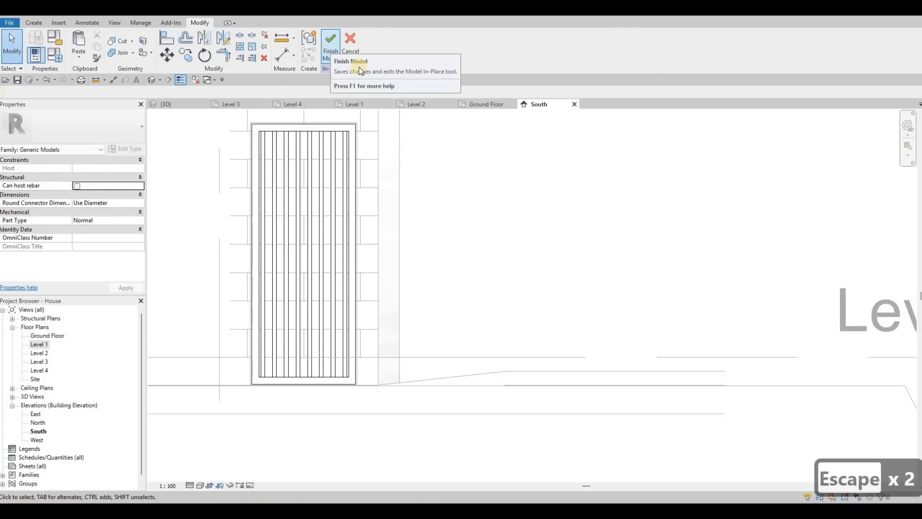
{"action": "left_click", "coordinate": [172, 103]}
{"action": "scroll", "coordinate": [346, 175], "scroll_direction": "down", "scroll_amount": 6}
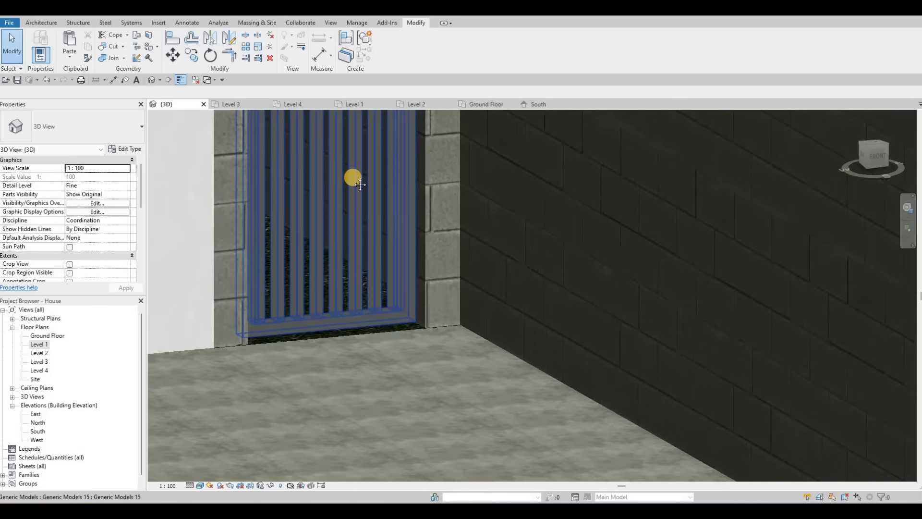
{"action": "middle_click_drag", "start_coordinate": [381, 247], "coordinate": [570, 341], "text": "shift"}
{"action": "scroll", "coordinate": [513, 341], "scroll_direction": "down", "scroll_amount": 5}
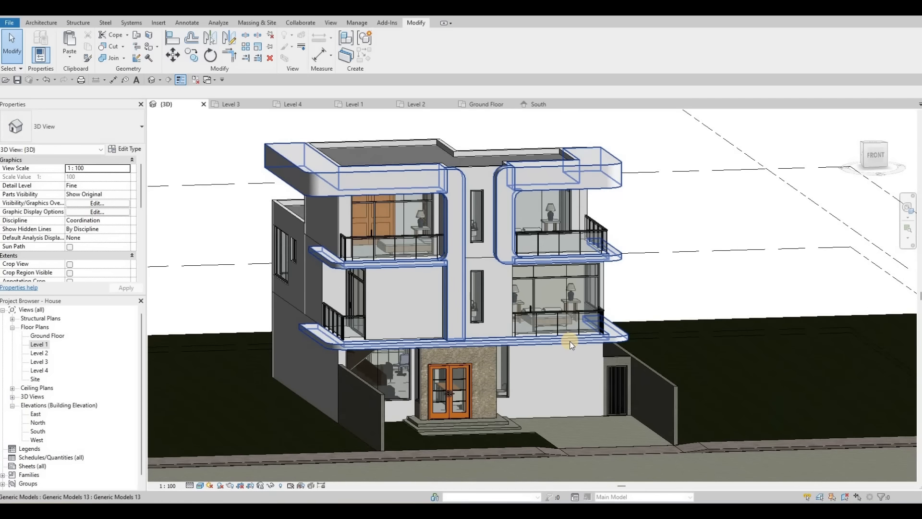